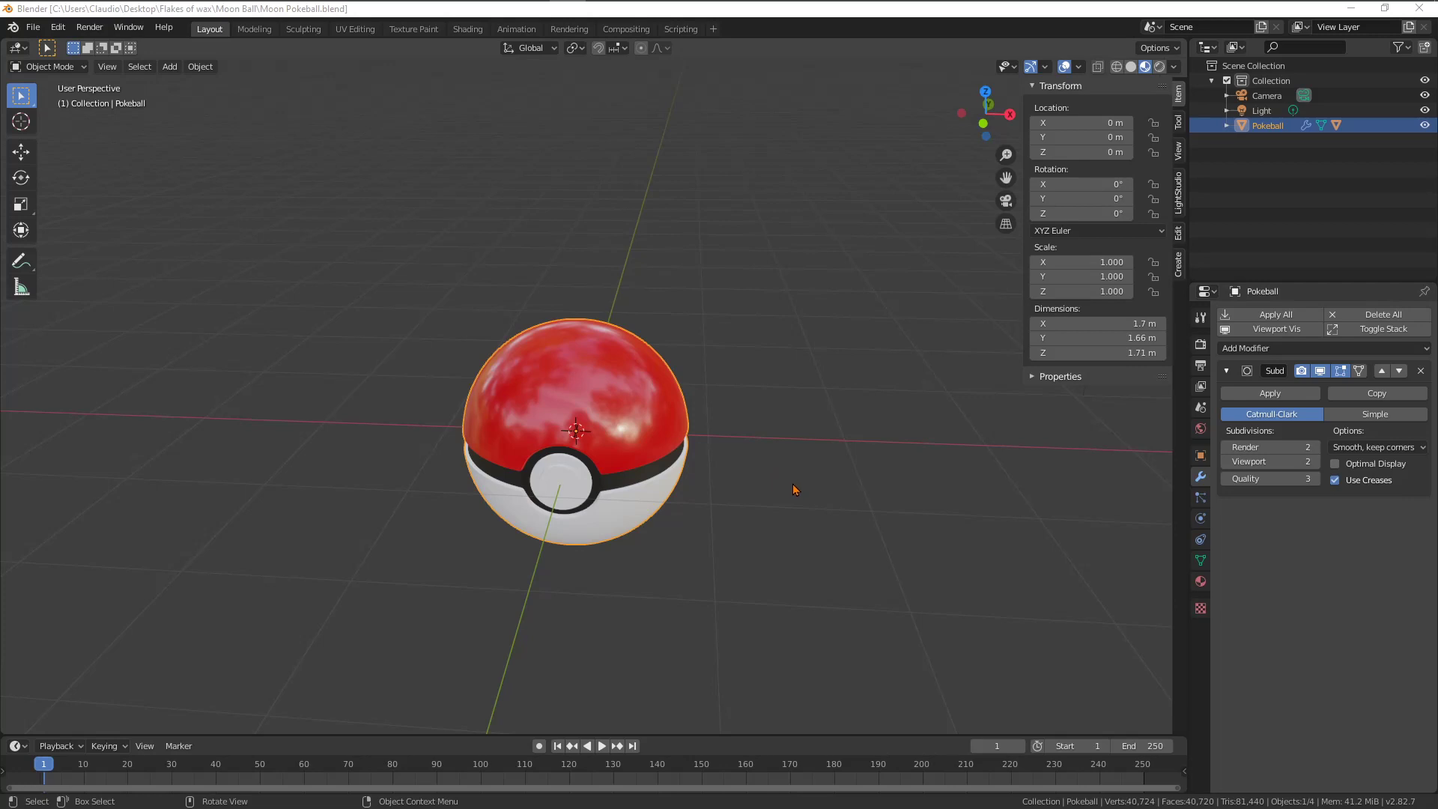
# Bring the Bulbapedia Moon Ball page in Edge over the Pokeball scene and move it left.
pyautogui.moveTo(796, 497); pyautogui.dragTo(786, 488, button='middle')
pyautogui.hotkey('alt', 'Tab')
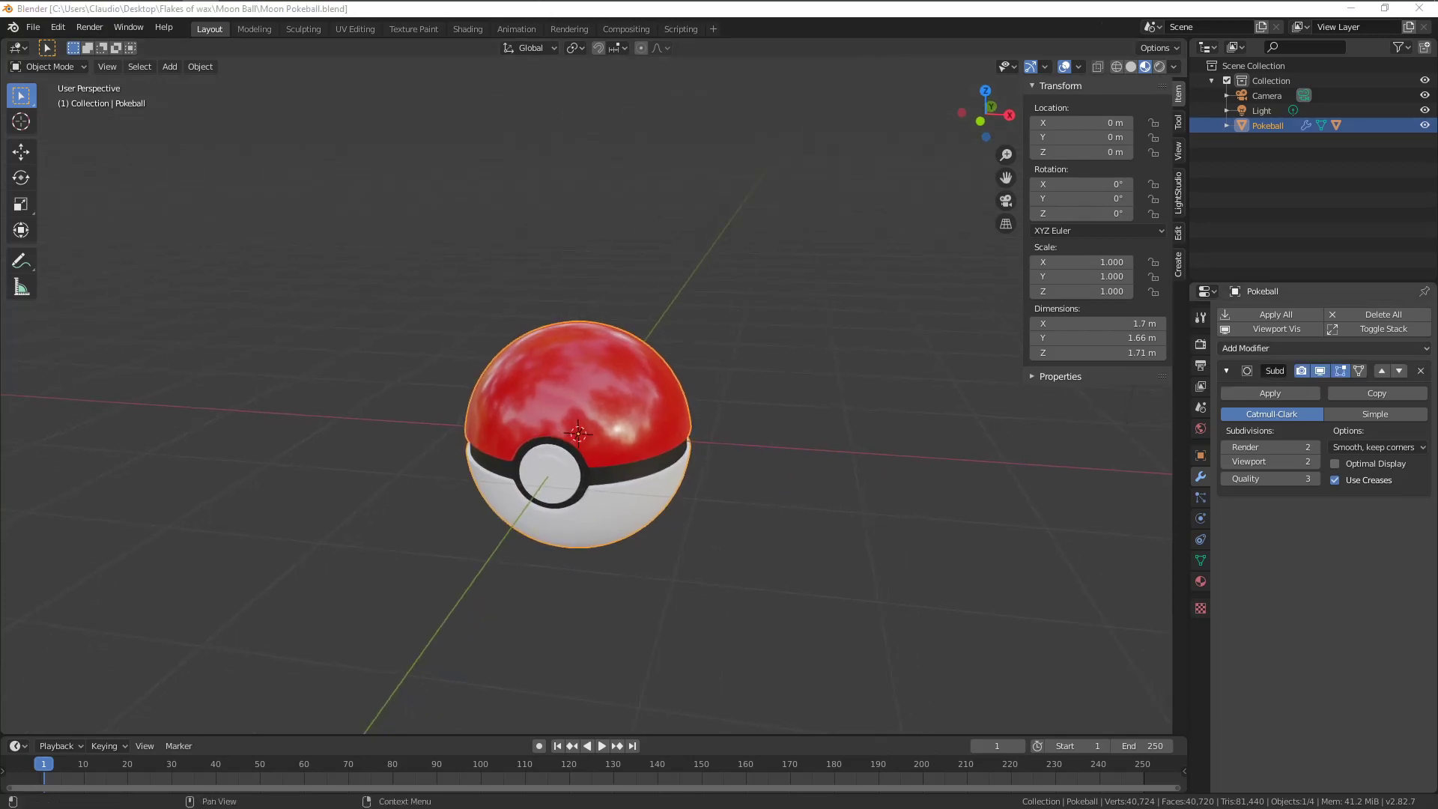
pyautogui.moveTo(1045, 172); pyautogui.dragTo(637, 157)
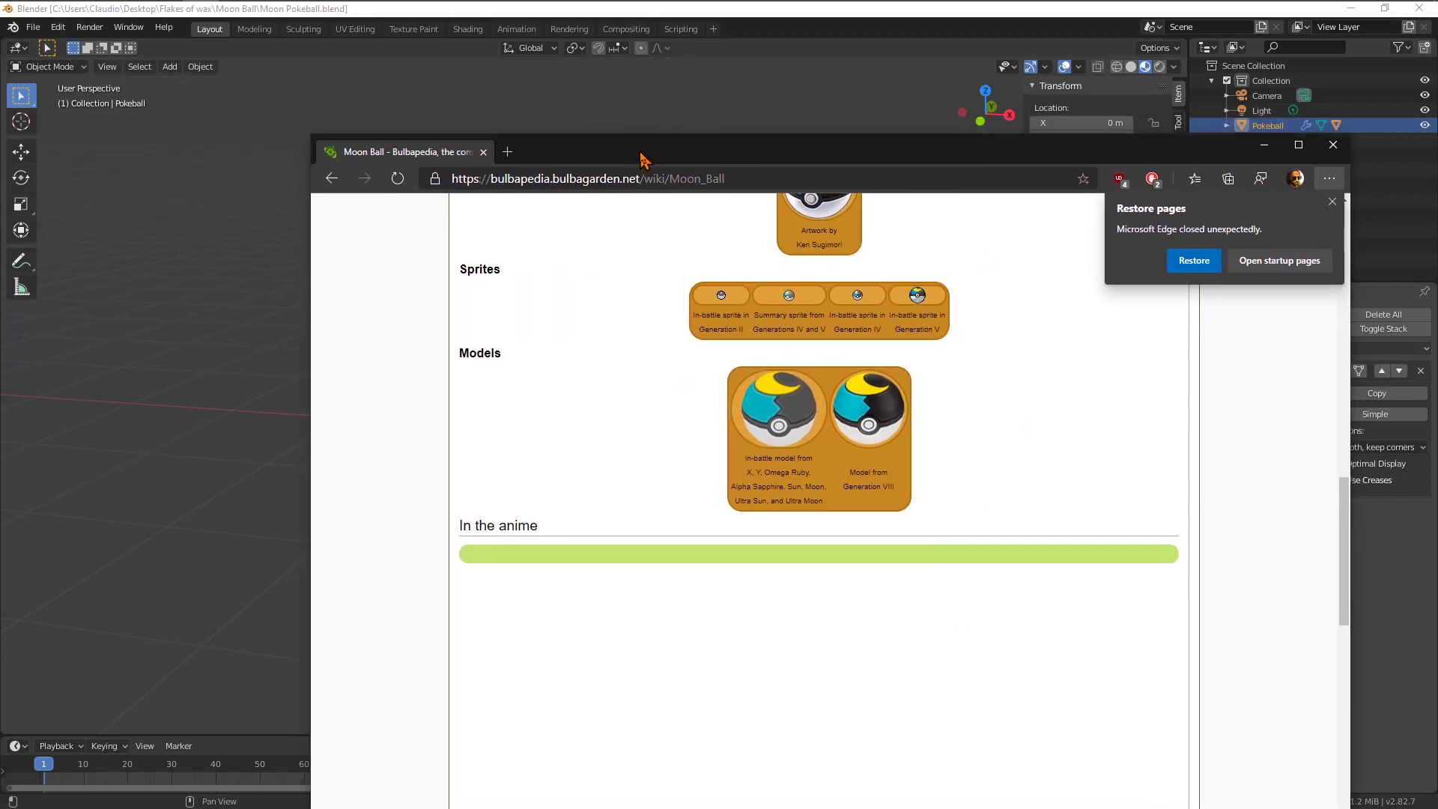
# Nudge the Edge window aside and return to Blender's Pokeball view.
pyautogui.moveTo(637, 156); pyautogui.dragTo(657, 176)
pyautogui.hotkey('alt', 'Tab')
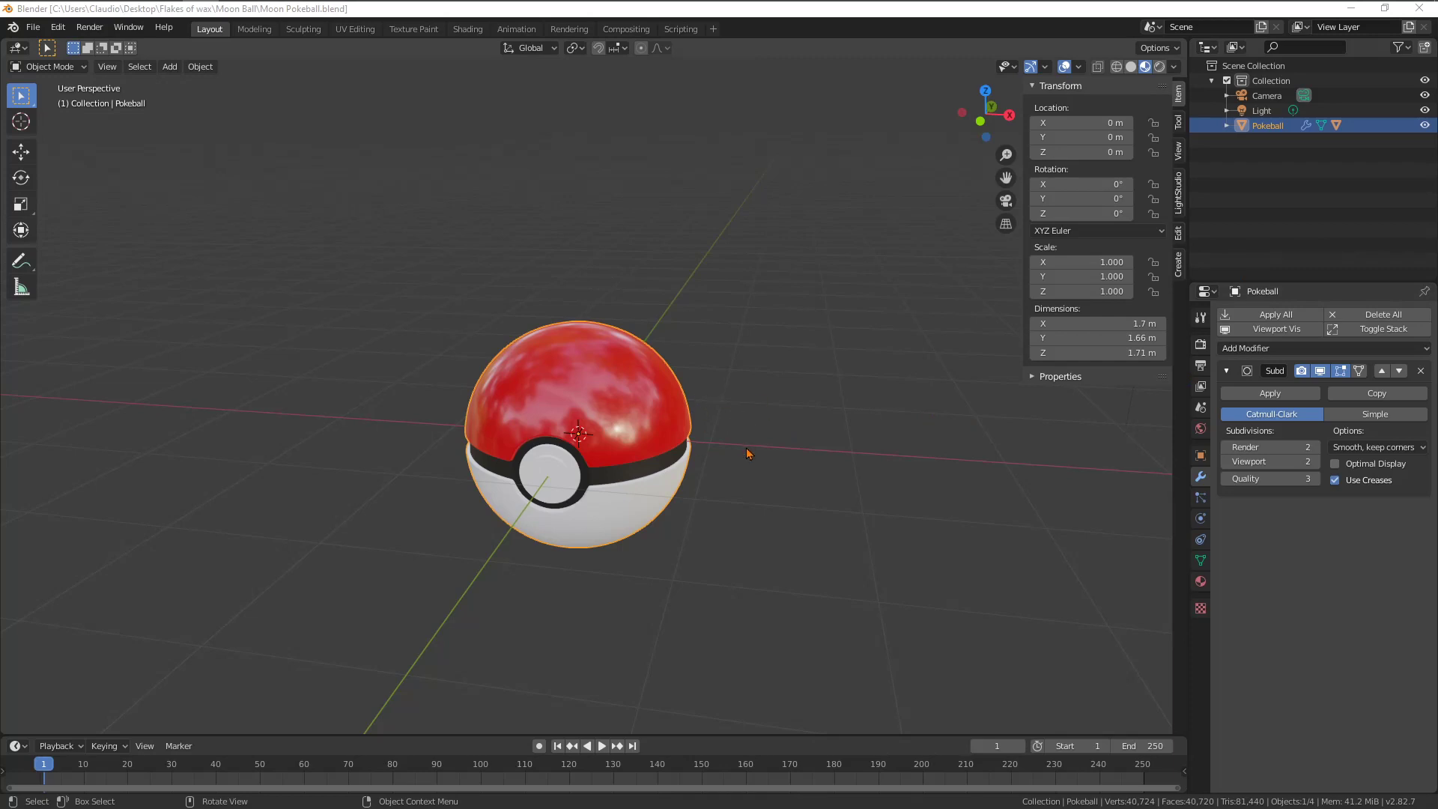
pyautogui.moveTo(1013, 508); pyautogui.dragTo(1033, 495, button='middle')
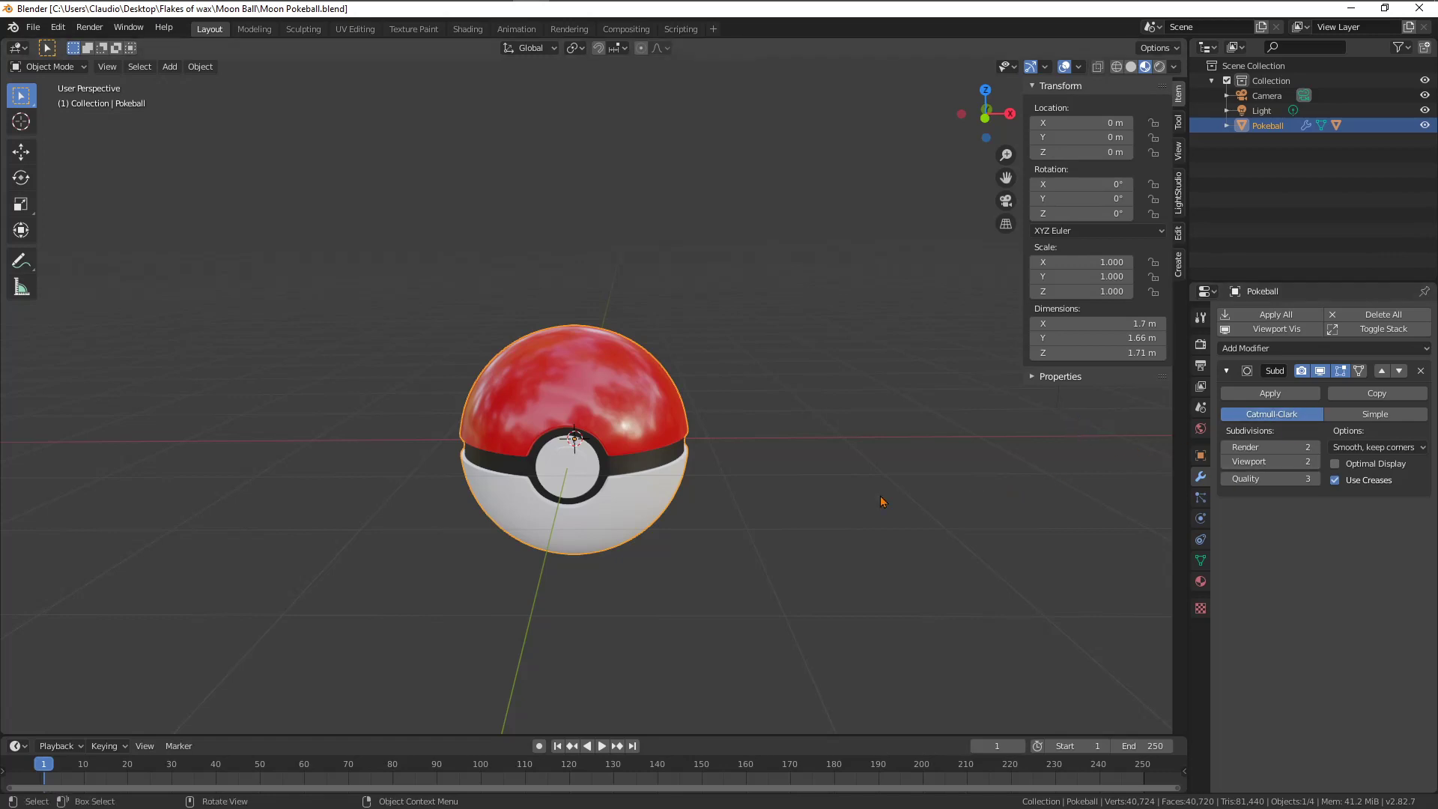
pyautogui.moveTo(724, 450); pyautogui.dragTo(727, 375, button='middle')
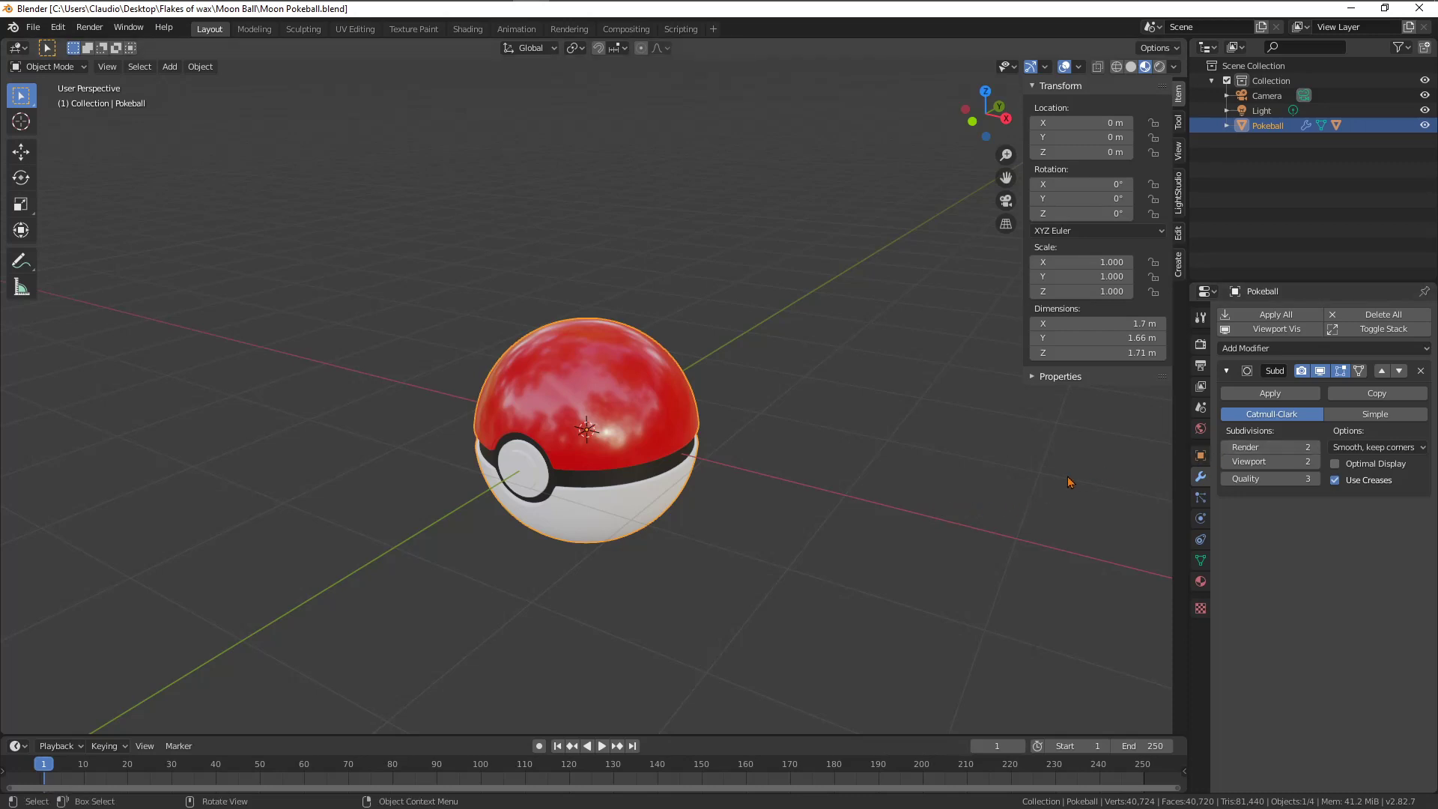
pyautogui.moveTo(1054, 507); pyautogui.dragTo(1089, 478, button='middle')
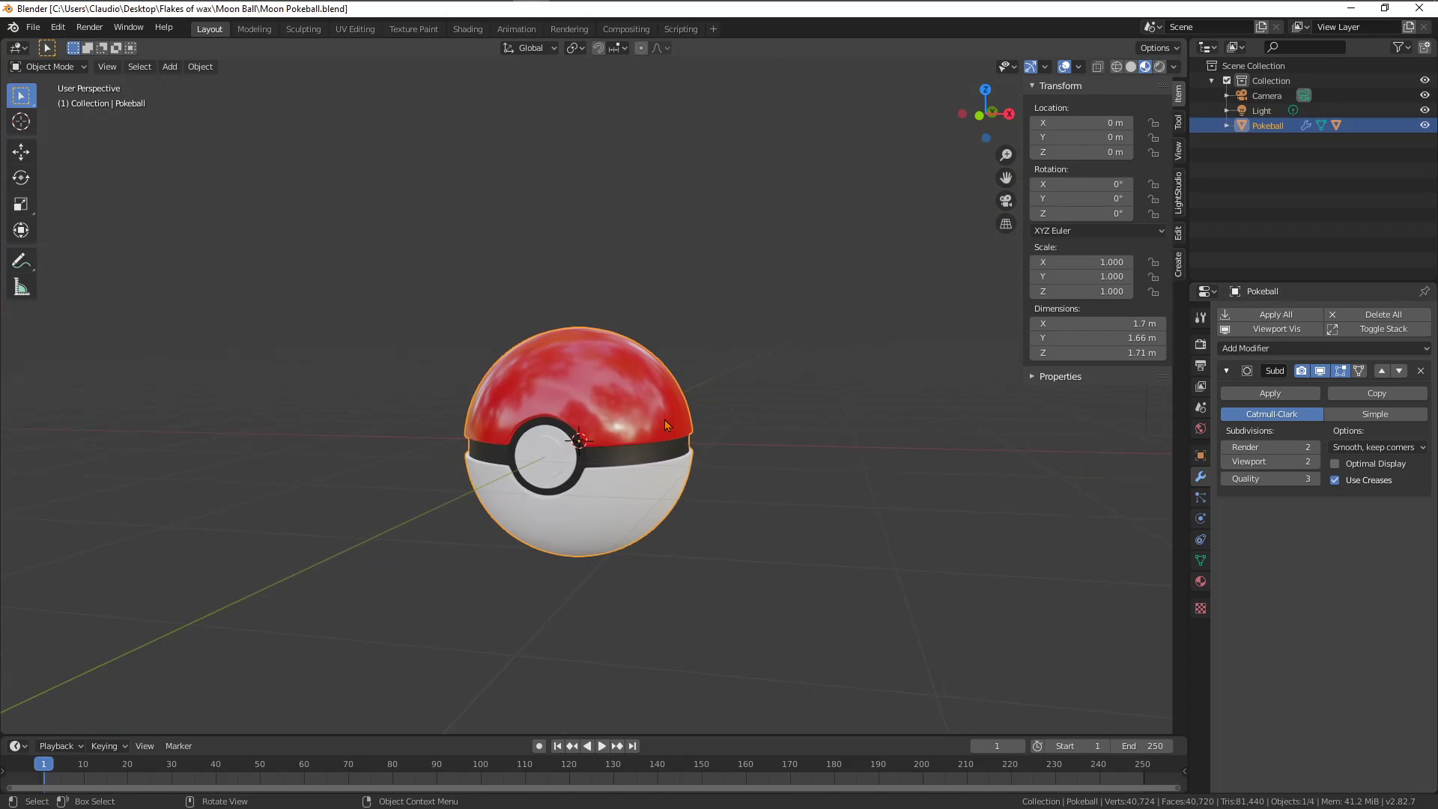
# Hide the Button object in the Outliner and disable the Subdivision modifier's viewport display.
pyautogui.scroll(2, 715, 532)
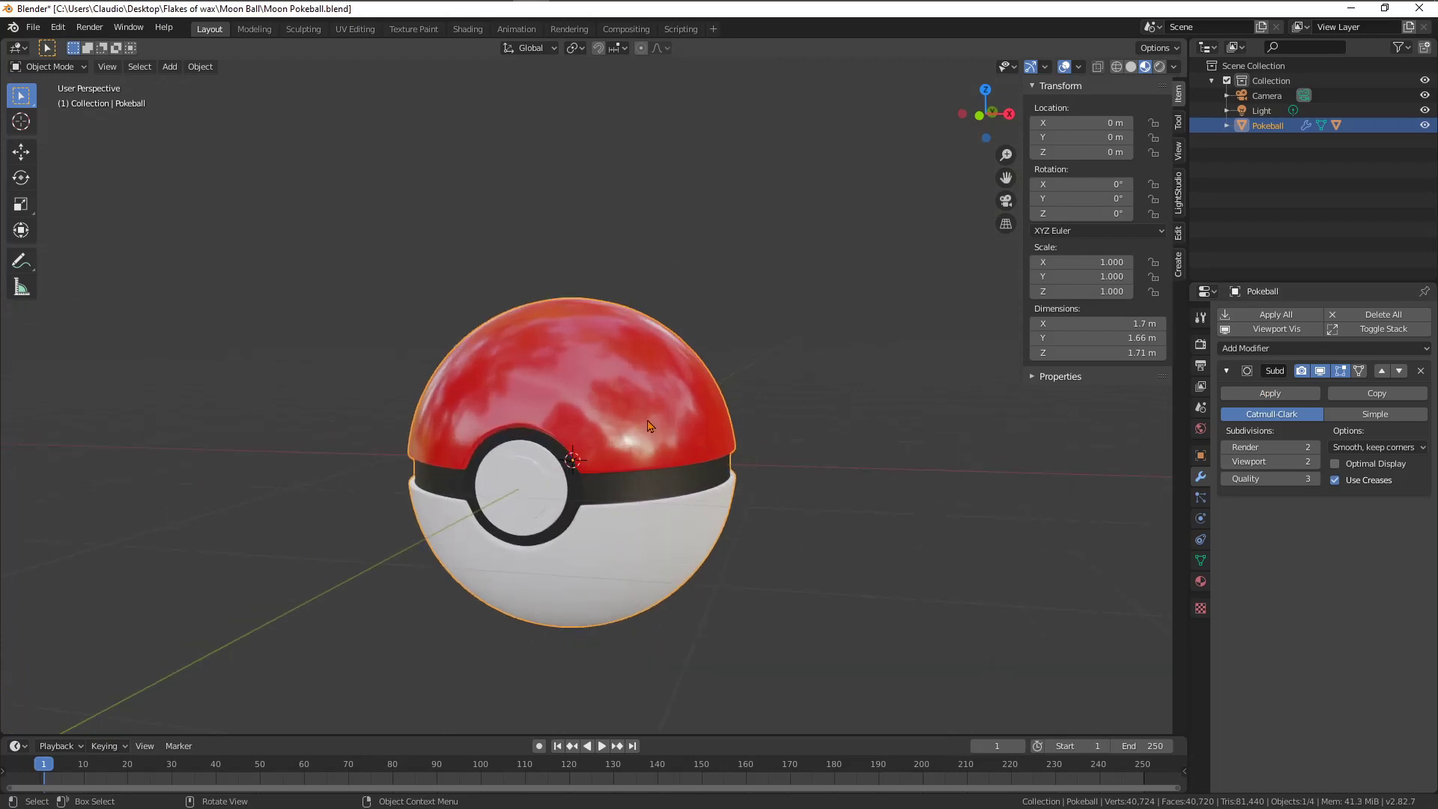
pyautogui.click(1227, 126)
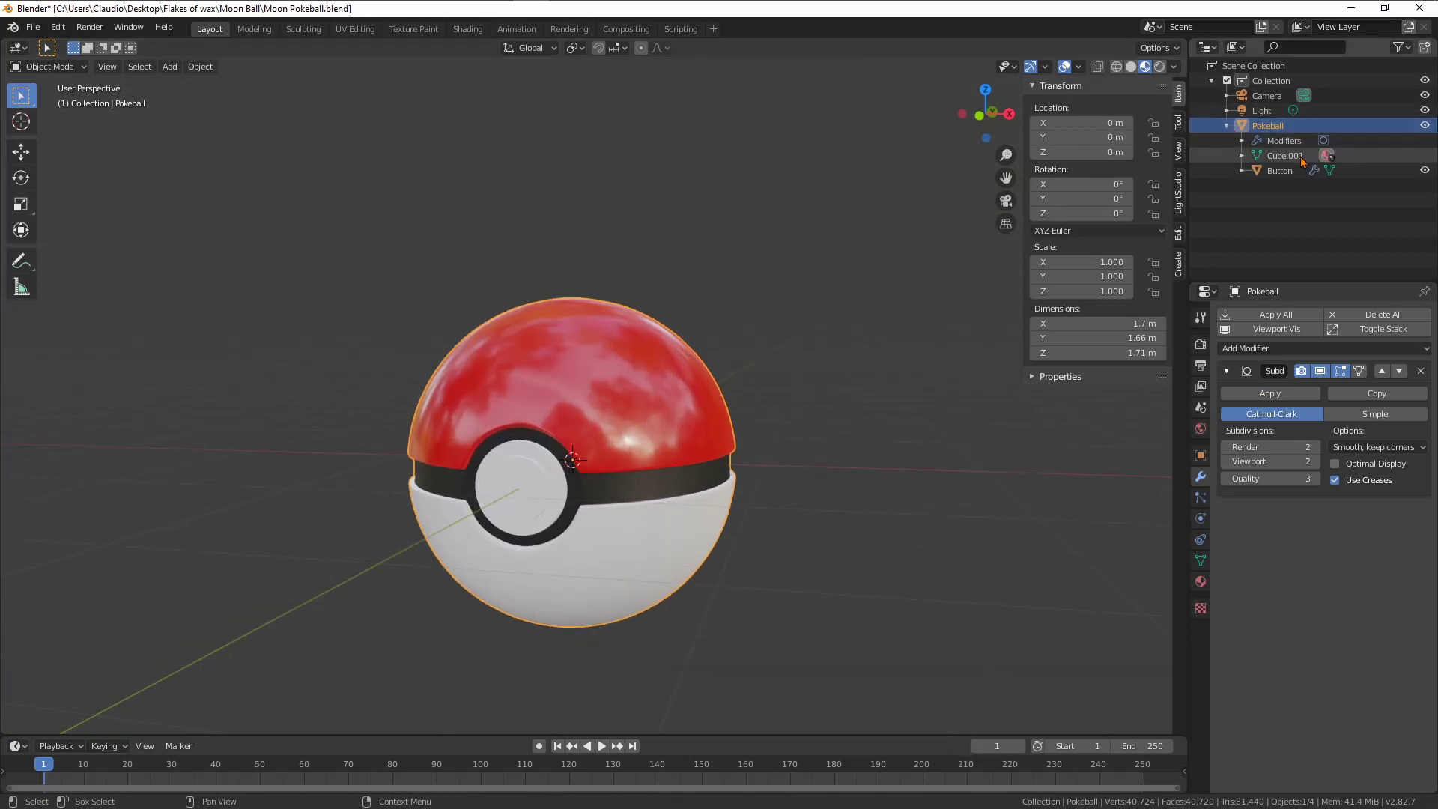
pyautogui.click(1424, 169)
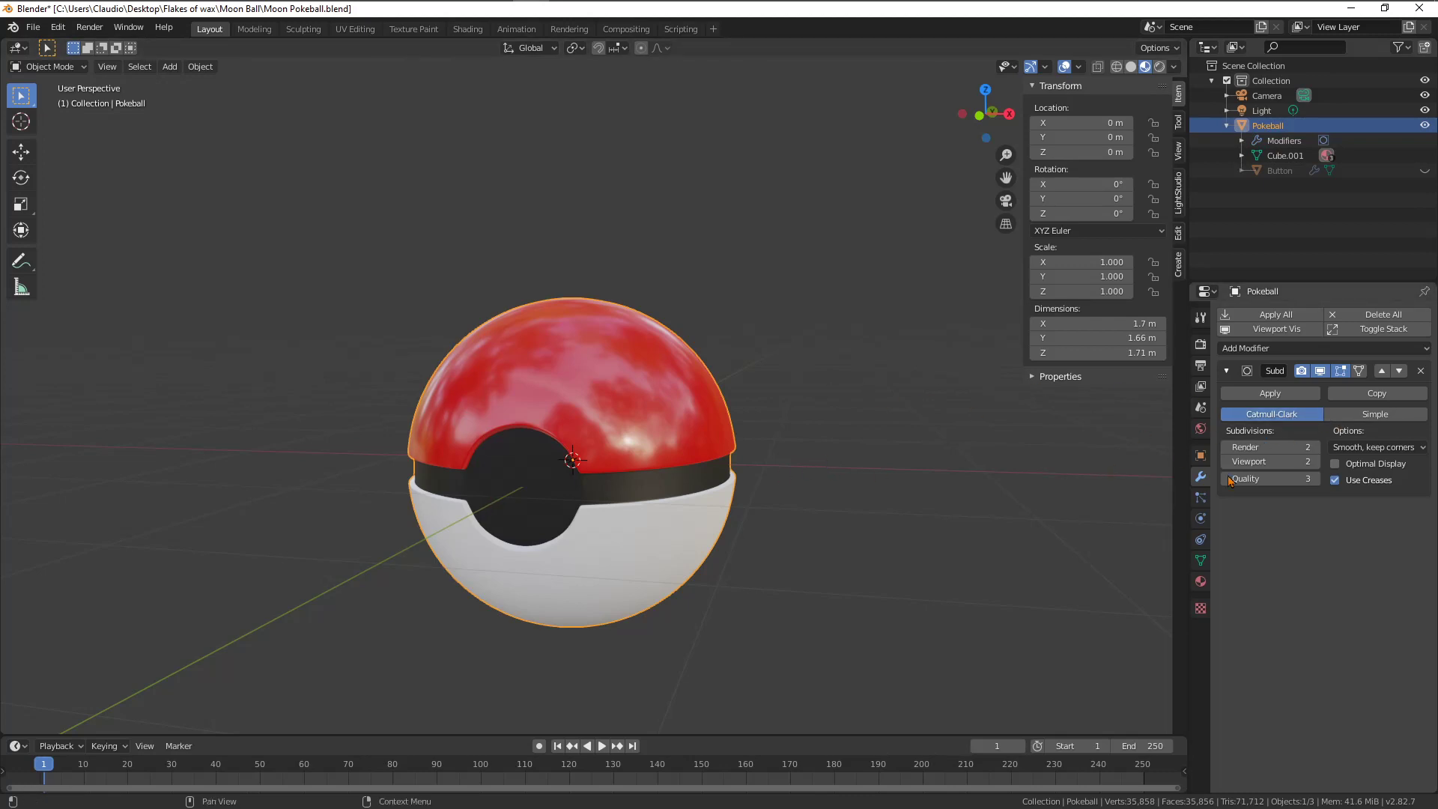
pyautogui.click(1319, 370)
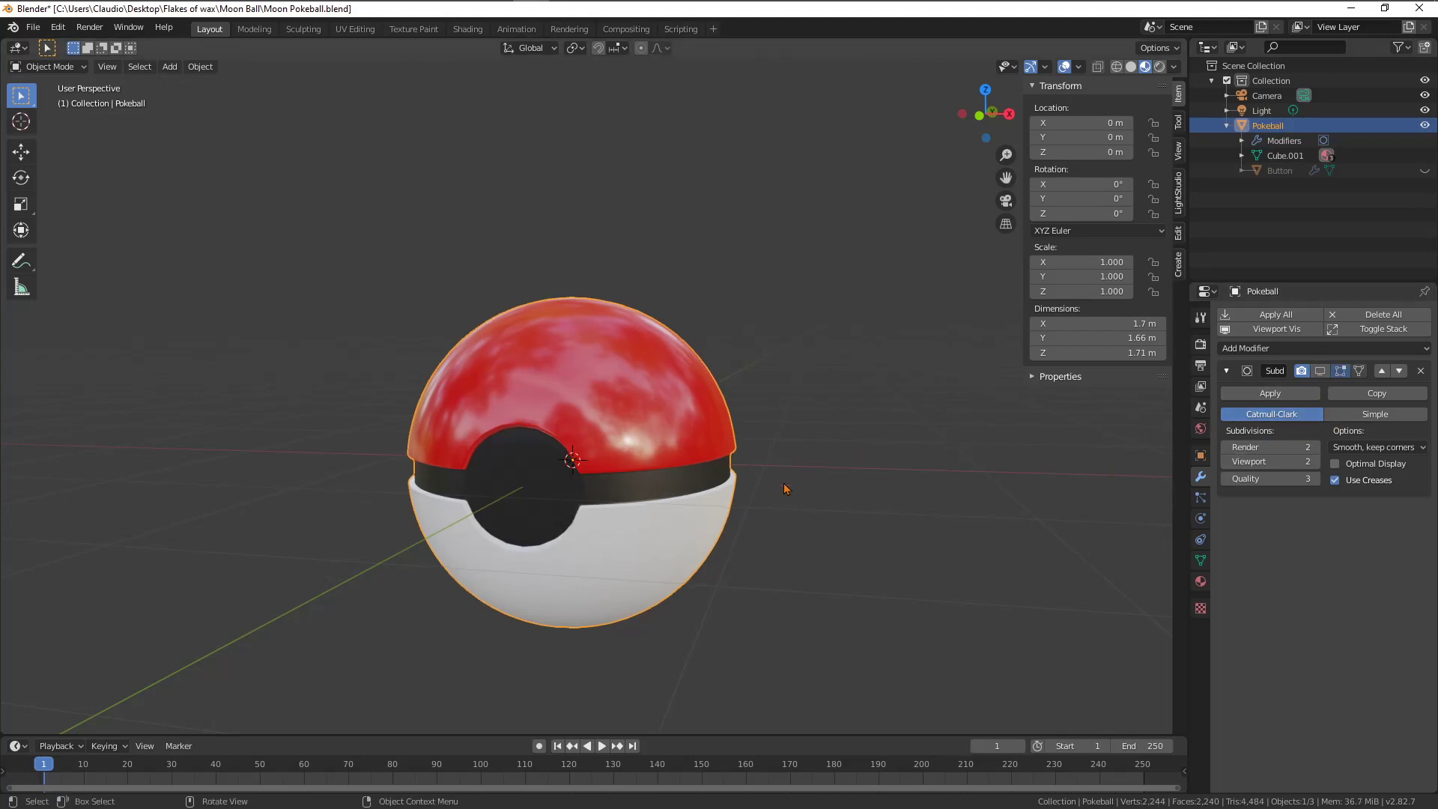
pyautogui.scroll(2, 784, 488)
pyautogui.moveTo(981, 497); pyautogui.dragTo(973, 509, button='middle')
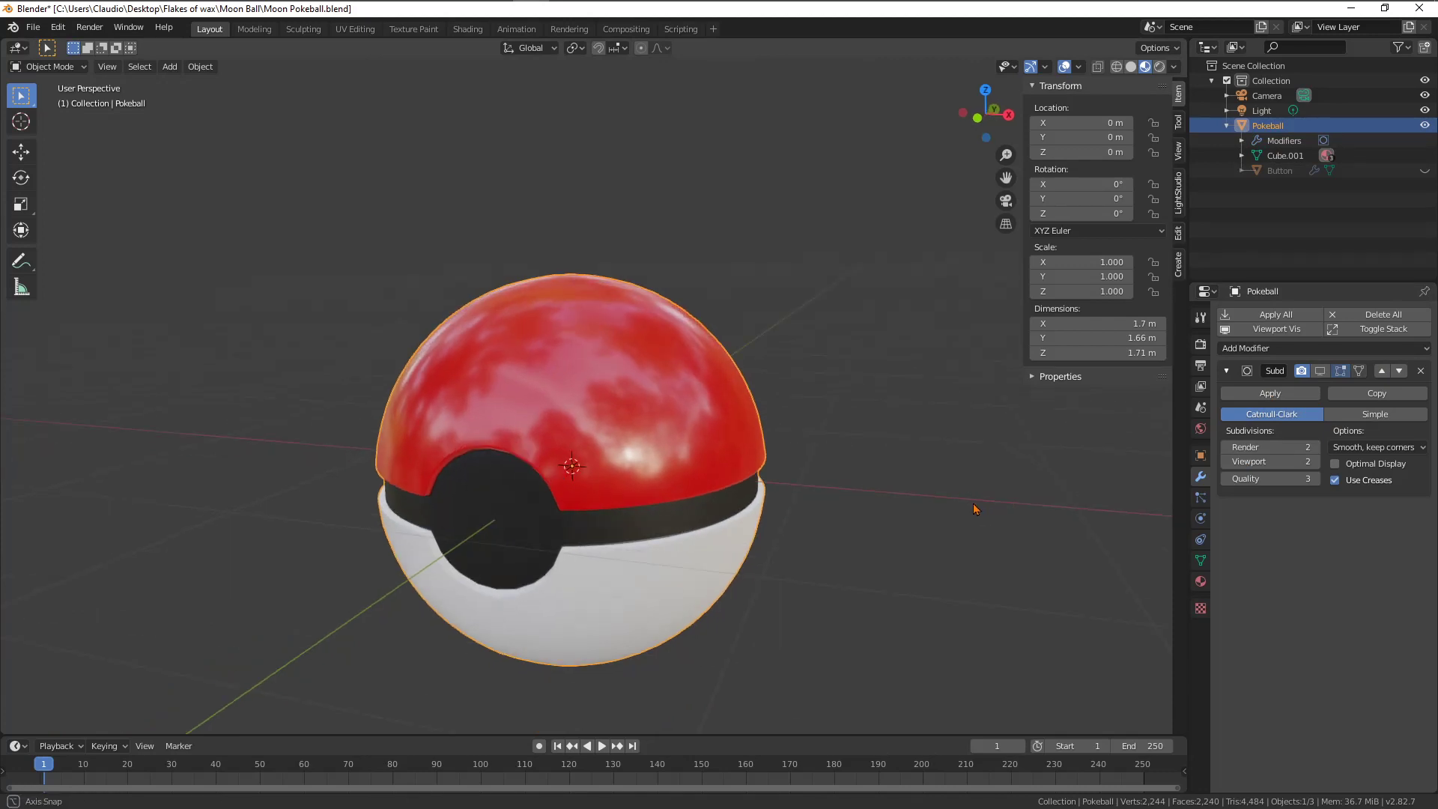
# In Edit Mode, select the Material.003 faces and hide the white lower half.
pyautogui.click(1200, 581)
pyautogui.moveTo(850, 517); pyautogui.dragTo(858, 496, button='middle')
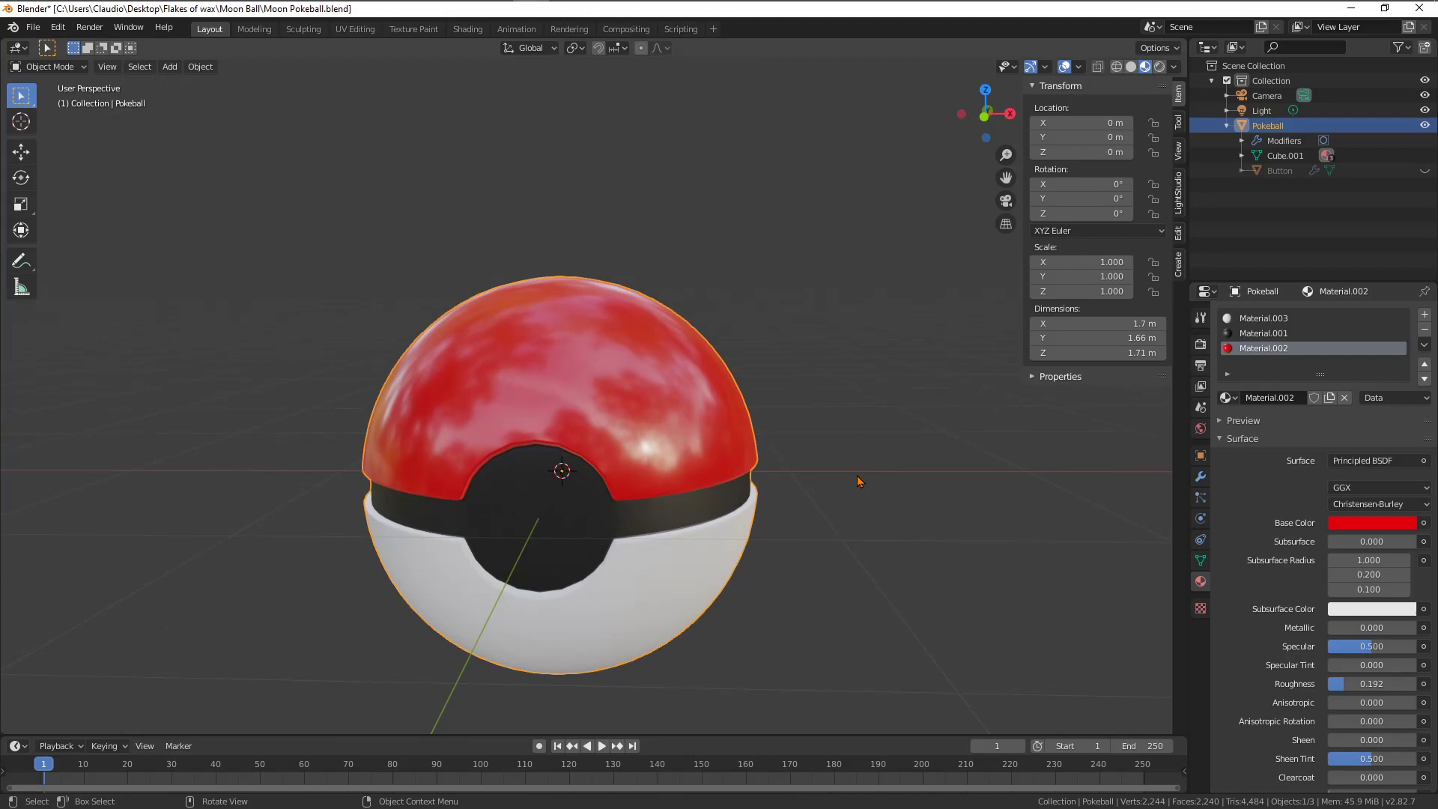
pyautogui.press('Tab')
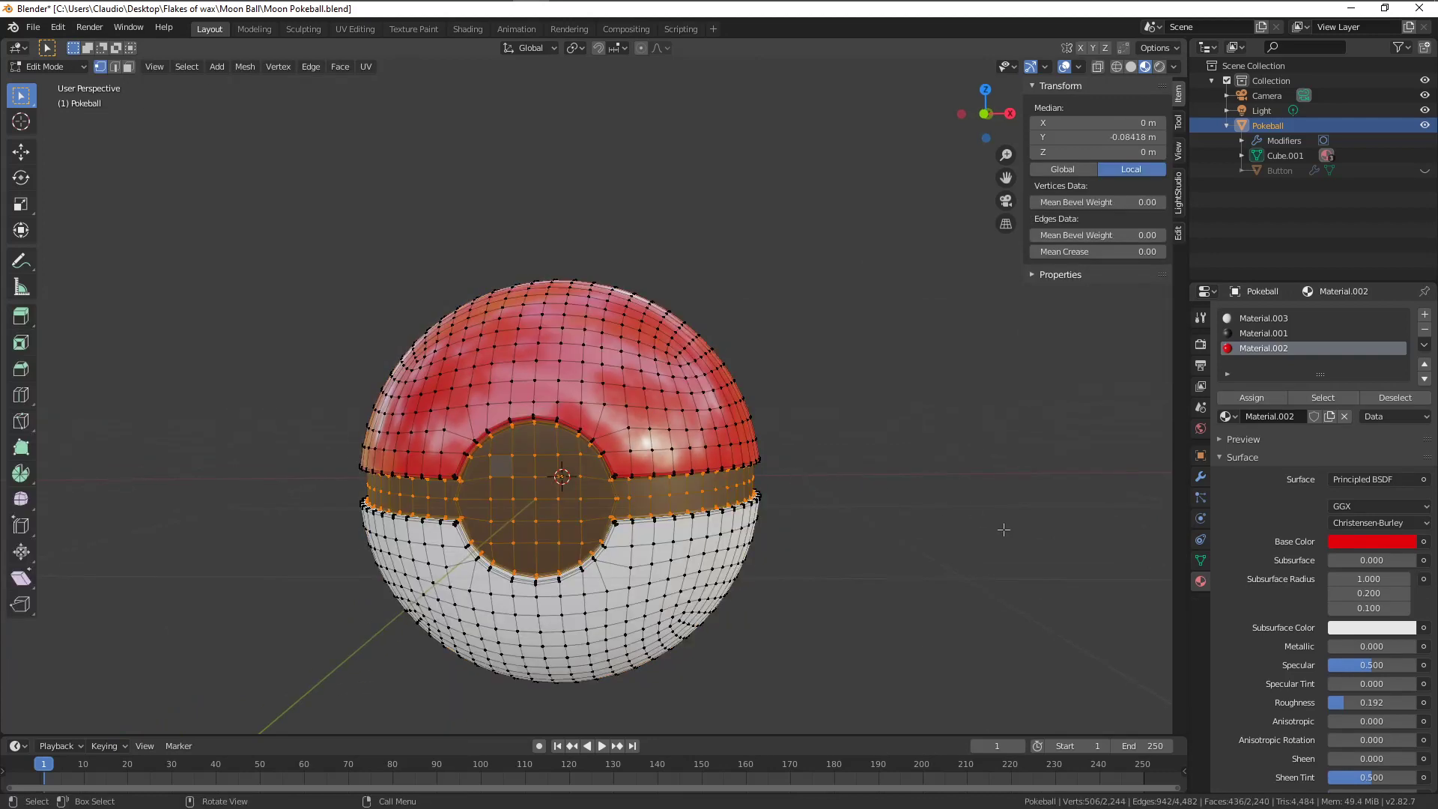
pyautogui.click(984, 509)
pyautogui.moveTo(860, 565); pyautogui.dragTo(802, 561, button='middle')
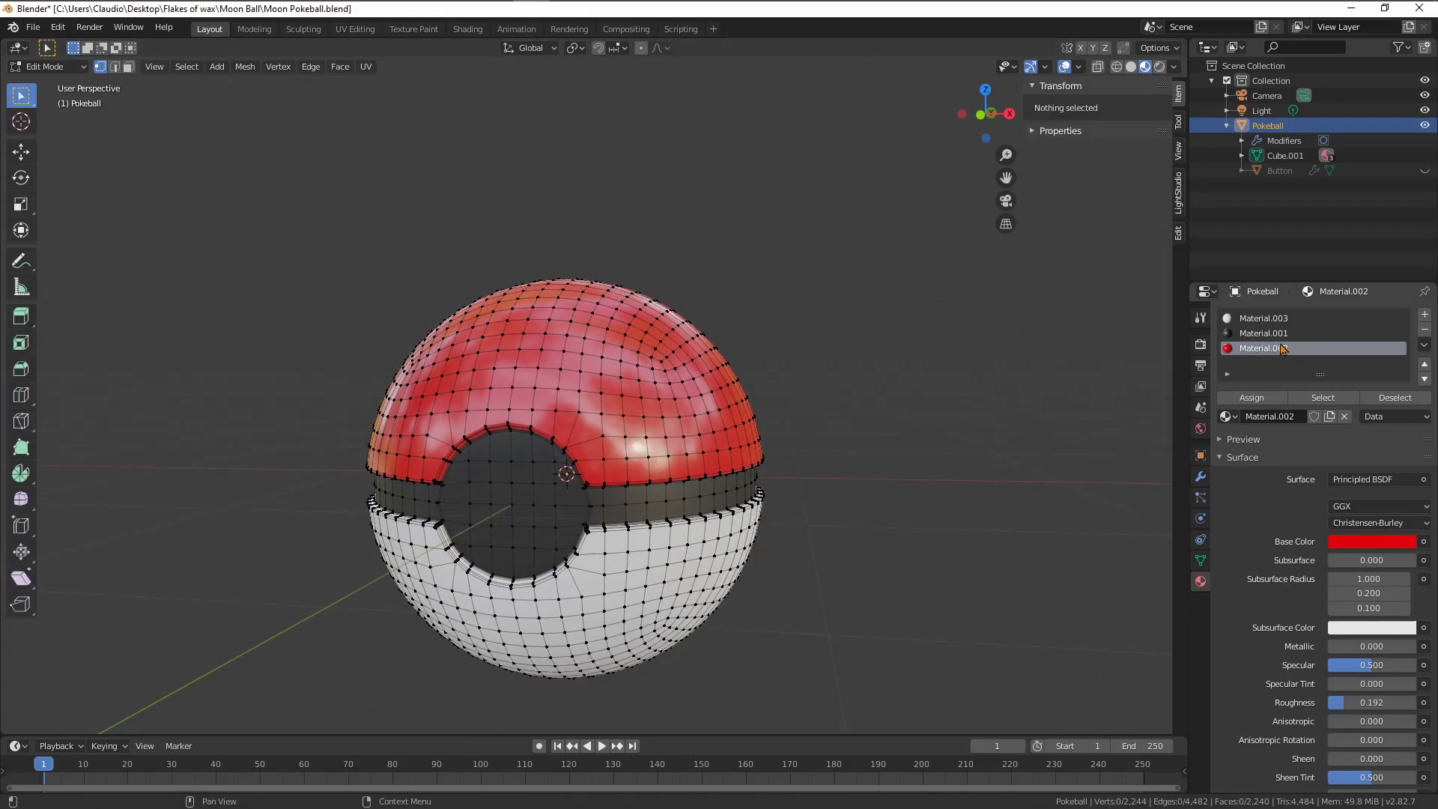
pyautogui.click(1284, 319)
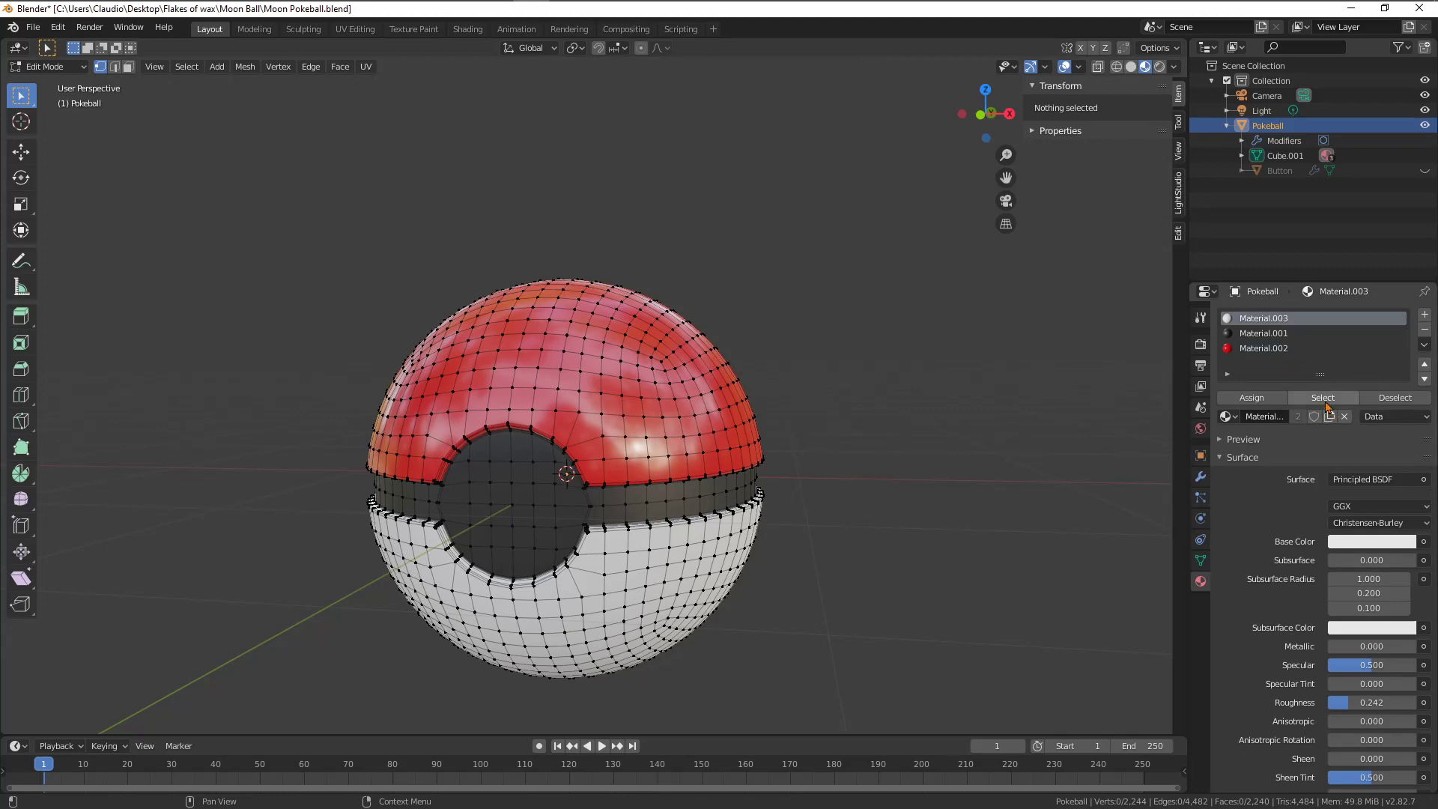
pyautogui.click(1323, 399)
pyautogui.press('h')
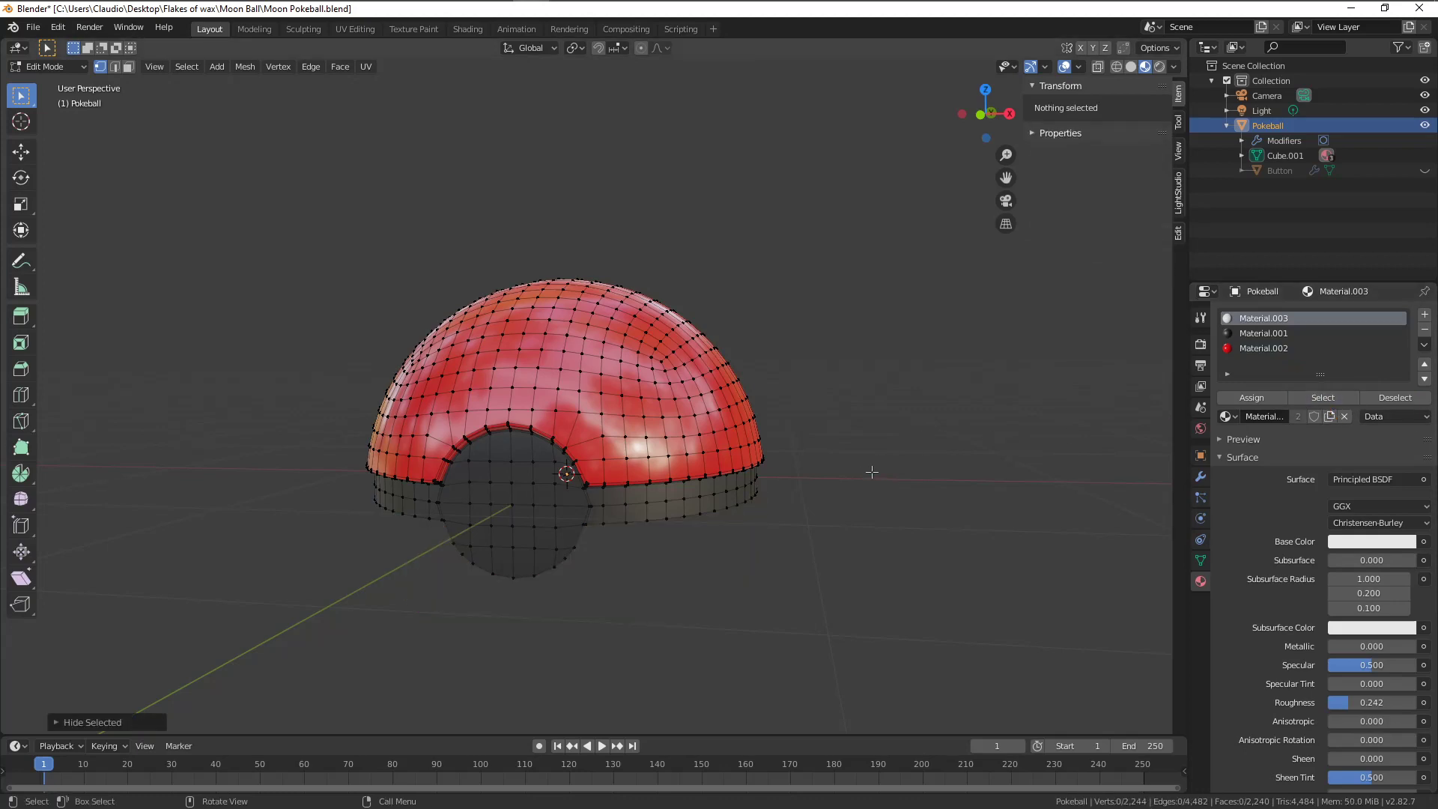
pyautogui.moveTo(870, 472); pyautogui.dragTo(790, 471, button='middle')
pyautogui.scroll(4, 799, 518)
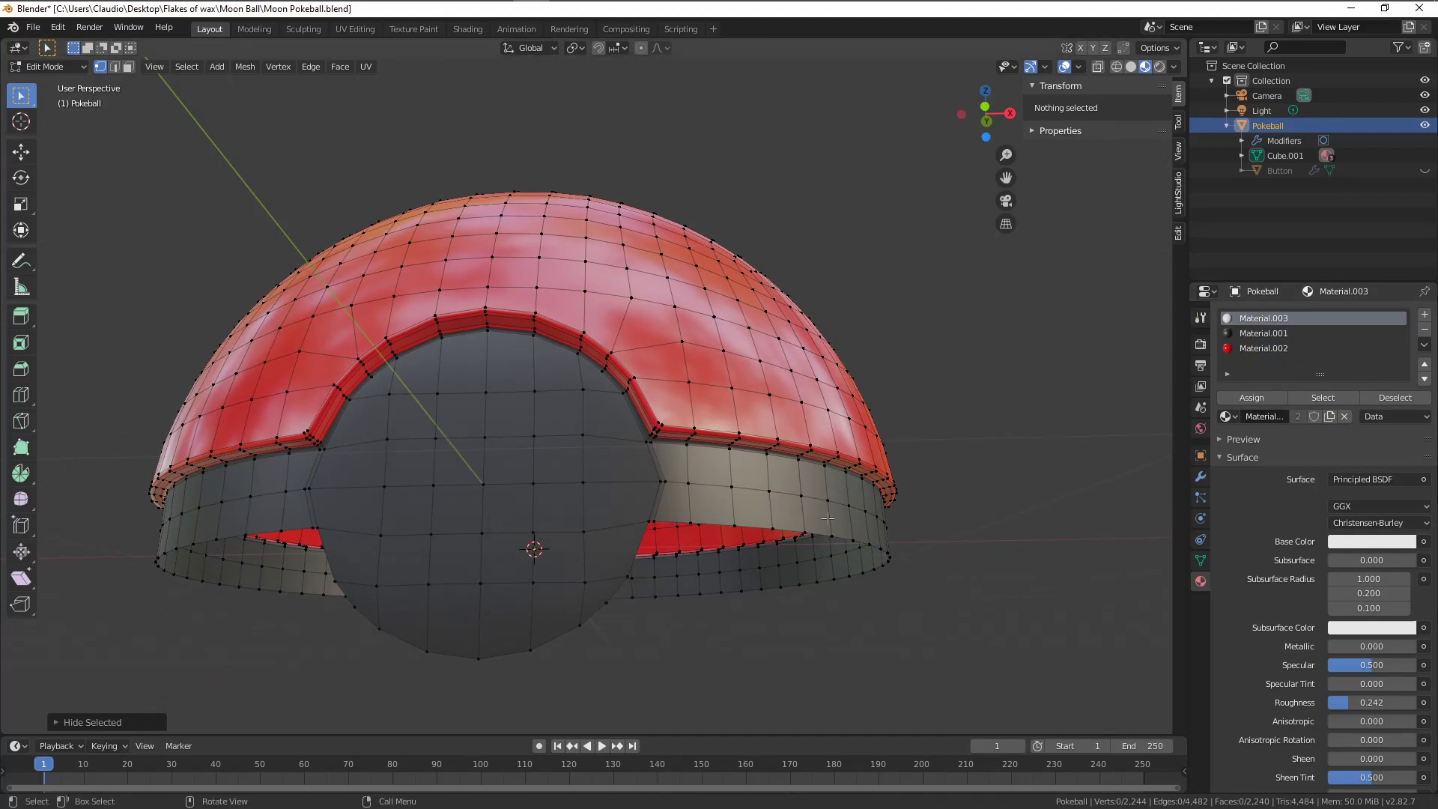
# Select the edge loops along the red band's edge and the dome's lower border.
pyautogui.moveTo(828, 518); pyautogui.dragTo(734, 458, button='middle')
pyautogui.scroll(3, 735, 458)
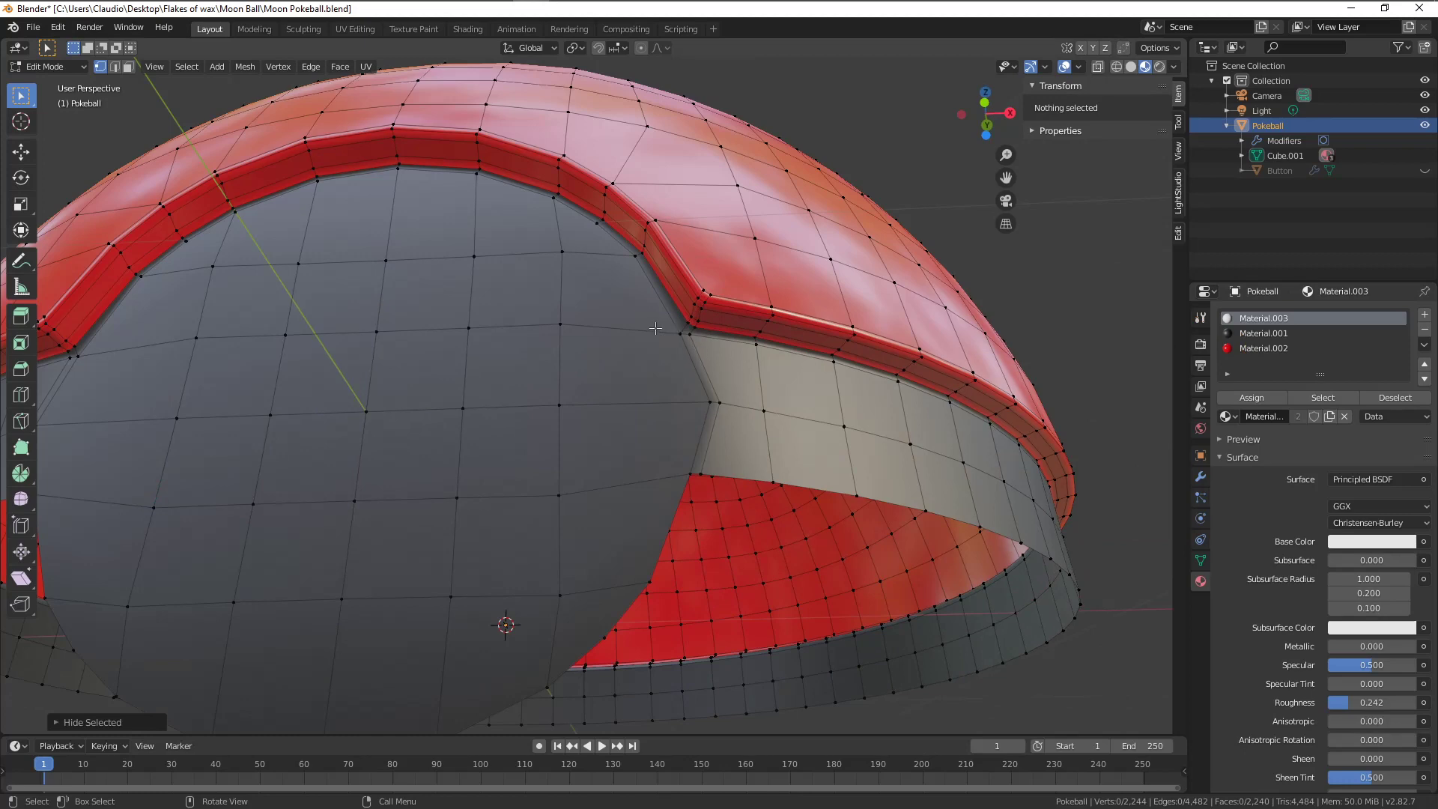
pyautogui.scroll(5, 750, 333)
pyautogui.scroll(-3, 751, 330)
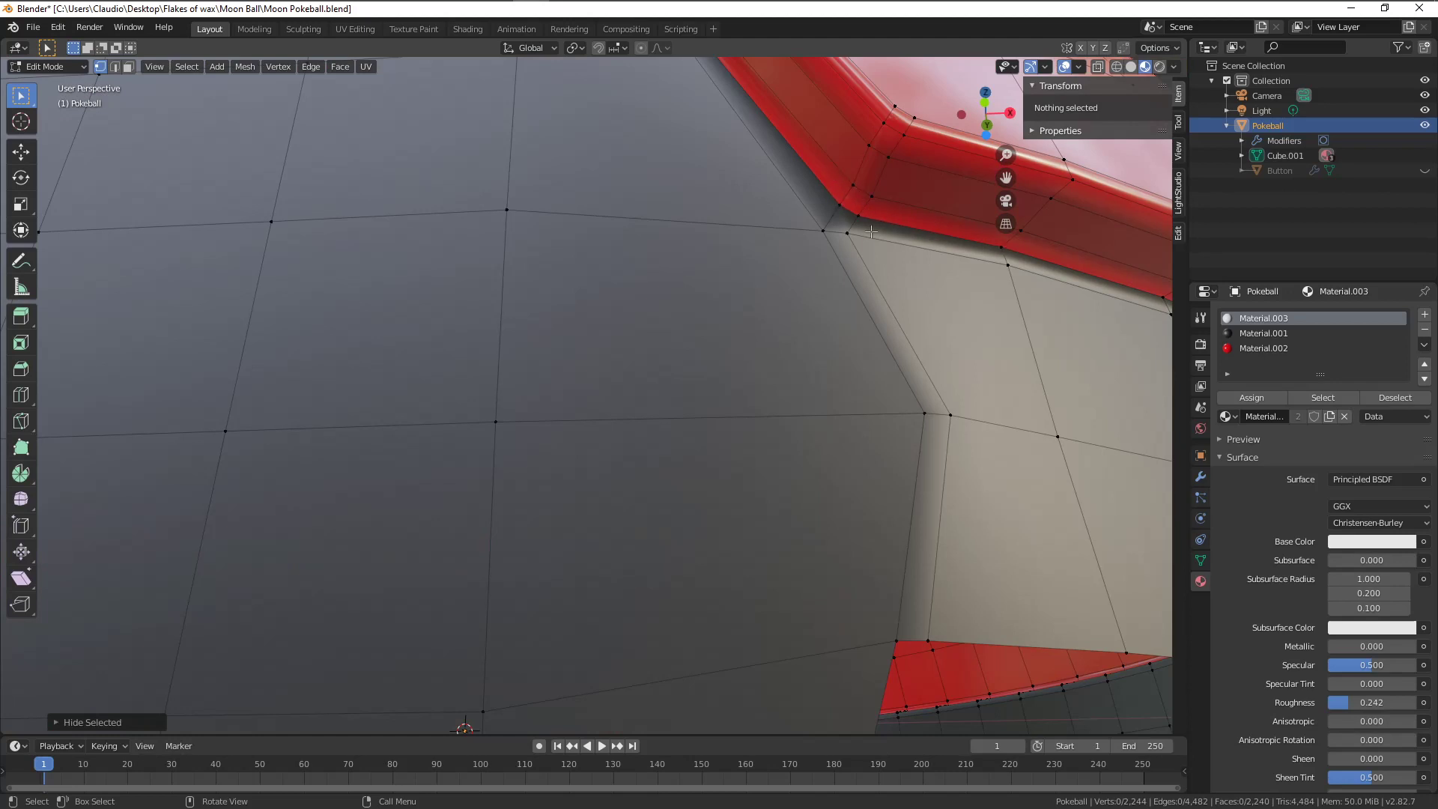
pyautogui.scroll(-3, 754, 354)
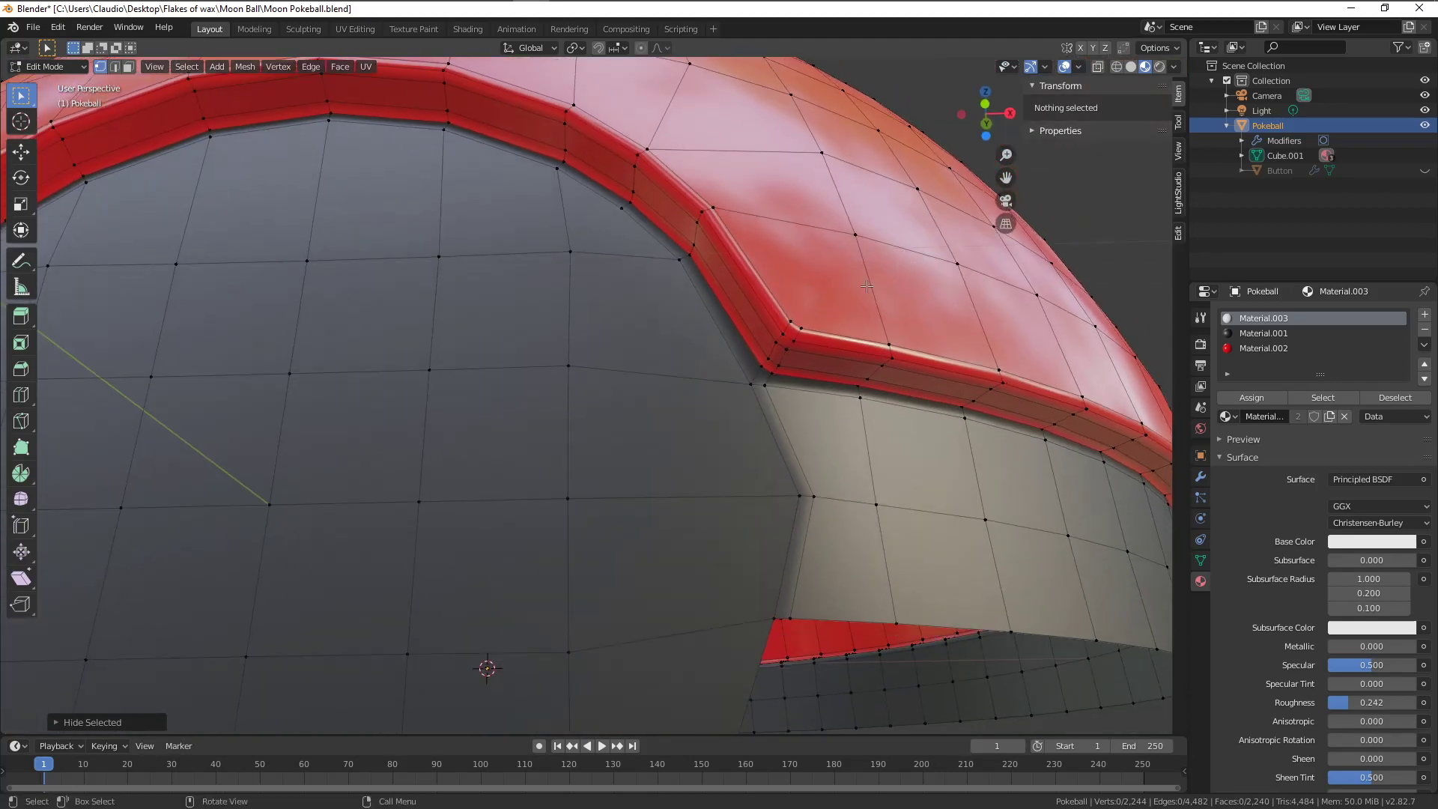
pyautogui.keyDown('alt'); pyautogui.click(704, 281); pyautogui.keyUp('alt')
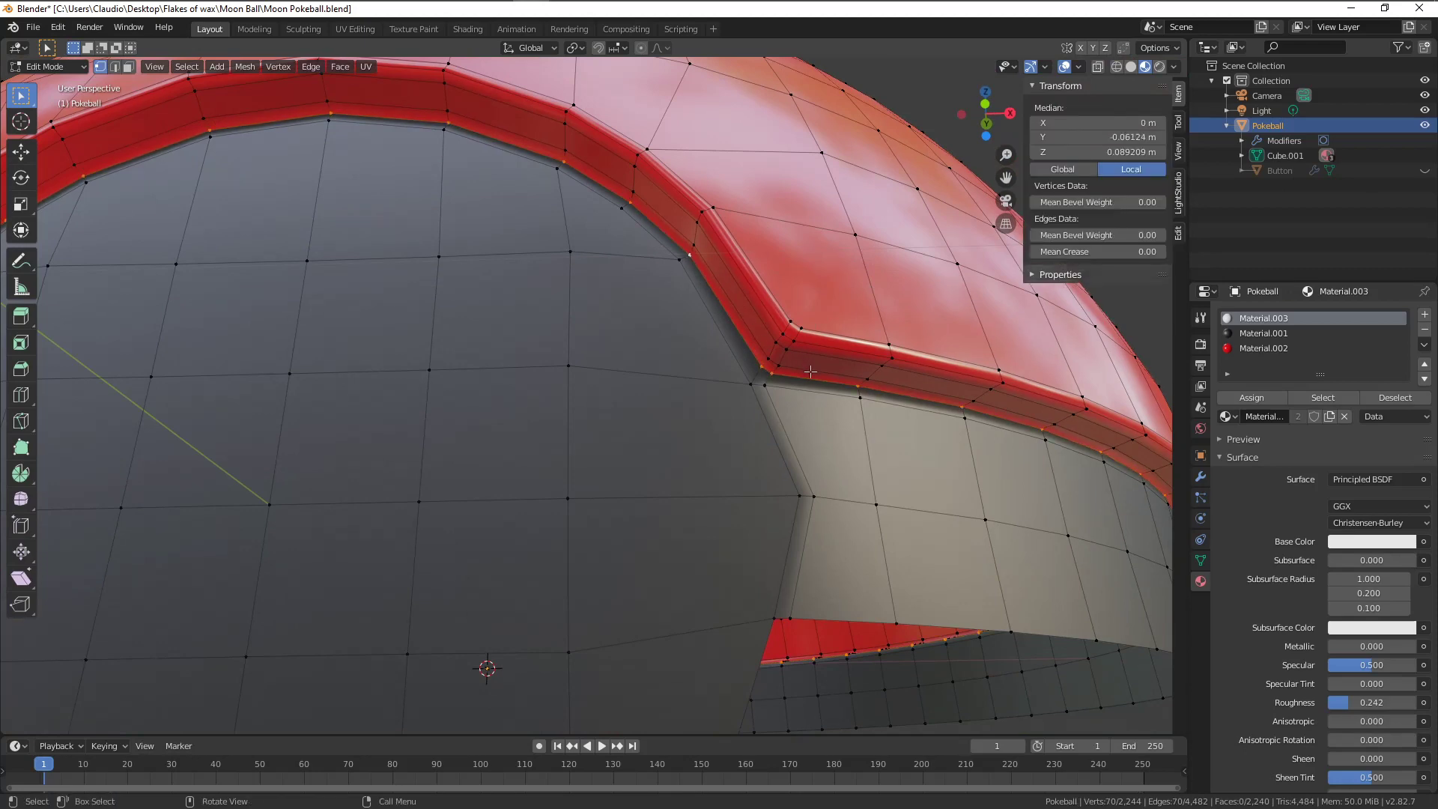
pyautogui.moveTo(810, 372); pyautogui.dragTo(692, 390, button='middle')
pyautogui.scroll(-3, 791, 358)
pyautogui.keyDown('alt'); pyautogui.click(771, 335); pyautogui.keyUp('alt')
# Add vertices around the button opening's upper rim to the selection.
pyautogui.keyDown('ctrl'); pyautogui.click(693, 391); pyautogui.keyUp('ctrl')
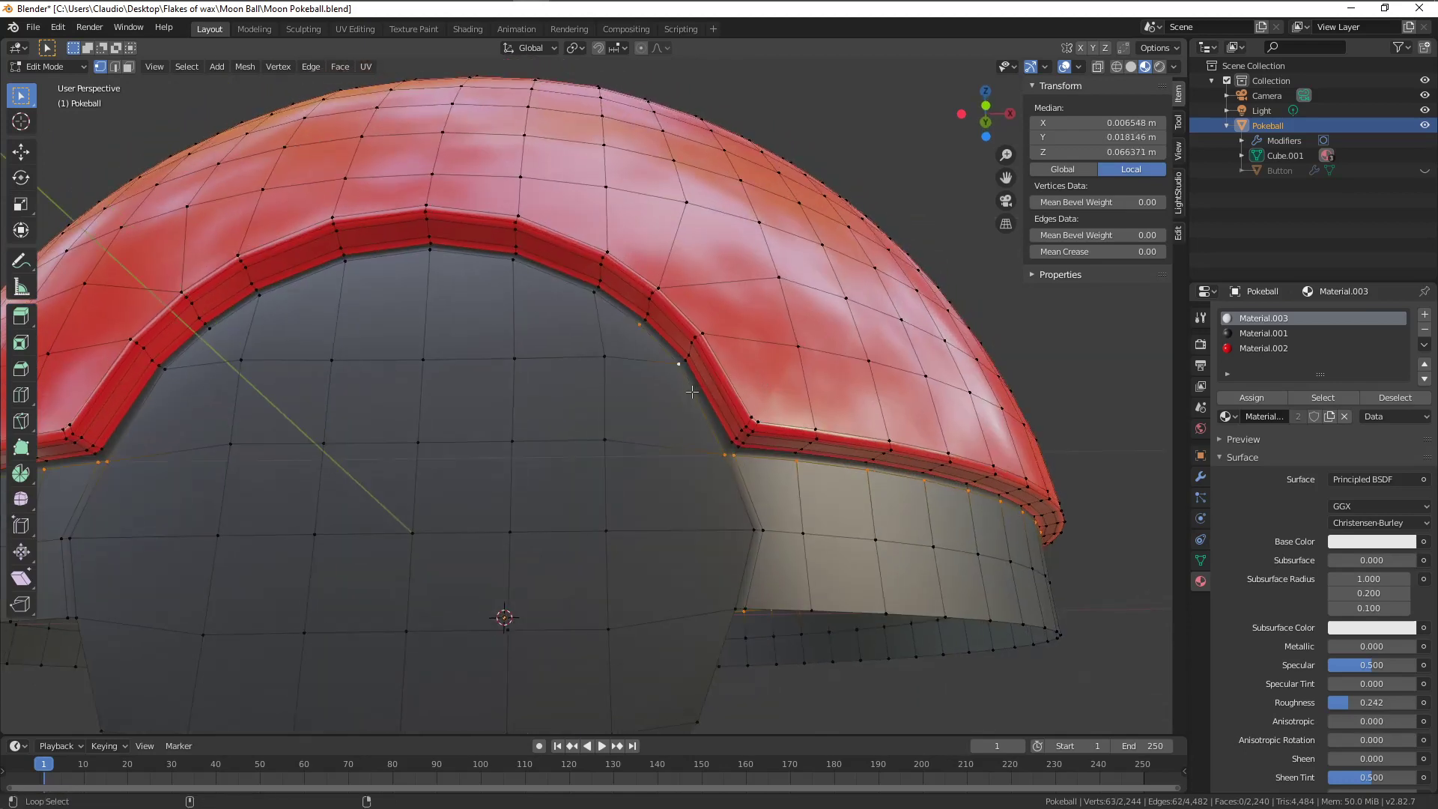
pyautogui.keyDown('ctrl'); pyautogui.click(515, 261); pyautogui.keyUp('ctrl')
pyautogui.keyDown('ctrl'); pyautogui.click(133, 414); pyautogui.keyUp('ctrl')
pyautogui.moveTo(133, 414); pyautogui.dragTo(371, 452, button='middle')
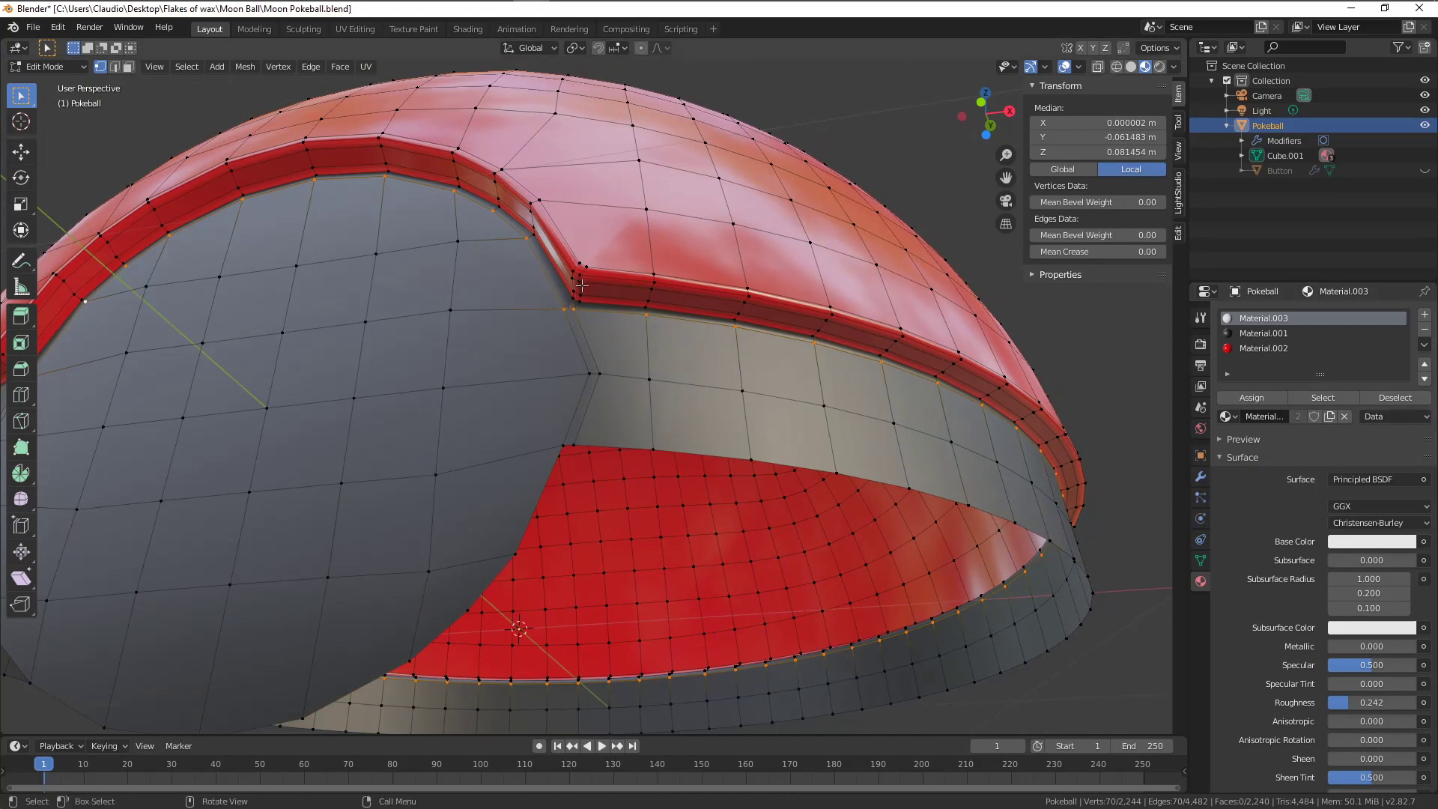
pyautogui.moveTo(676, 379); pyautogui.dragTo(686, 345, button='middle')
pyautogui.moveTo(514, 308); pyautogui.dragTo(695, 373, button='middle')
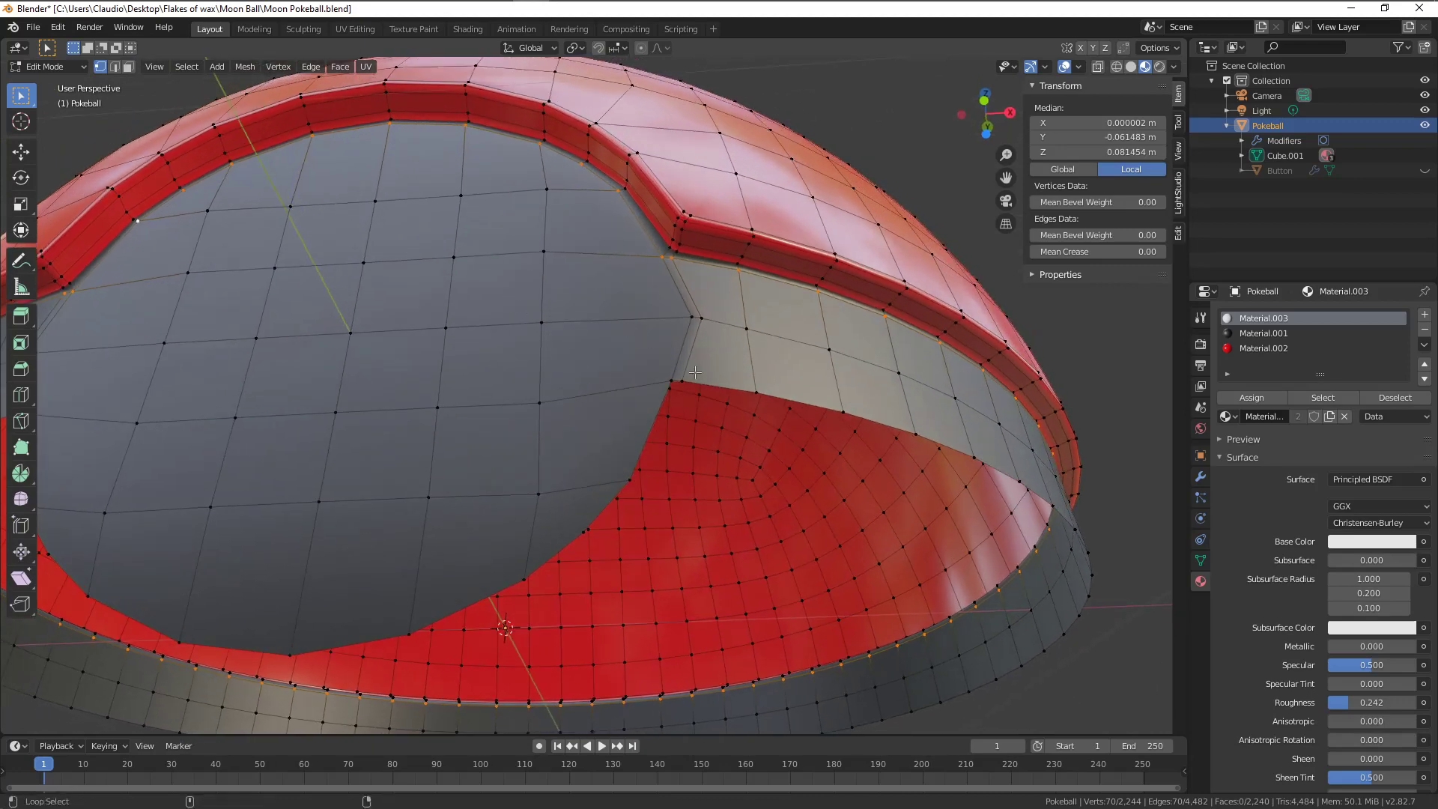
# Add the horizontal edge loops of the lower band and interior to the selection.
pyautogui.keyDown('alt'); pyautogui.keyDown('shift'); pyautogui.click(581, 395); pyautogui.keyUp('shift'); pyautogui.keyUp('alt')
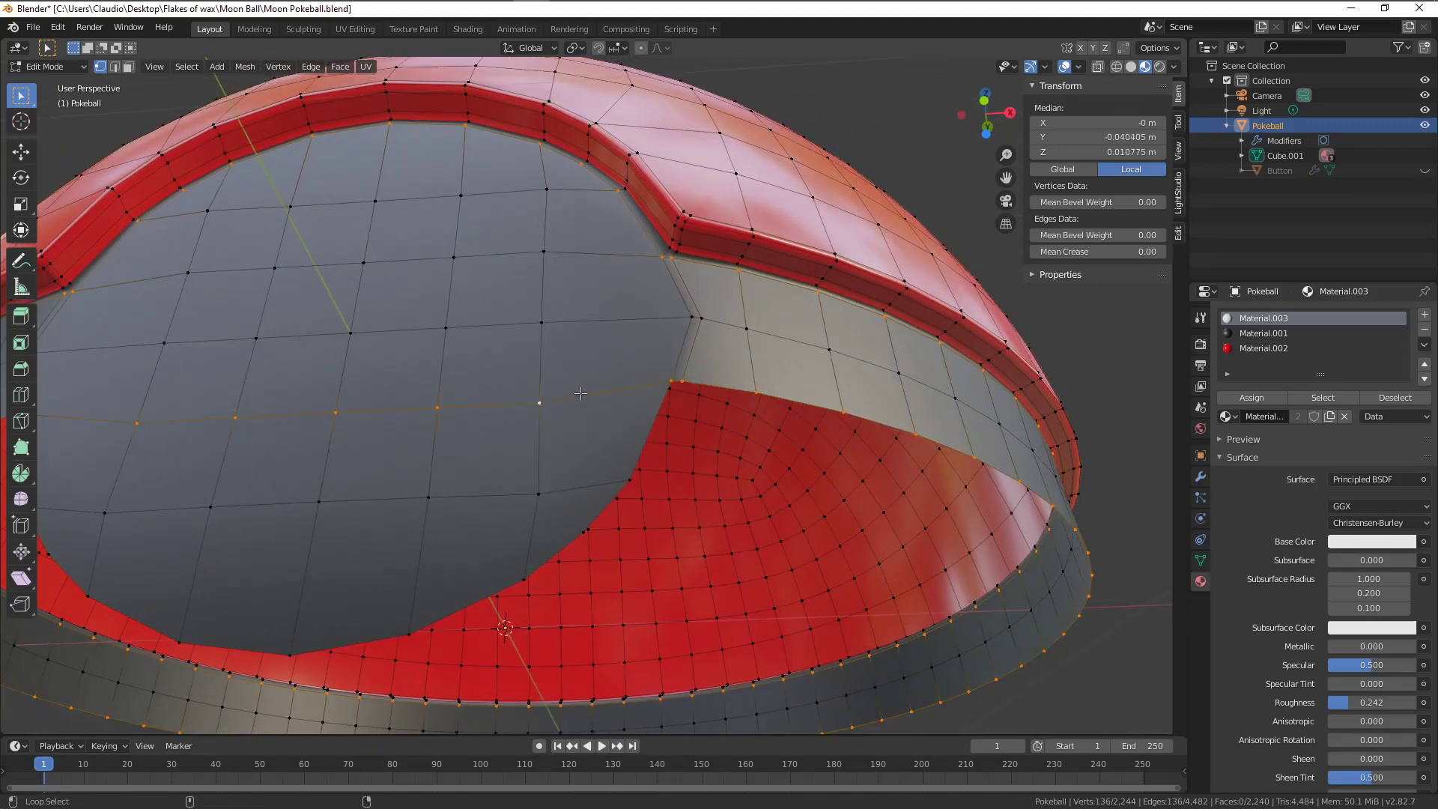
pyautogui.keyDown('alt'); pyautogui.keyDown('shift'); pyautogui.click(523, 495); pyautogui.keyUp('shift'); pyautogui.keyUp('alt')
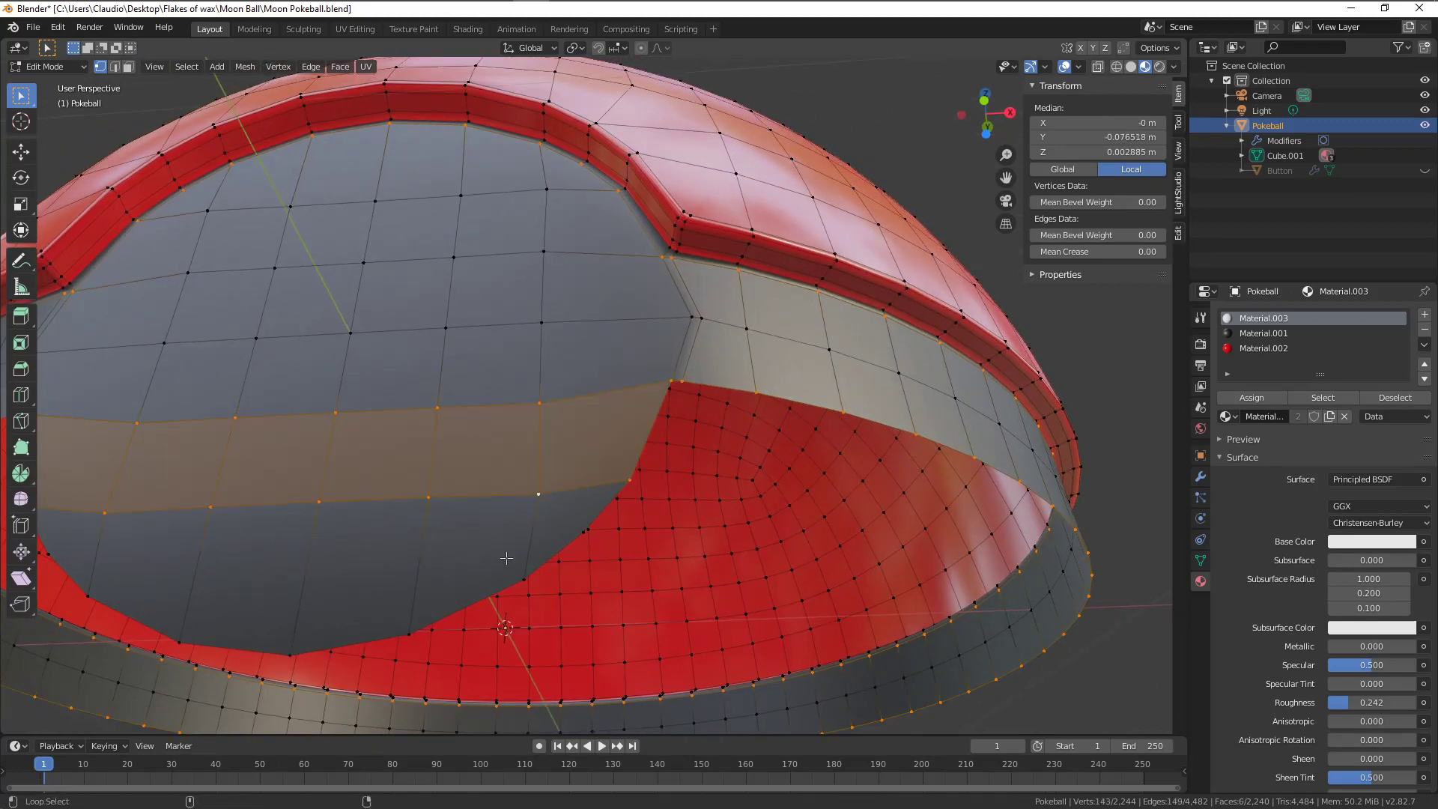
pyautogui.keyDown('alt'); pyautogui.keyDown('shift'); pyautogui.click(477, 599); pyautogui.keyUp('shift'); pyautogui.keyUp('alt')
pyautogui.moveTo(479, 598); pyautogui.dragTo(687, 599, button='middle')
pyautogui.keyDown('alt'); pyautogui.keyDown('shift'); pyautogui.click(814, 561); pyautogui.keyUp('shift'); pyautogui.keyUp('alt')
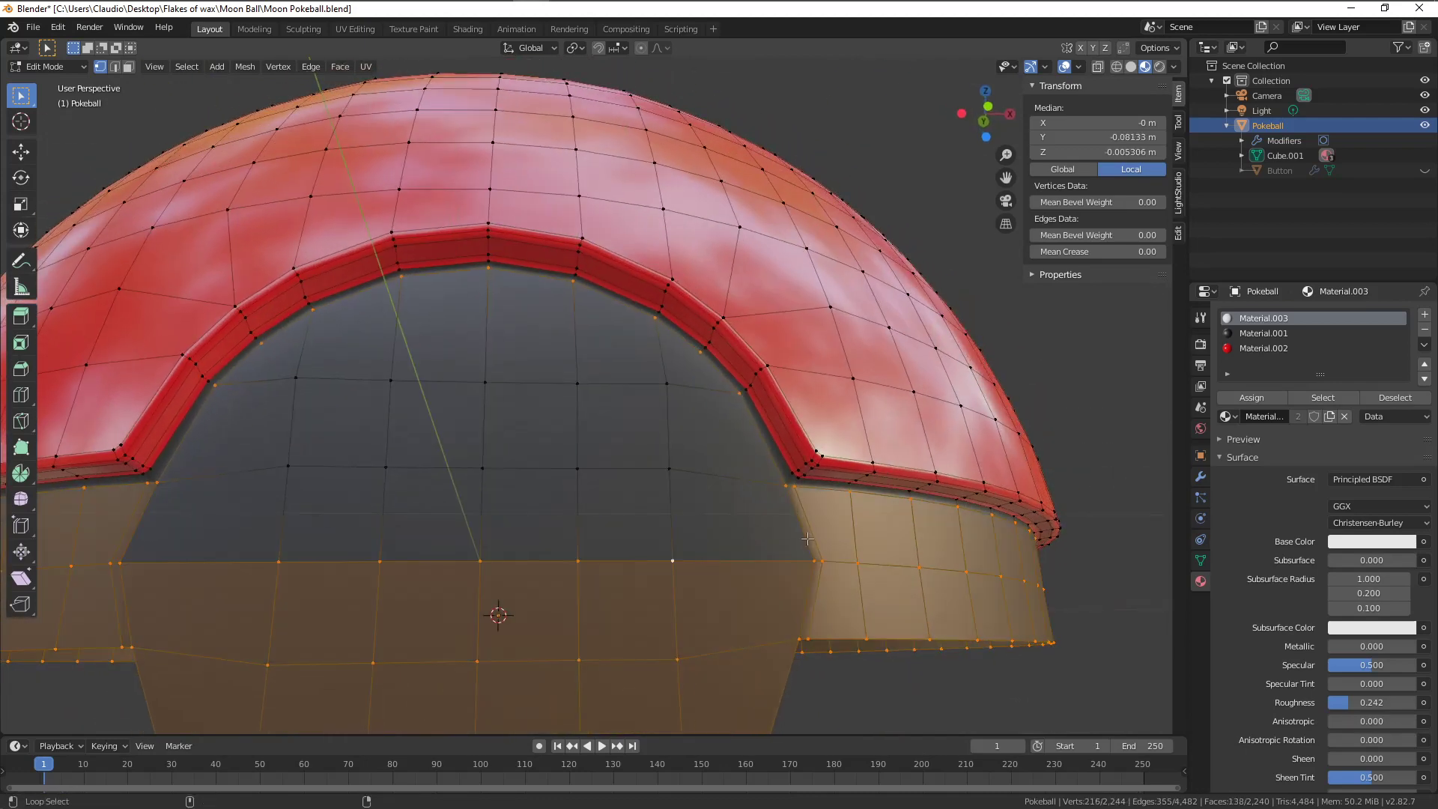
pyautogui.moveTo(768, 536); pyautogui.dragTo(631, 582, button='middle')
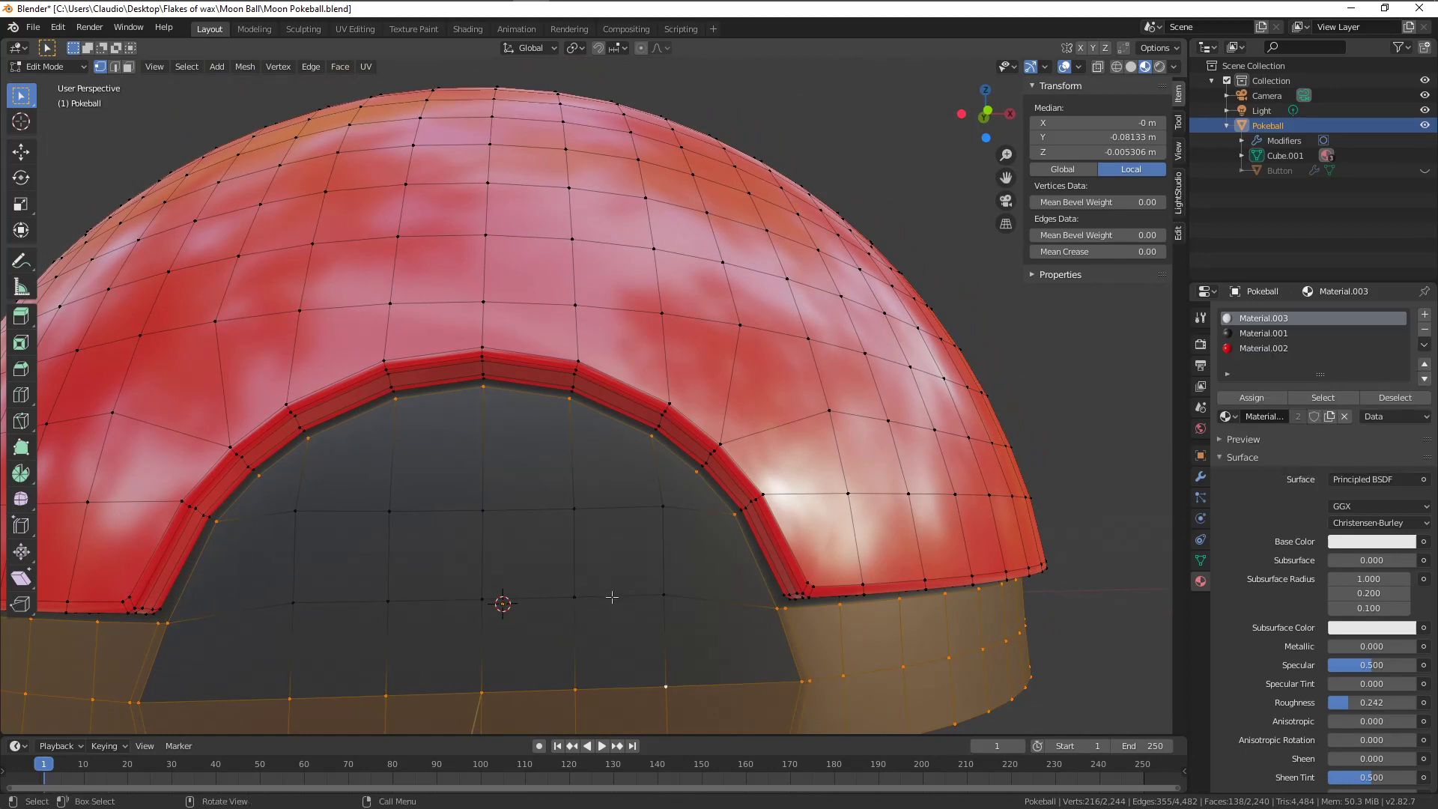
pyautogui.keyDown('alt'); pyautogui.keyDown('shift'); pyautogui.click(603, 595); pyautogui.keyUp('shift'); pyautogui.keyUp('alt')
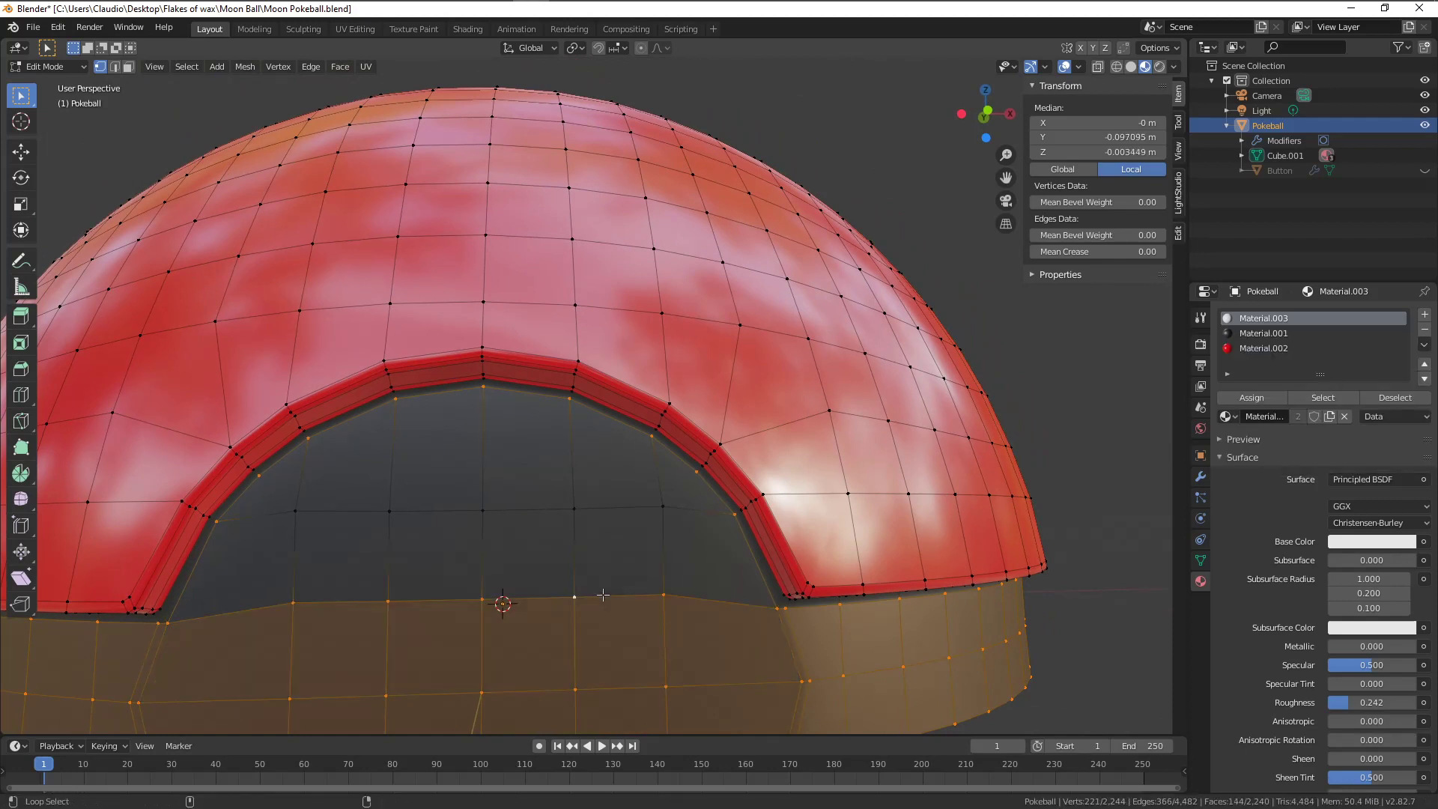
pyautogui.keyDown('alt'); pyautogui.keyDown('shift'); pyautogui.click(573, 506); pyautogui.keyUp('shift'); pyautogui.keyUp('alt')
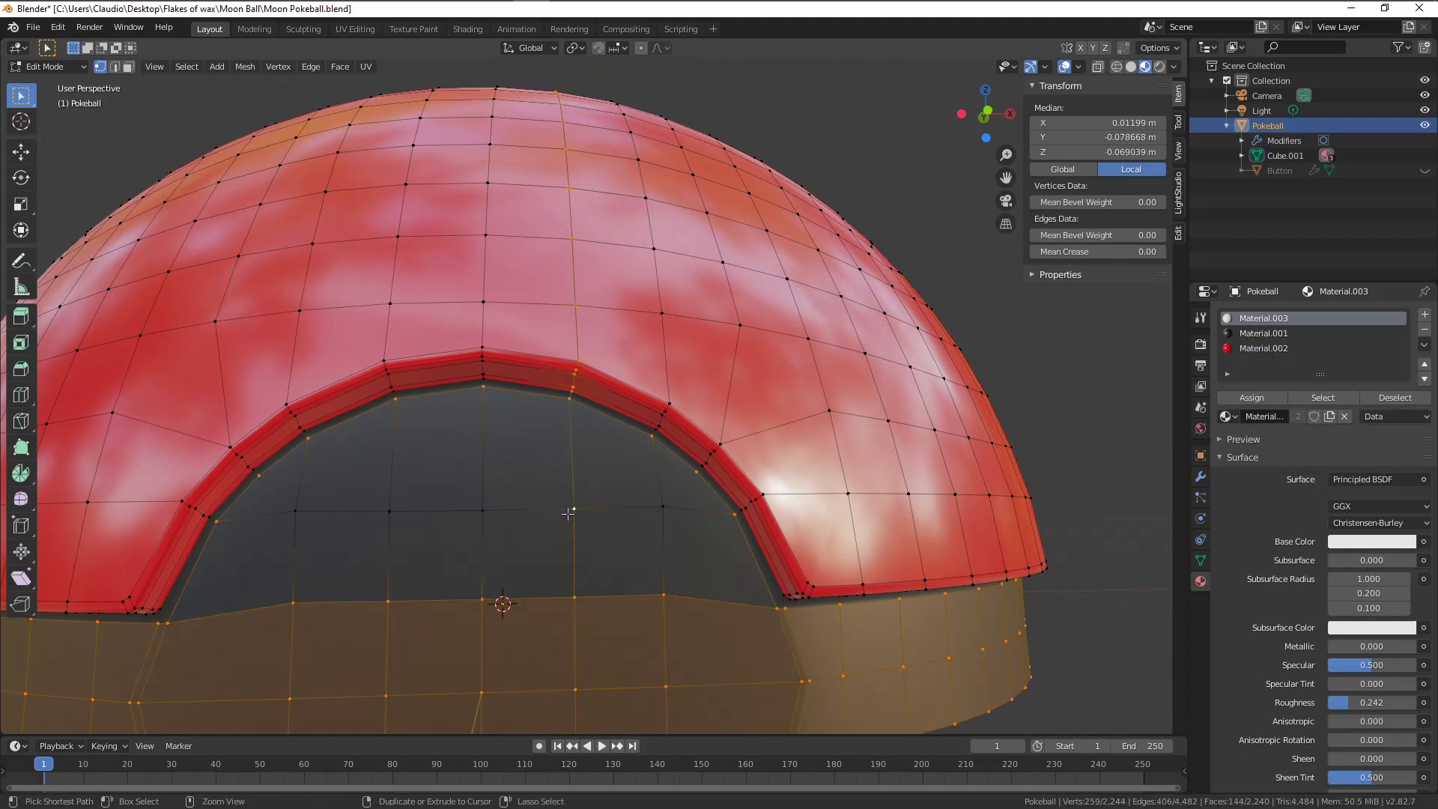
pyautogui.keyDown('alt'); pyautogui.keyDown('shift'); pyautogui.click(569, 512); pyautogui.keyUp('shift'); pyautogui.keyUp('alt')
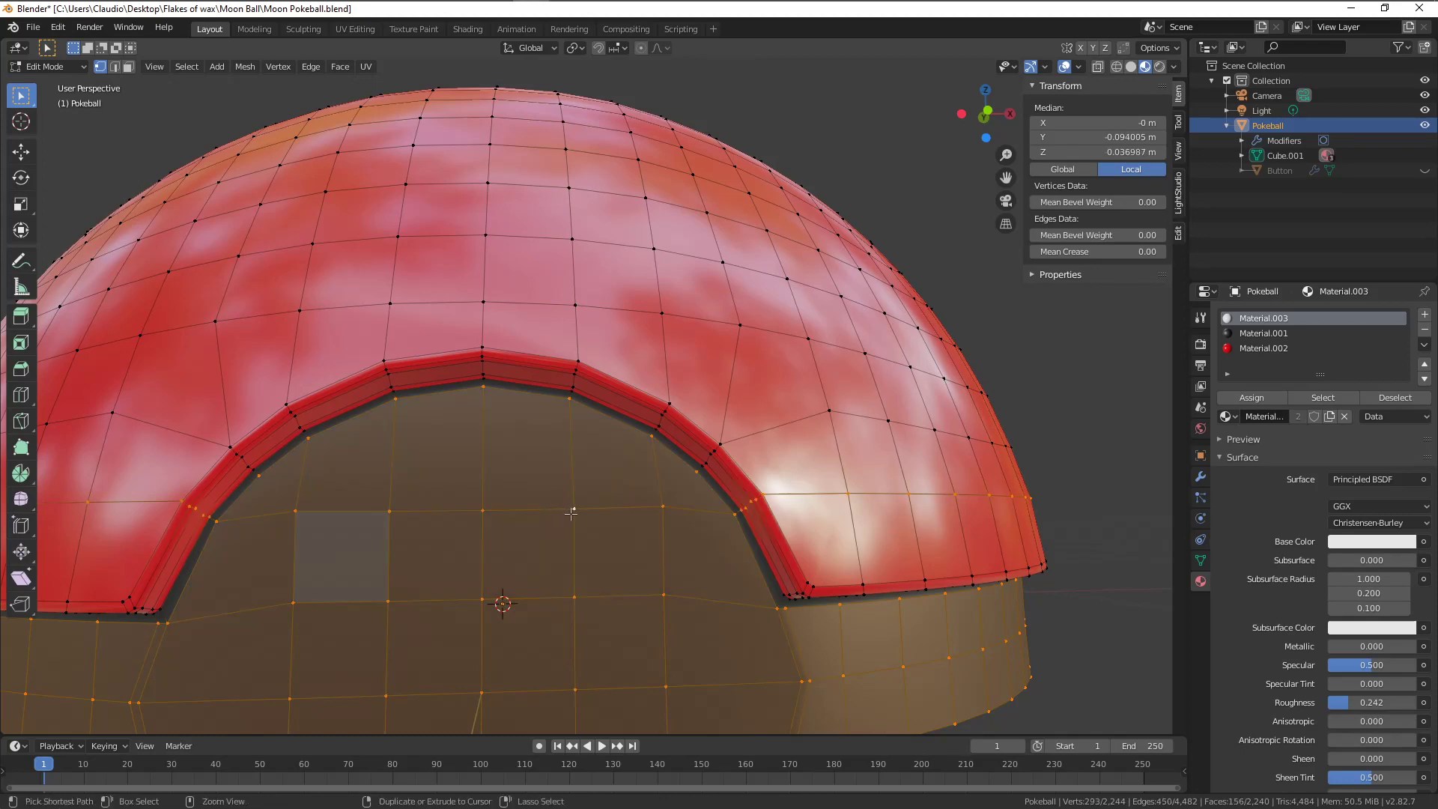
pyautogui.hotkey('ctrl', 'z')
pyautogui.hotkey('ctrl', 'z')
# Box-select the opening's inner faces, hide the selection, then reveal it again.
pyautogui.keyDown('shift'); pyautogui.moveTo(288, 498); pyautogui.dragTo(672, 544); pyautogui.keyUp('shift')
pyautogui.scroll(-5, 672, 544)
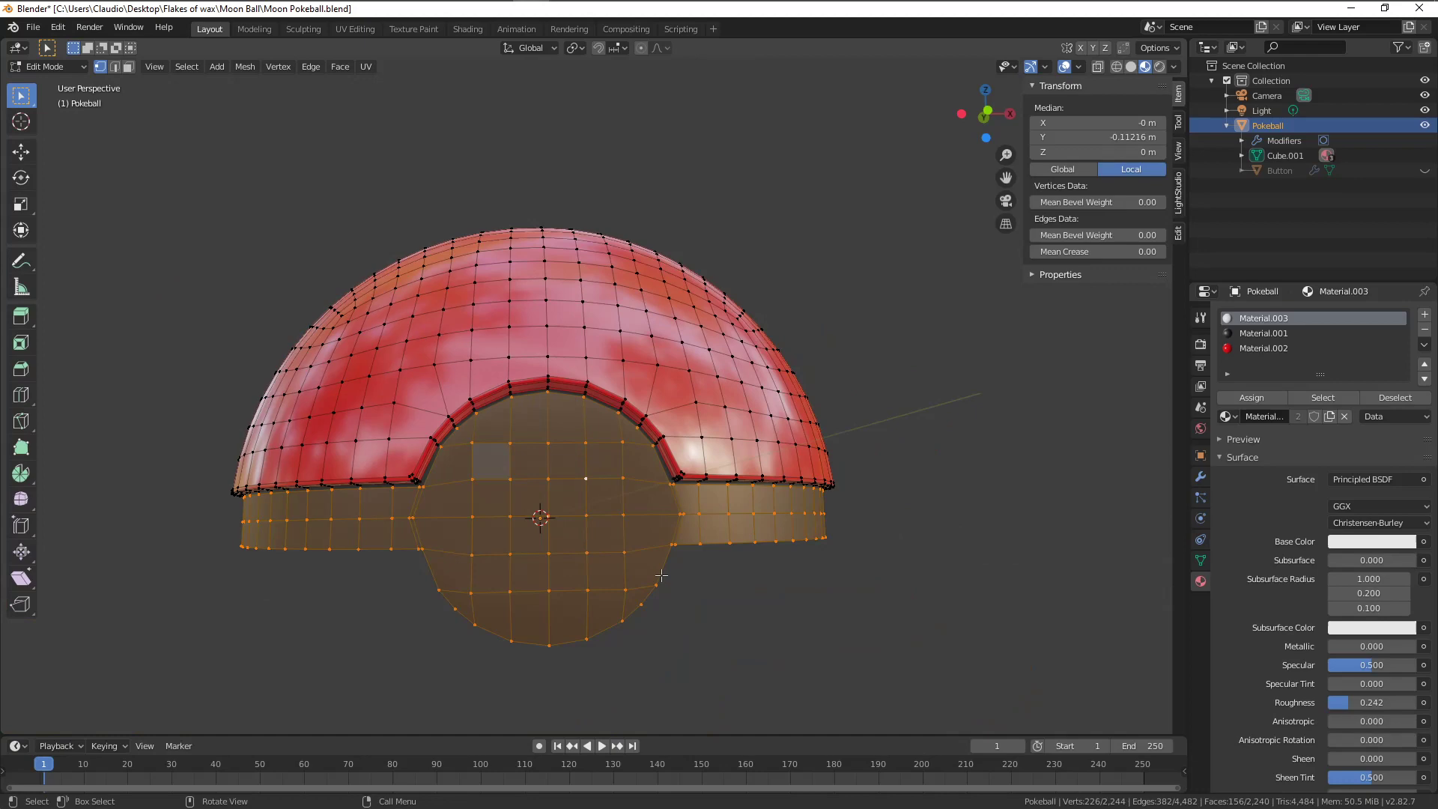
pyautogui.moveTo(672, 544); pyautogui.dragTo(704, 489, button='middle')
pyautogui.press('h')
pyautogui.scroll(4, 674, 566)
pyautogui.hotkey('alt', 'h')
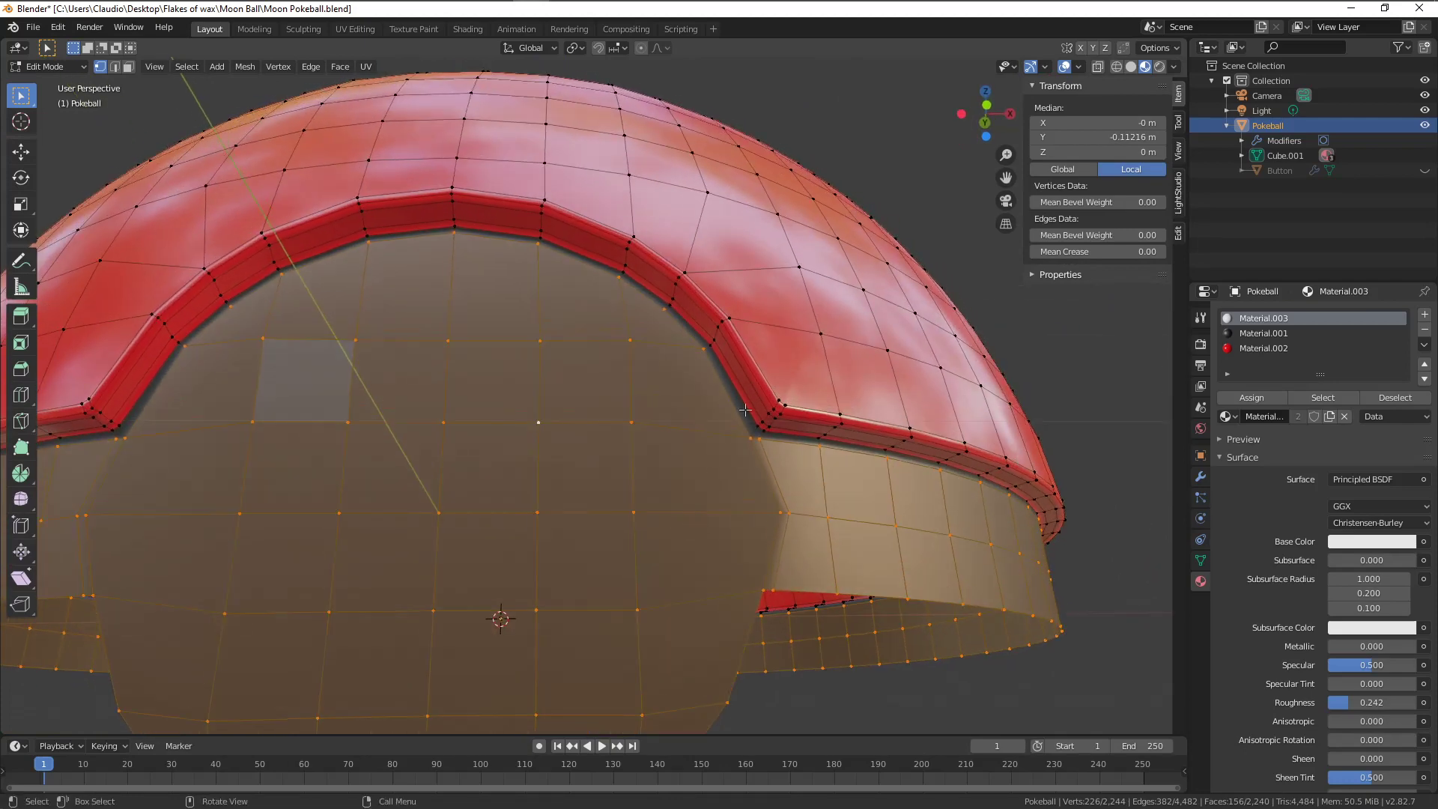
# Deselect the face loops and rim vertex that belong to the upper dome.
pyautogui.moveTo(693, 425); pyautogui.dragTo(603, 434, button='middle')
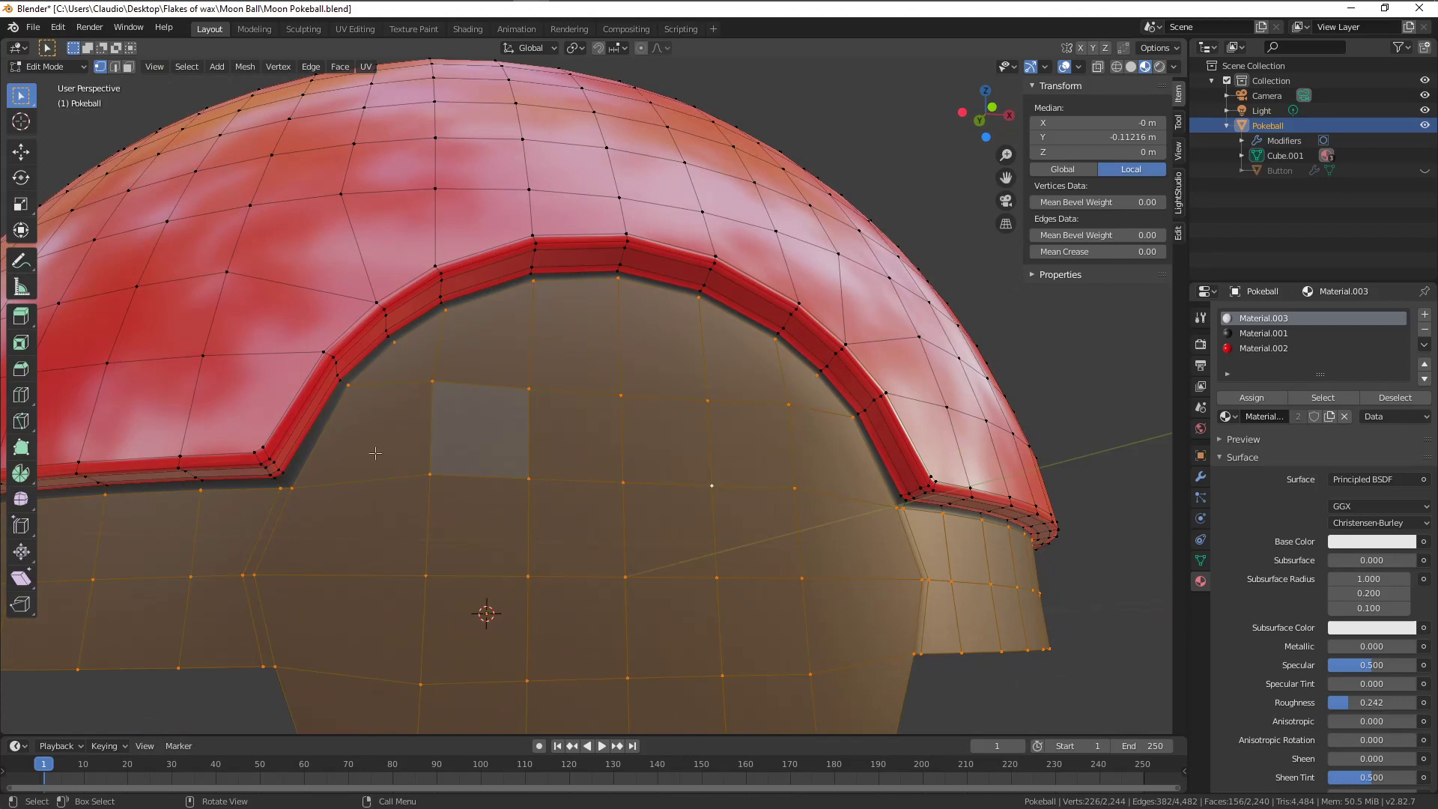
pyautogui.keyDown('alt'); pyautogui.keyDown('shift'); pyautogui.click(321, 435); pyautogui.keyUp('shift'); pyautogui.keyUp('alt')
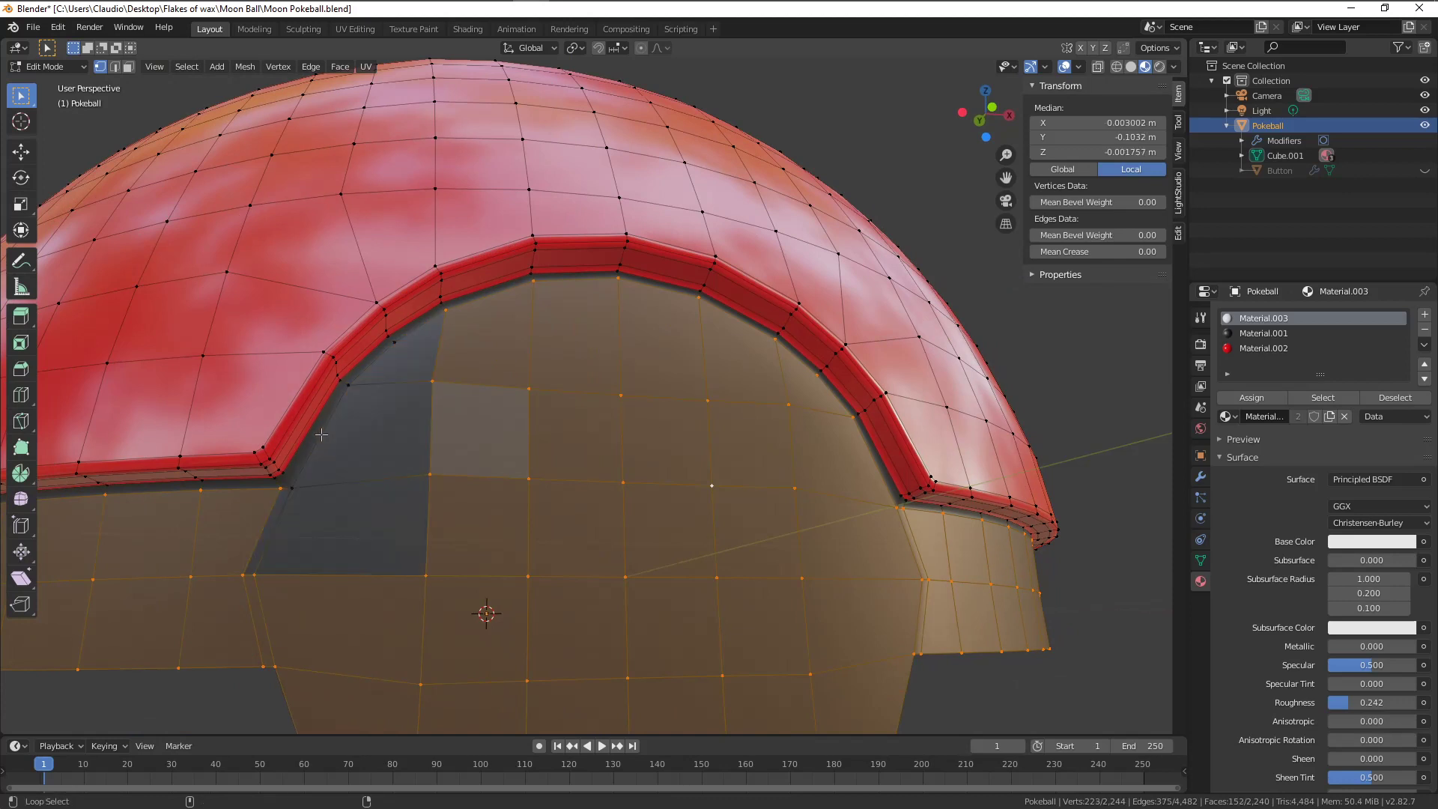
pyautogui.keyDown('alt'); pyautogui.keyDown('shift'); pyautogui.click(479, 299); pyautogui.keyUp('shift'); pyautogui.keyUp('alt')
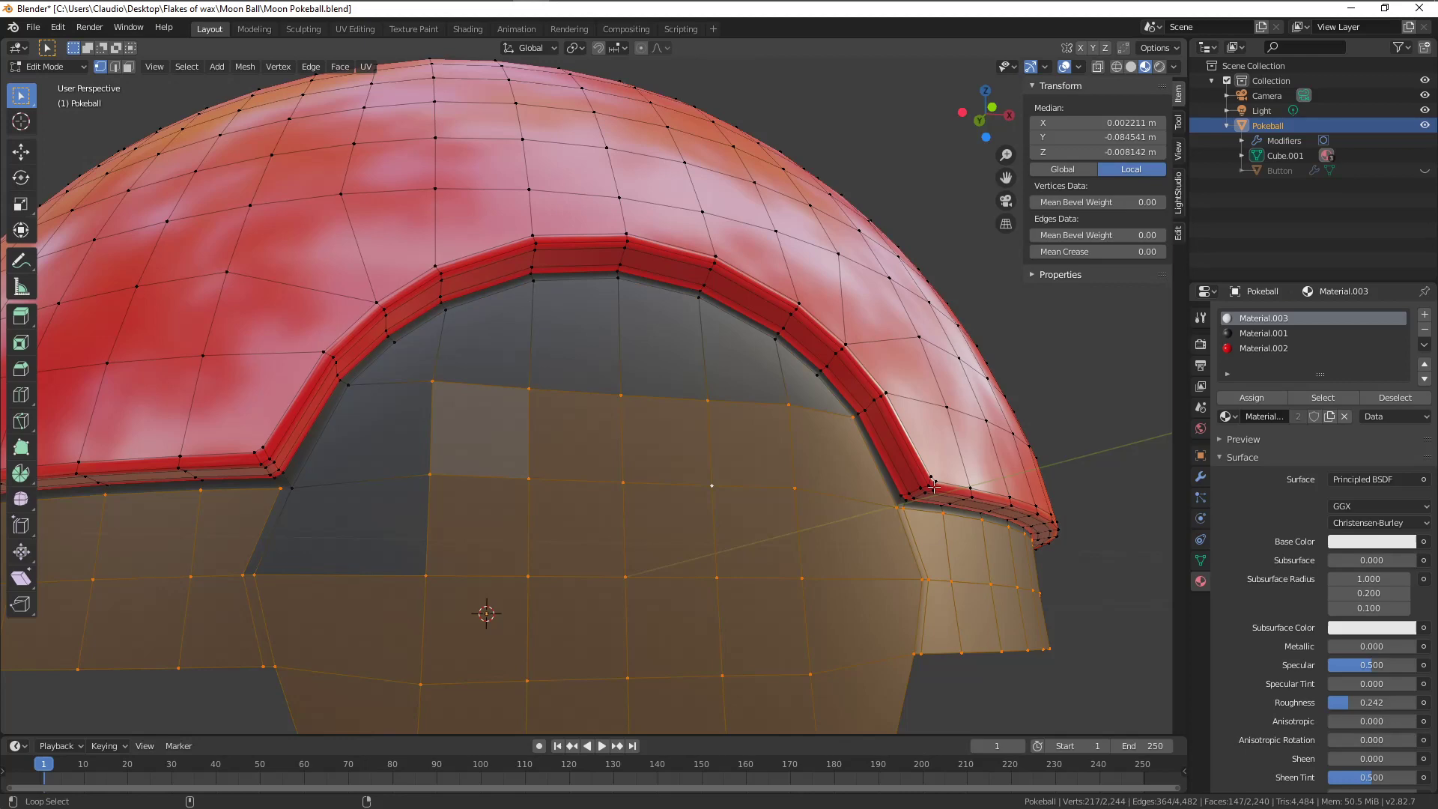
pyautogui.moveTo(935, 488); pyautogui.dragTo(608, 542, button='middle')
pyautogui.keyDown('alt'); pyautogui.keyDown('shift'); pyautogui.click(720, 447); pyautogui.keyUp('shift'); pyautogui.keyUp('alt')
pyautogui.keyDown('shift'); pyautogui.click(724, 476); pyautogui.keyUp('shift')
pyautogui.scroll(-5, 431, 534)
pyautogui.moveTo(459, 536); pyautogui.dragTo(586, 549, button='middle')
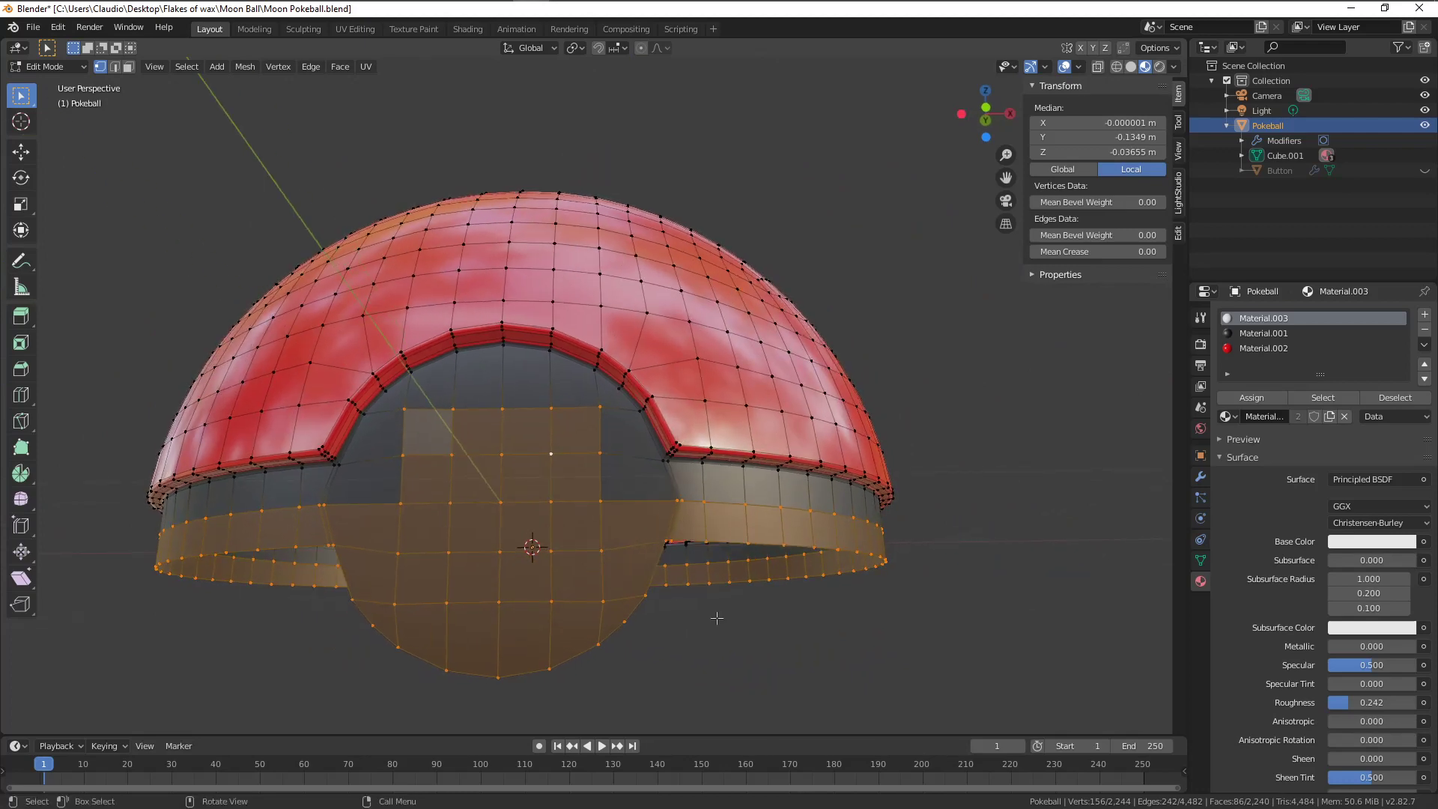
# Hide the selected lower geometry and switch the viewport from Material Preview to Solid.
pyautogui.press('h')
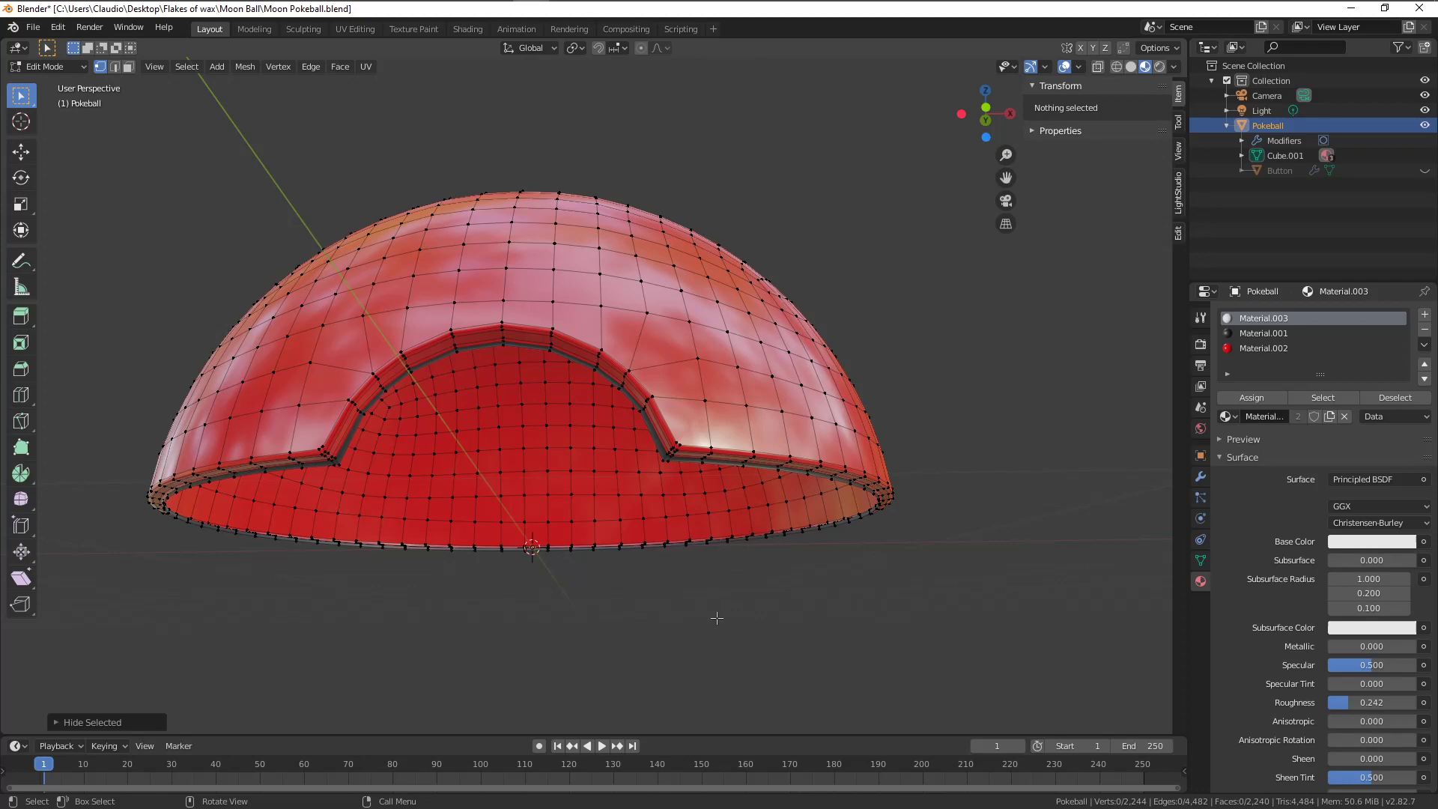
pyautogui.moveTo(714, 552); pyautogui.dragTo(636, 475, button='middle')
pyautogui.scroll(-5, 696, 509)
pyautogui.scroll(2, 637, 474)
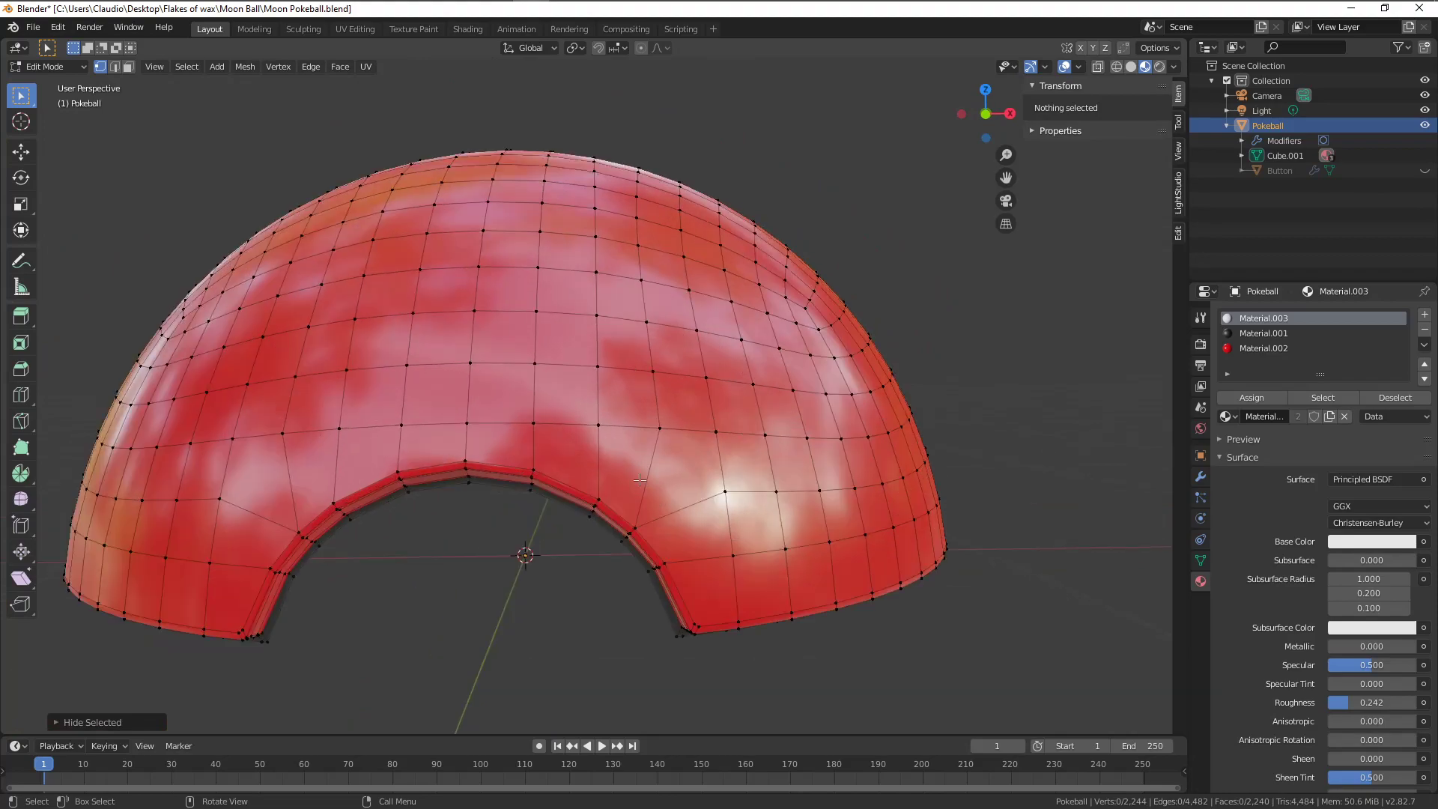
pyautogui.click(1131, 66)
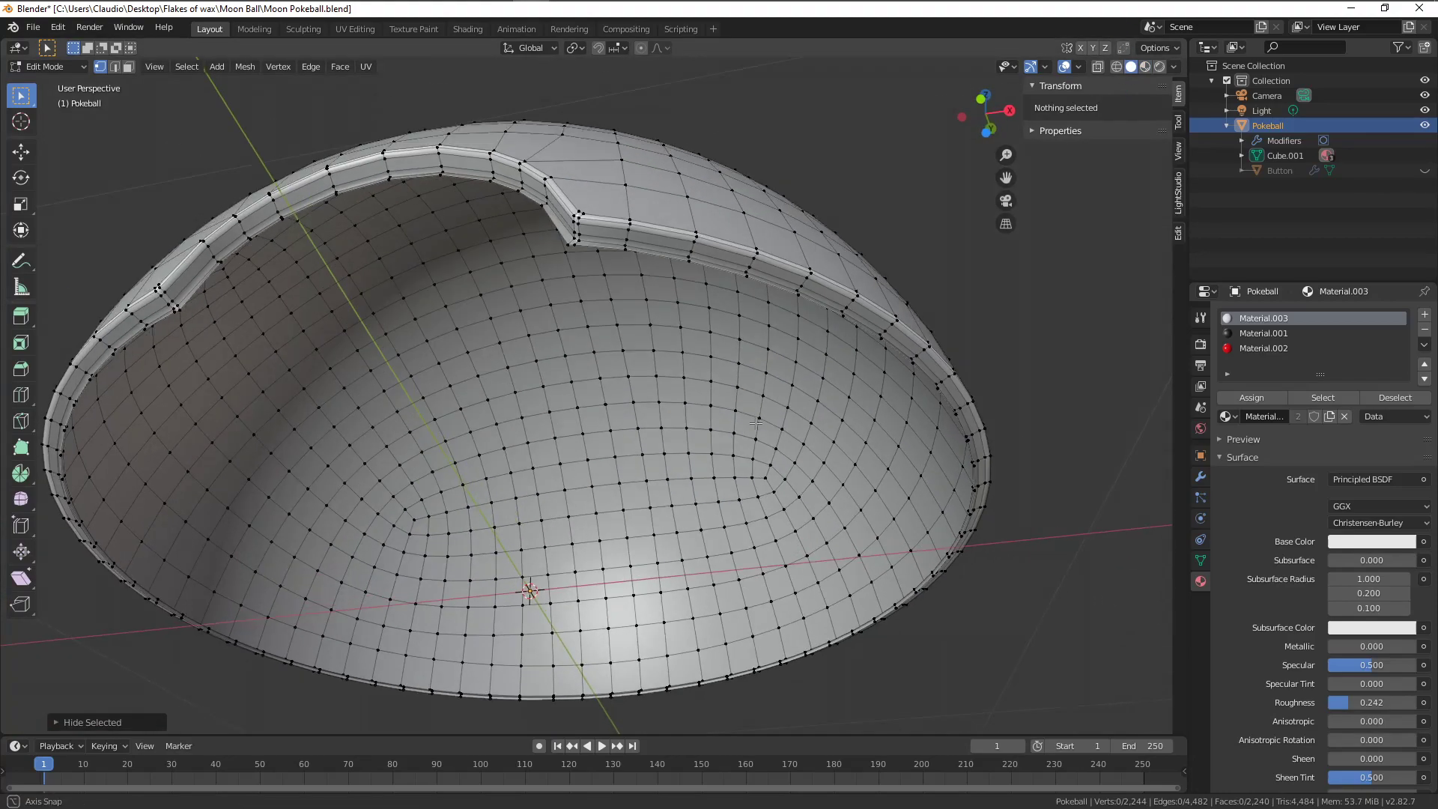
pyautogui.moveTo(755, 422); pyautogui.dragTo(741, 464, button='middle')
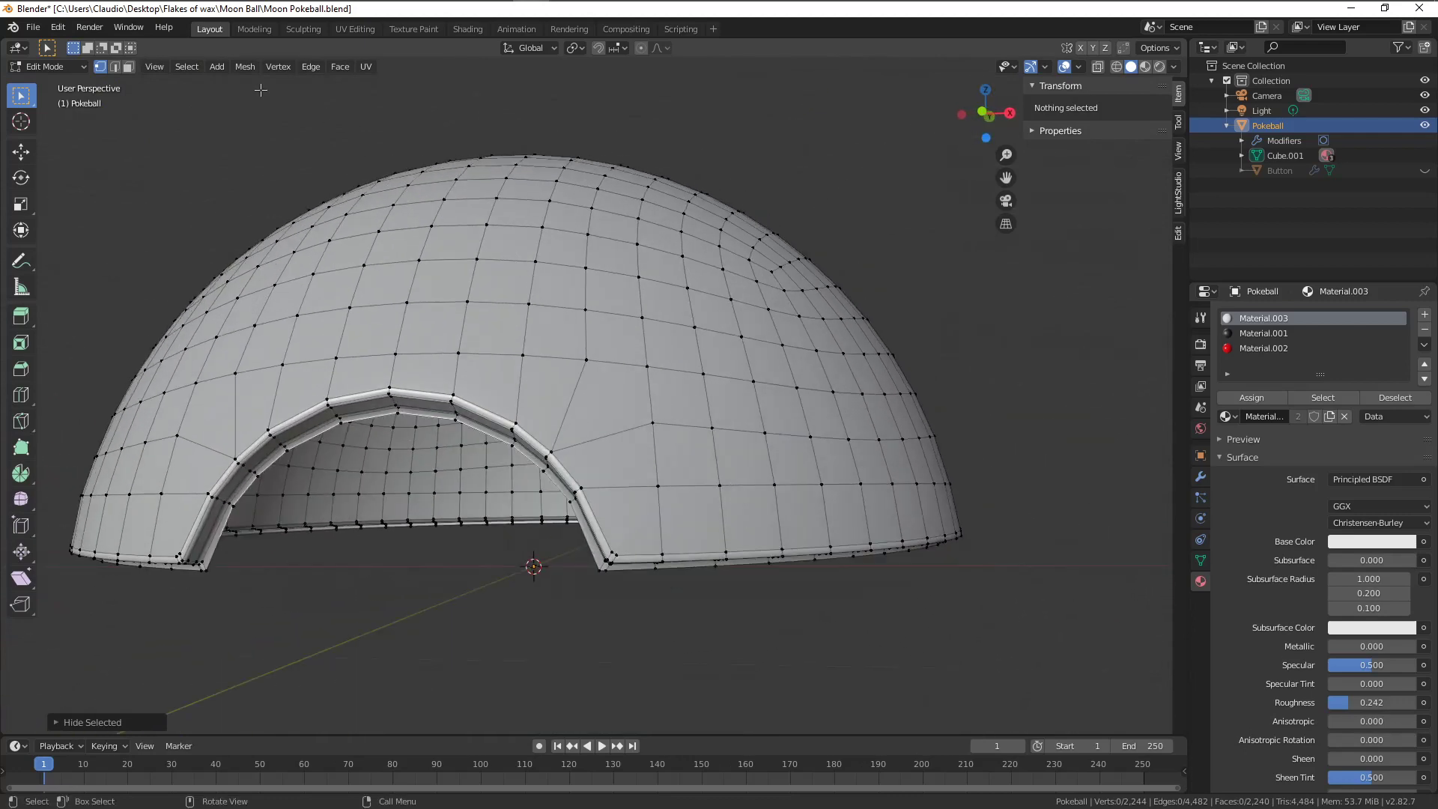
# Go to the UV Editing workspace with edge select mode active.
pyautogui.click(353, 32)
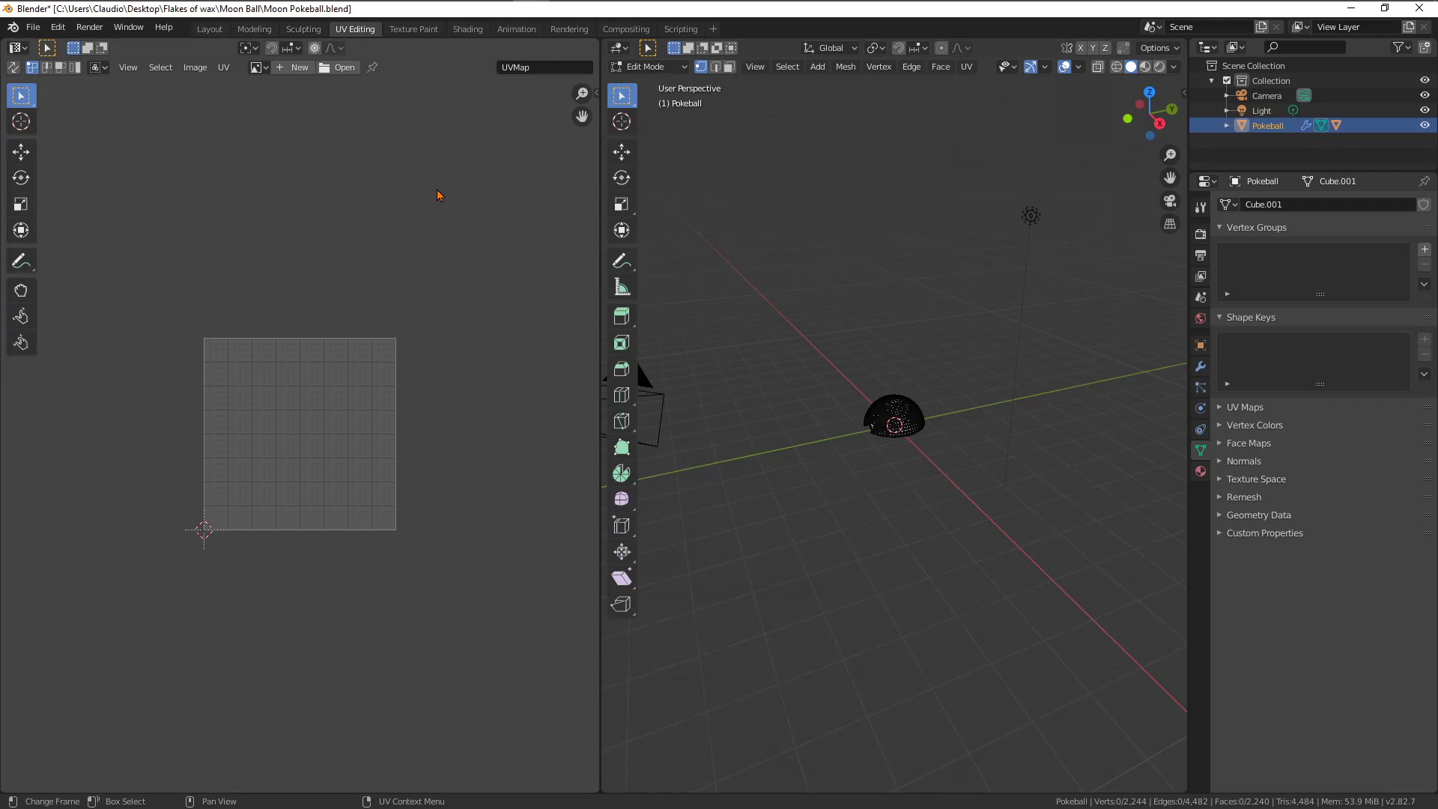
pyautogui.scroll(6, 1026, 459)
pyautogui.moveTo(929, 416); pyautogui.dragTo(1064, 418, button='middle')
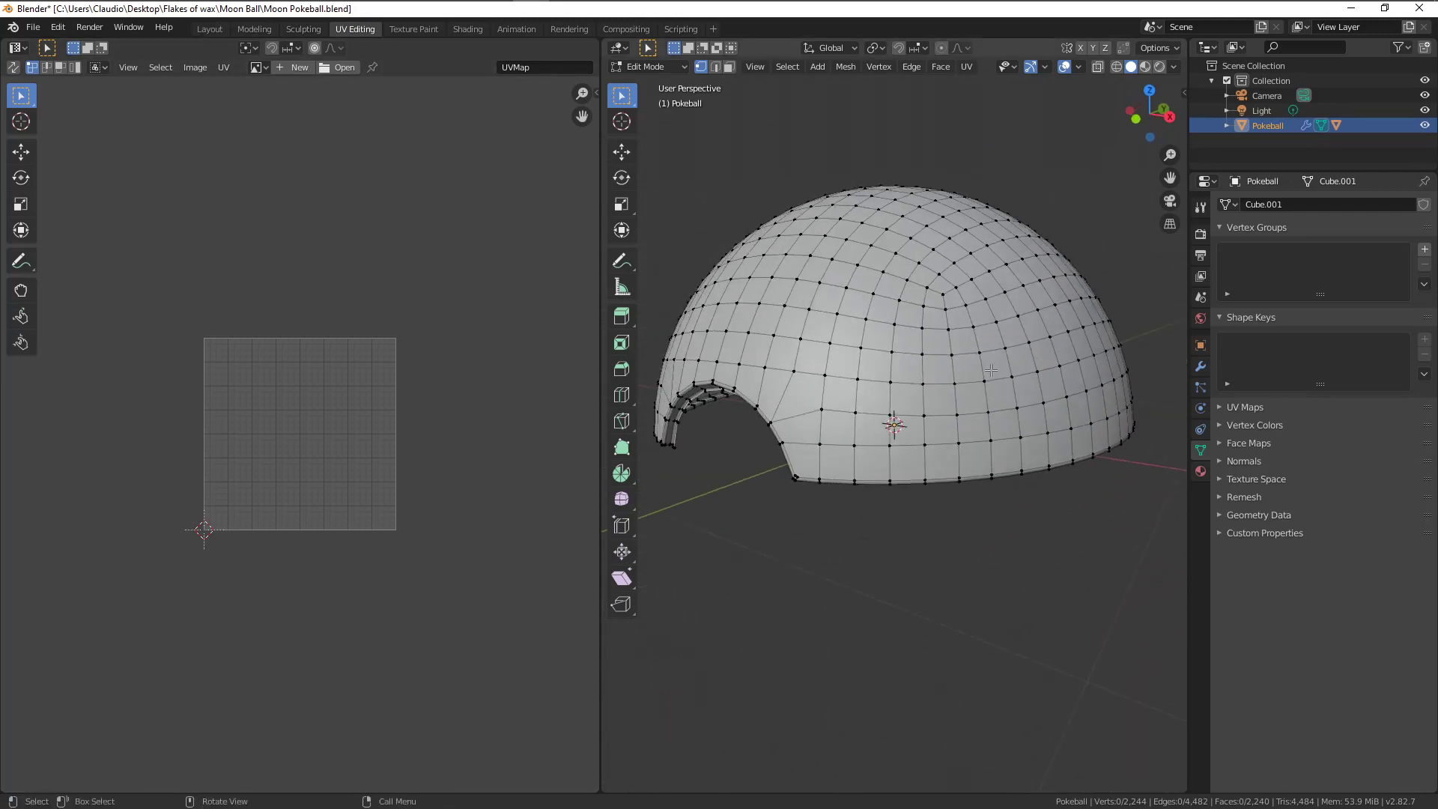
pyautogui.click(715, 66)
pyautogui.moveTo(980, 477); pyautogui.dragTo(872, 311, button='middle')
pyautogui.scroll(5, 937, 343)
# Select the edge loops around the arch rim and along the dome's bottom edge.
pyautogui.keyDown('alt'); pyautogui.click(935, 303); pyautogui.keyUp('alt')
pyautogui.keyDown('alt'); pyautogui.keyDown('shift'); pyautogui.click(933, 297); pyautogui.keyUp('shift'); pyautogui.keyUp('alt')
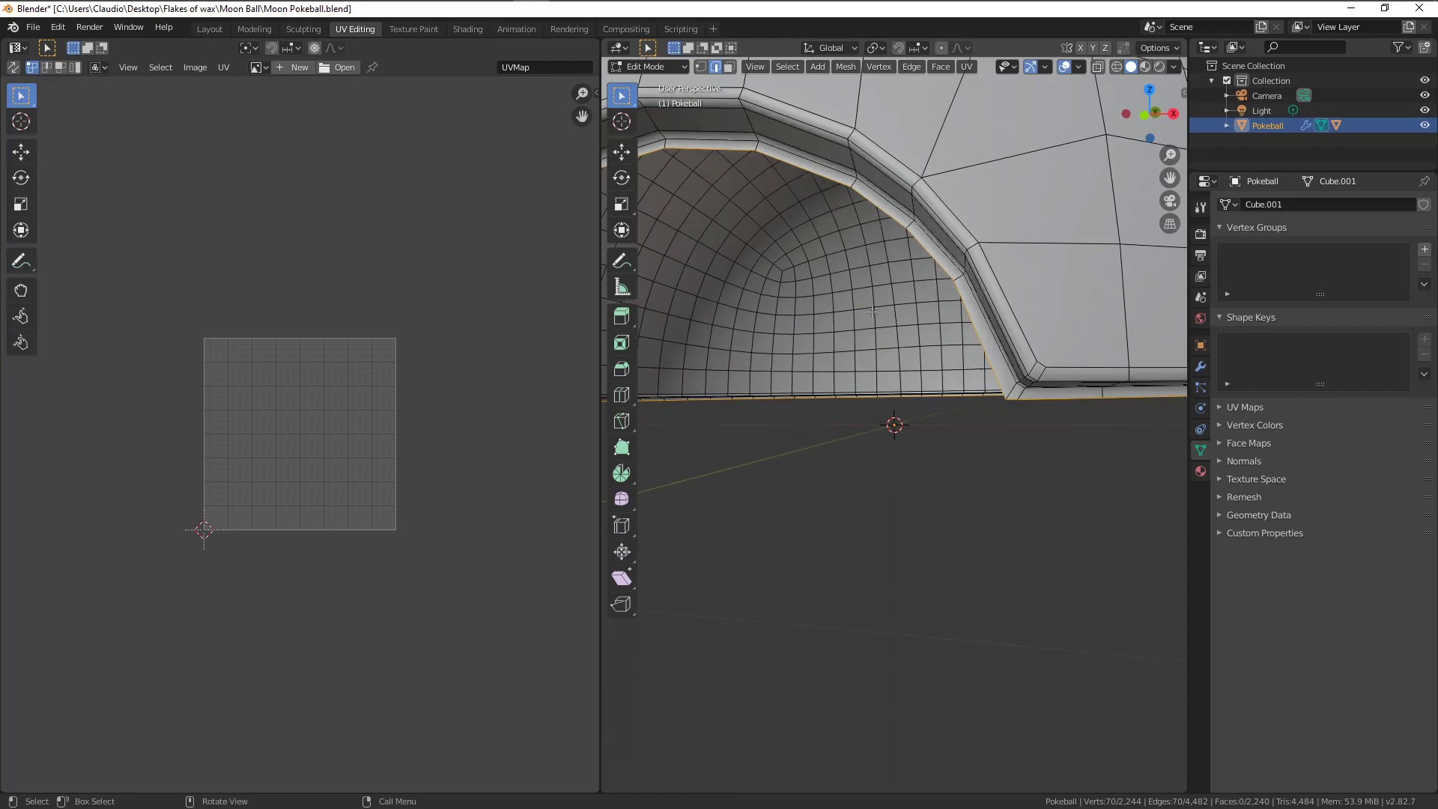
pyautogui.scroll(-4, 868, 318)
pyautogui.scroll(2, 861, 326)
pyautogui.scroll(-2, 854, 334)
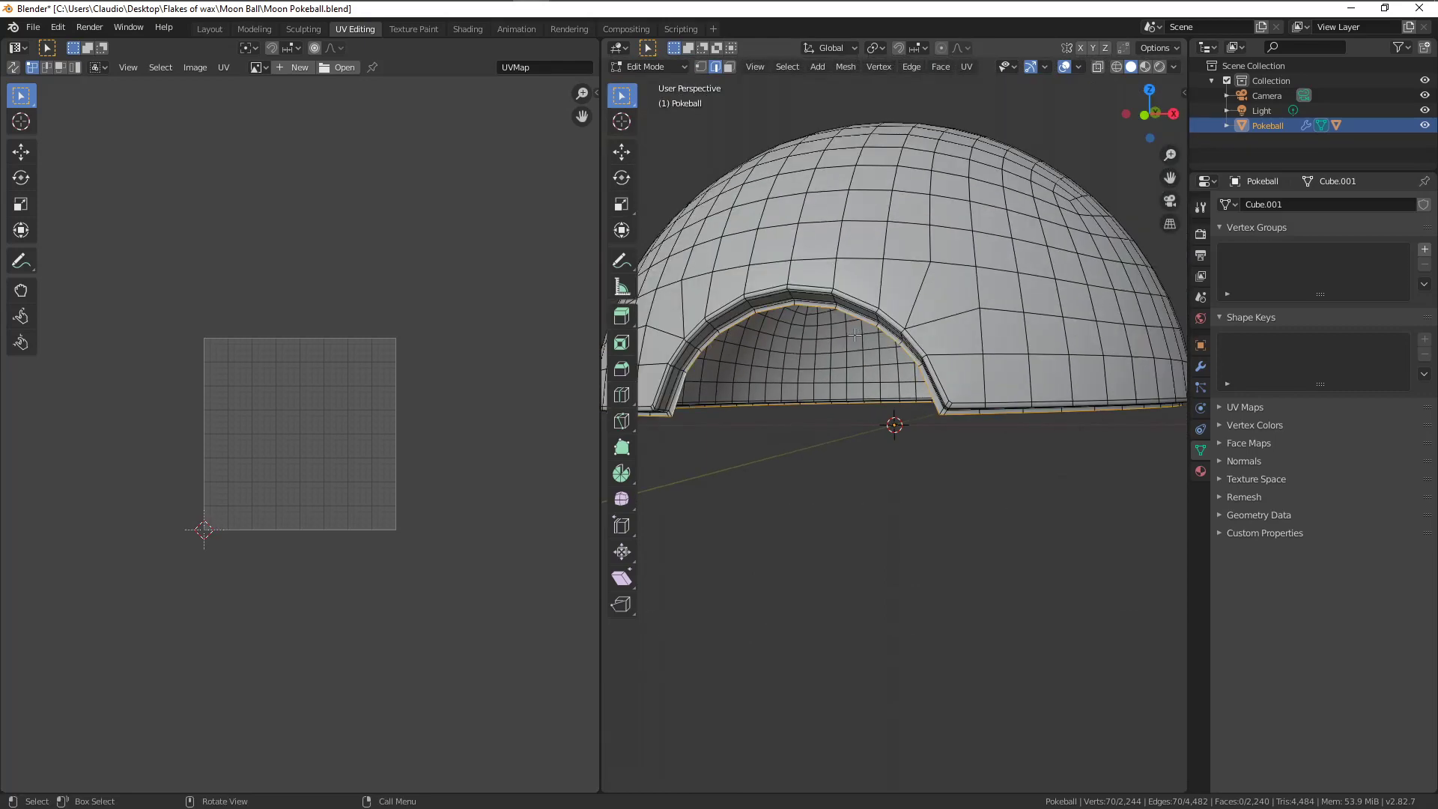
pyautogui.scroll(-2, 858, 346)
pyautogui.moveTo(858, 346); pyautogui.dragTo(893, 356, button='middle')
pyautogui.scroll(2, 897, 315)
pyautogui.scroll(3, 892, 364)
pyautogui.scroll(-4, 892, 356)
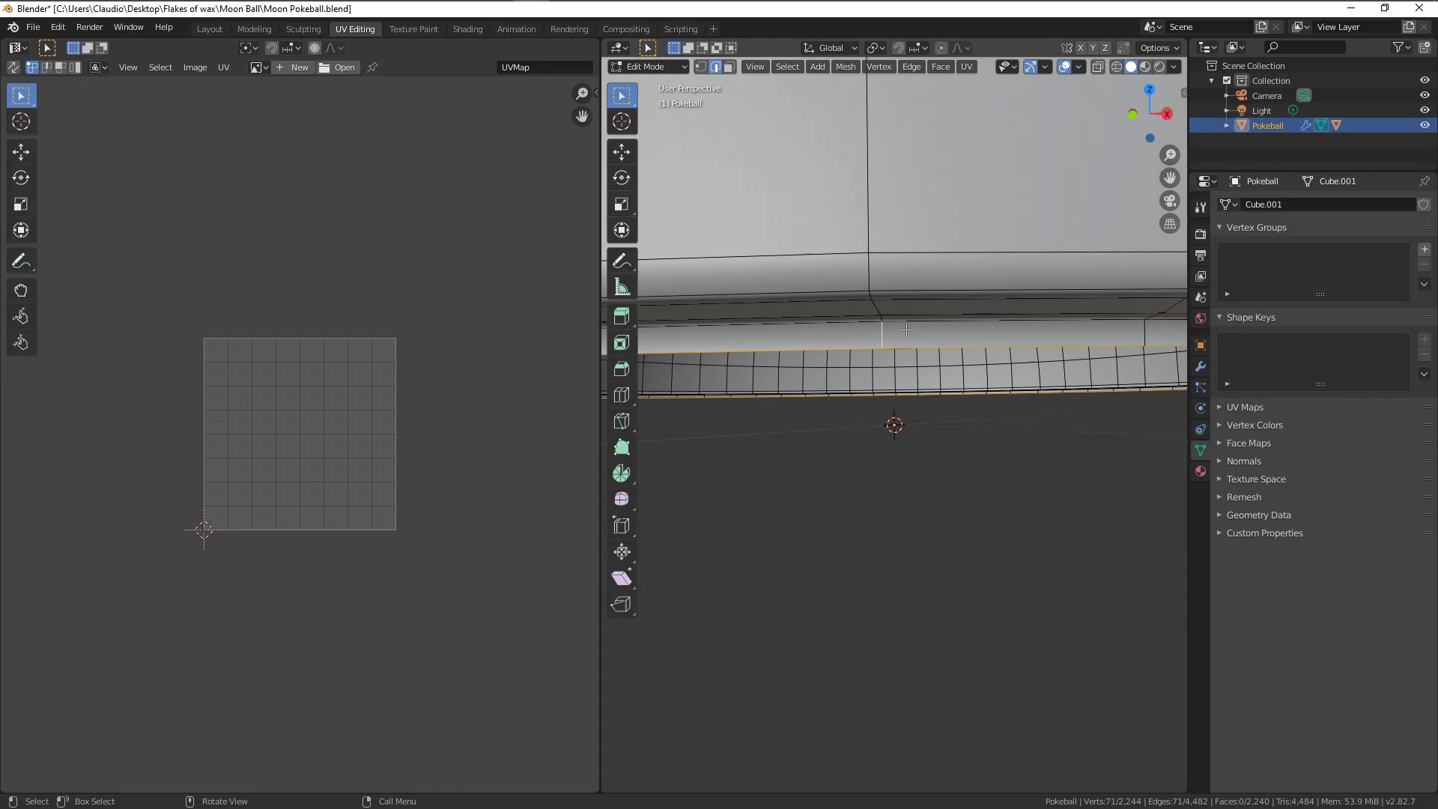
pyautogui.moveTo(881, 334); pyautogui.dragTo(898, 326, button='middle')
pyautogui.scroll(-3, 903, 324)
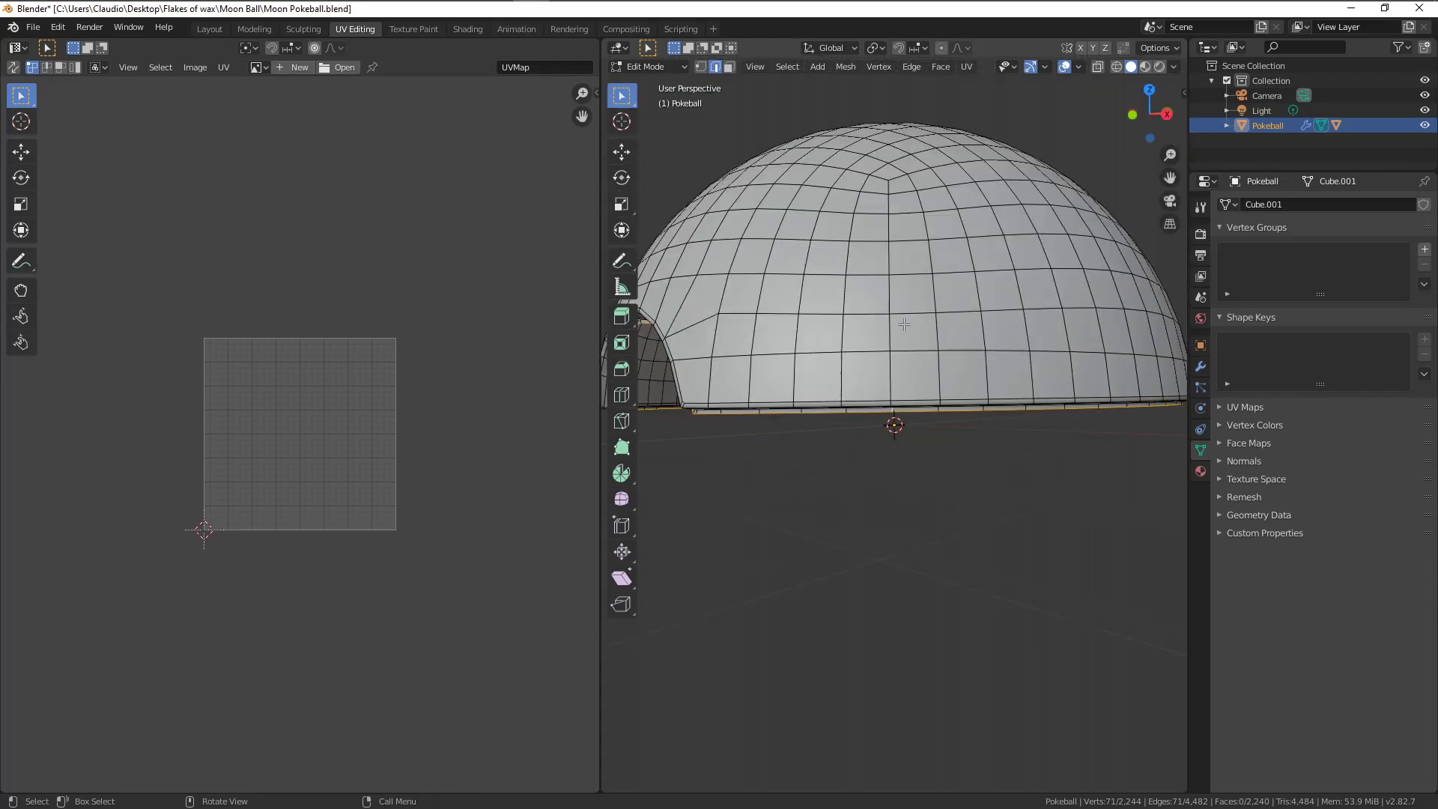
# Extend the selection with a shortest edge path up the side of the dome.
pyautogui.keyDown('ctrl'); pyautogui.click(887, 189); pyautogui.keyUp('ctrl')
pyautogui.moveTo(887, 189); pyautogui.dragTo(985, 300, button='middle')
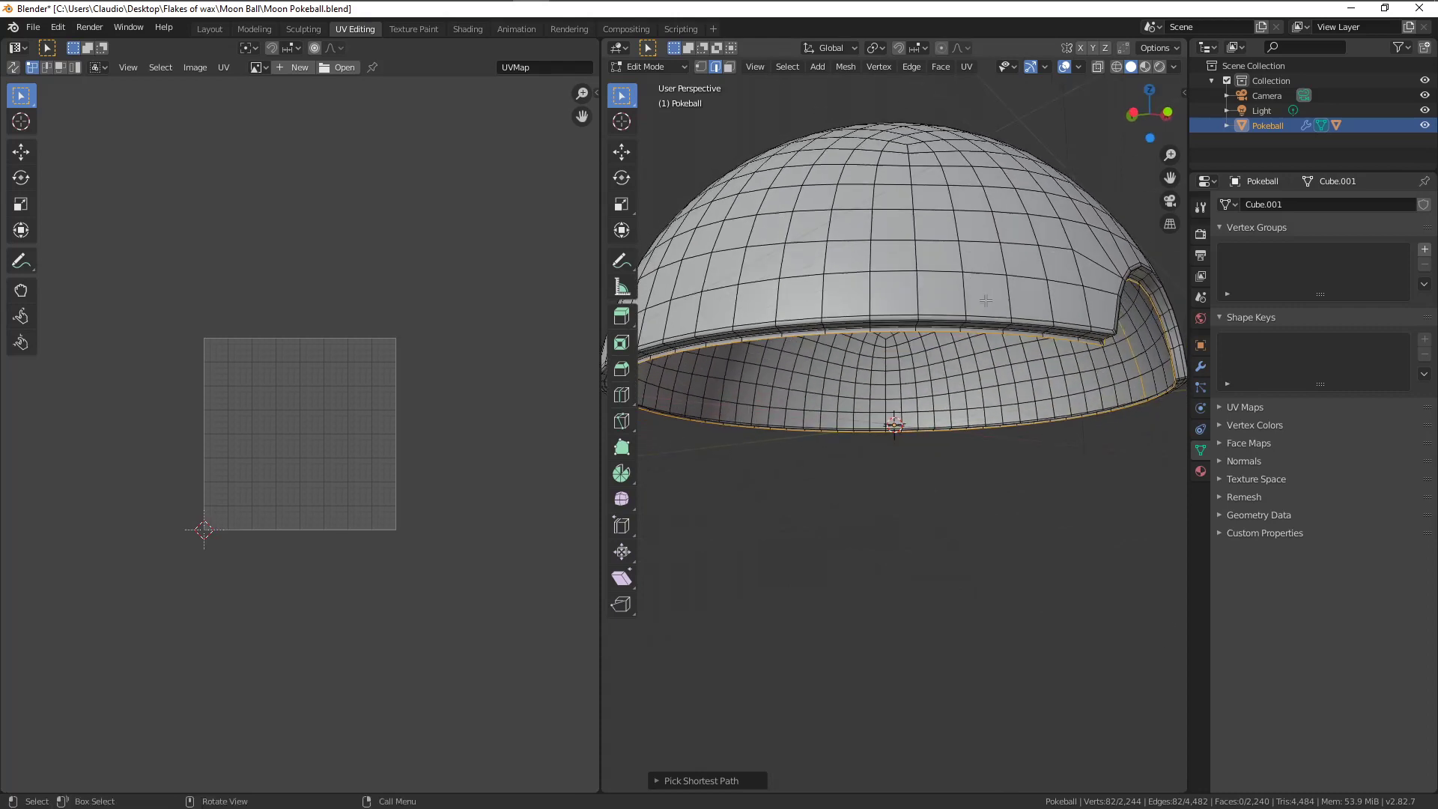
pyautogui.keyDown('ctrl'); pyautogui.click(914, 327); pyautogui.keyUp('ctrl')
pyautogui.hotkey('ctrl', 'z')
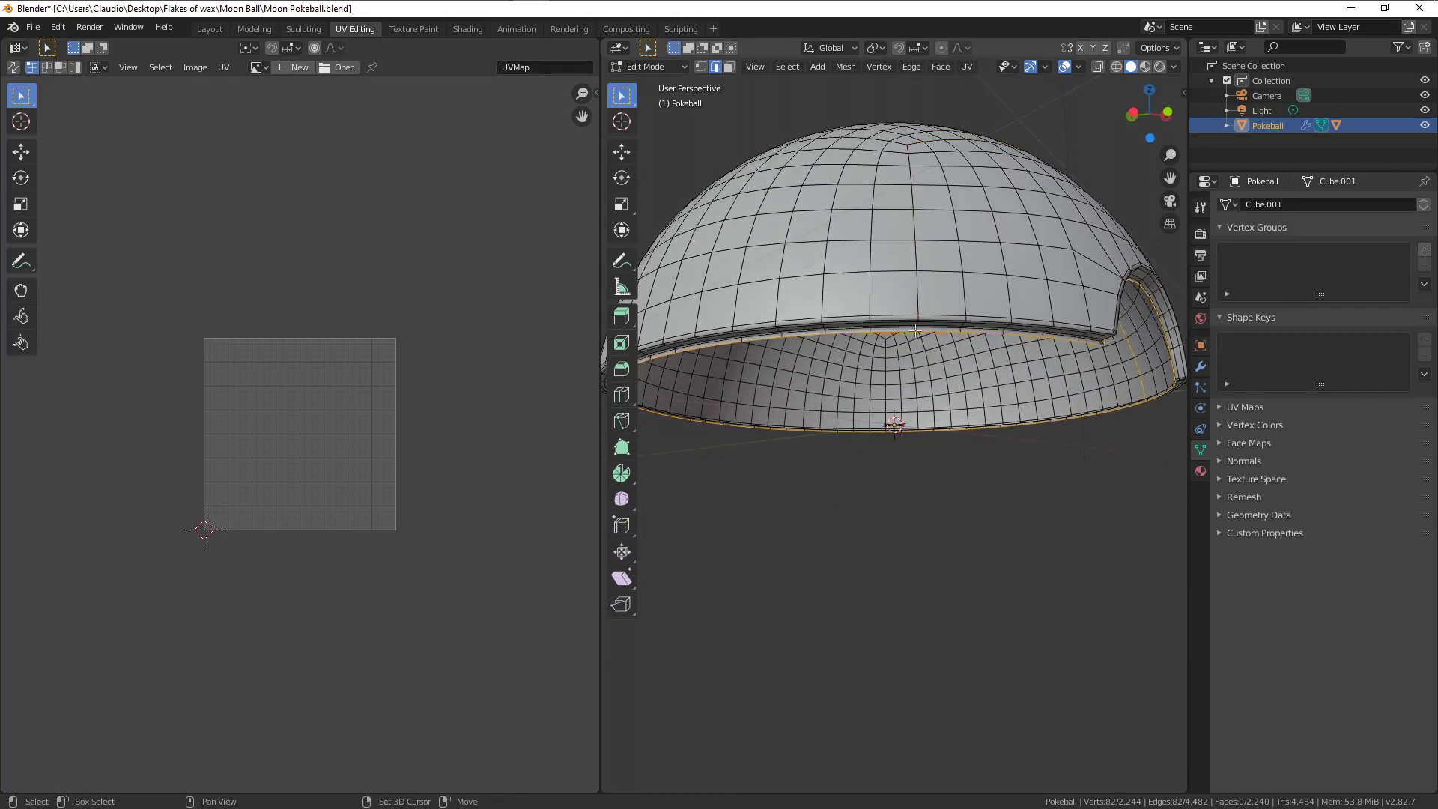
pyautogui.keyDown('shift'); pyautogui.click(914, 327); pyautogui.keyUp('shift')
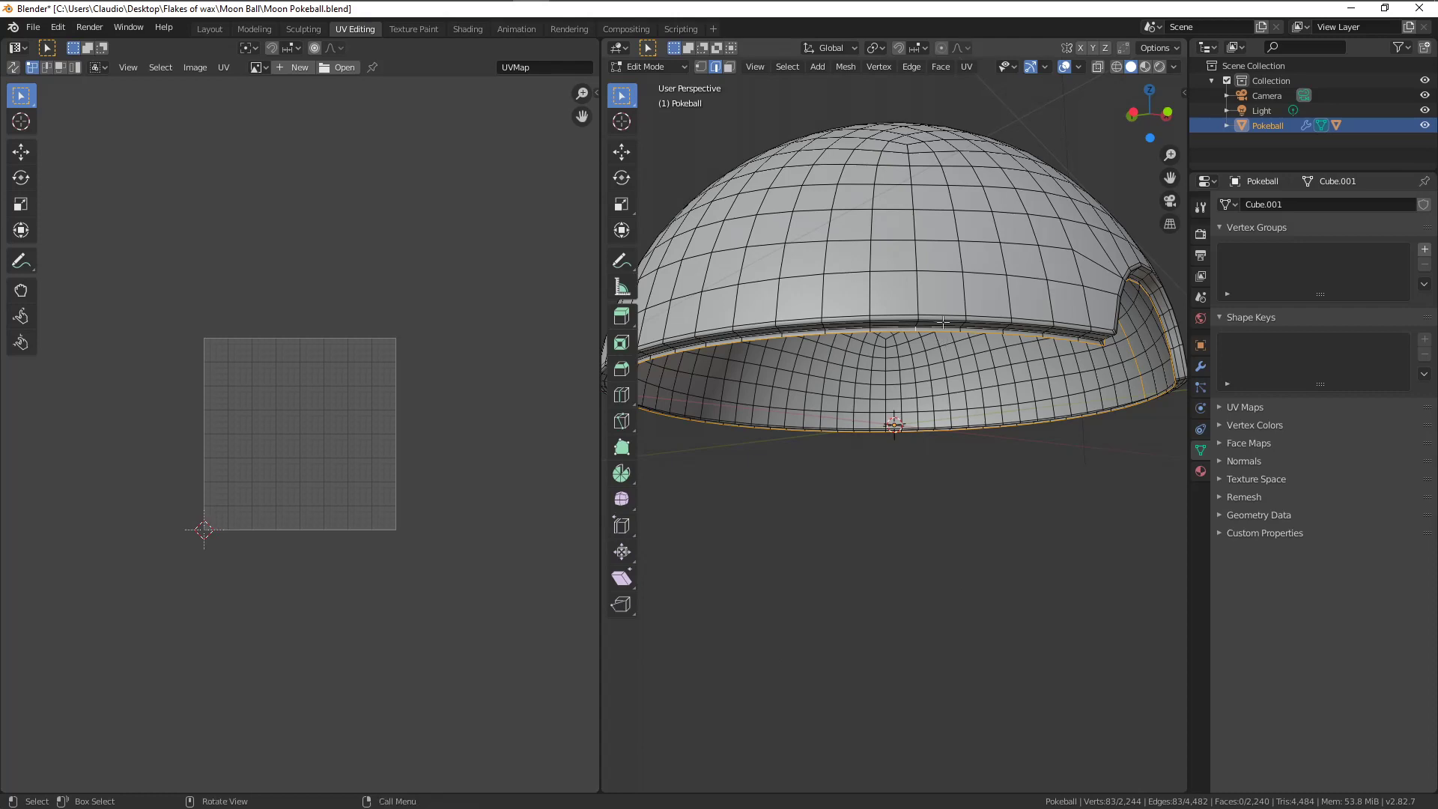
pyautogui.keyDown('ctrl'); pyautogui.click(908, 149); pyautogui.keyUp('ctrl')
pyautogui.moveTo(908, 149); pyautogui.dragTo(1002, 257, button='middle')
pyautogui.scroll(2, 897, 395)
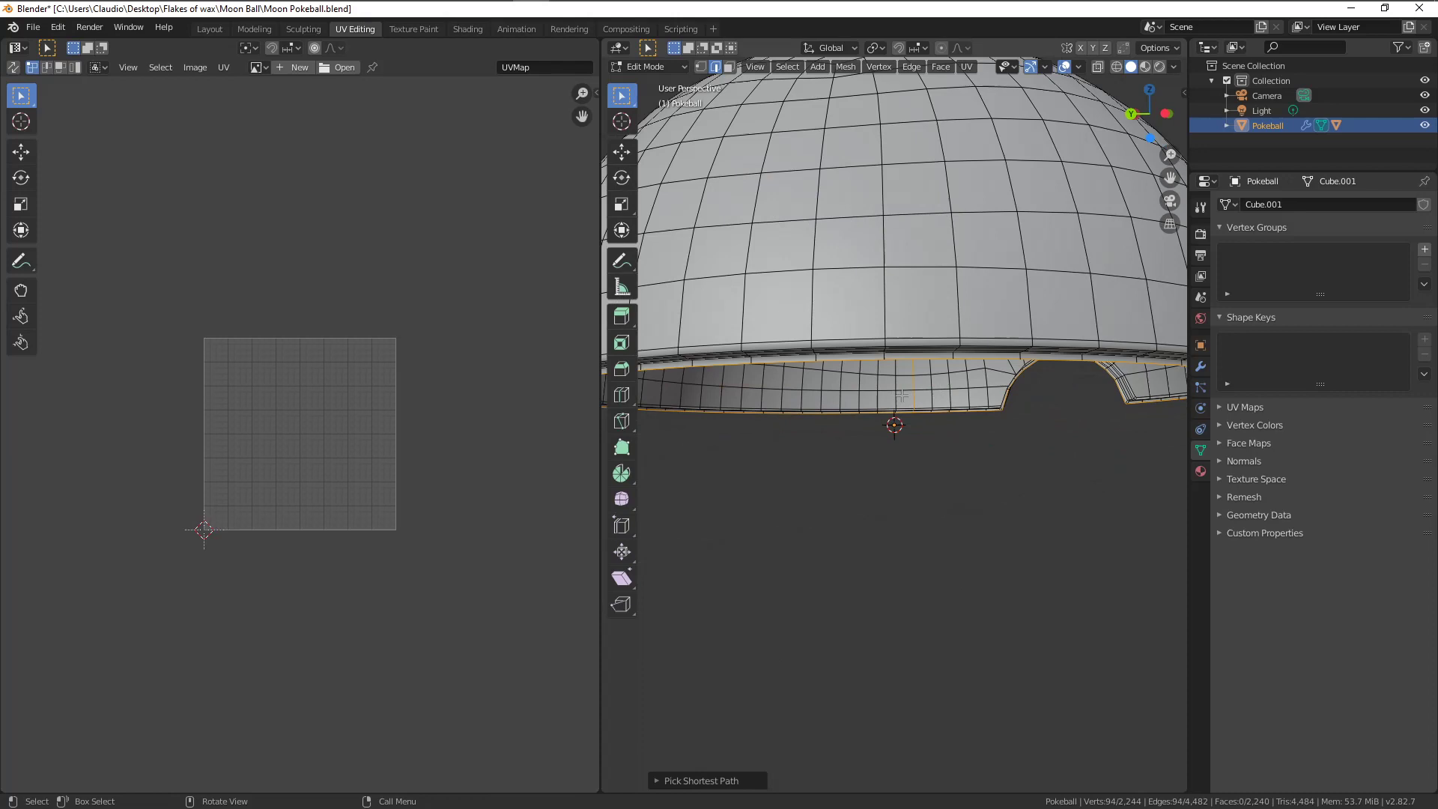
# Add another shortest edge path over the dome's top, plus rim vertices.
pyautogui.keyDown('shift'); pyautogui.click(885, 356); pyautogui.keyUp('shift')
pyautogui.moveTo(942, 275); pyautogui.dragTo(1053, 337, button='middle')
pyautogui.keyDown('shift'); pyautogui.click(851, 327); pyautogui.keyUp('shift')
pyautogui.hotkey('ctrl', 'z')
pyautogui.keyDown('ctrl'); pyautogui.click(952, 318); pyautogui.keyUp('ctrl')
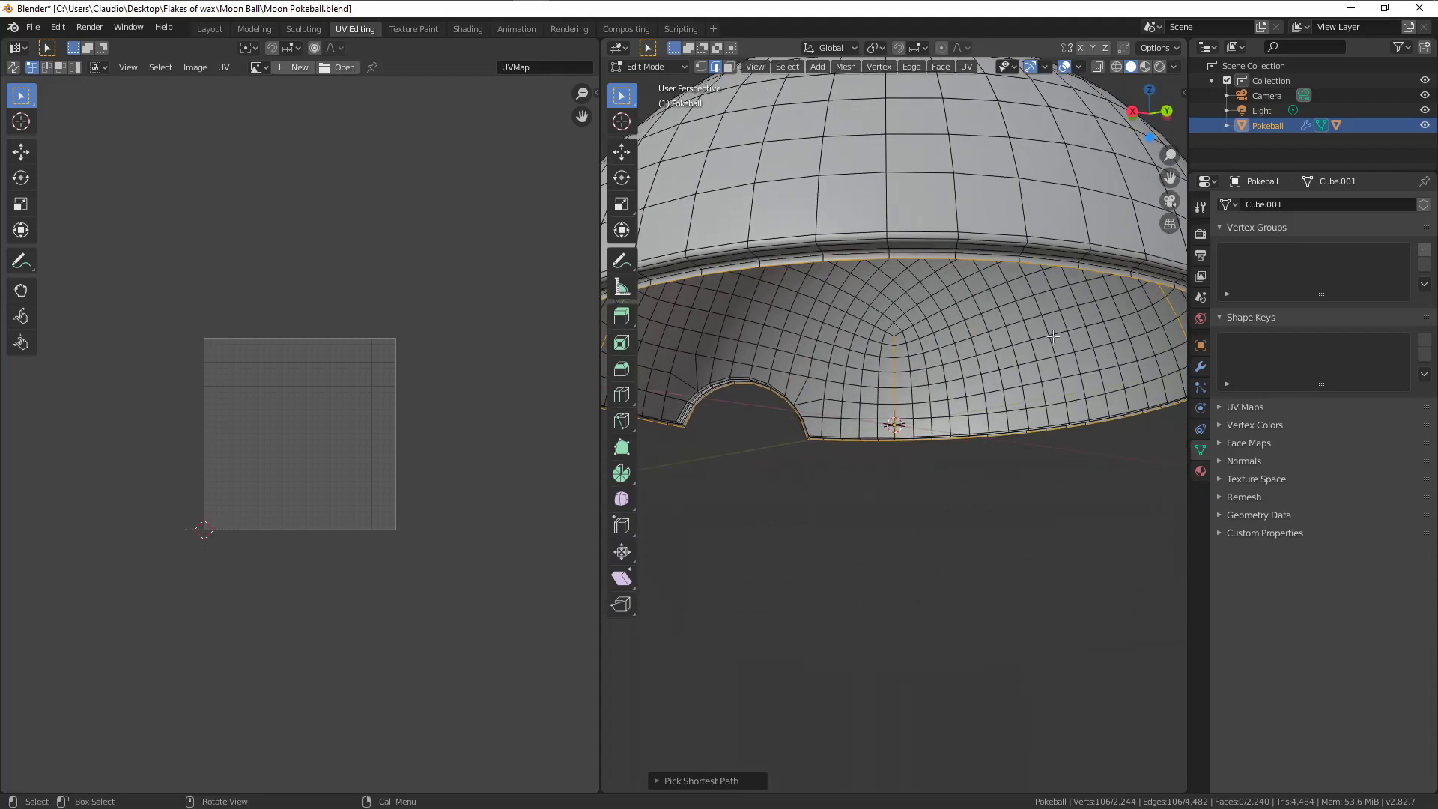
pyautogui.keyDown('ctrl'); pyautogui.click(889, 258); pyautogui.keyUp('ctrl')
pyautogui.moveTo(889, 258); pyautogui.dragTo(948, 298, button='middle')
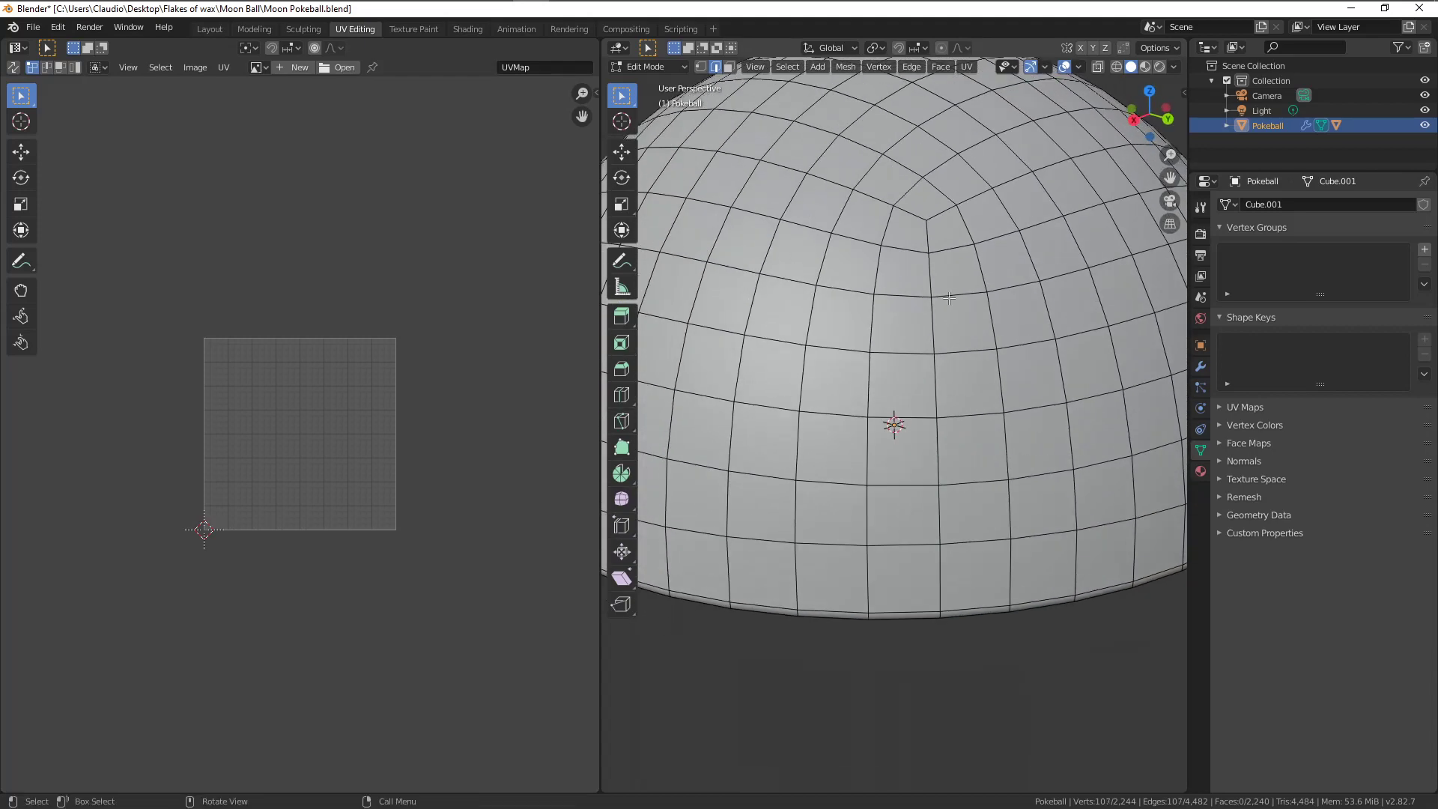
pyautogui.keyDown('ctrl'); pyautogui.click(930, 241); pyautogui.keyUp('ctrl')
pyautogui.scroll(-5, 930, 241)
pyautogui.moveTo(930, 240); pyautogui.dragTo(943, 360, button='middle')
pyautogui.scroll(4, 1010, 362)
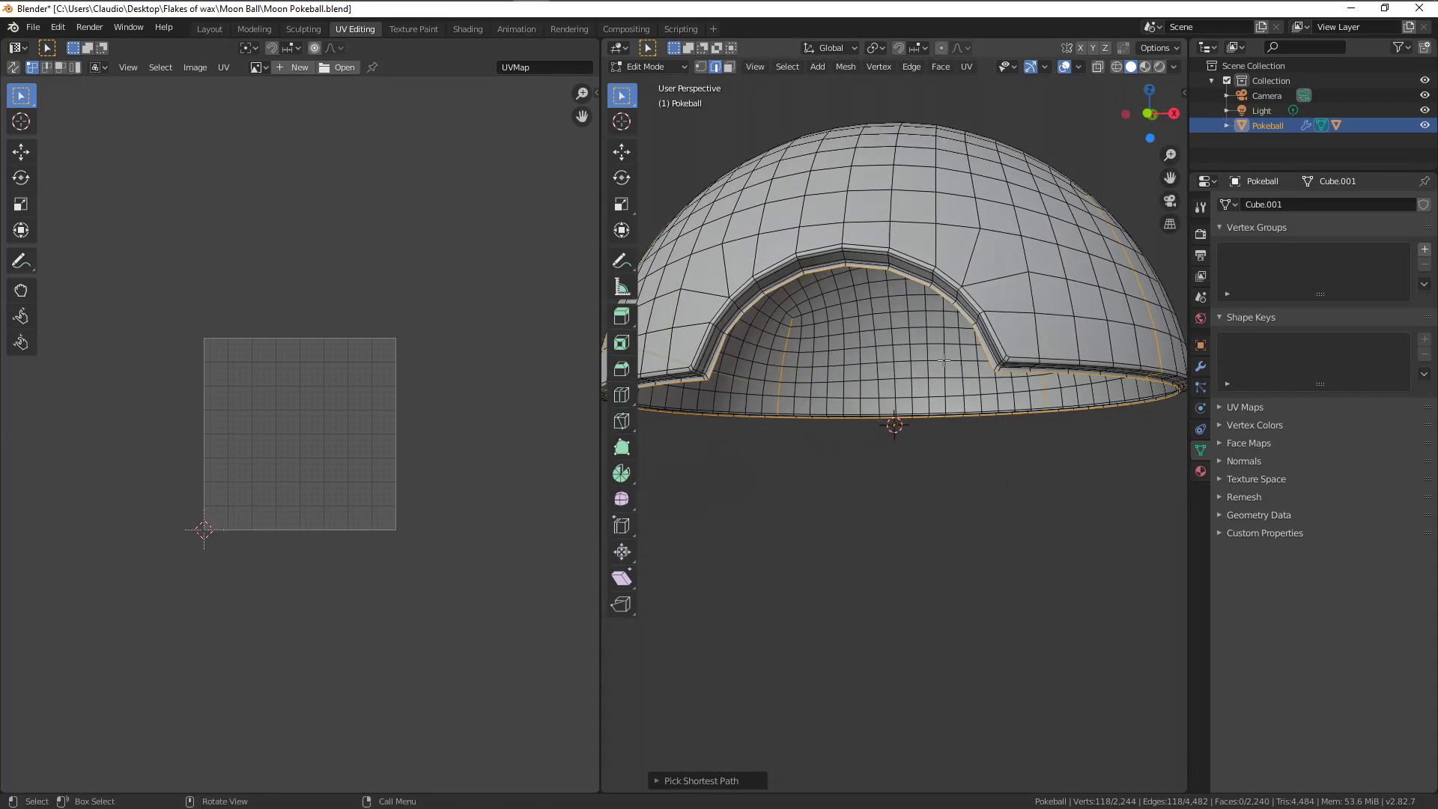
# Mark the selected edges as seams from the UV menu.
pyautogui.click(966, 67)
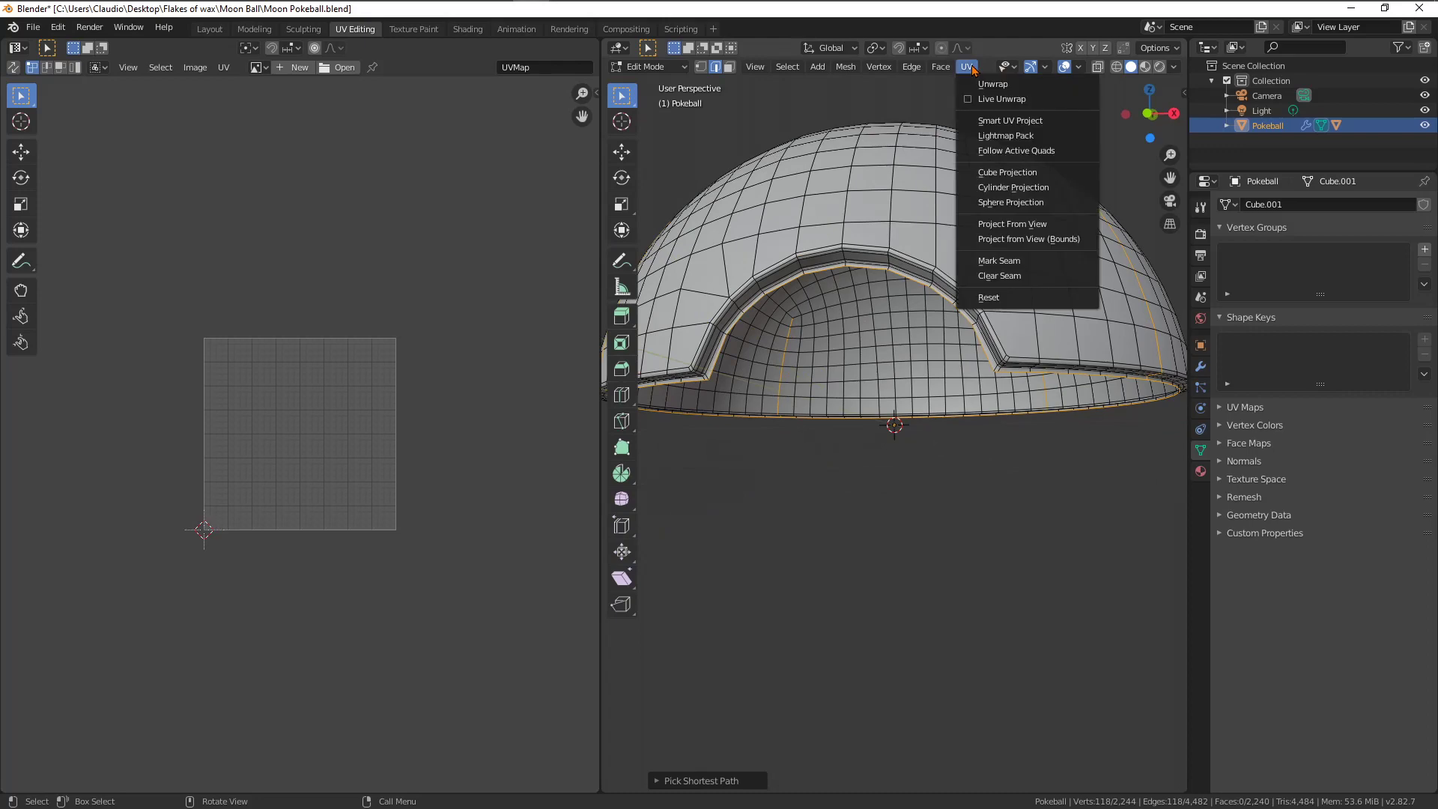
pyautogui.click(1009, 259)
pyautogui.moveTo(1010, 260); pyautogui.dragTo(971, 311, button='middle')
pyautogui.scroll(-3, 1034, 285)
pyautogui.scroll(1, 971, 311)
# Select the whole dome and unwrap it into a flat UV layout.
pyautogui.press('l')
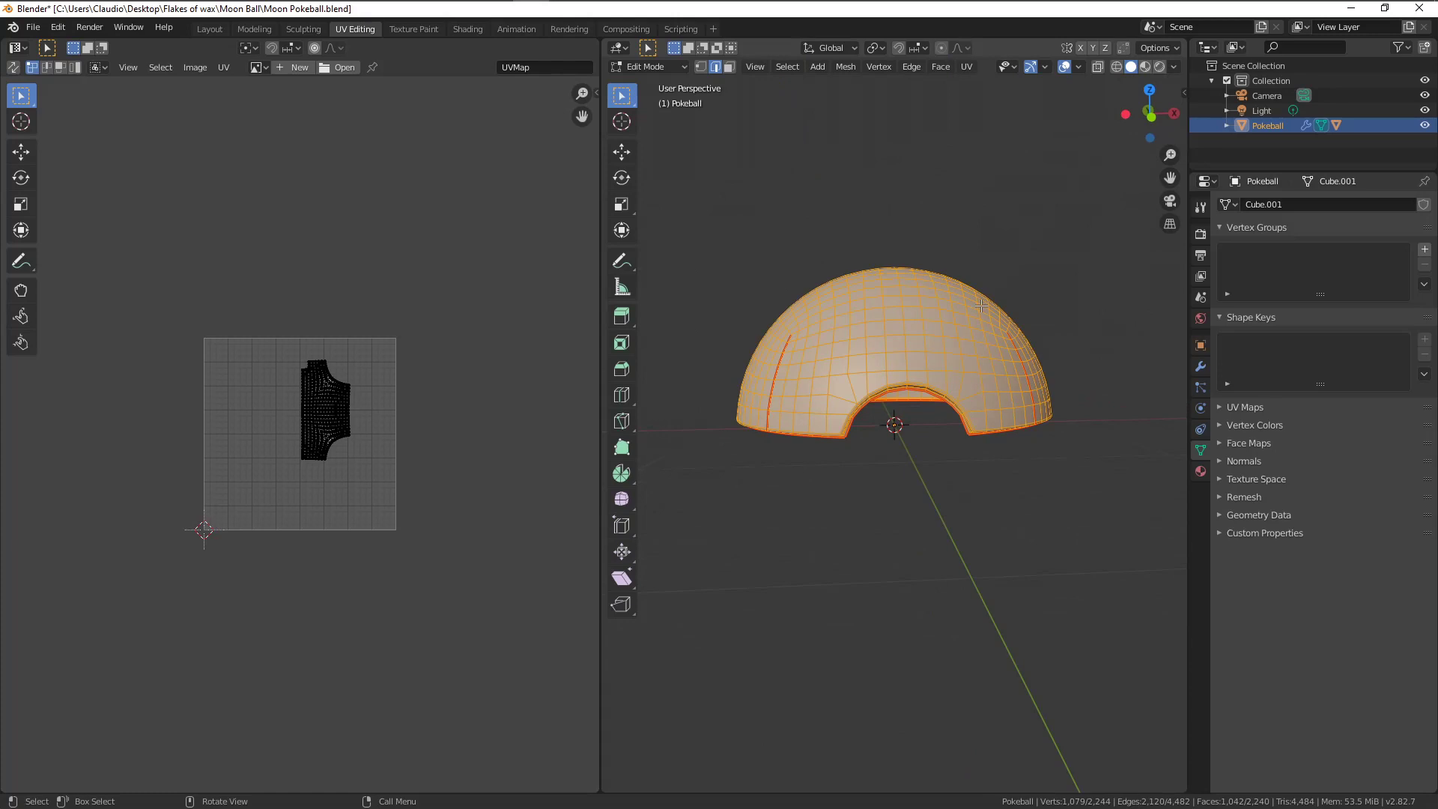
pyautogui.scroll(5, 427, 498)
pyautogui.scroll(-2, 417, 488)
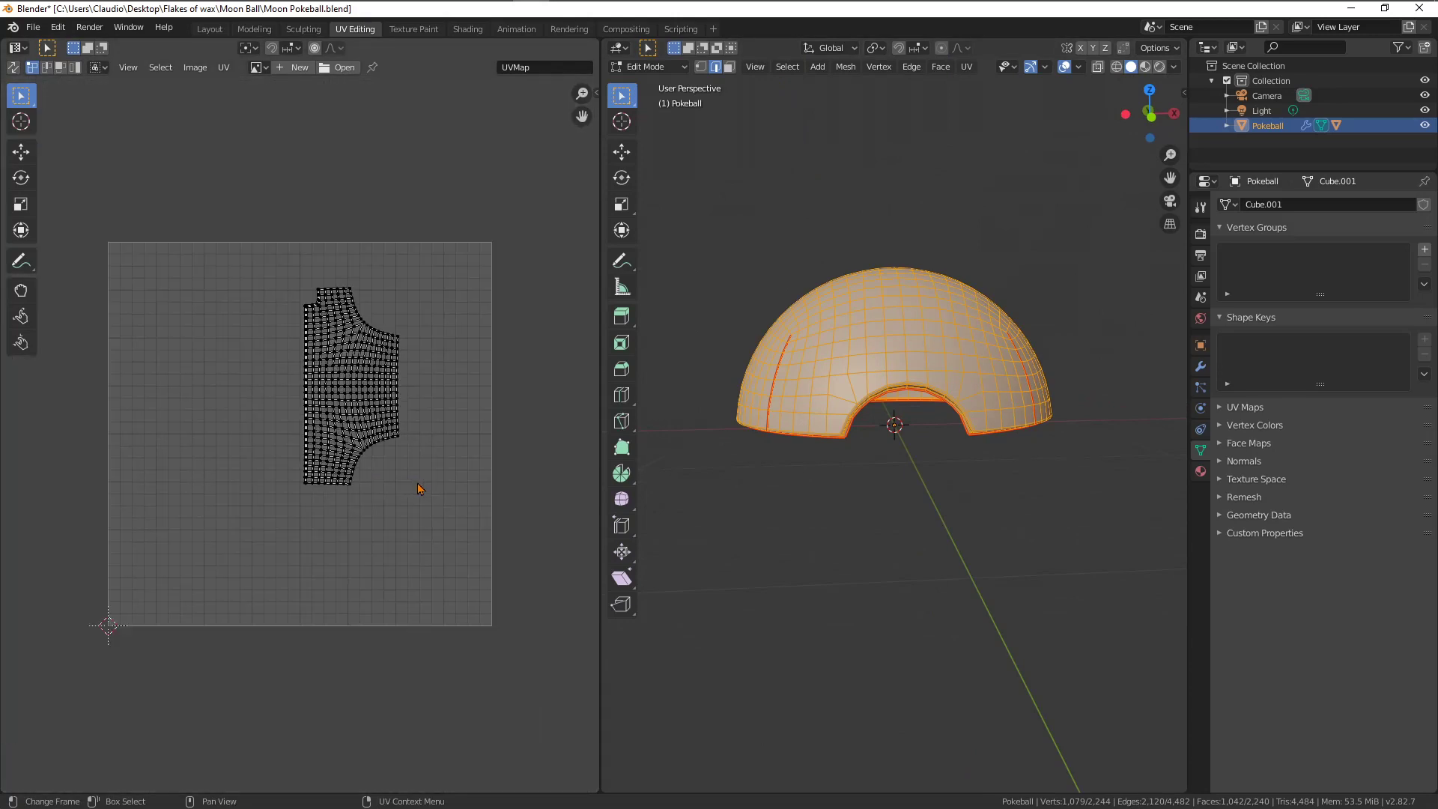
pyautogui.click(966, 67)
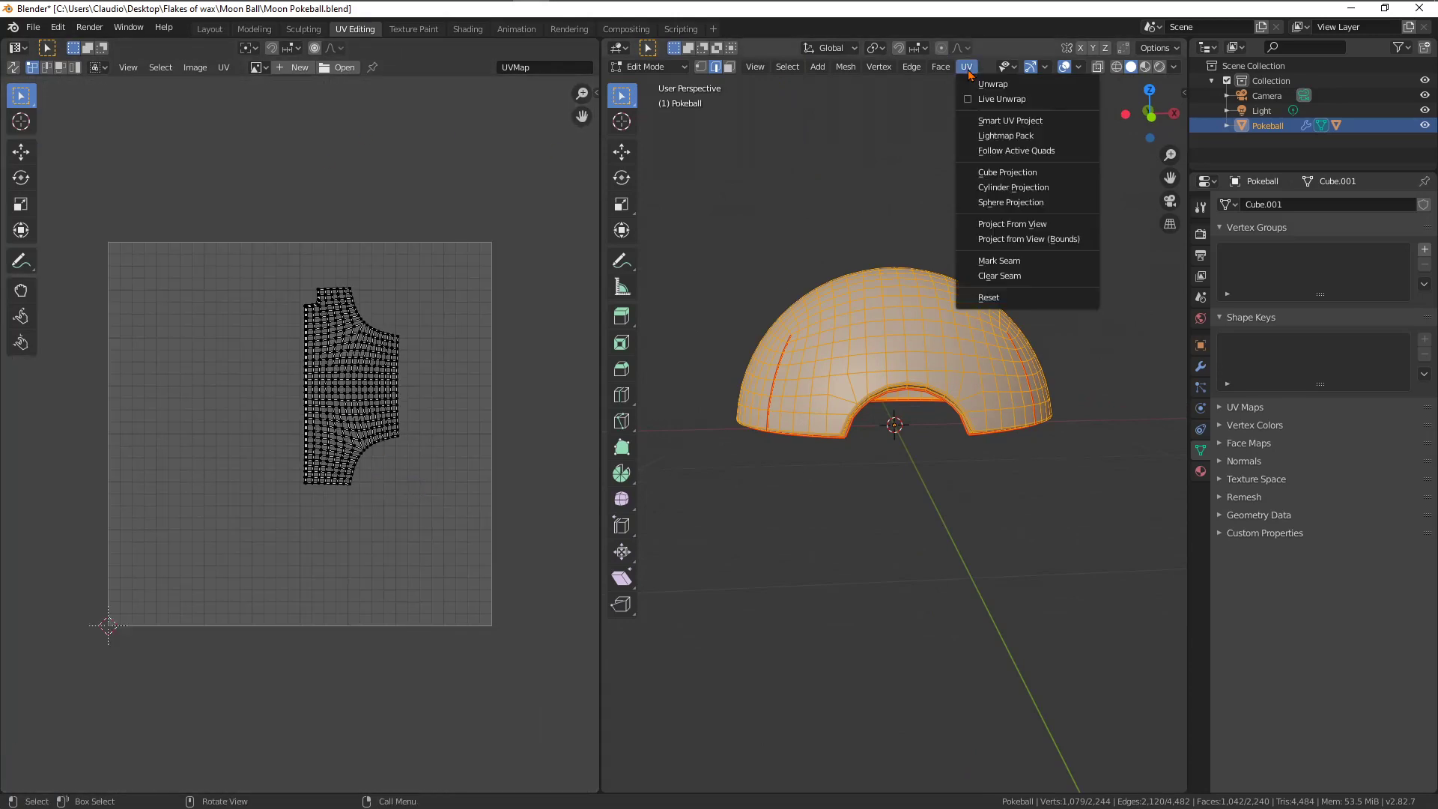
pyautogui.click(1001, 84)
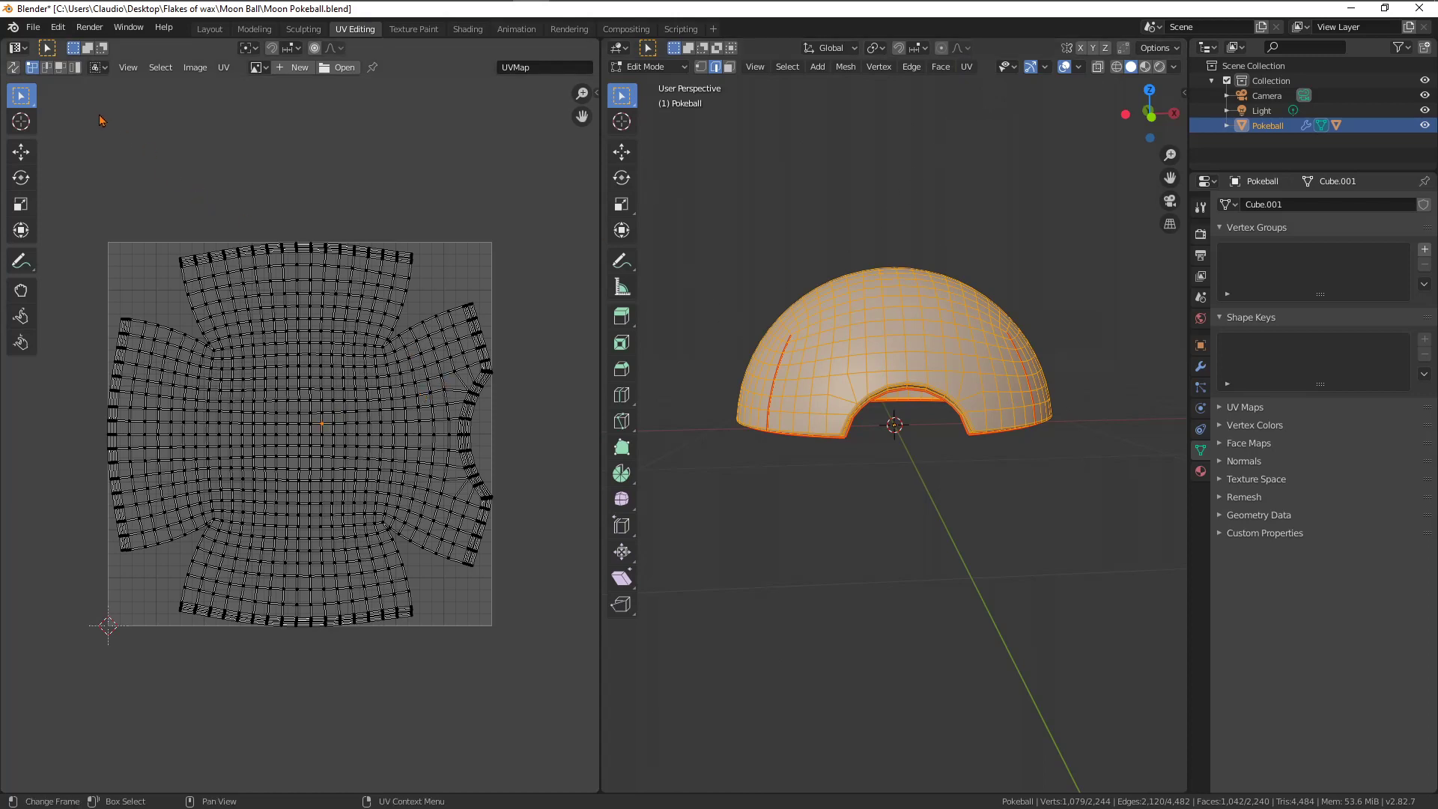
# Rotate the UV island 90 degrees and scale it down slightly to fit the UV square.
pyautogui.press('l')
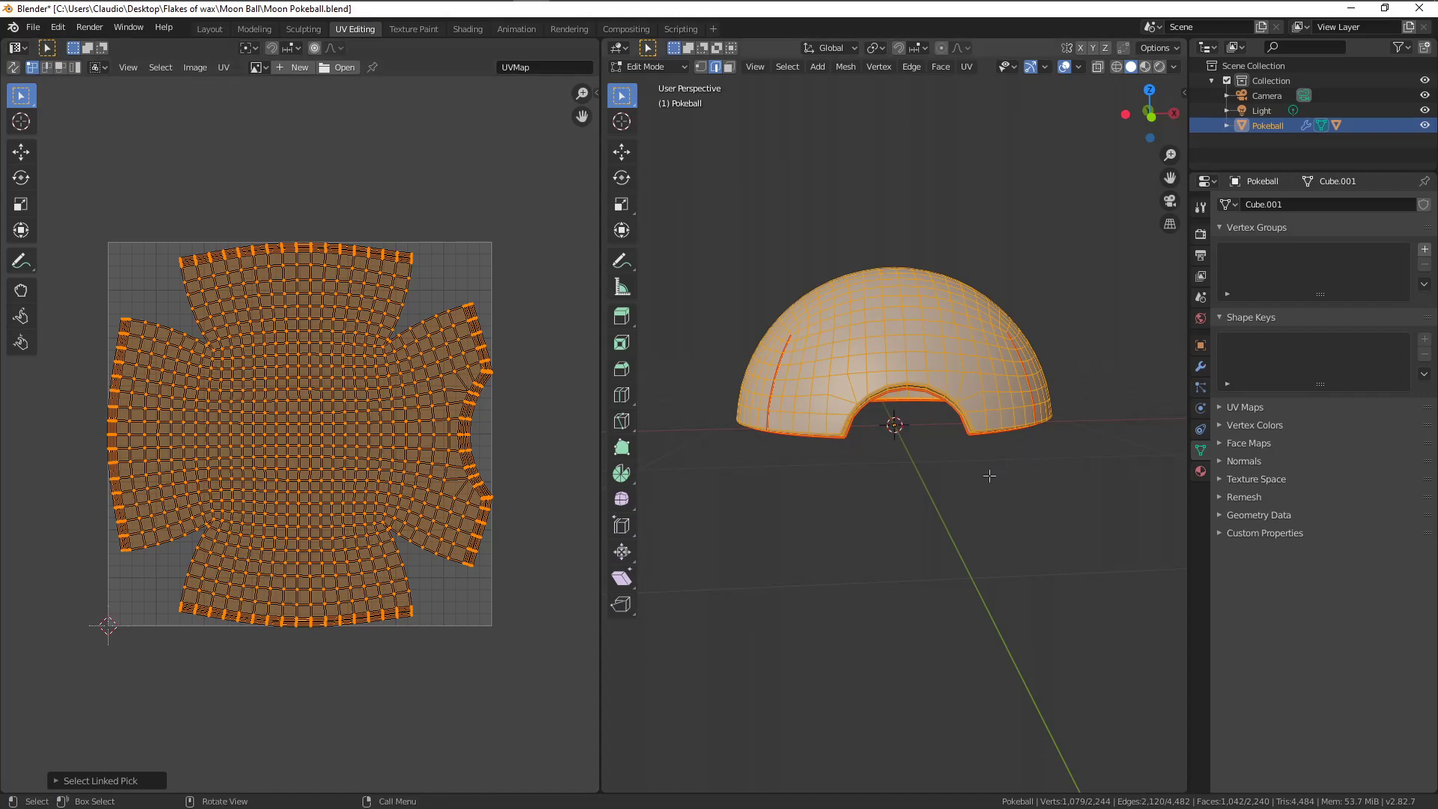
pyautogui.moveTo(965, 481); pyautogui.dragTo(928, 449, button='middle')
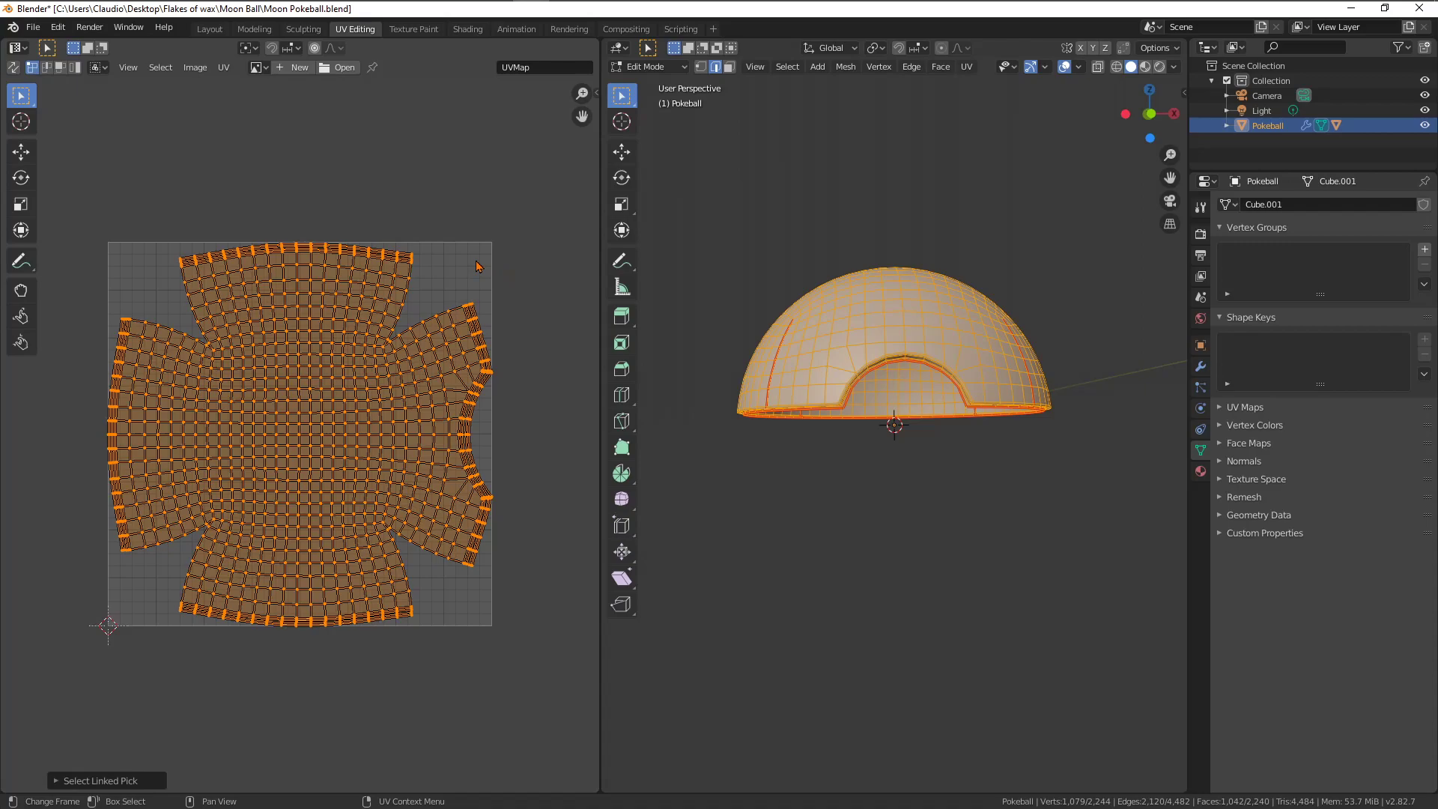
pyautogui.press('r')
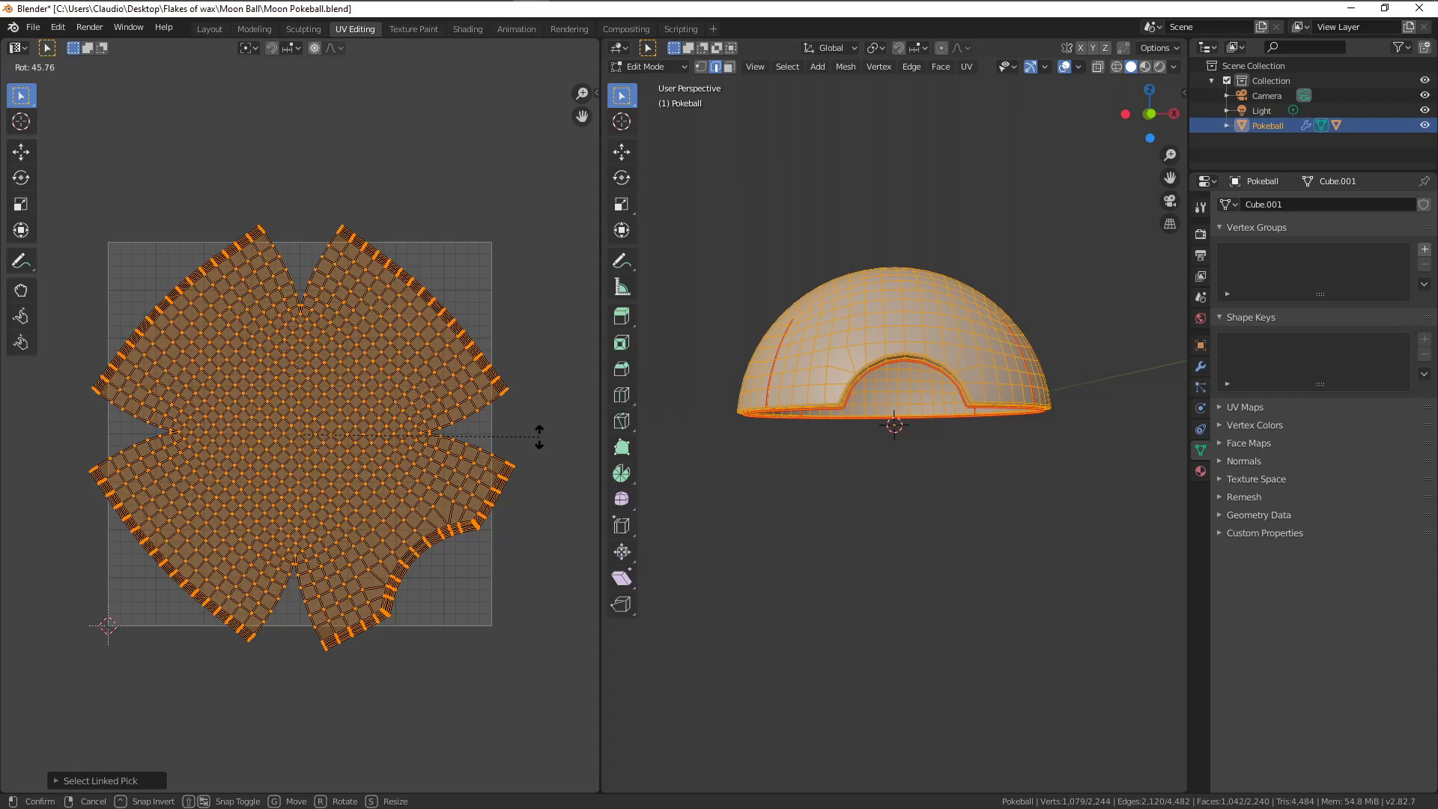
pyautogui.write('90')
pyautogui.press('Return')
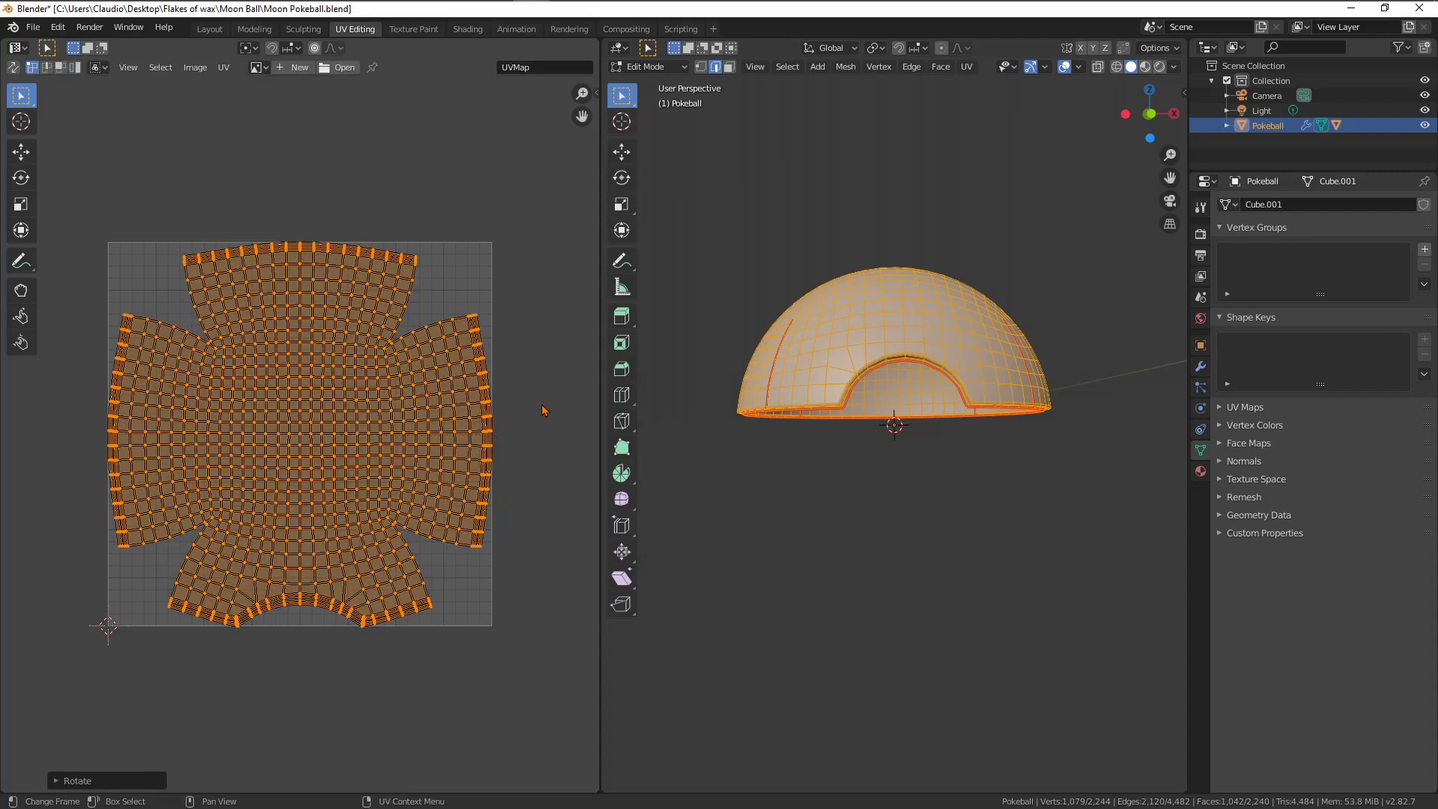
pyautogui.press('s')
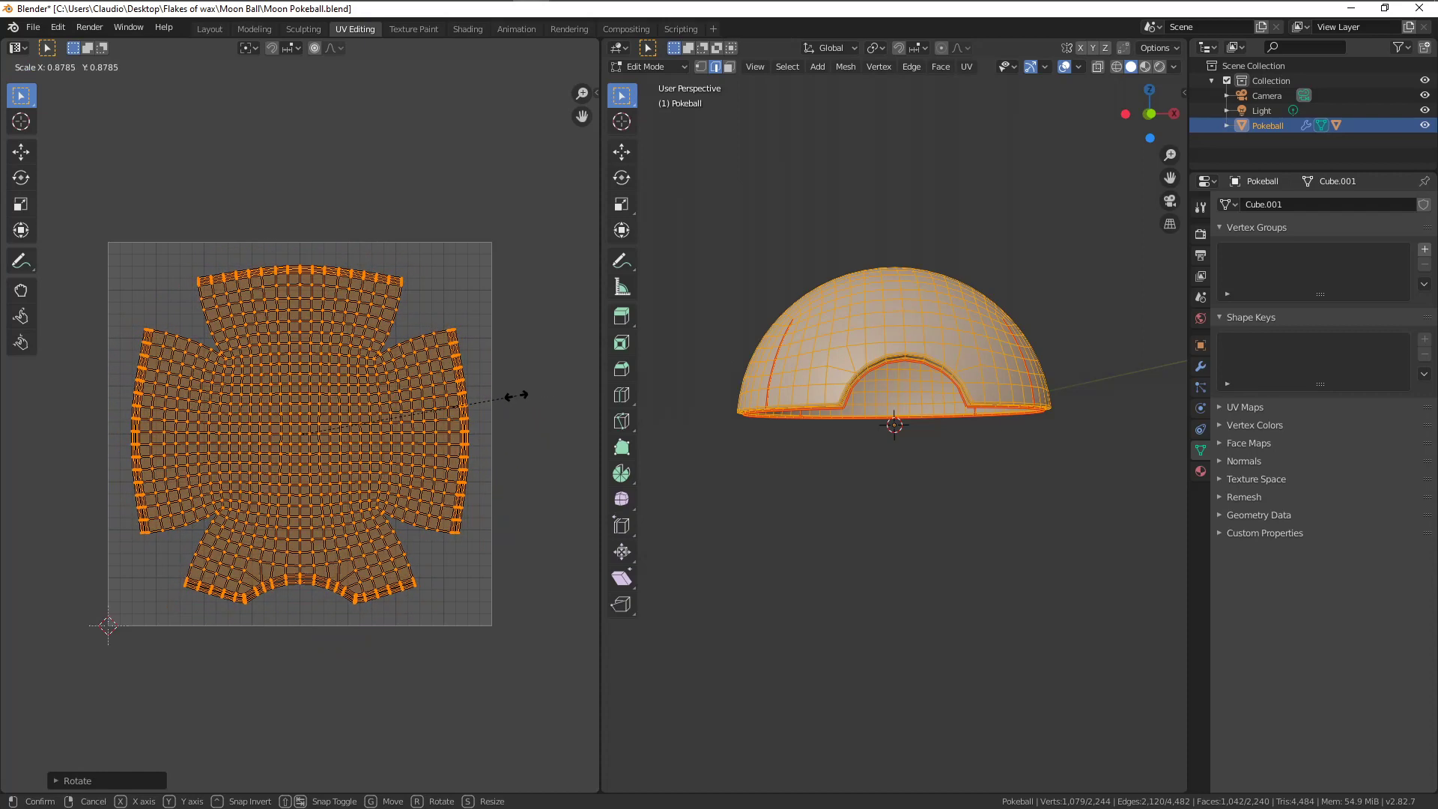
pyautogui.click(517, 397)
pyautogui.moveTo(526, 508); pyautogui.dragTo(522, 510, button='middle')
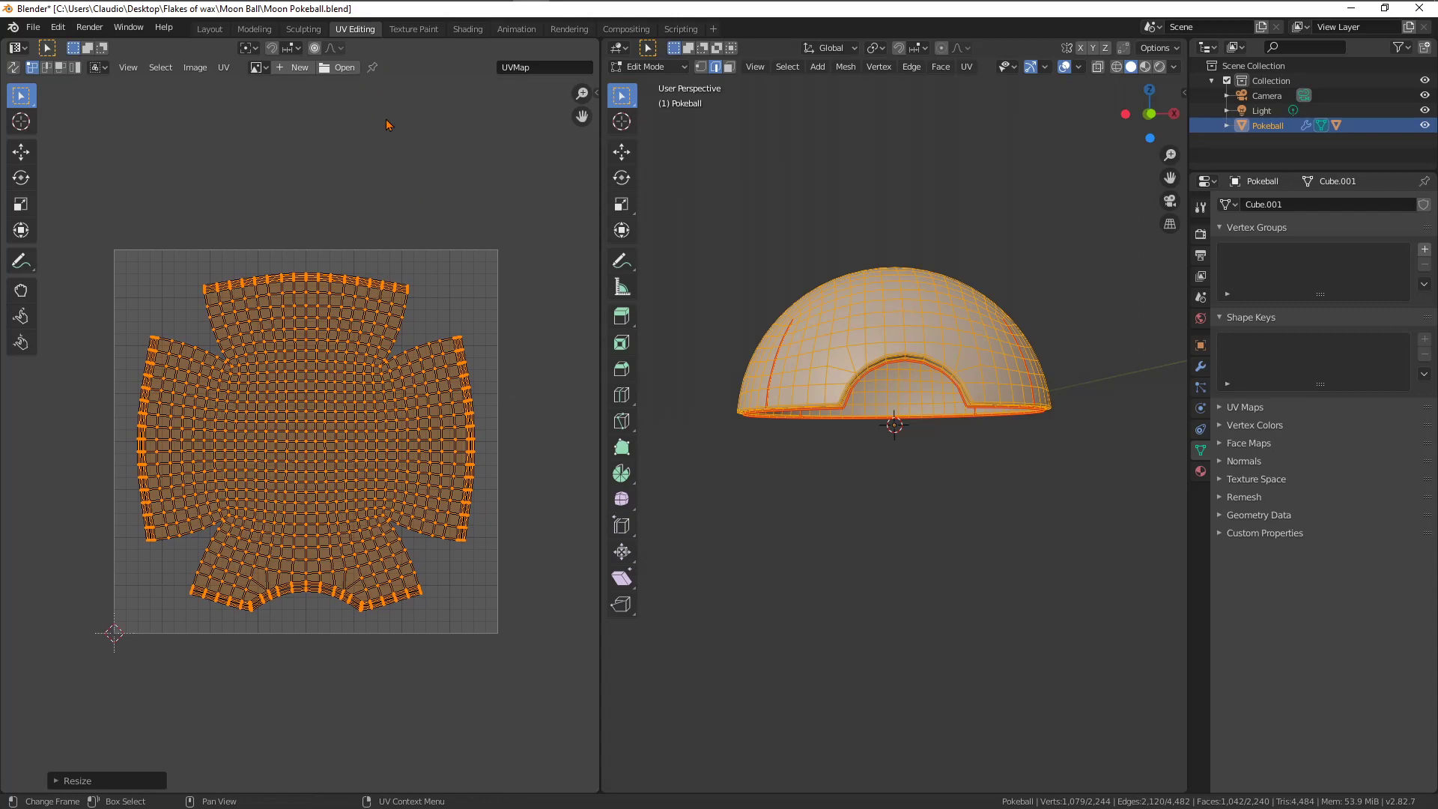
# Export the dome's UV layout from Blender as a 2048 × 2048 Moon UV.png into the Moon Ball folder.
pyautogui.click(223, 67)
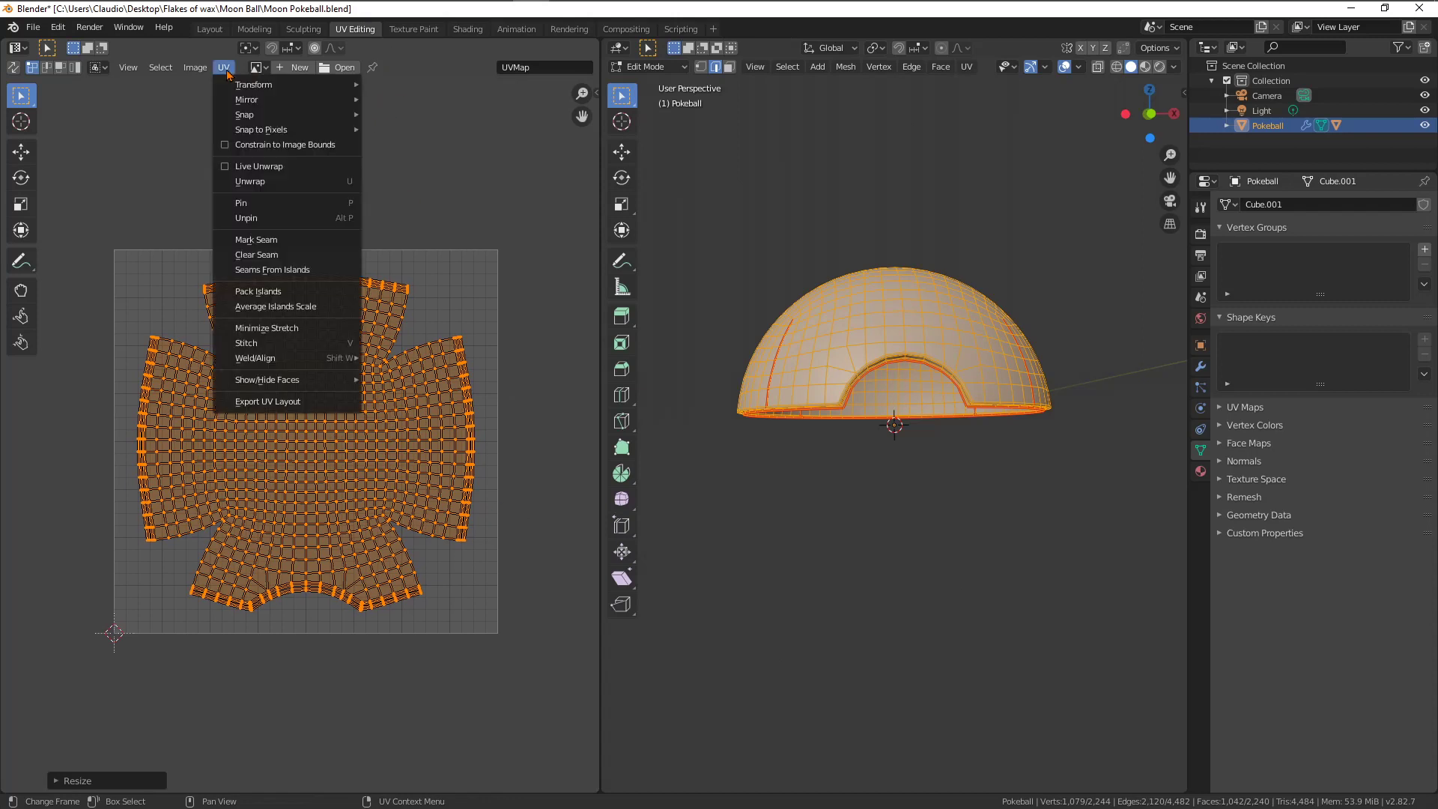
pyautogui.click(327, 405)
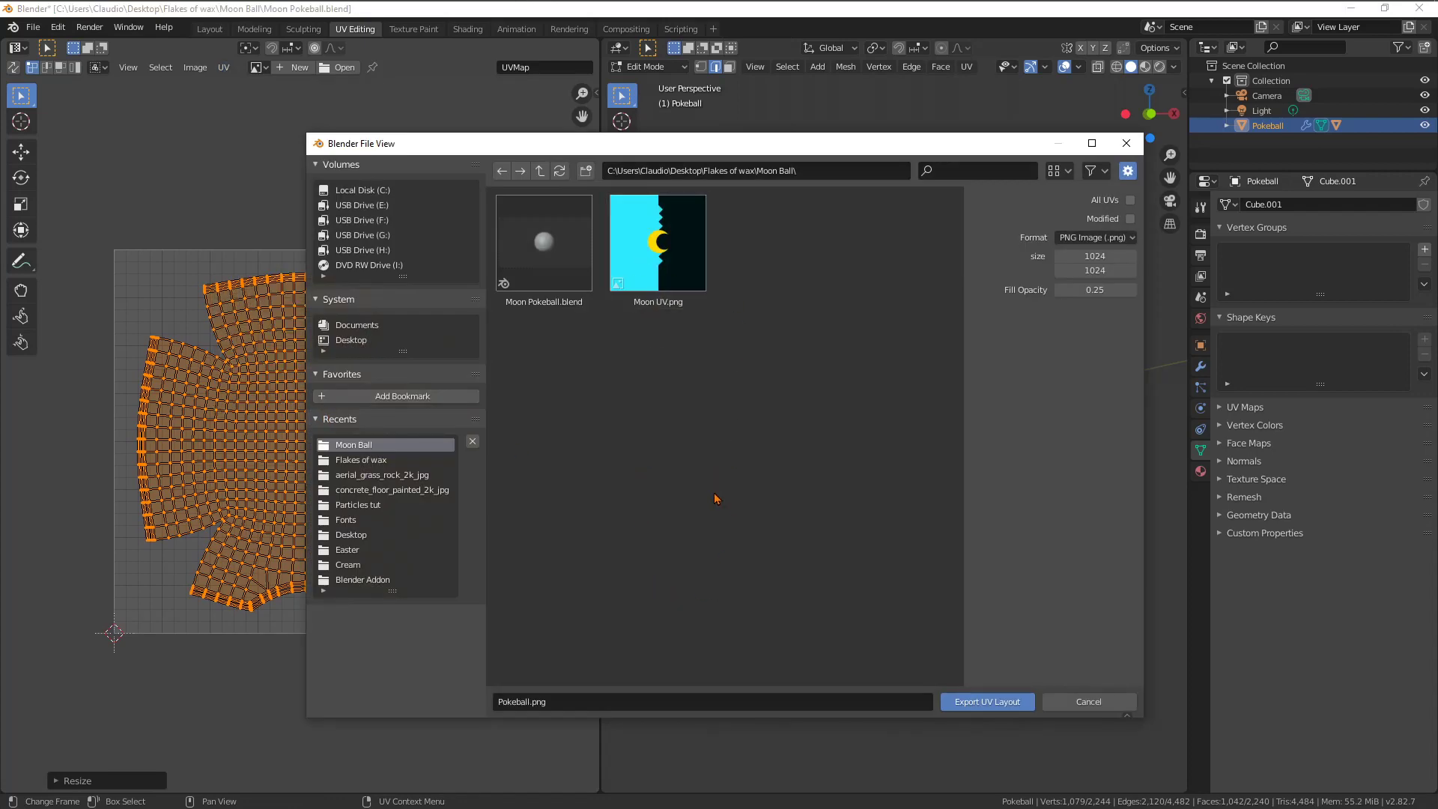
pyautogui.click(664, 308)
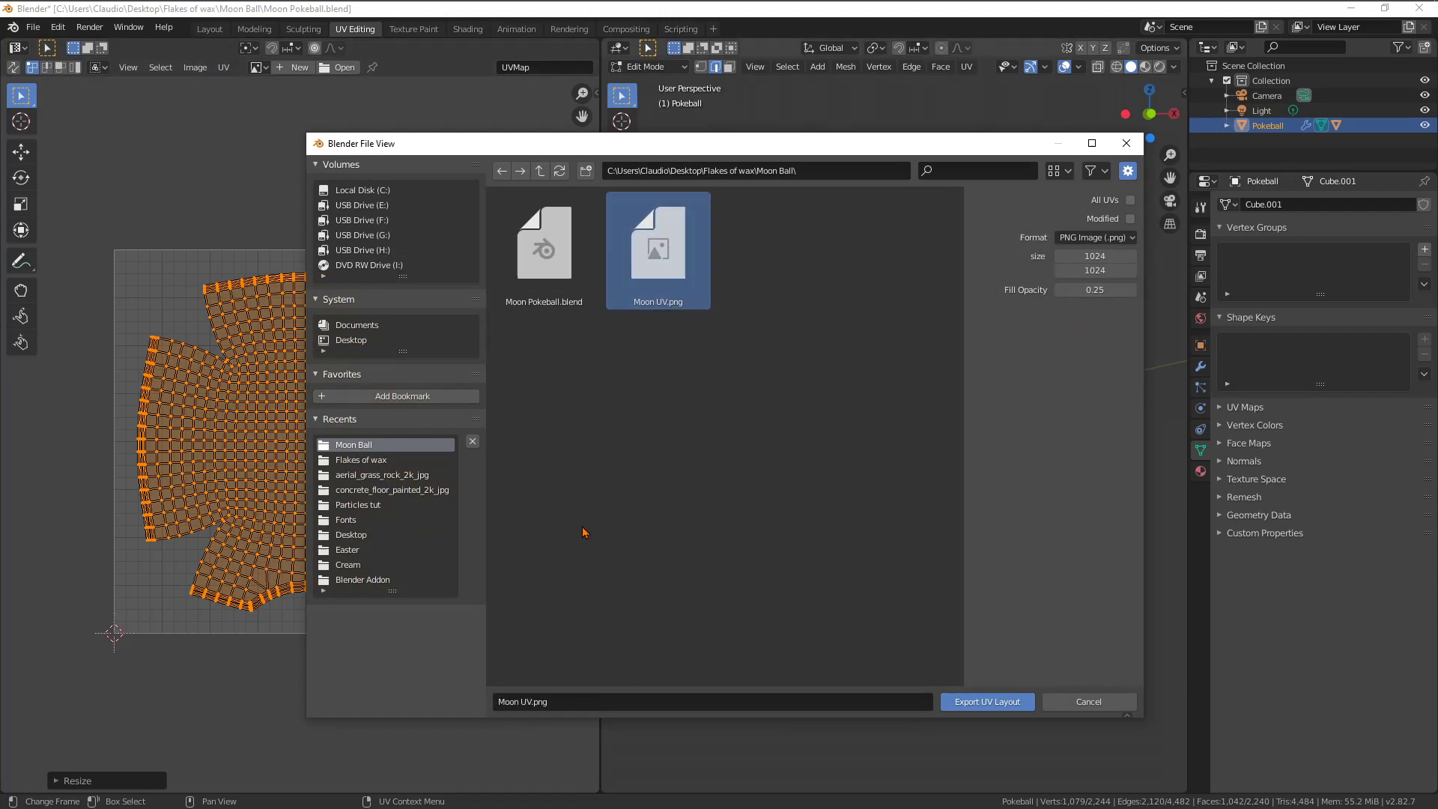
pyautogui.click(1105, 256)
pyautogui.press('Return')
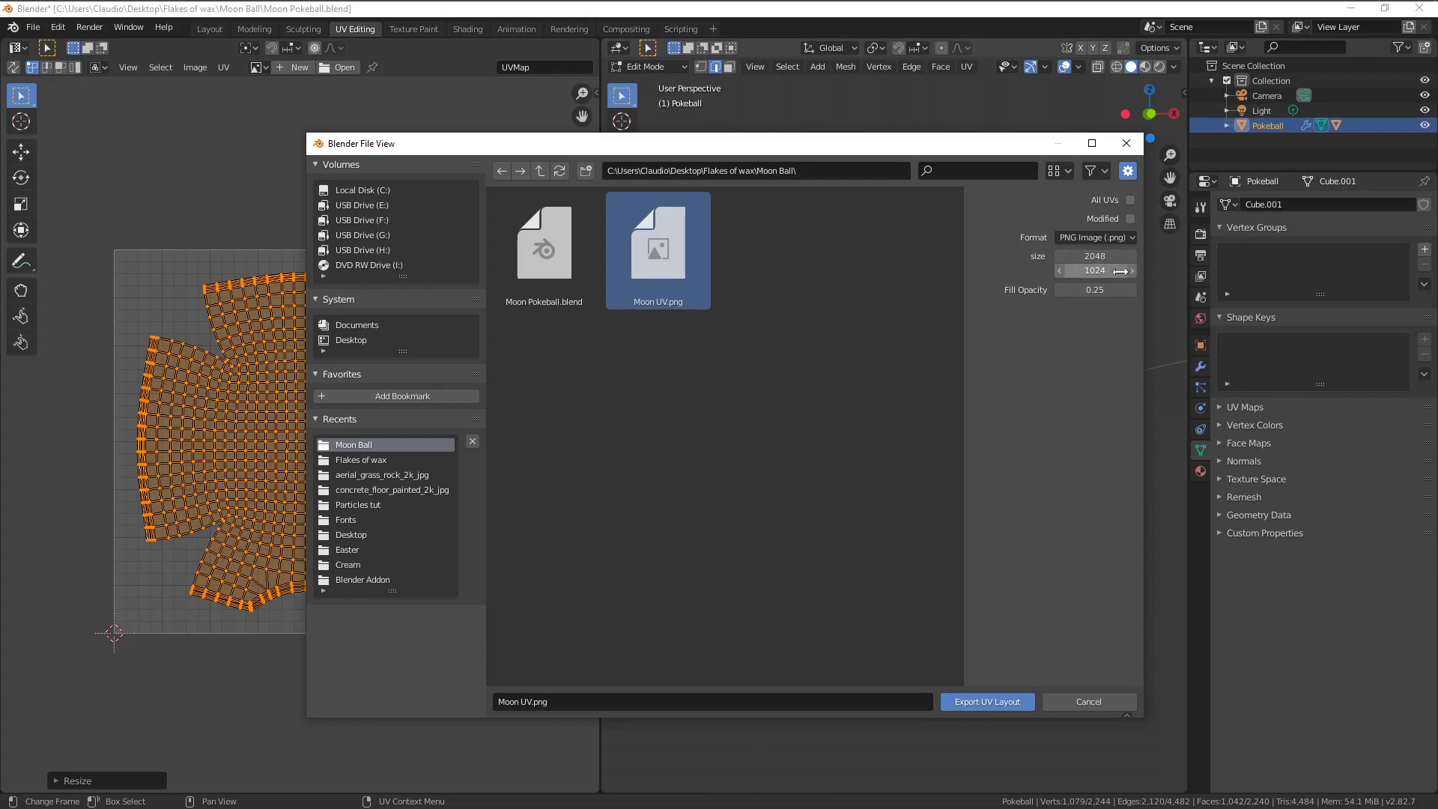
pyautogui.click(1121, 271)
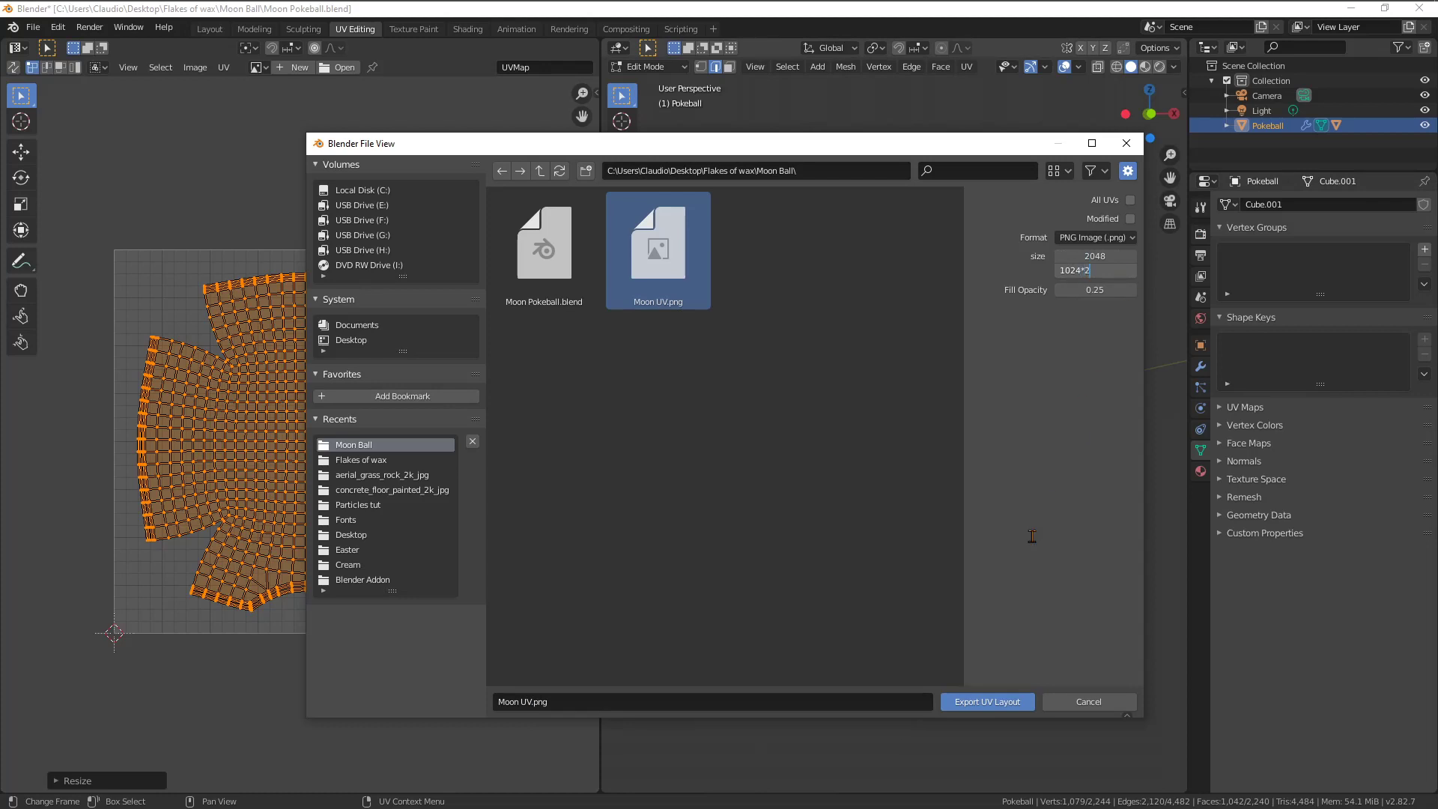
pyautogui.press('Return')
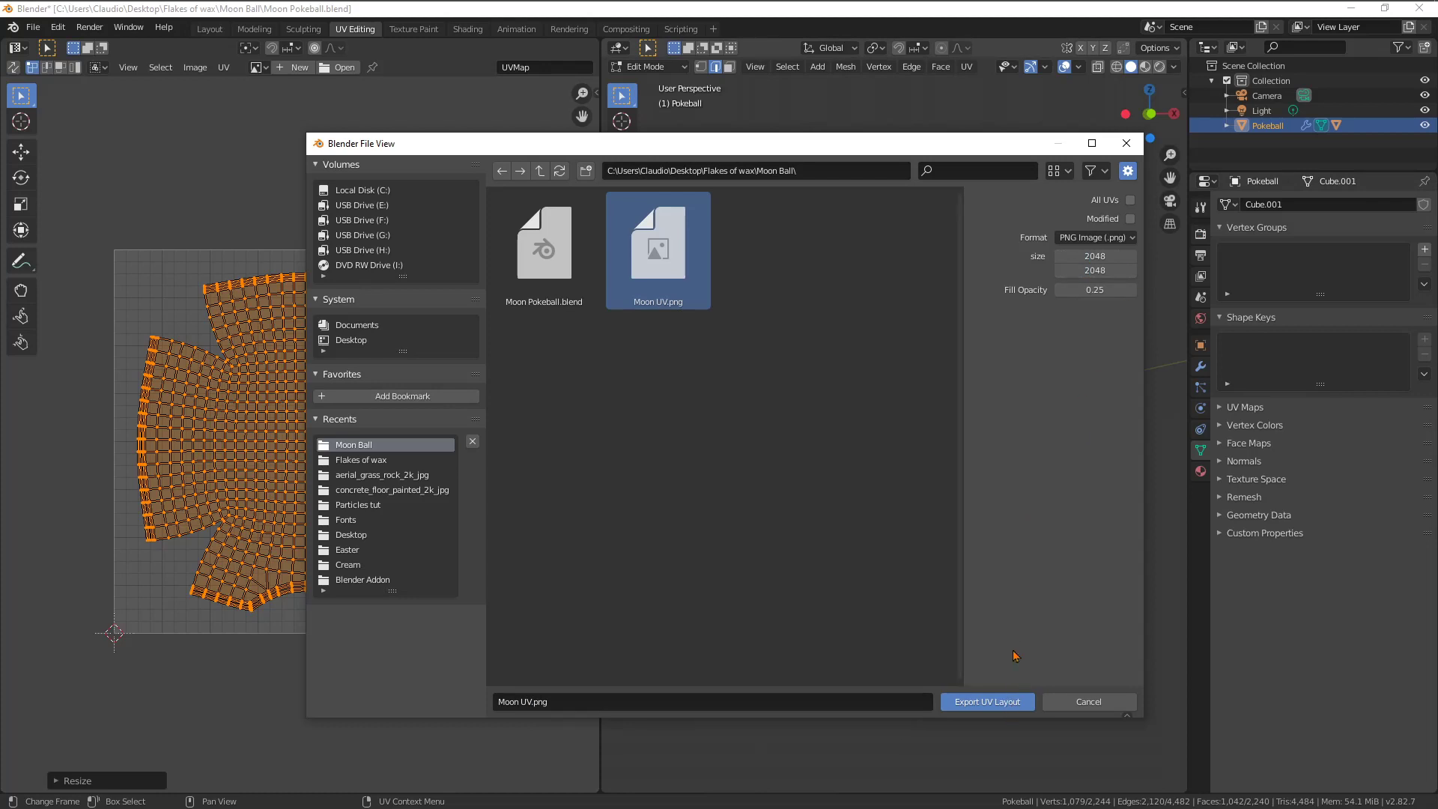
pyautogui.click(999, 702)
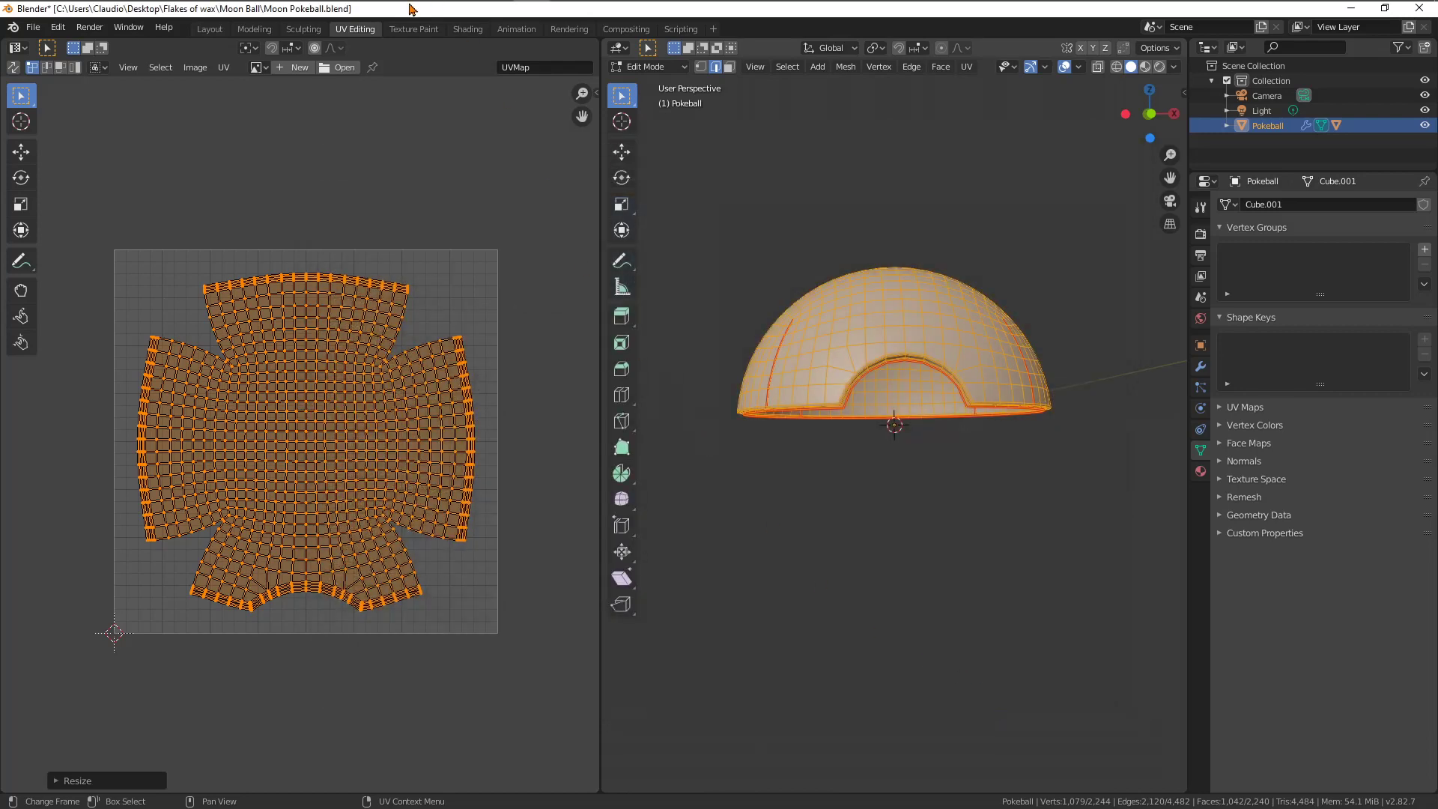
# Drag Moon UV.png from the Moon Ball folder into Affinity Designer to open it.
pyautogui.click(386, 15)
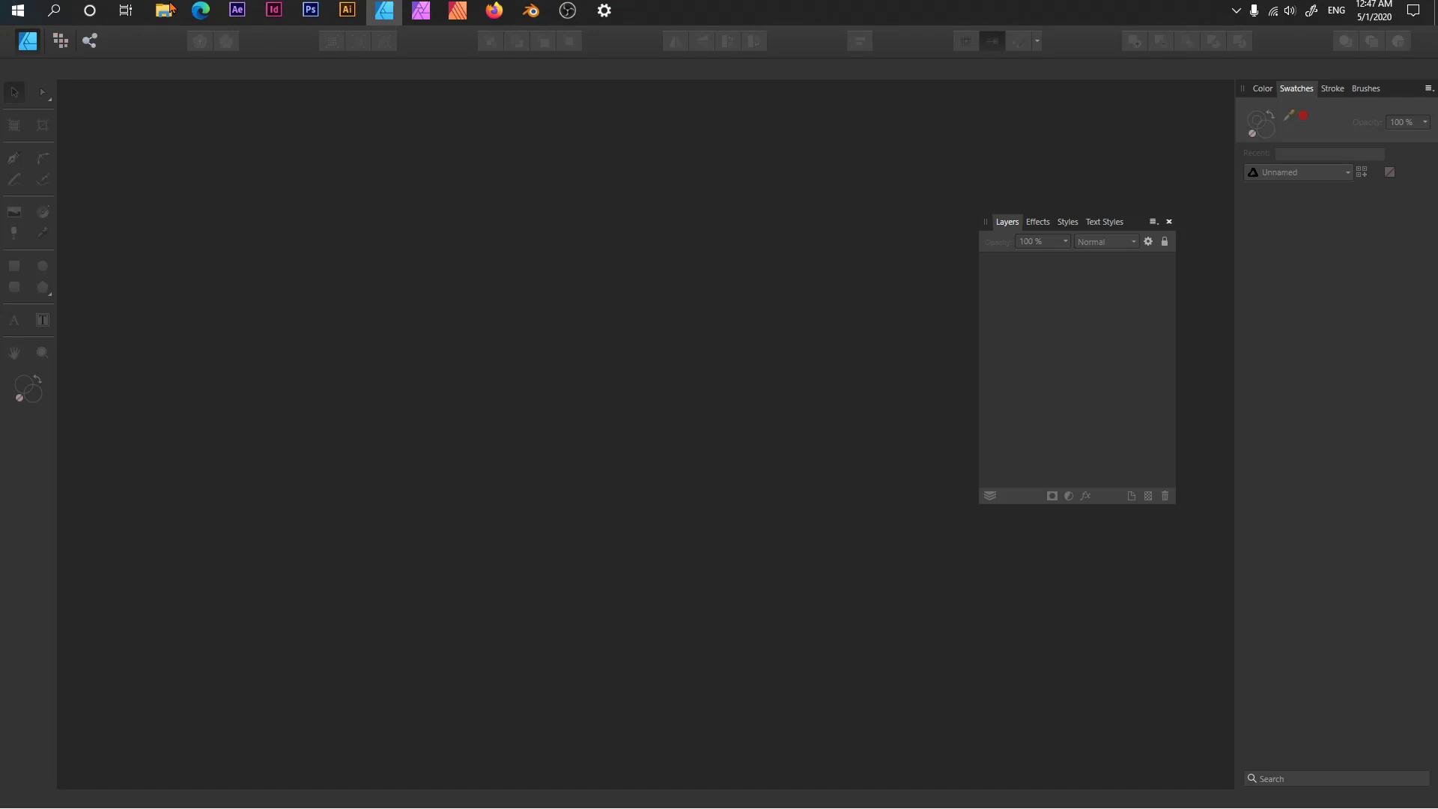
pyautogui.moveTo(167, 15)
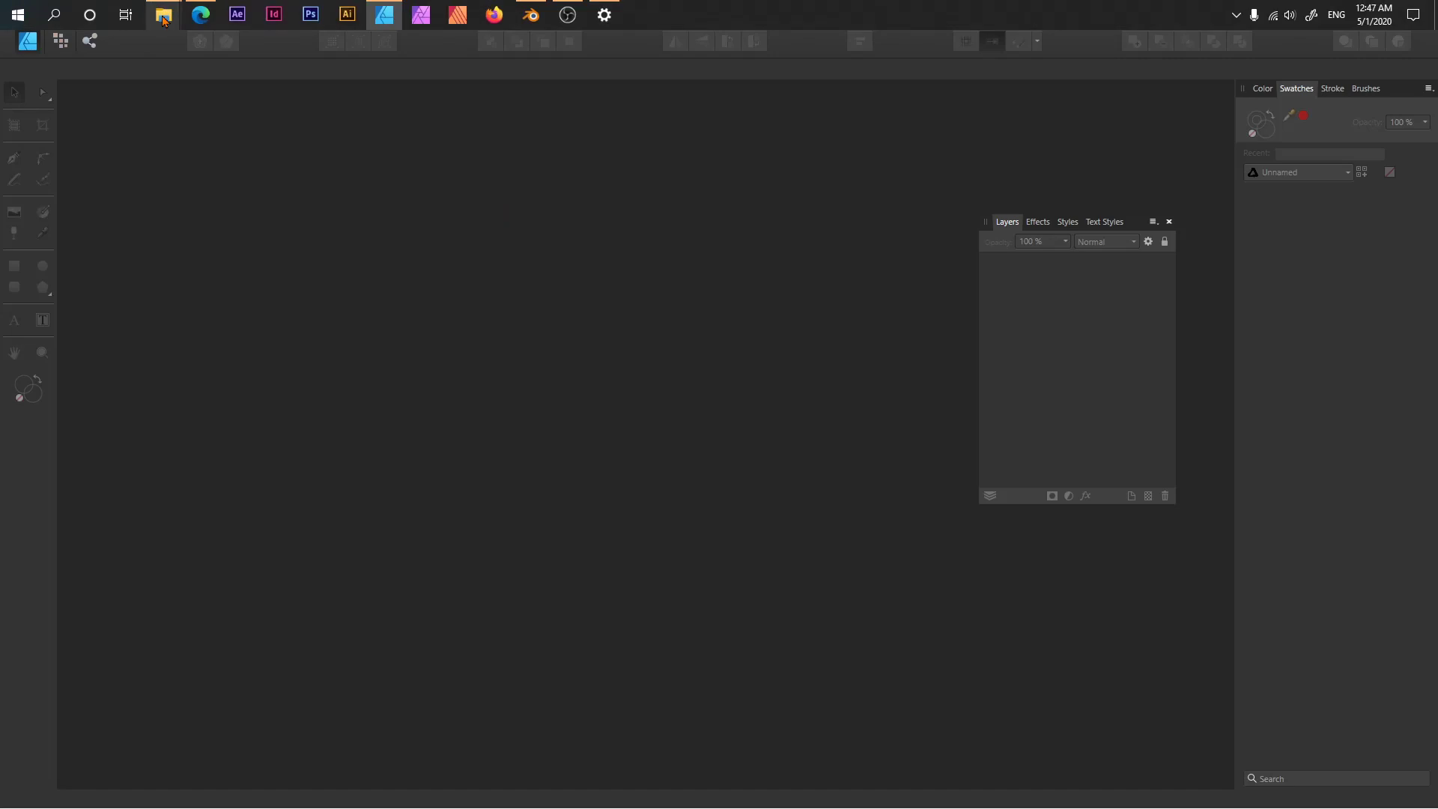
pyautogui.click(125, 101)
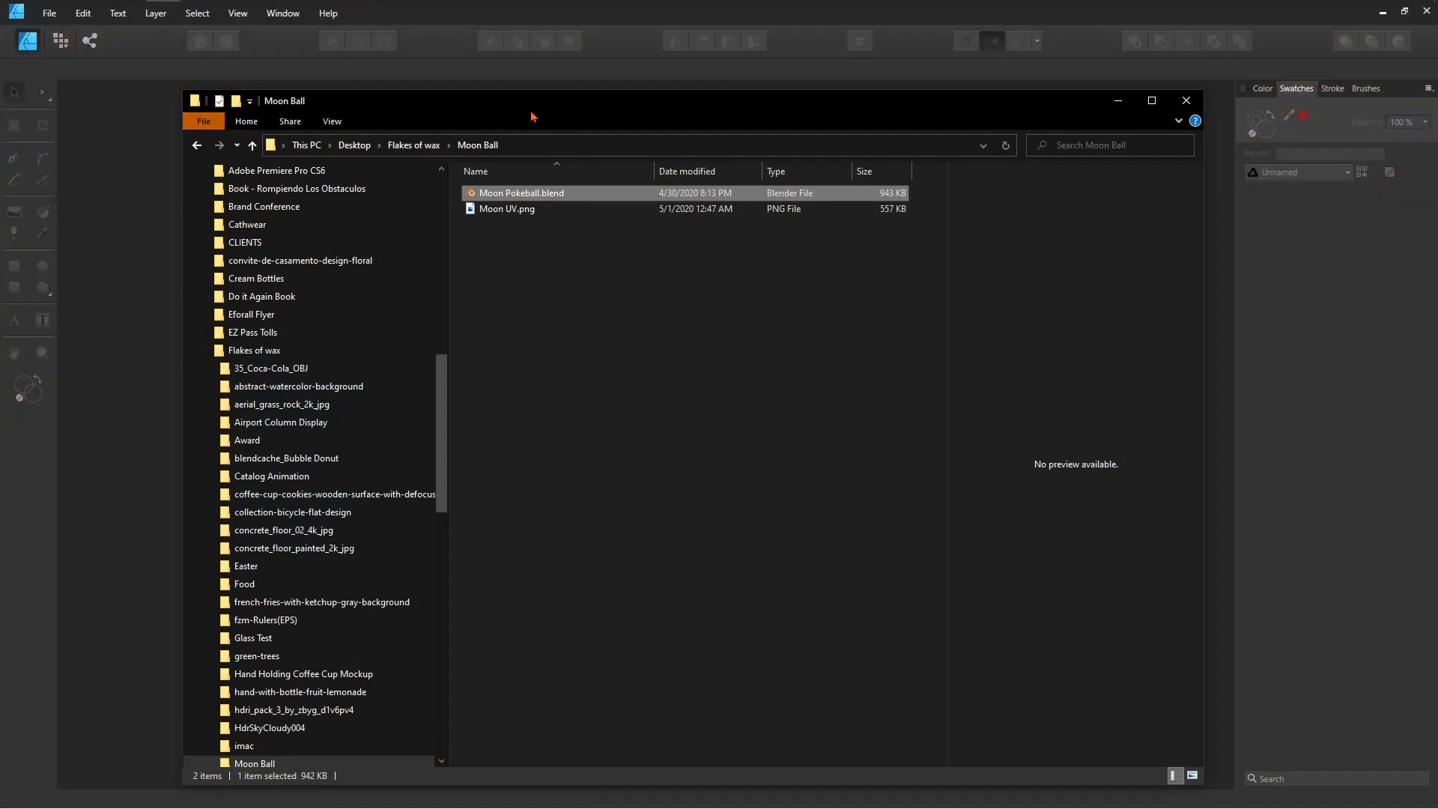
pyautogui.moveTo(526, 119); pyautogui.dragTo(780, 262)
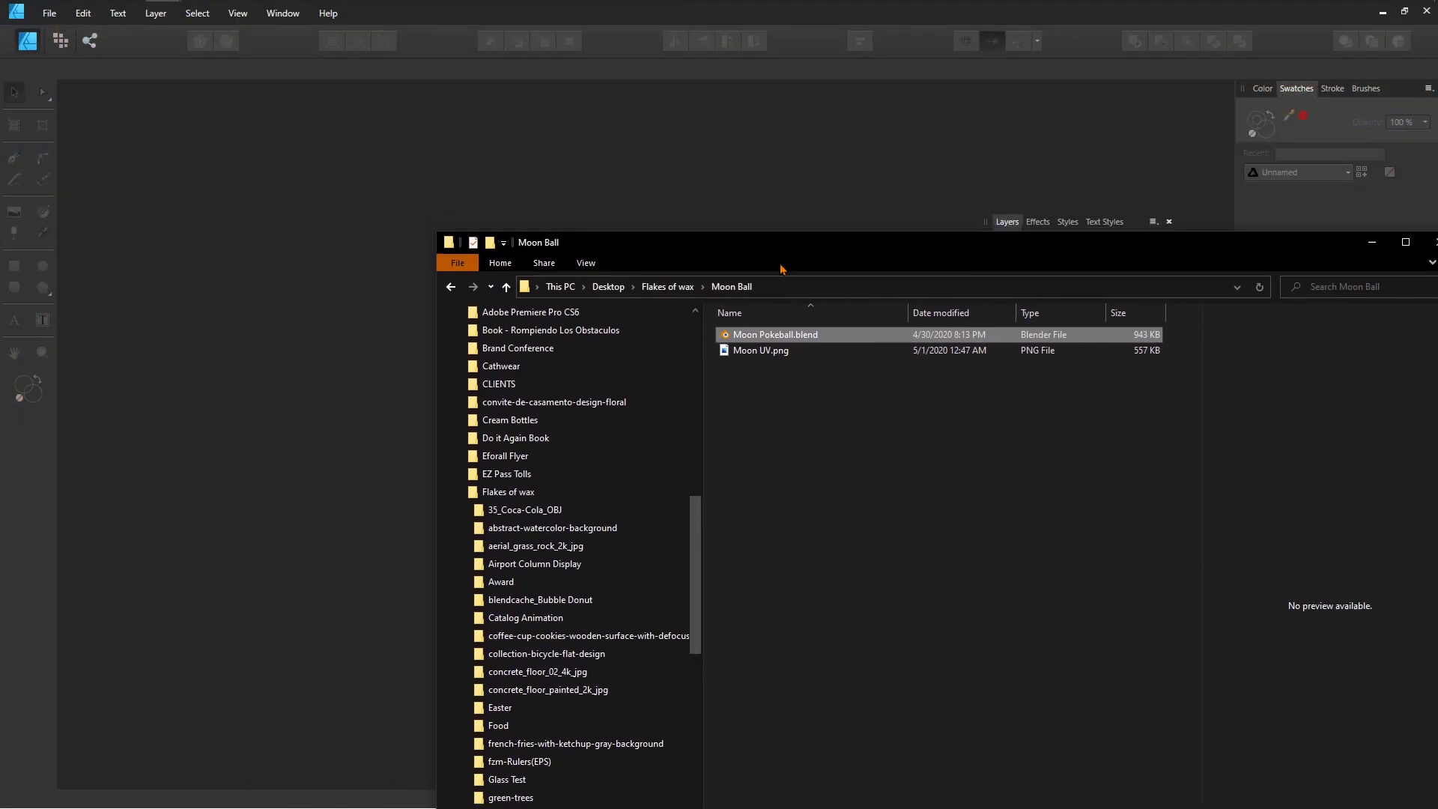
pyautogui.click(810, 403)
pyautogui.moveTo(735, 352); pyautogui.dragTo(336, 247)
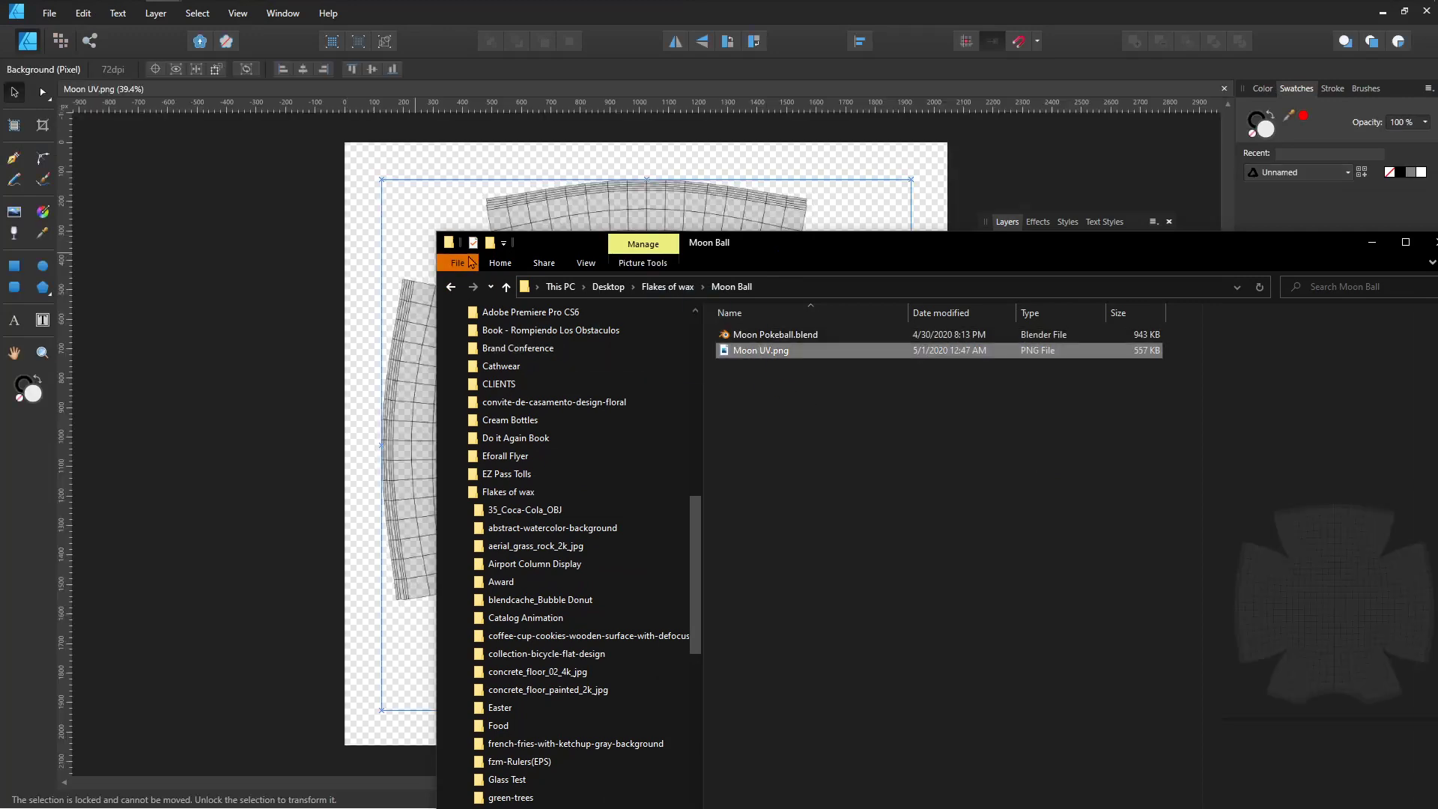
pyautogui.click(1371, 242)
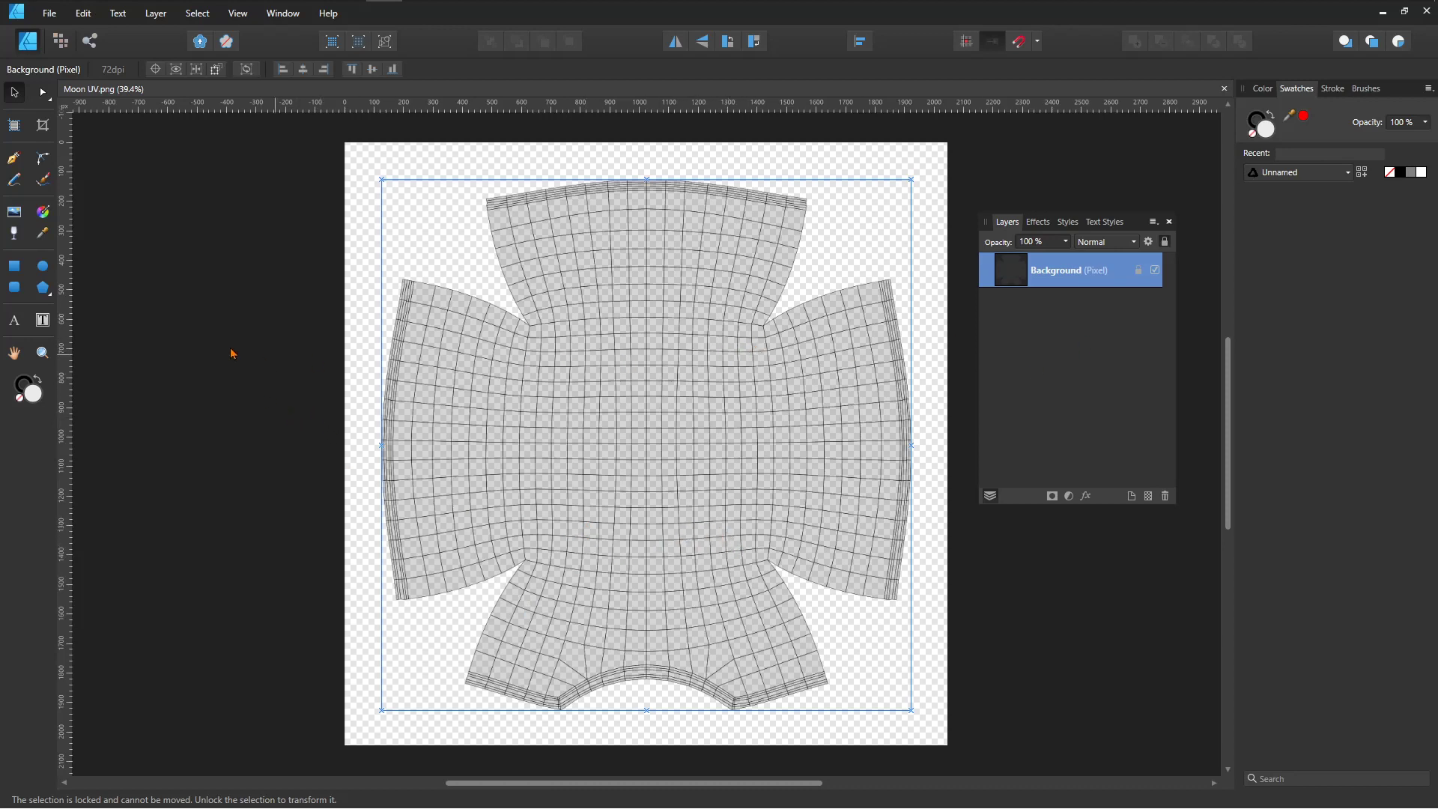
# Draw a rectangle over the left half and fill it cyan with HSL 186, 100, 55.
pyautogui.click(14, 266)
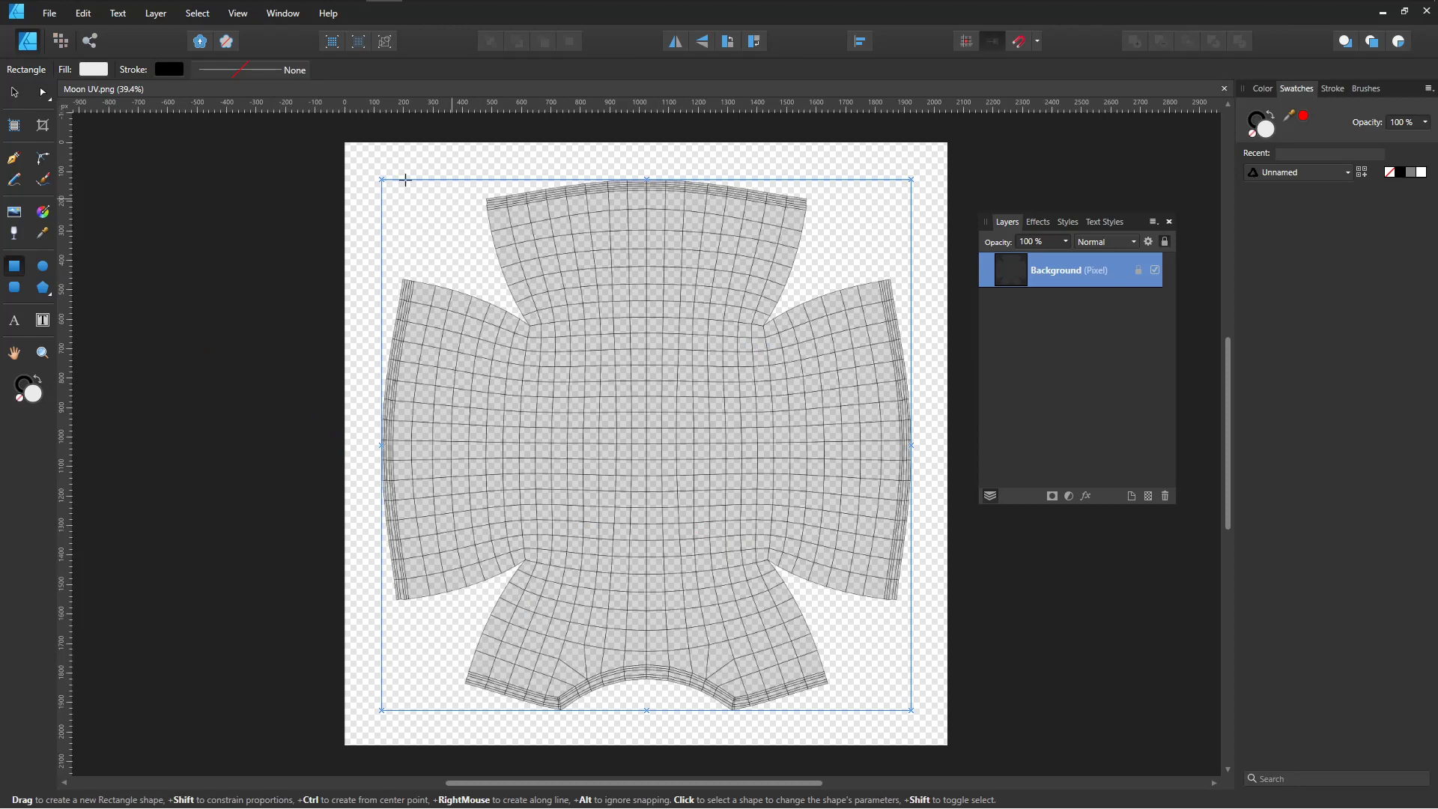
pyautogui.moveTo(338, 136); pyautogui.dragTo(647, 743)
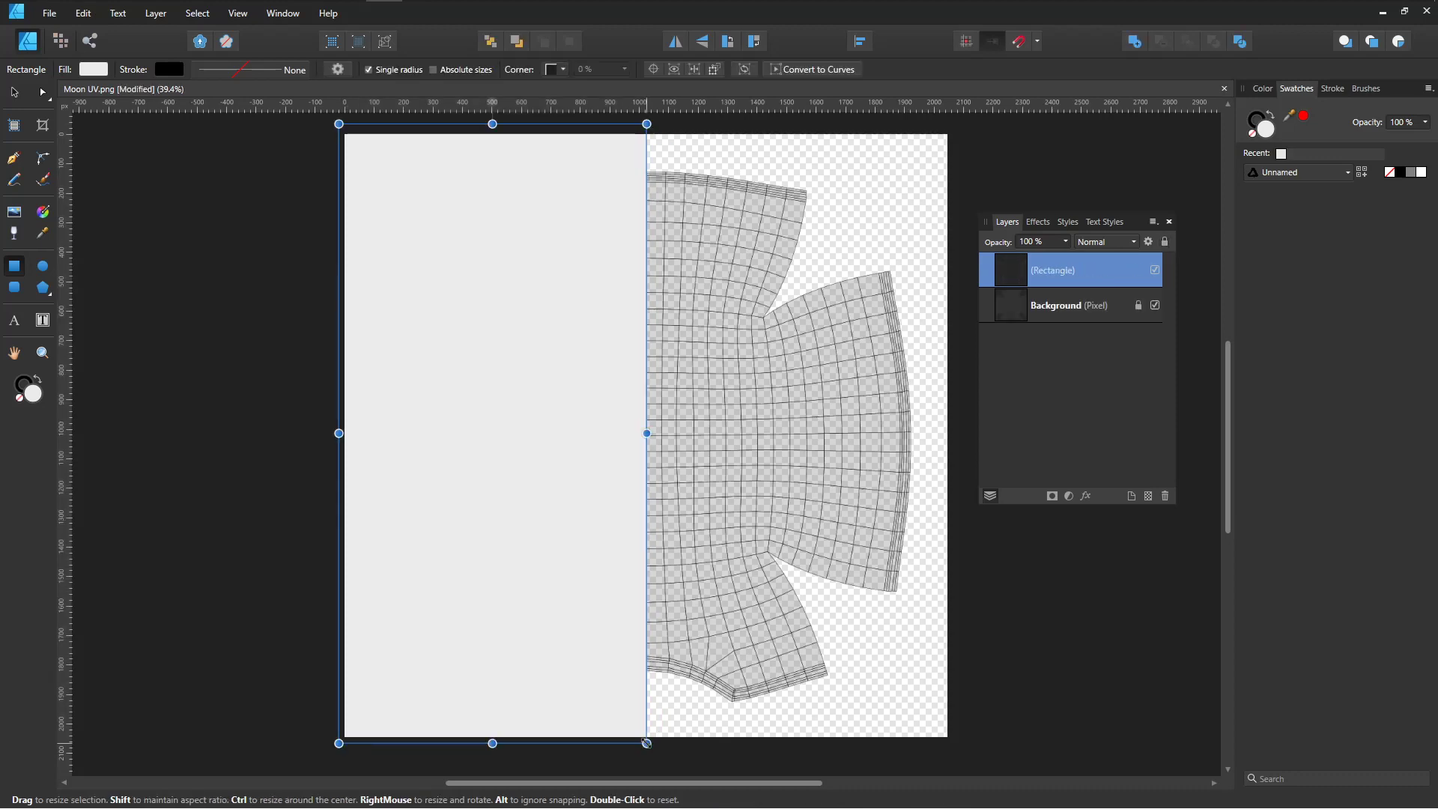
pyautogui.click(93, 69)
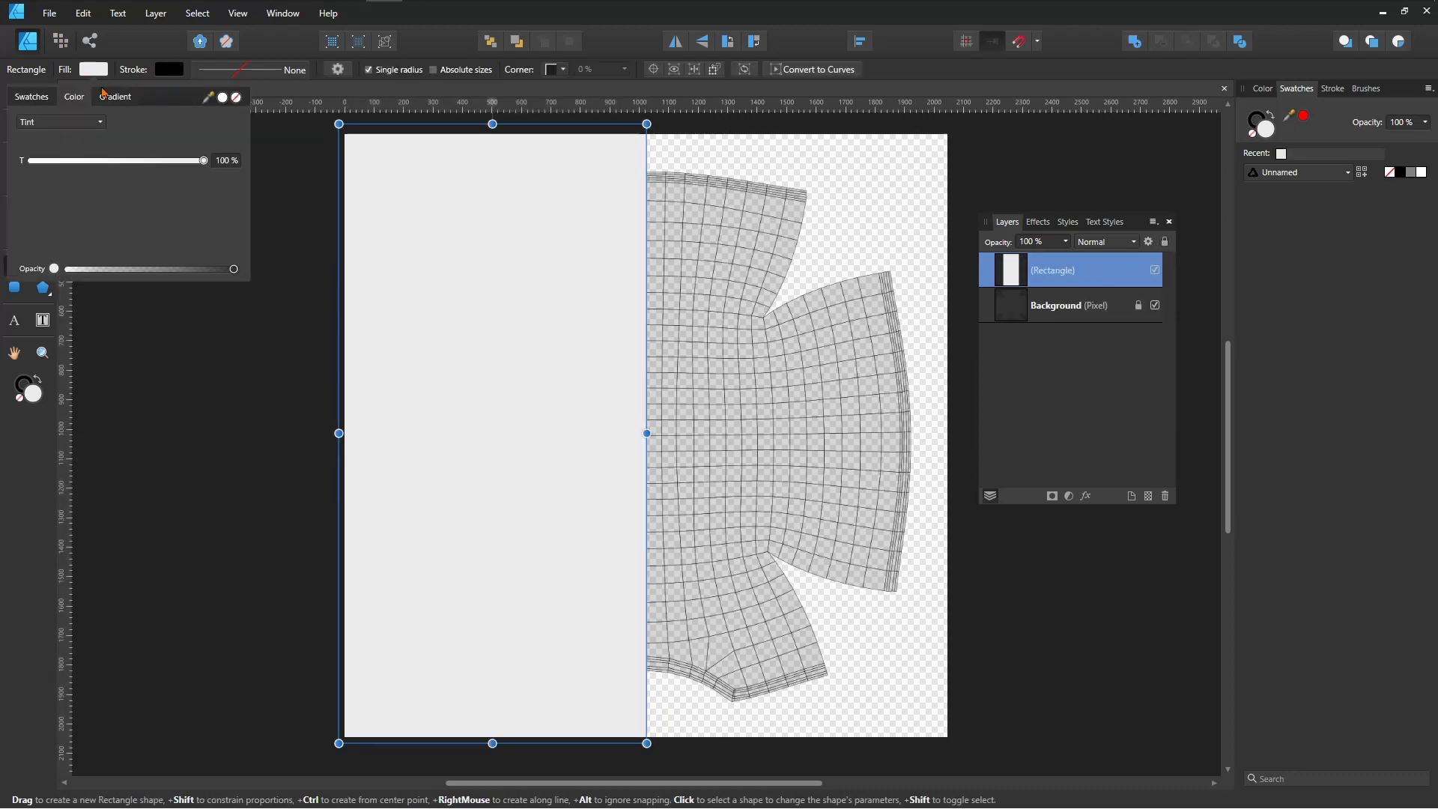
pyautogui.click(24, 101)
pyautogui.click(75, 97)
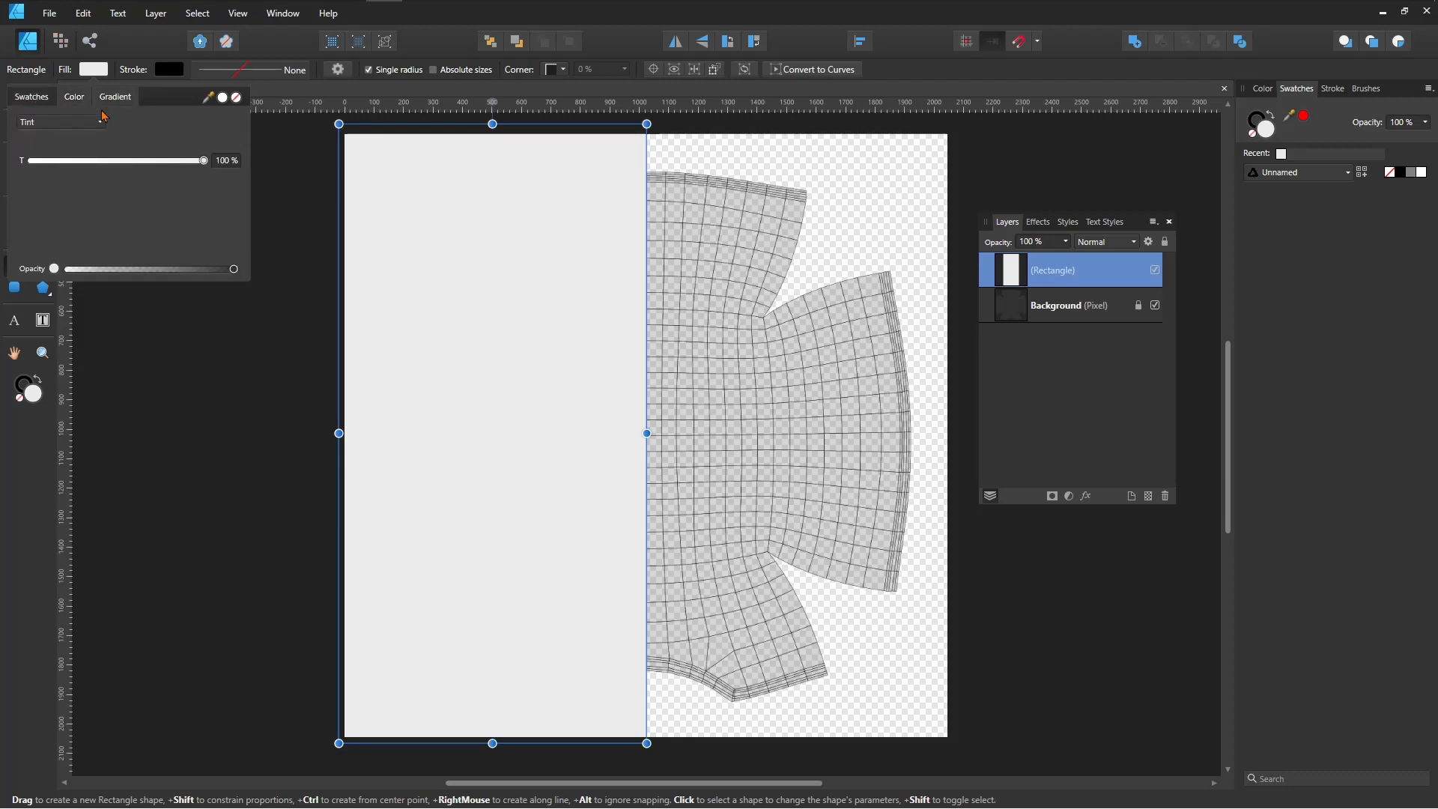
pyautogui.click(98, 123)
pyautogui.click(76, 183)
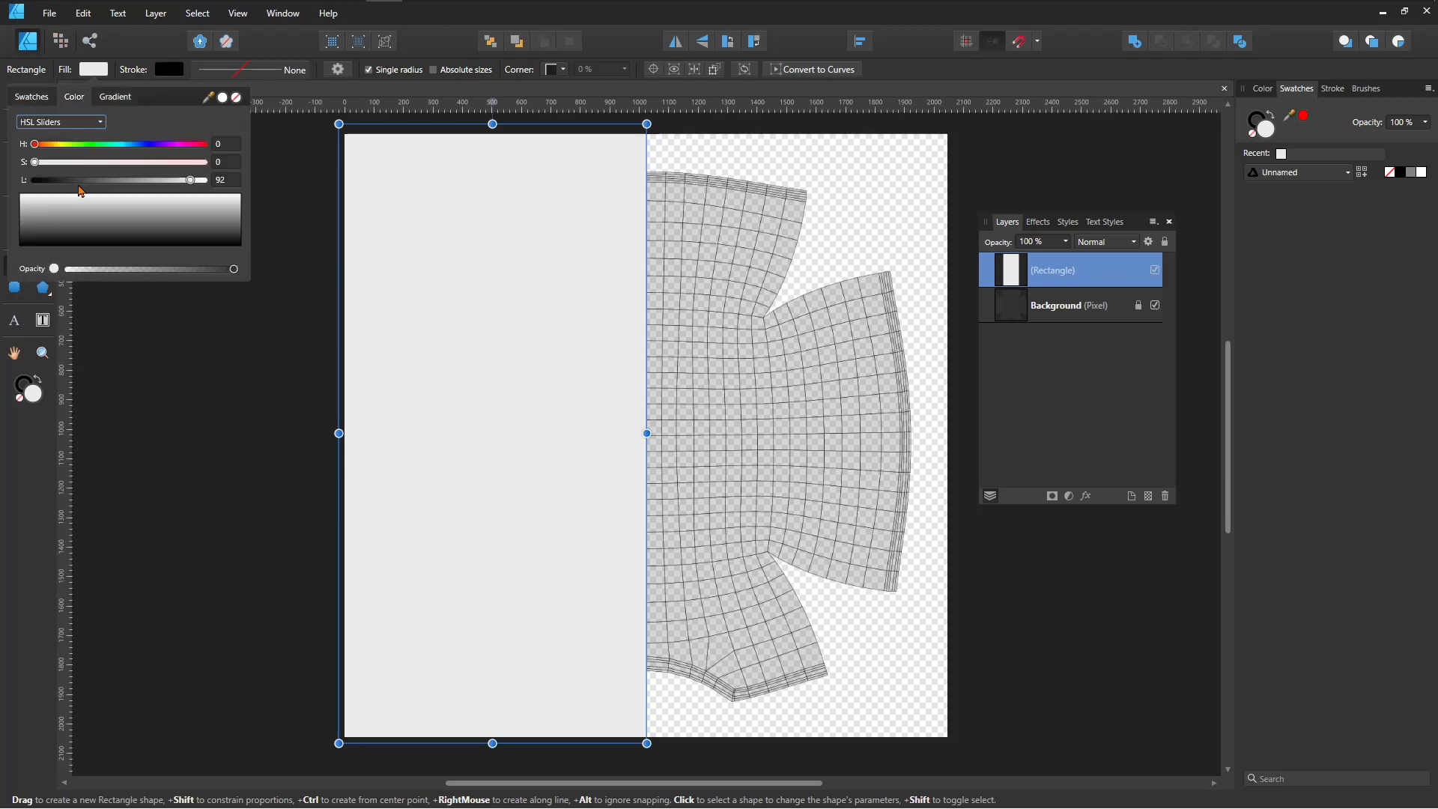
pyautogui.moveTo(121, 146); pyautogui.dragTo(123, 149)
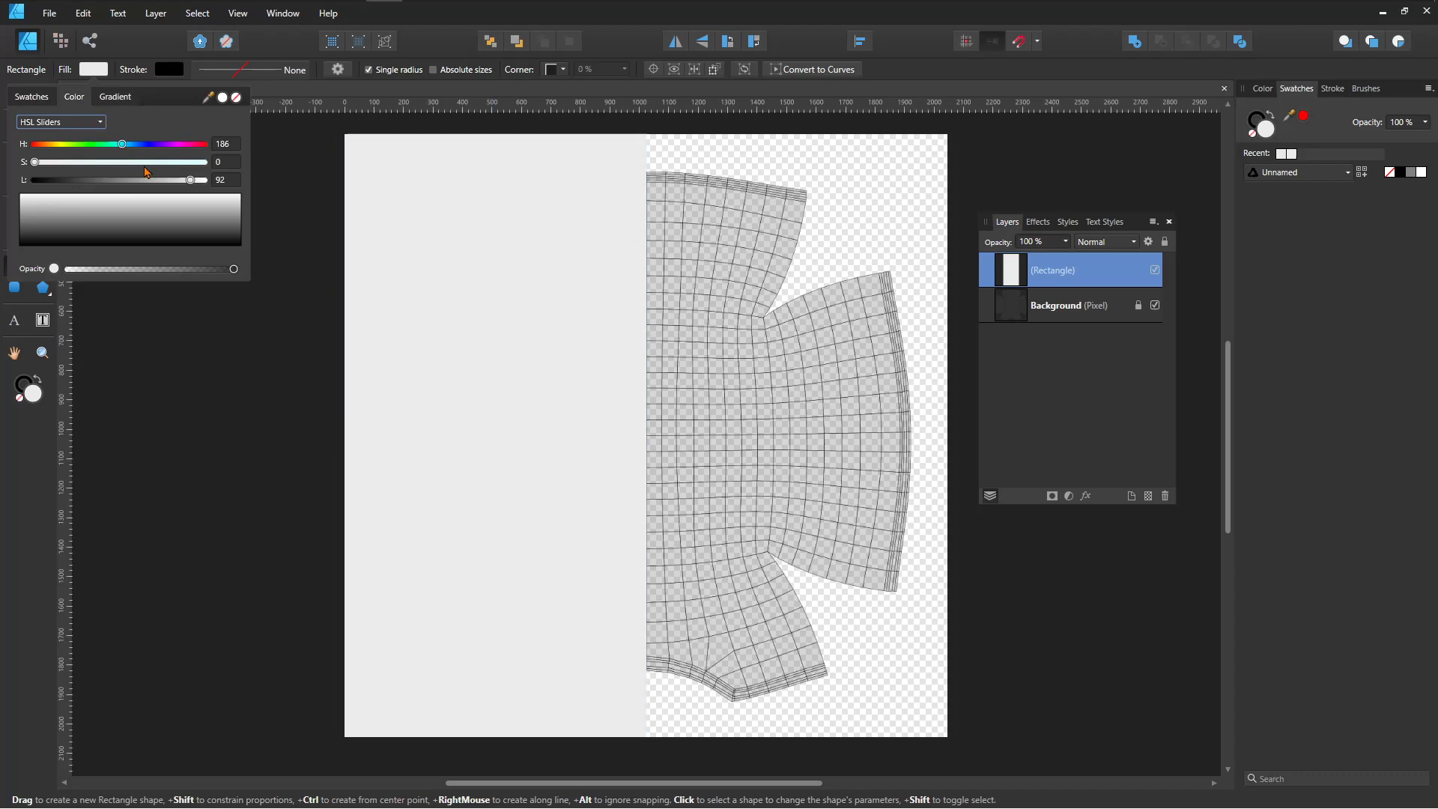
pyautogui.moveTo(35, 163); pyautogui.dragTo(129, 190)
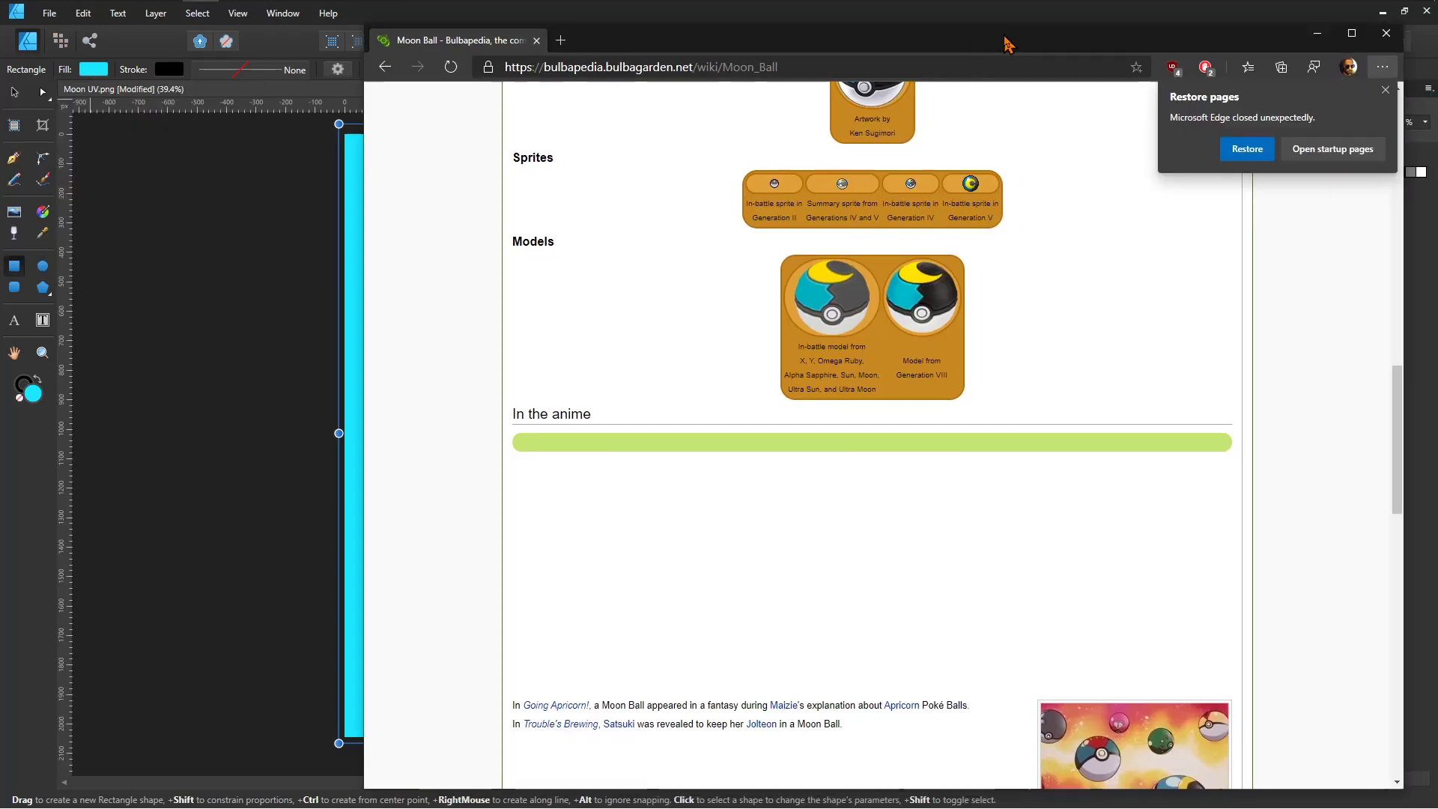
pyautogui.moveTo(1004, 42); pyautogui.dragTo(1299, 152)
pyautogui.hotkey('alt', 'Tab')
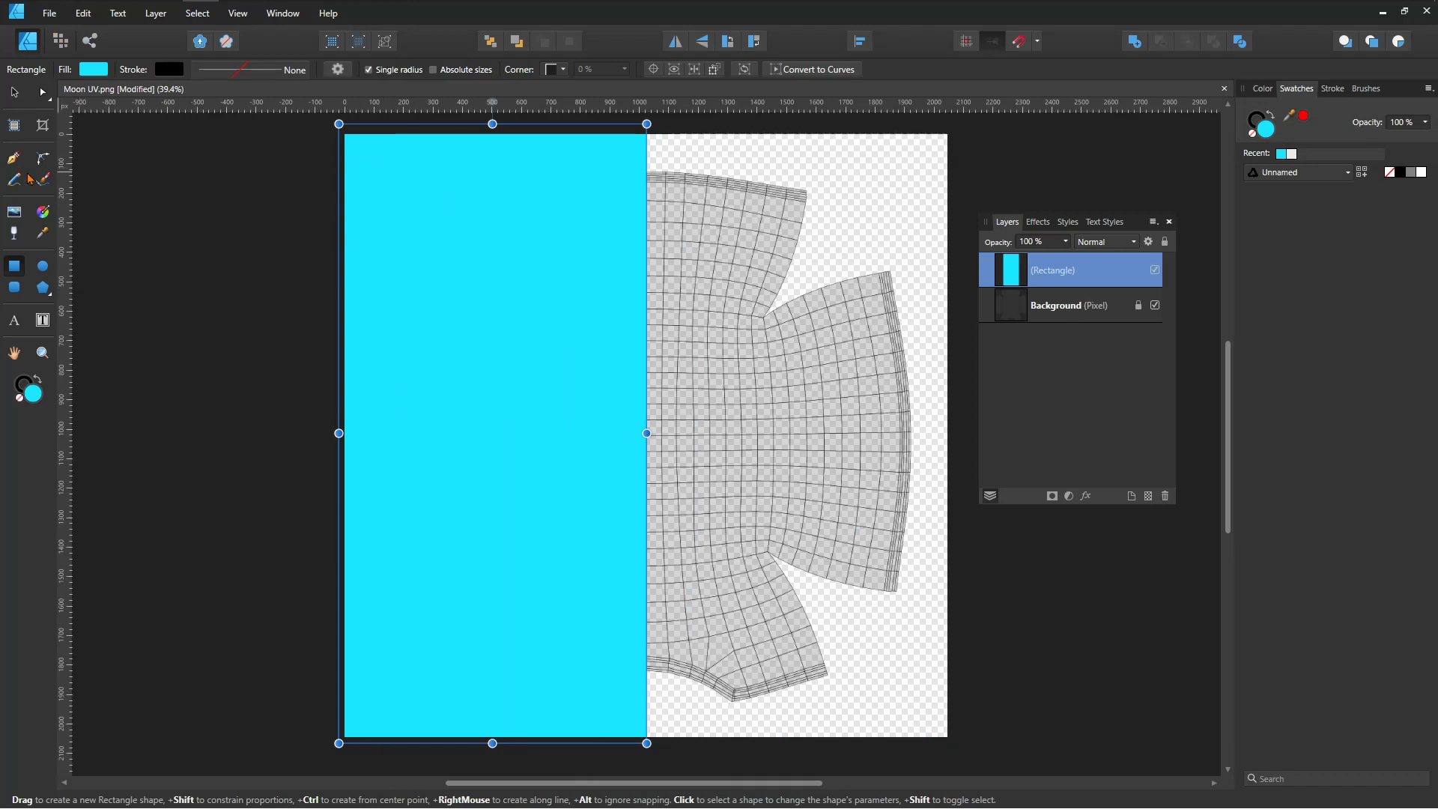
# Copy the cyan rectangle onto the right half and move both rectangles behind the UV Background layer.
pyautogui.click(14, 92)
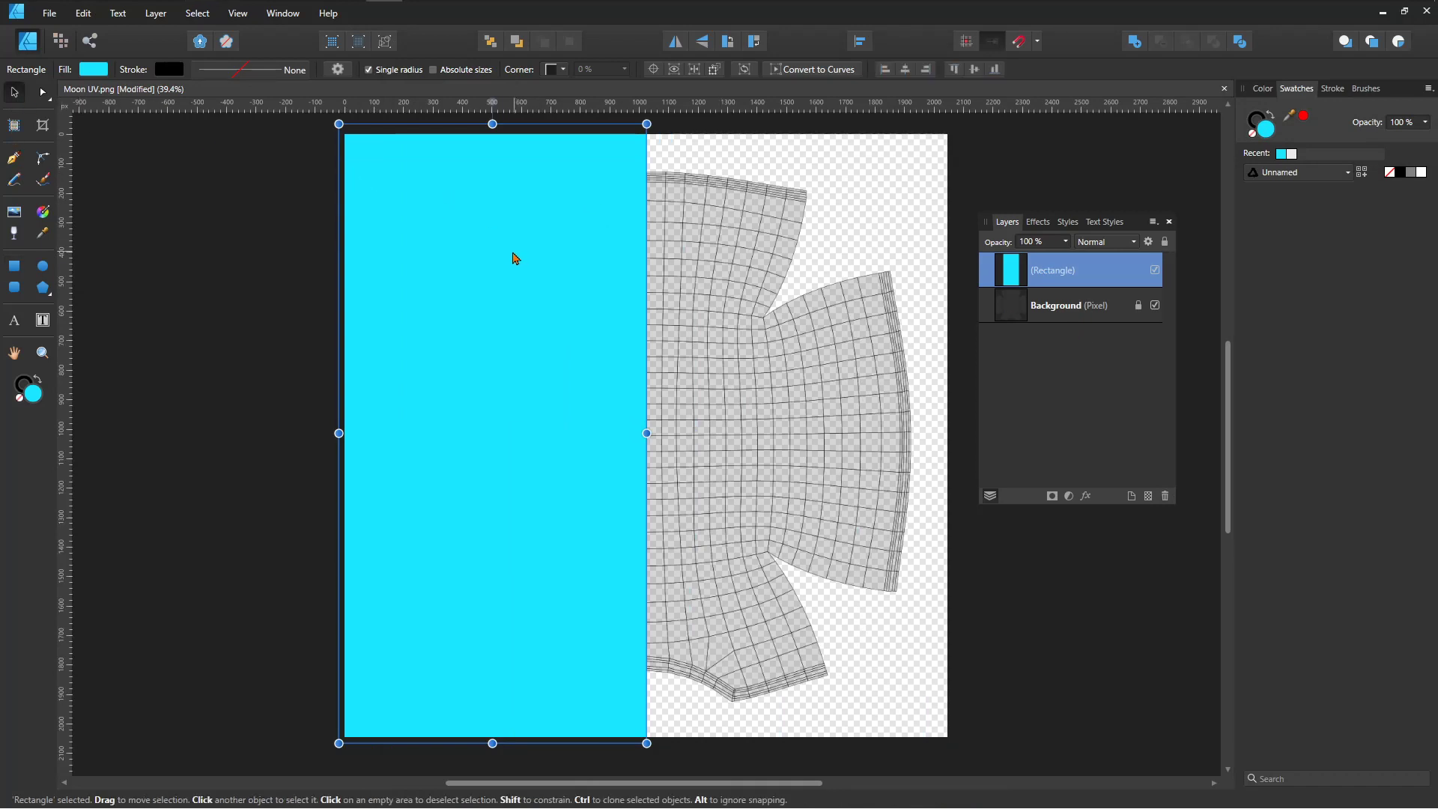
pyautogui.moveTo(514, 260)
pyautogui.mouseDown()
pyautogui.moveTo(725, 275)
pyautogui.moveTo(821, 261)
pyautogui.mouseUp()
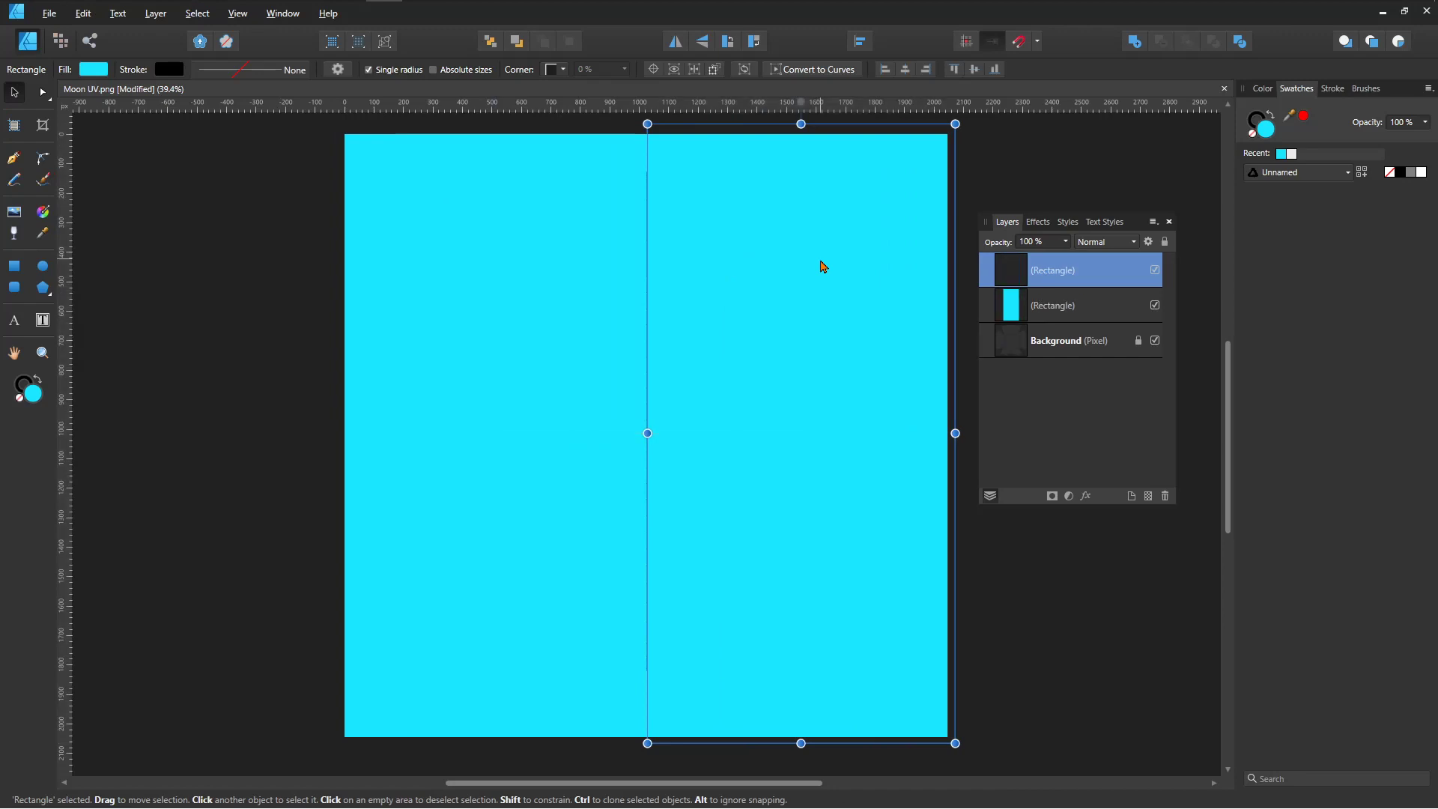
pyautogui.rightClick(718, 235)
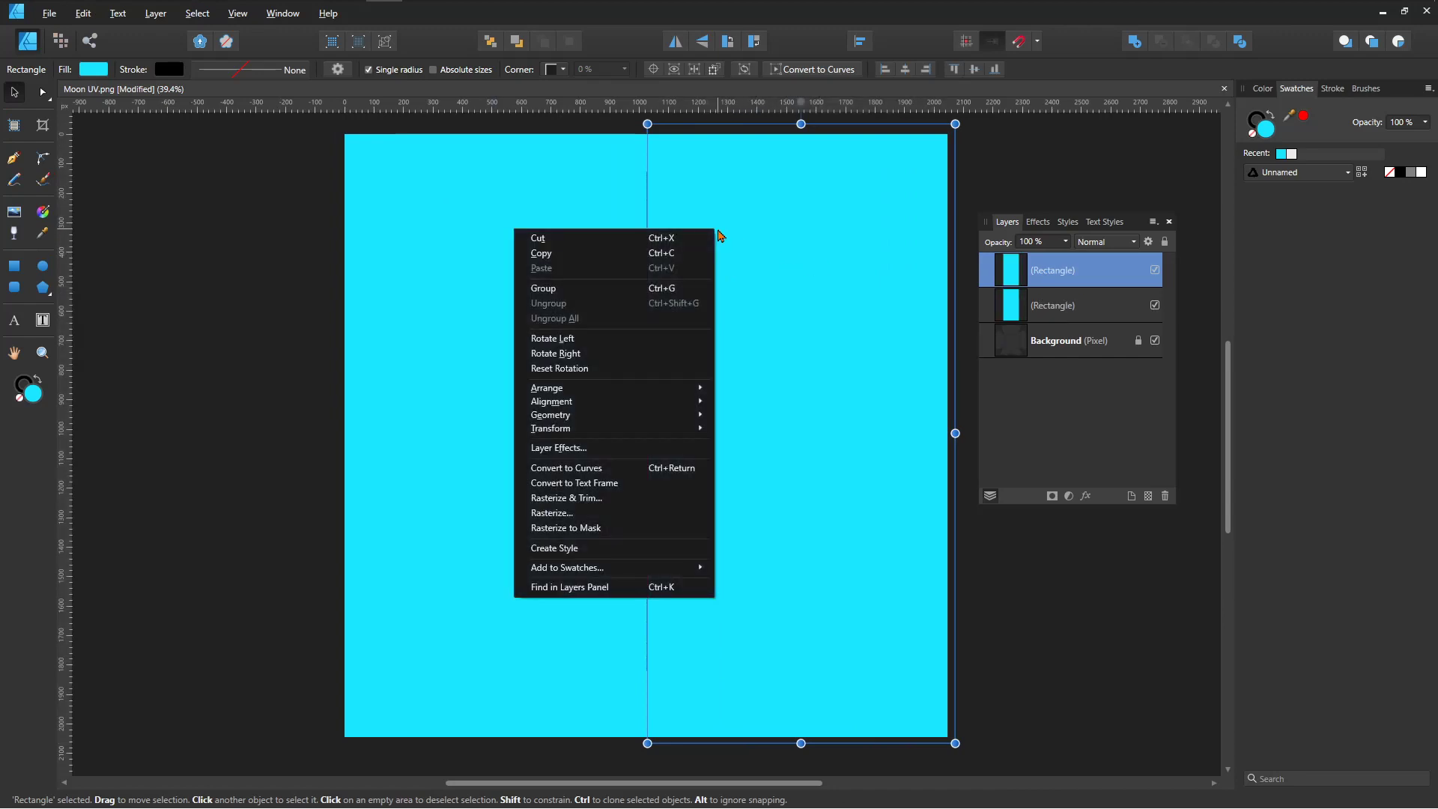
pyautogui.moveTo(646, 391)
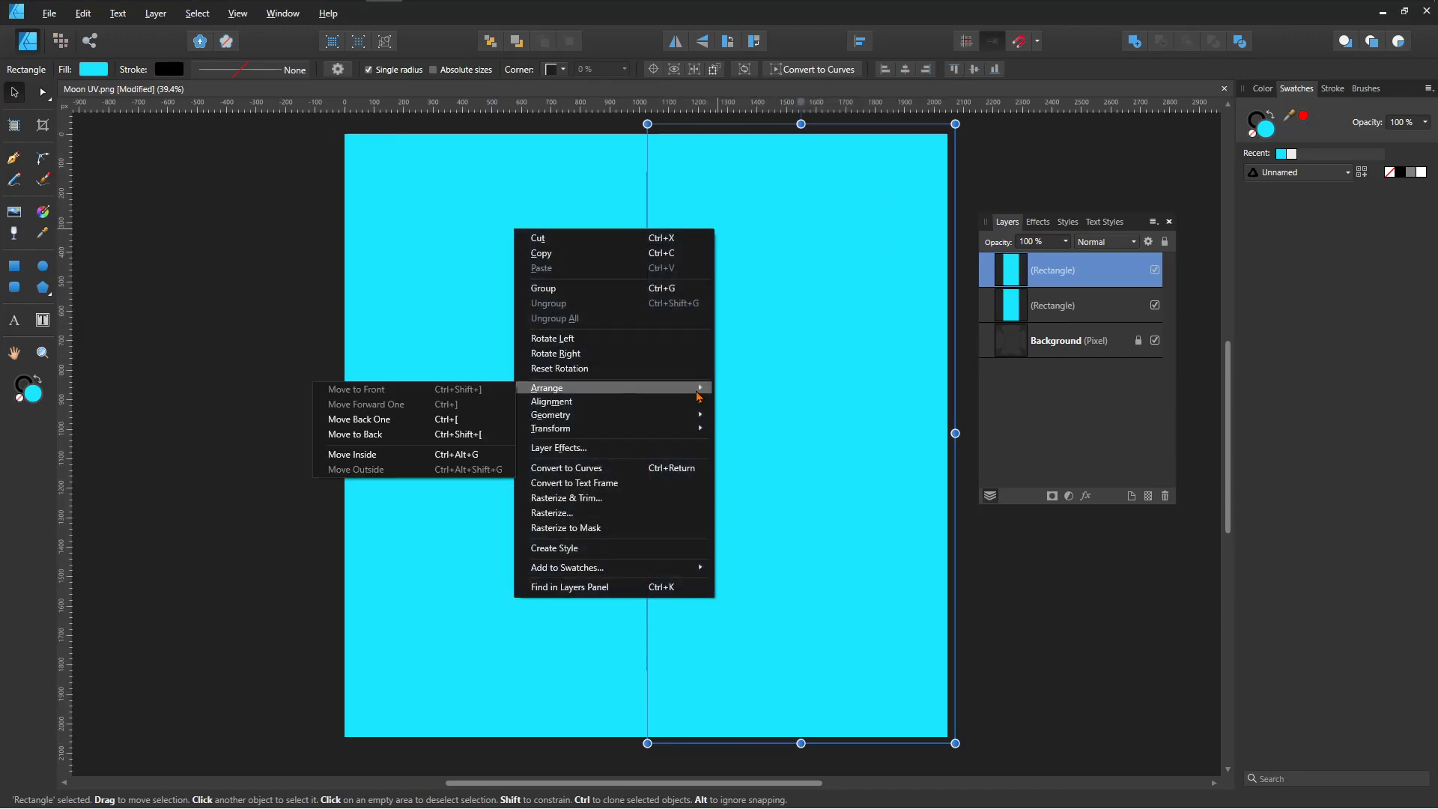
pyautogui.click(425, 436)
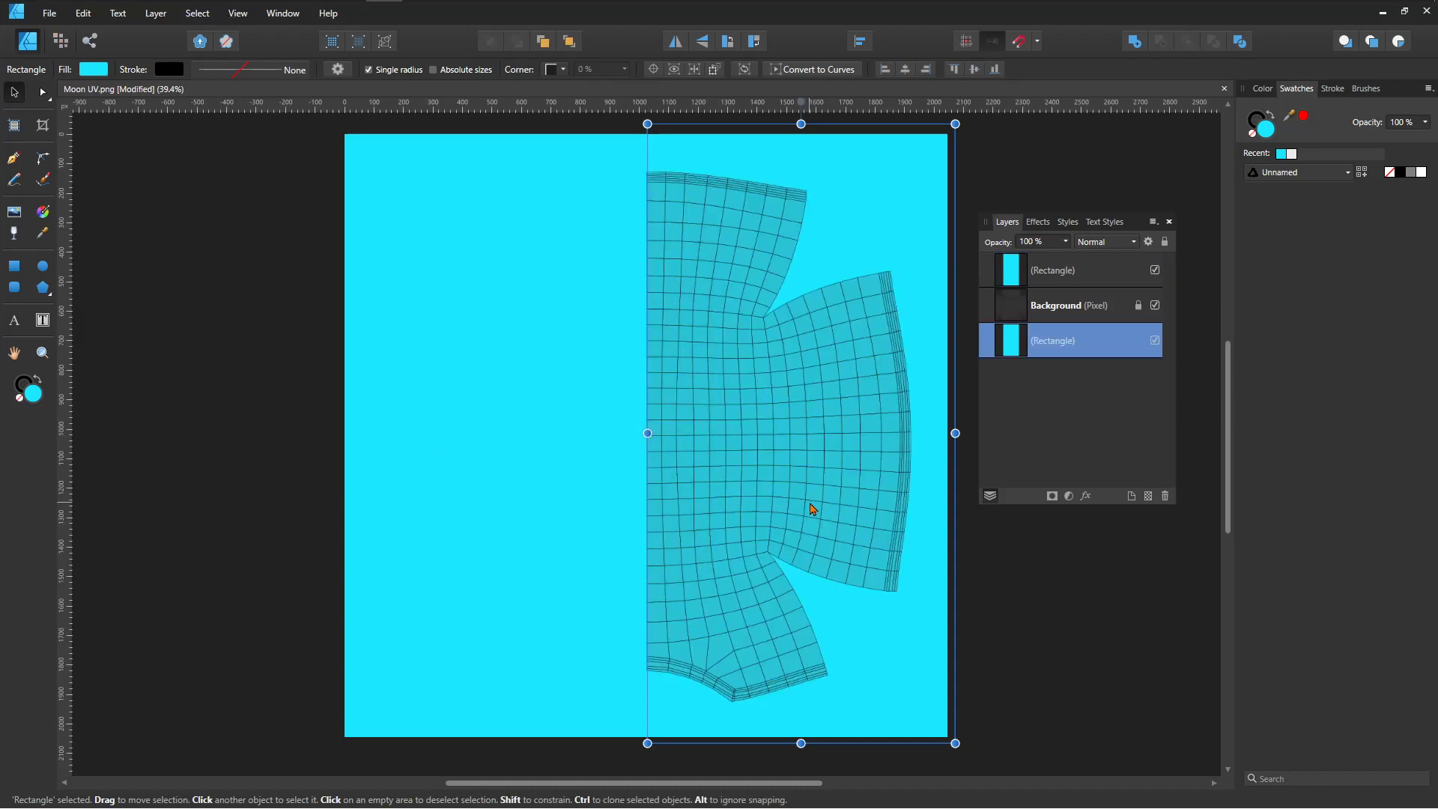
pyautogui.doubleClick(1076, 345)
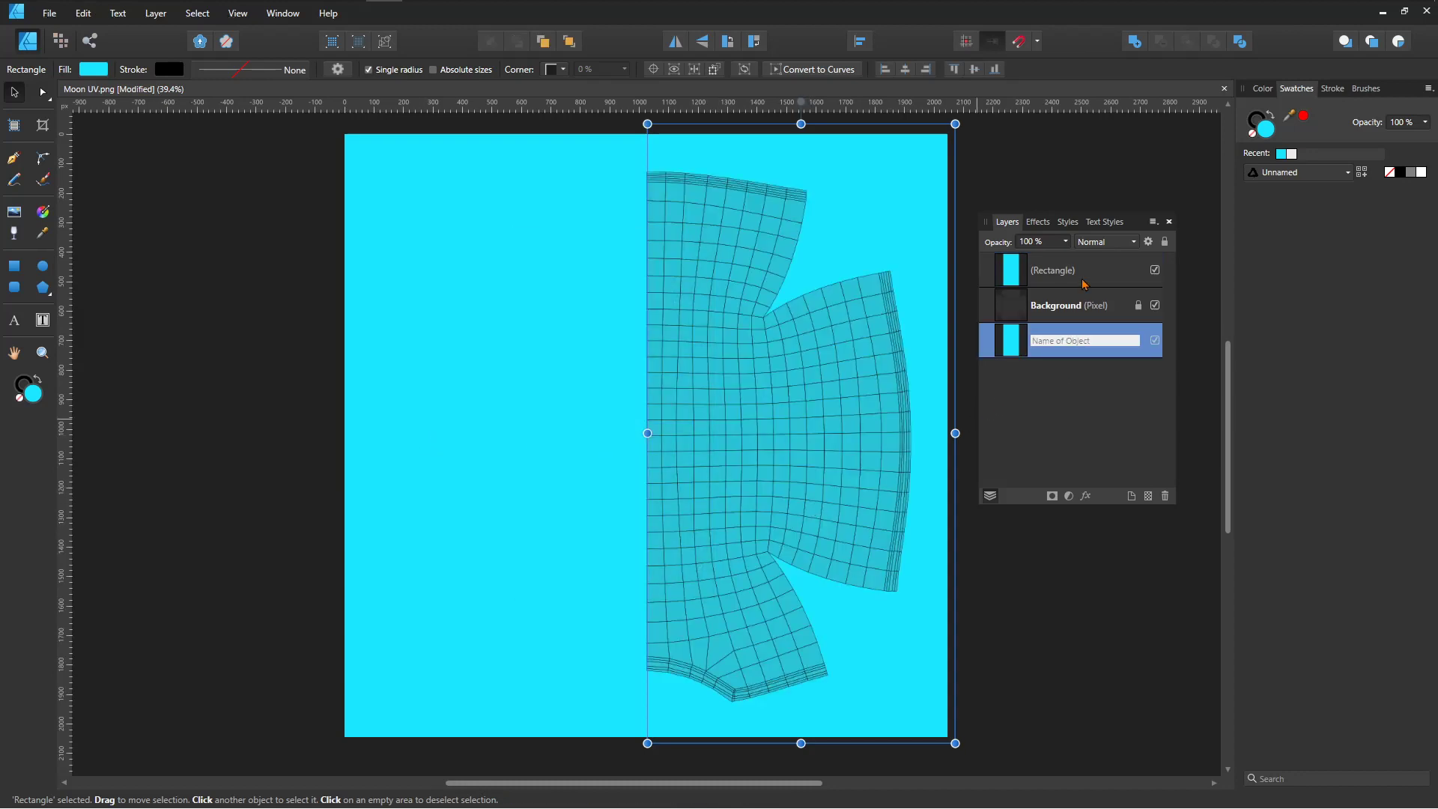
pyautogui.moveTo(1084, 284); pyautogui.dragTo(1090, 324)
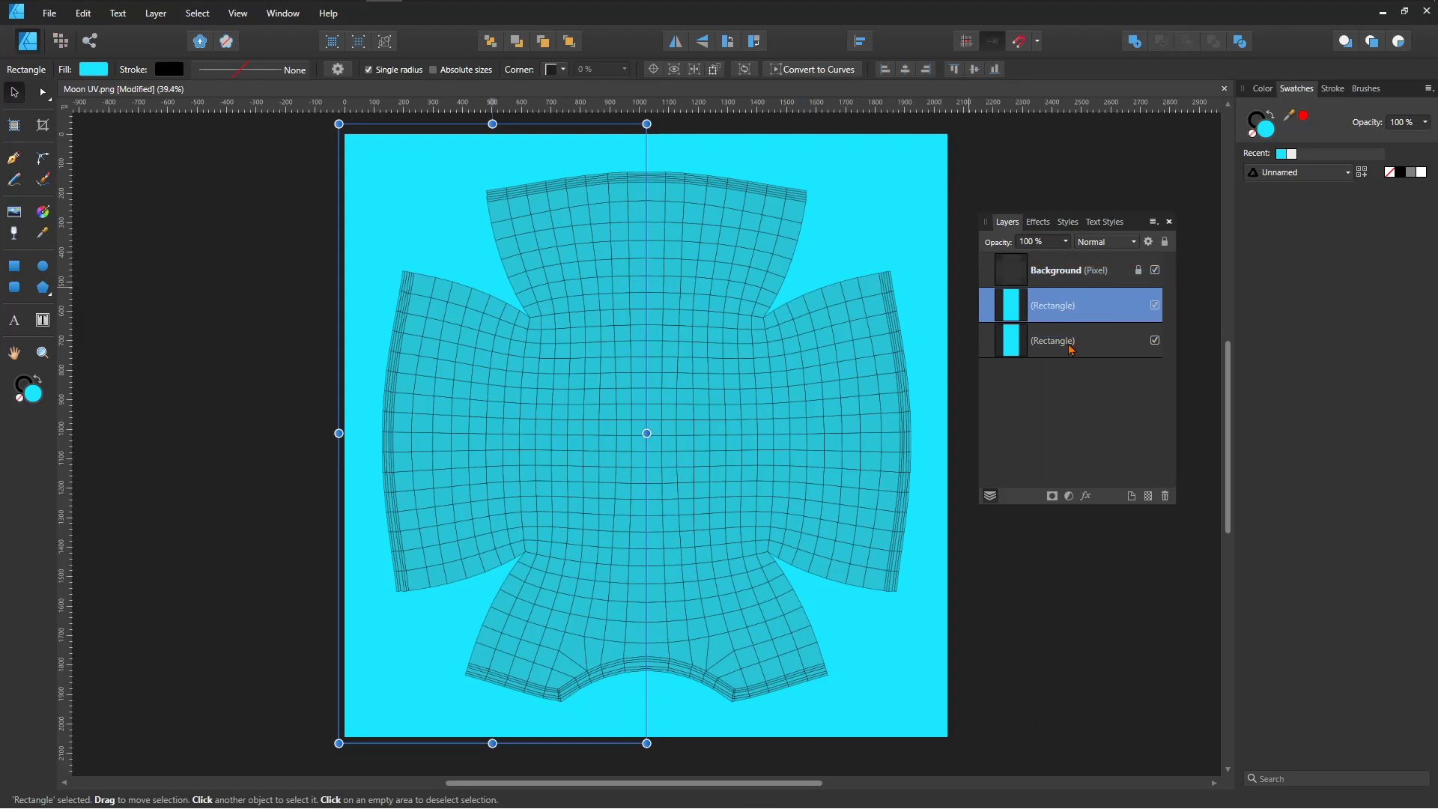
# Darken the right-half rectangle's fill to near-black, lightness 4.
pyautogui.click(1072, 349)
pyautogui.click(105, 69)
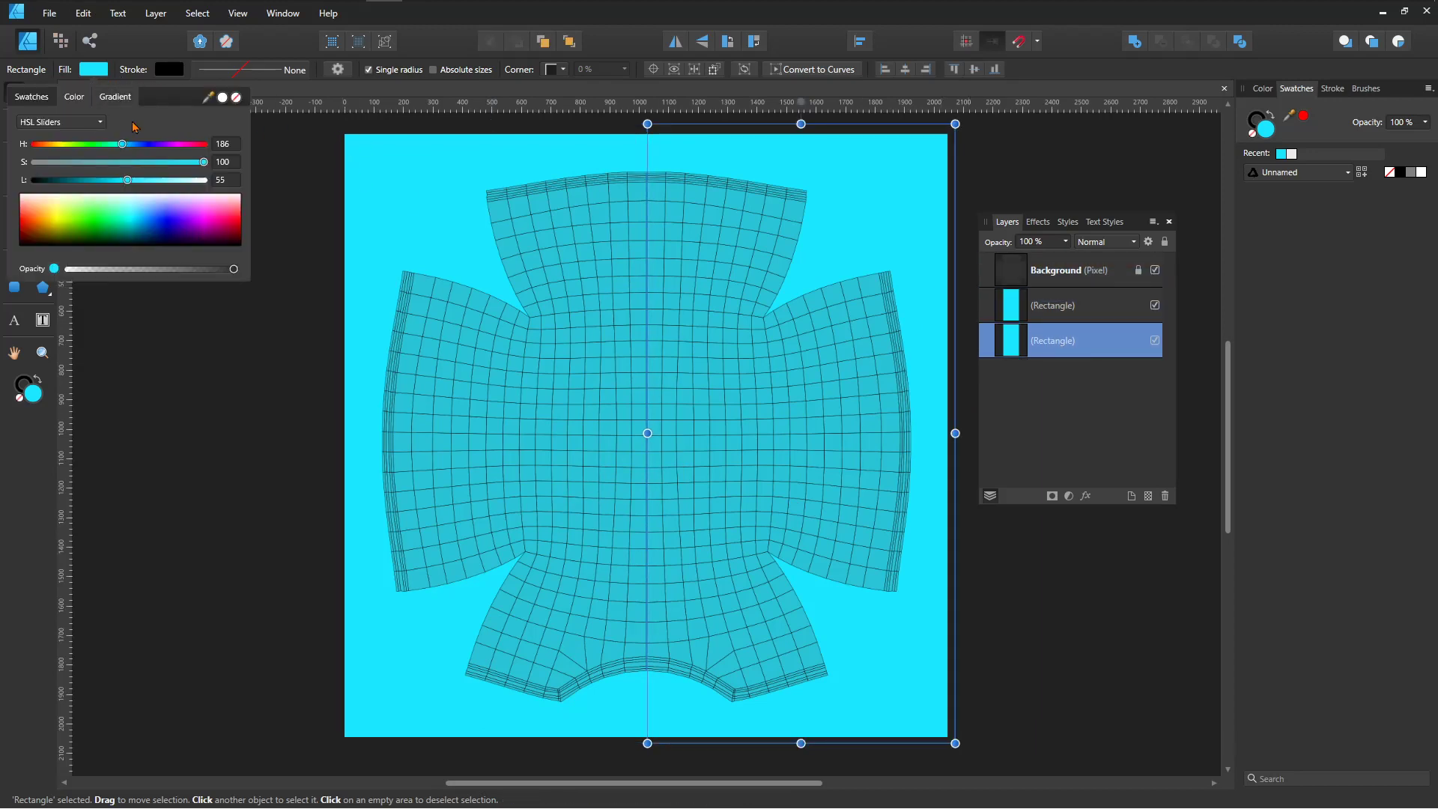
pyautogui.moveTo(129, 180); pyautogui.dragTo(46, 191)
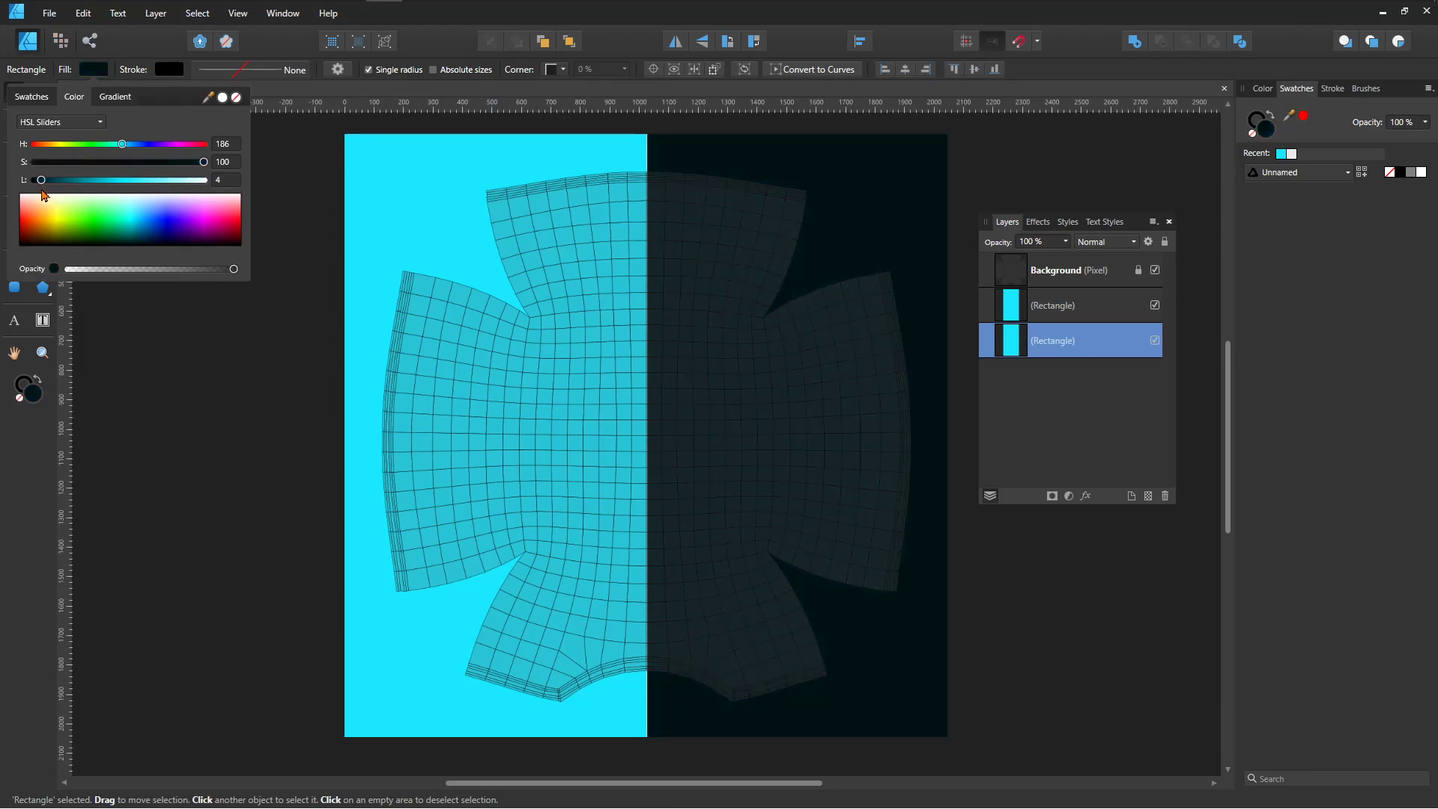
pyautogui.moveTo(44, 196); pyautogui.dragTo(43, 196)
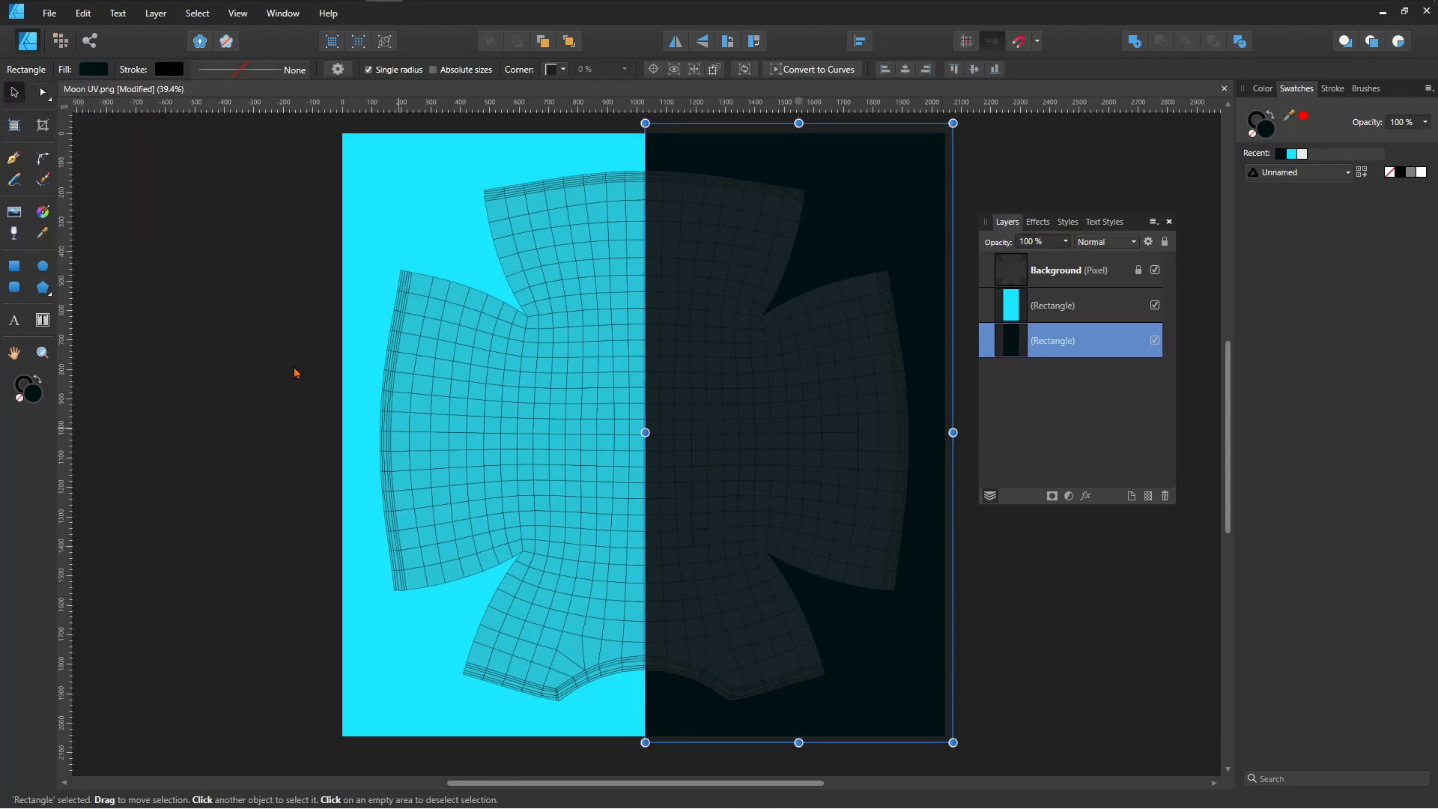
# Draw a dark circle out from the canvas centre, sized about 700 px wide.
pyautogui.click(42, 266)
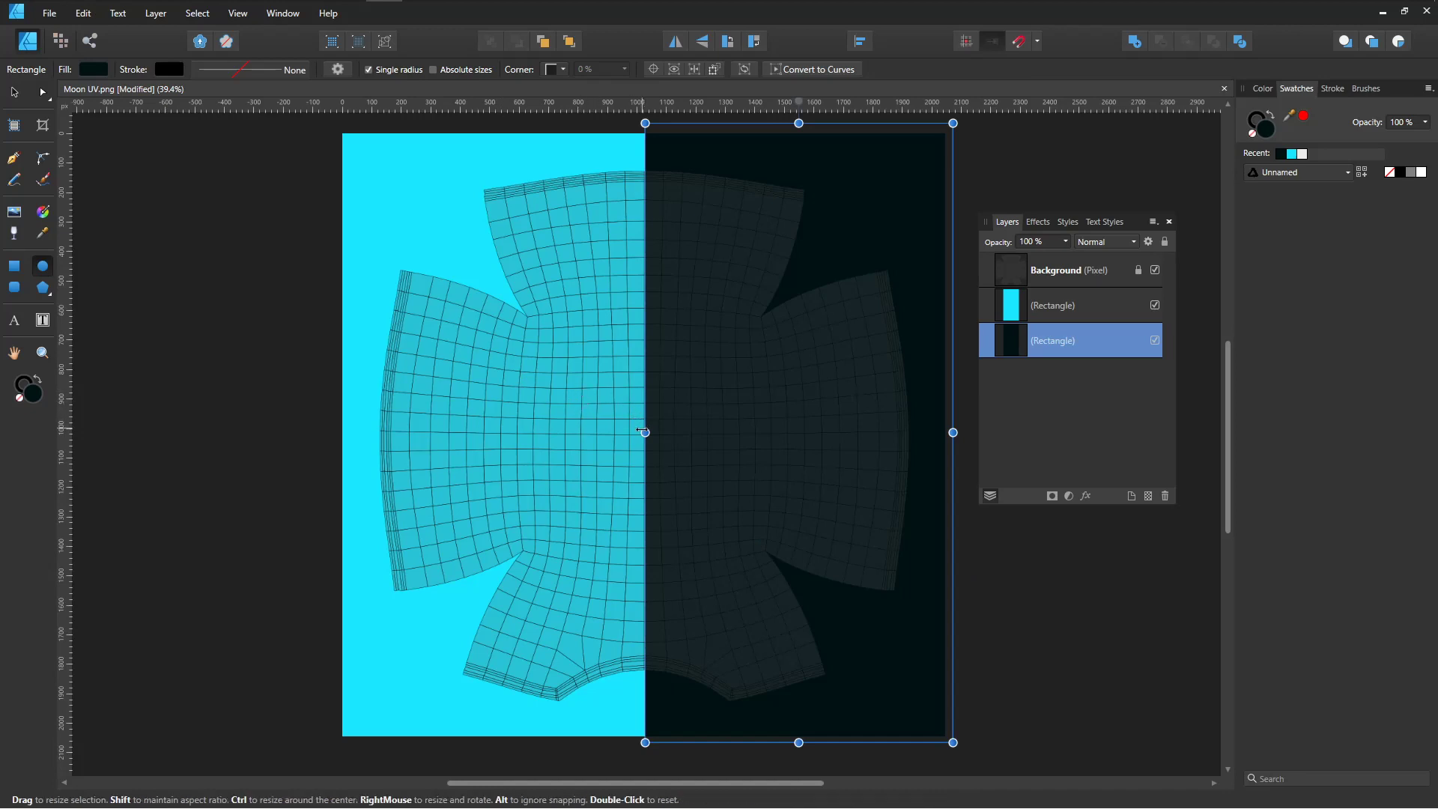
pyautogui.click(215, 371)
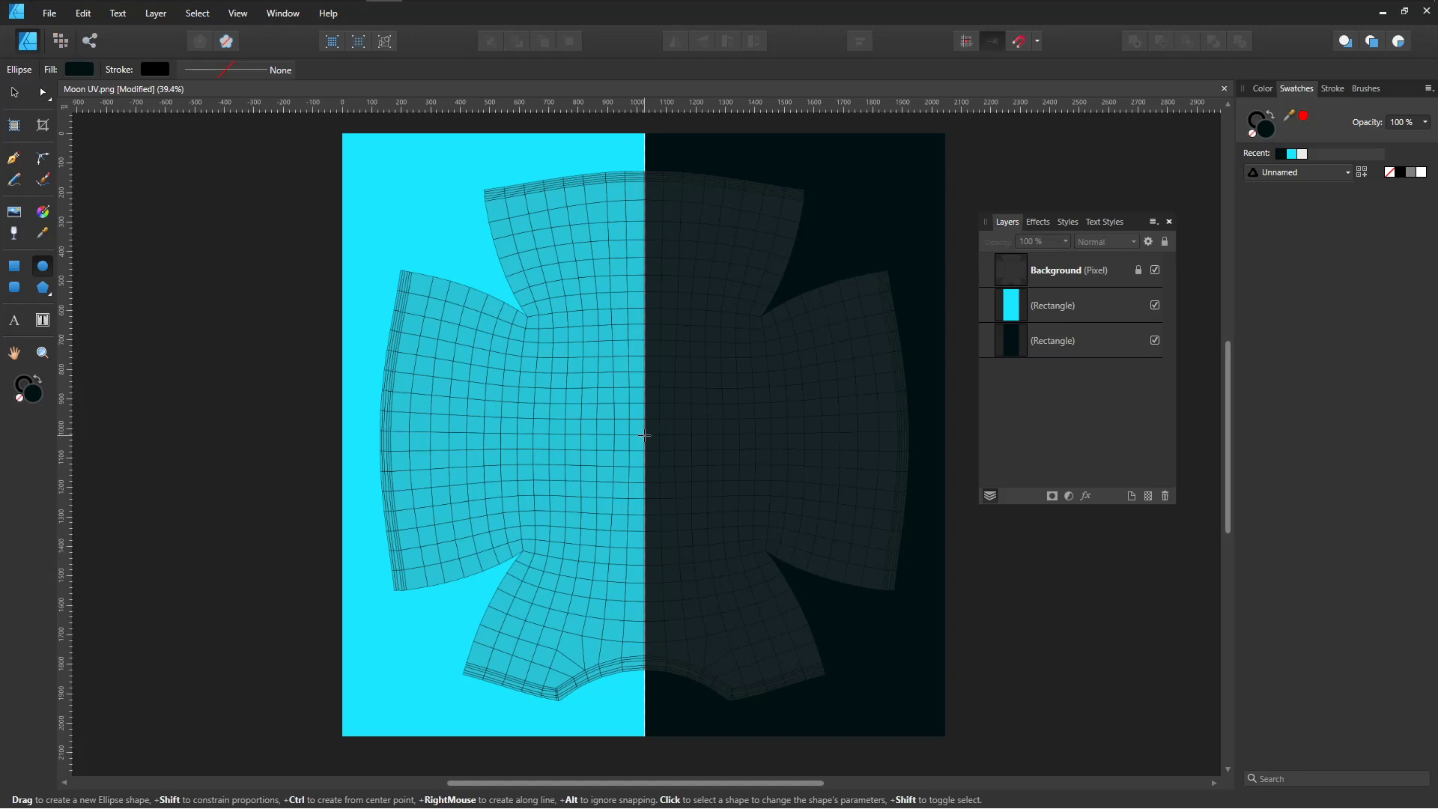
pyautogui.keyDown('ctrl'); pyautogui.keyDown('shift'); pyautogui.moveTo(644, 435); pyautogui.dragTo(820, 388); pyautogui.keyUp('shift'); pyautogui.keyUp('ctrl')
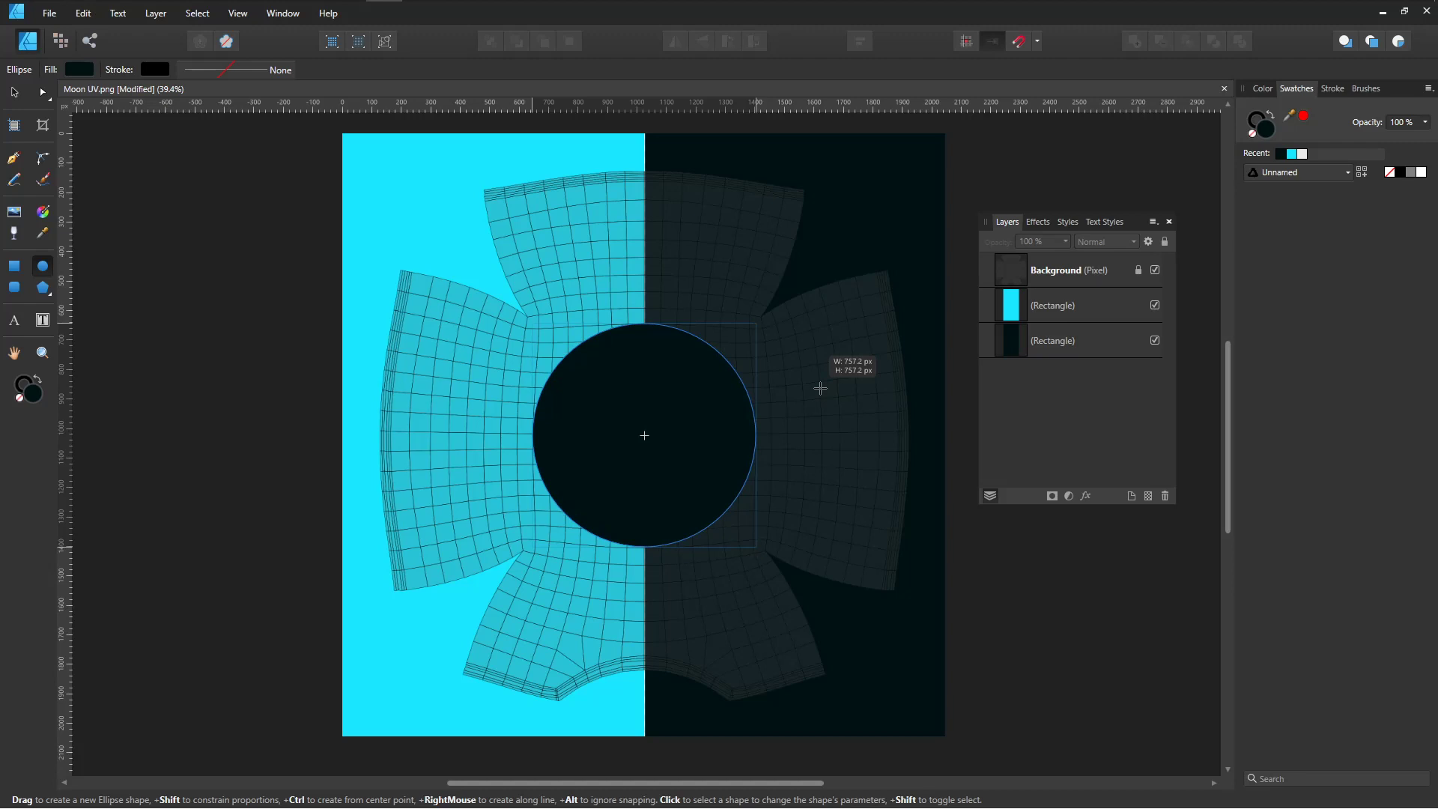
pyautogui.keyDown('ctrl'); pyautogui.keyDown('shift'); pyautogui.moveTo(820, 388); pyautogui.dragTo(820, 388); pyautogui.keyUp('shift'); pyautogui.keyUp('ctrl')
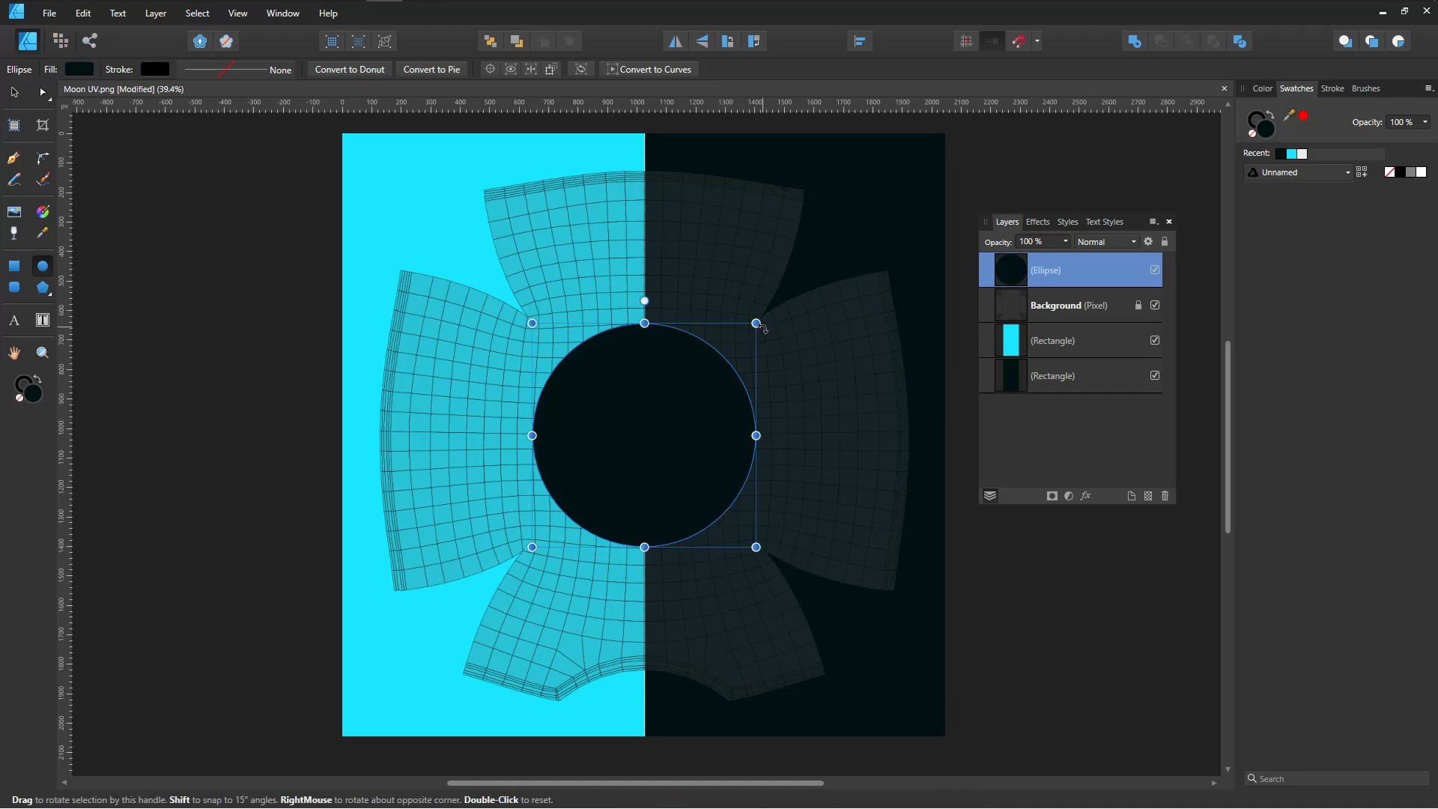
pyautogui.keyDown('ctrl'); pyautogui.keyDown('shift'); pyautogui.moveTo(755, 323); pyautogui.dragTo(749, 332); pyautogui.keyUp('shift'); pyautogui.keyUp('ctrl')
# Fill the centre circle yellow (hue 49, saturation 100, lightness 49) and duplicate it with Ctrl+J.
pyautogui.click(79, 69)
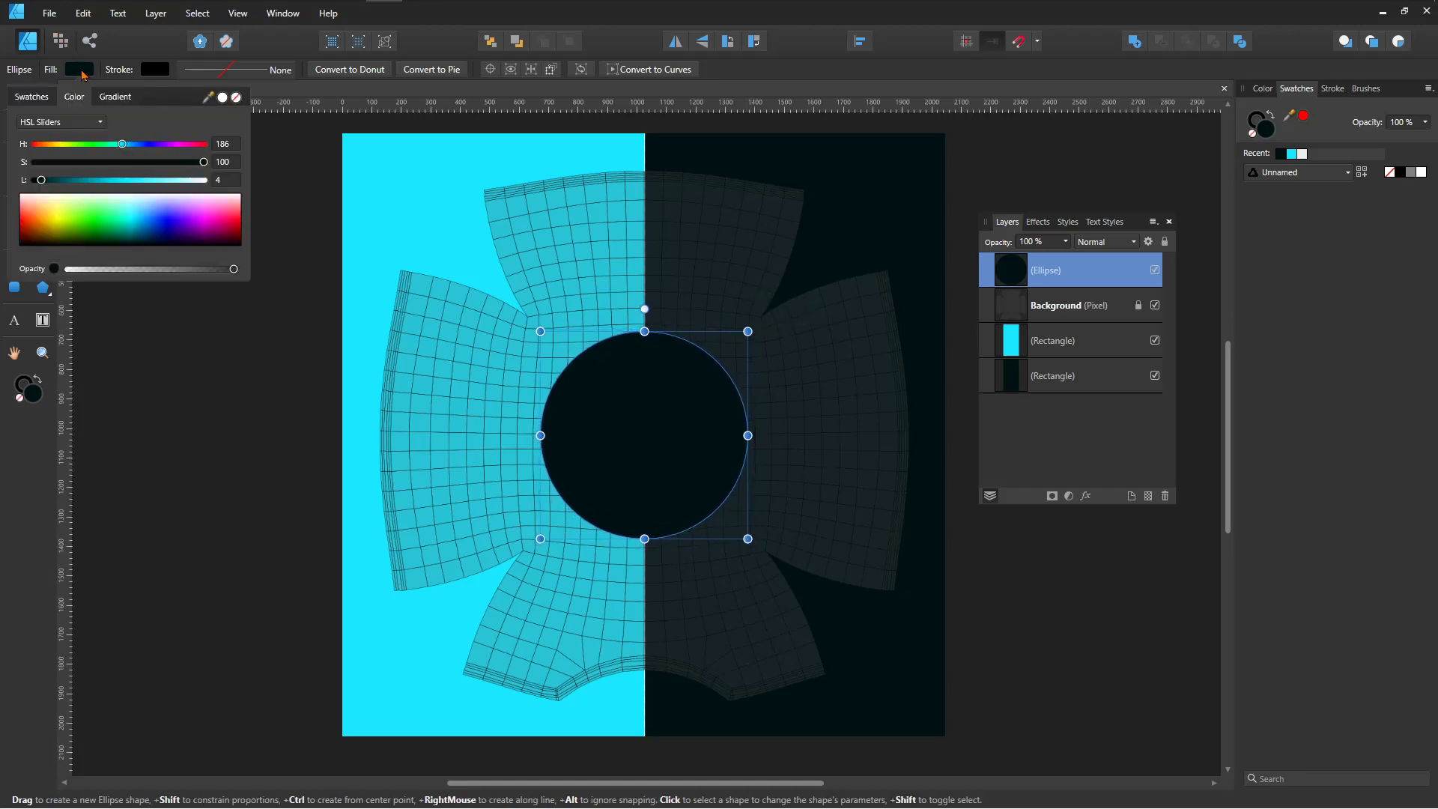
pyautogui.moveTo(122, 144); pyautogui.dragTo(60, 144)
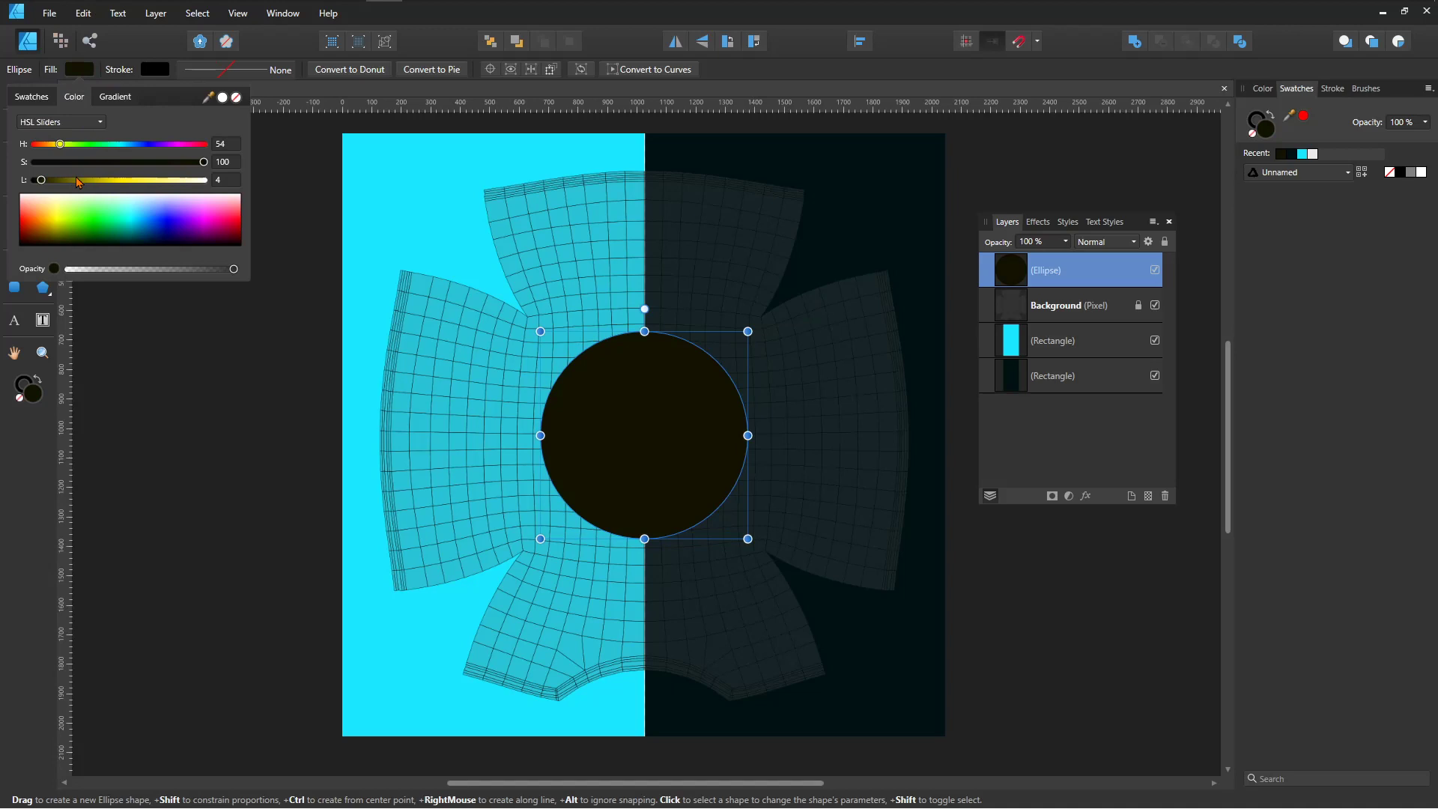
pyautogui.moveTo(117, 186)
pyautogui.mouseDown()
pyautogui.moveTo(94, 181)
pyautogui.moveTo(111, 186)
pyautogui.mouseUp()
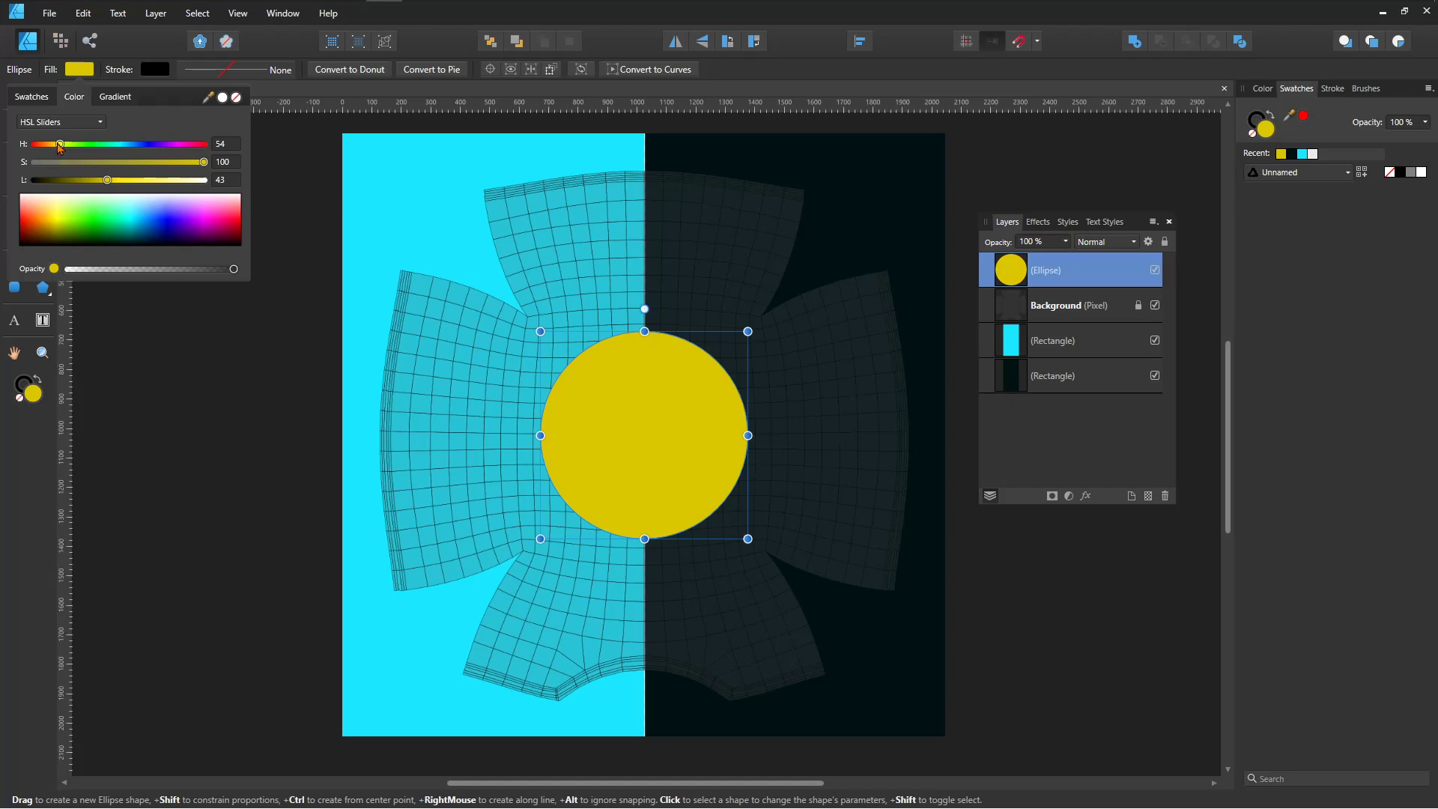
pyautogui.moveTo(60, 143); pyautogui.dragTo(118, 184)
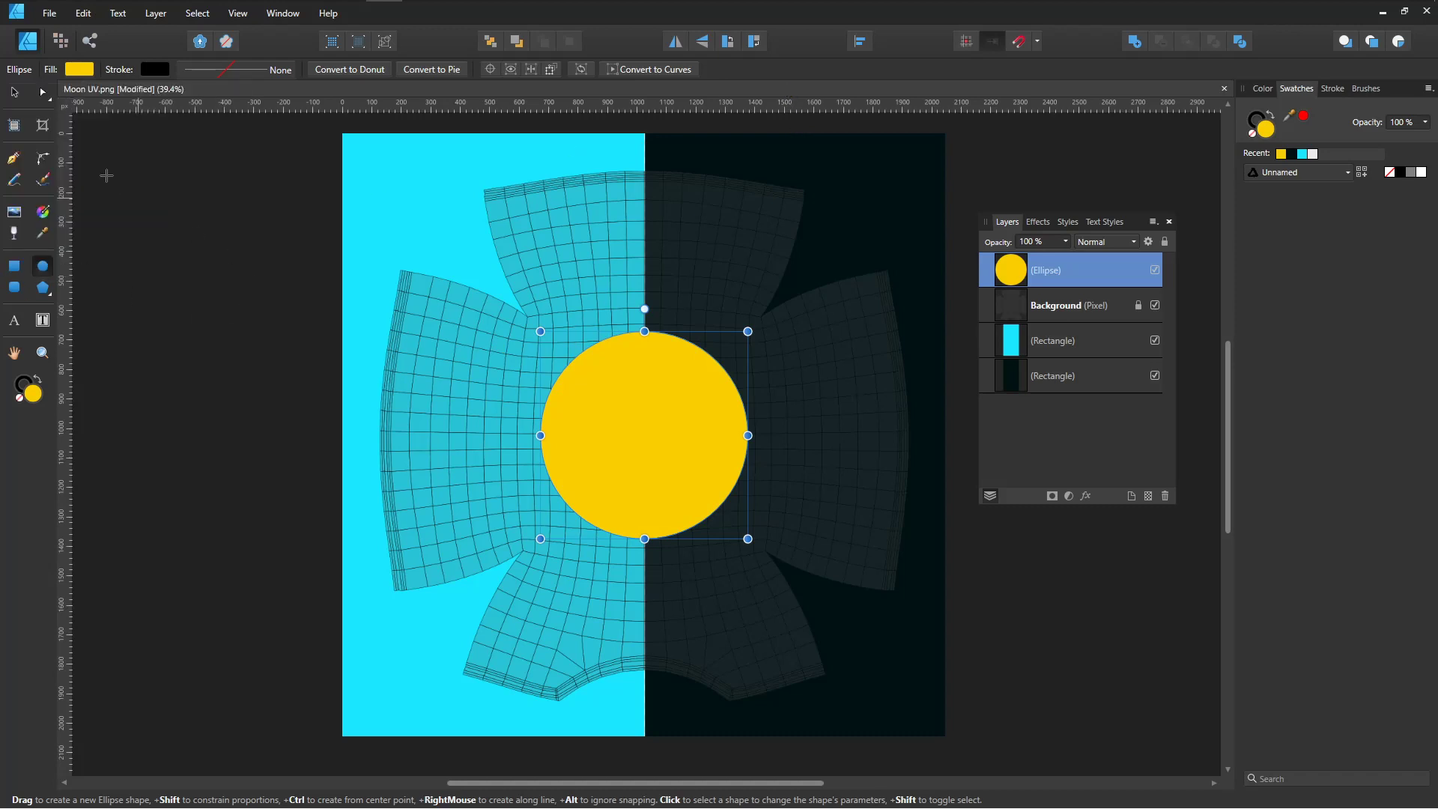
pyautogui.click(16, 95)
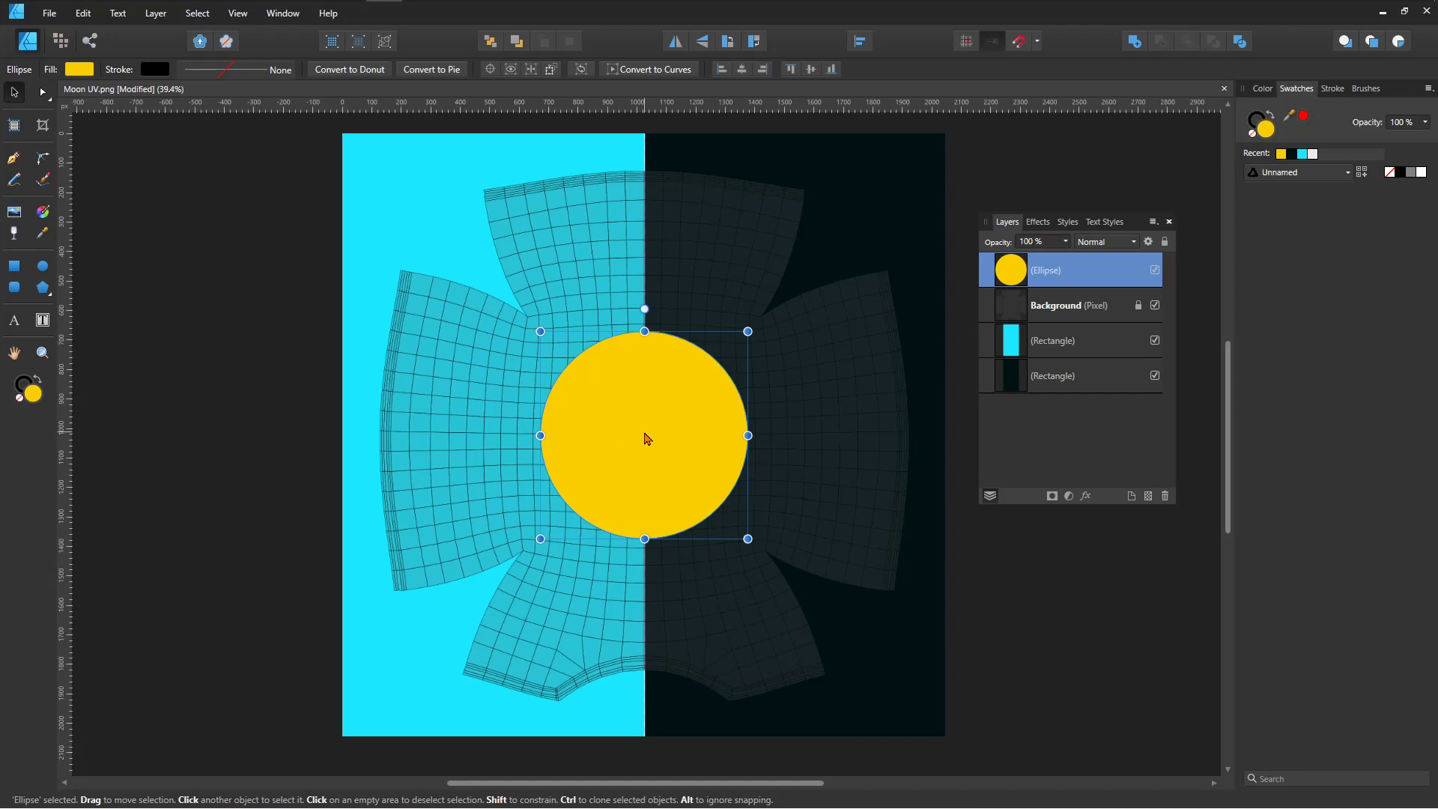
pyautogui.hotkey('ctrl', 'j')
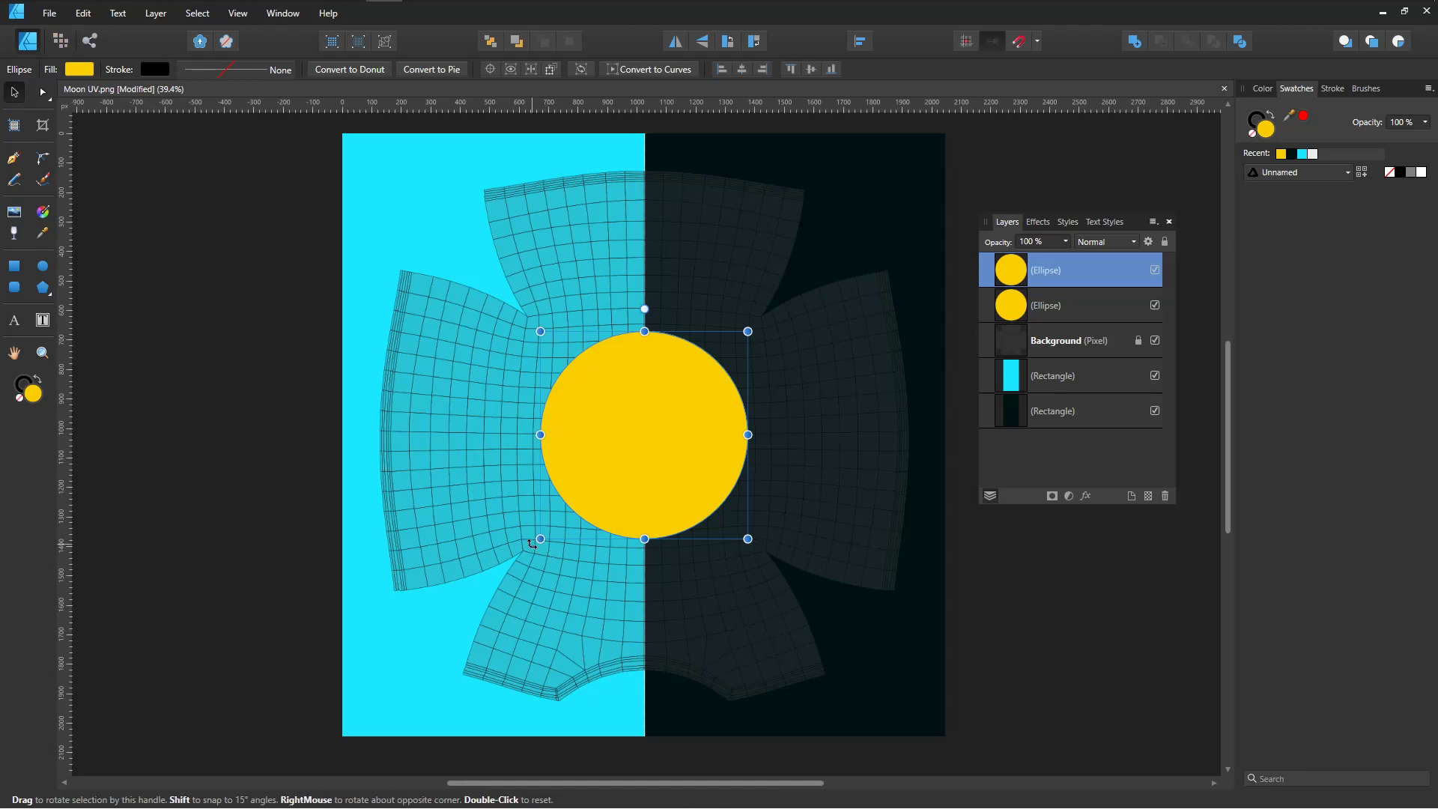
# Shrink the duplicate circle, shift it right, and fill it with the dark half's colour.
pyautogui.keyDown('ctrl'); pyautogui.keyDown('shift'); pyautogui.moveTo(539, 539); pyautogui.dragTo(578, 503); pyautogui.keyUp('shift'); pyautogui.keyUp('ctrl')
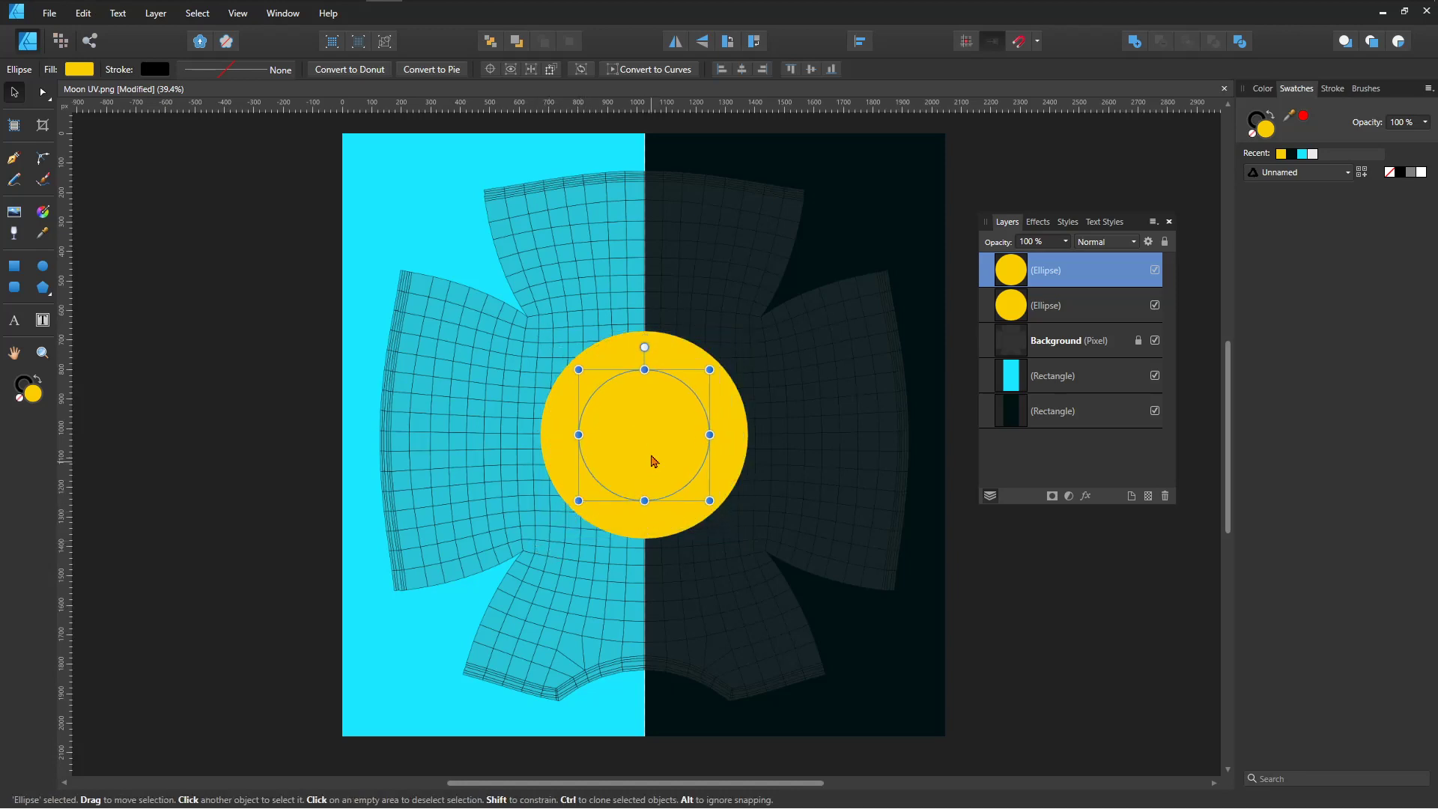
pyautogui.moveTo(653, 452); pyautogui.dragTo(703, 452)
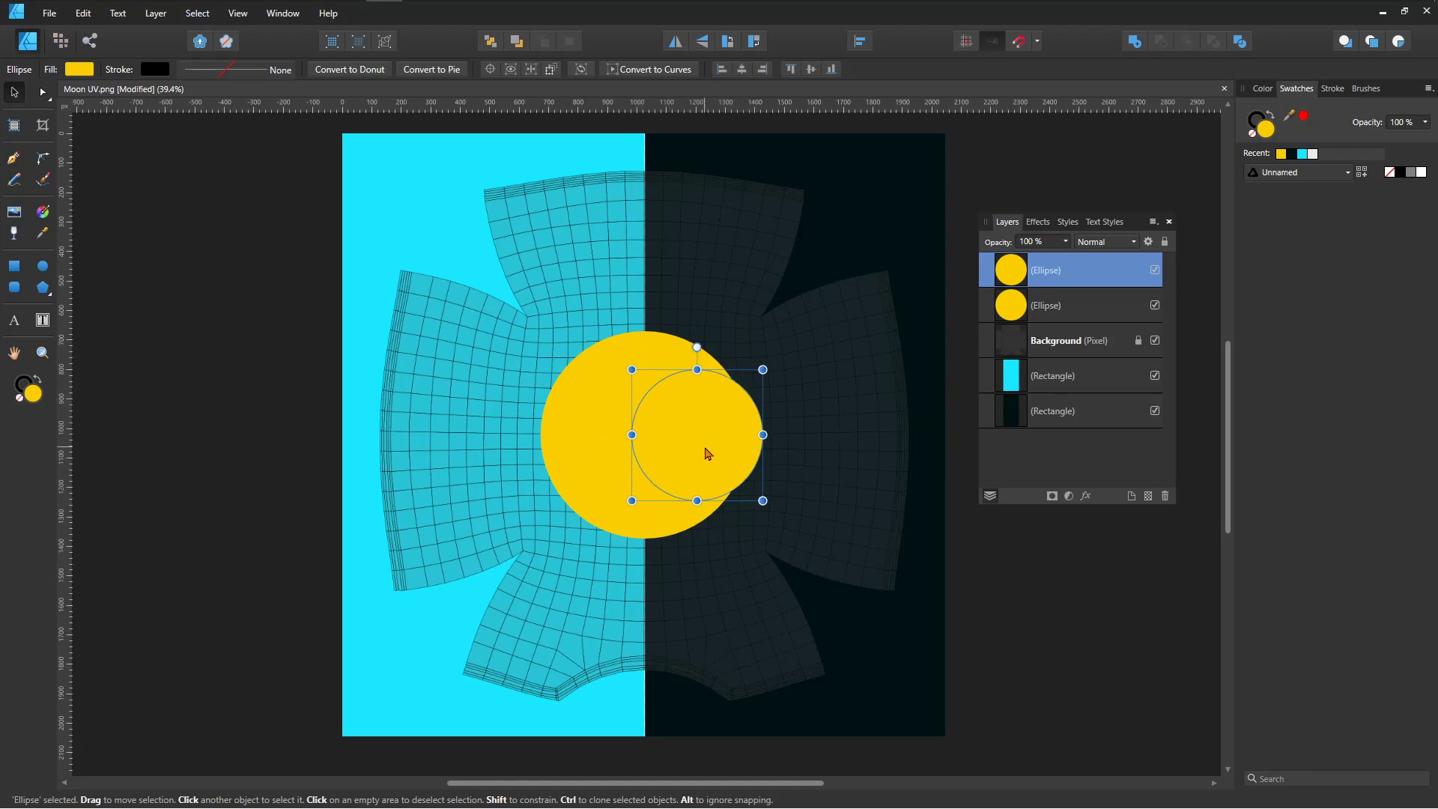
pyautogui.press('i')
pyautogui.click(876, 238)
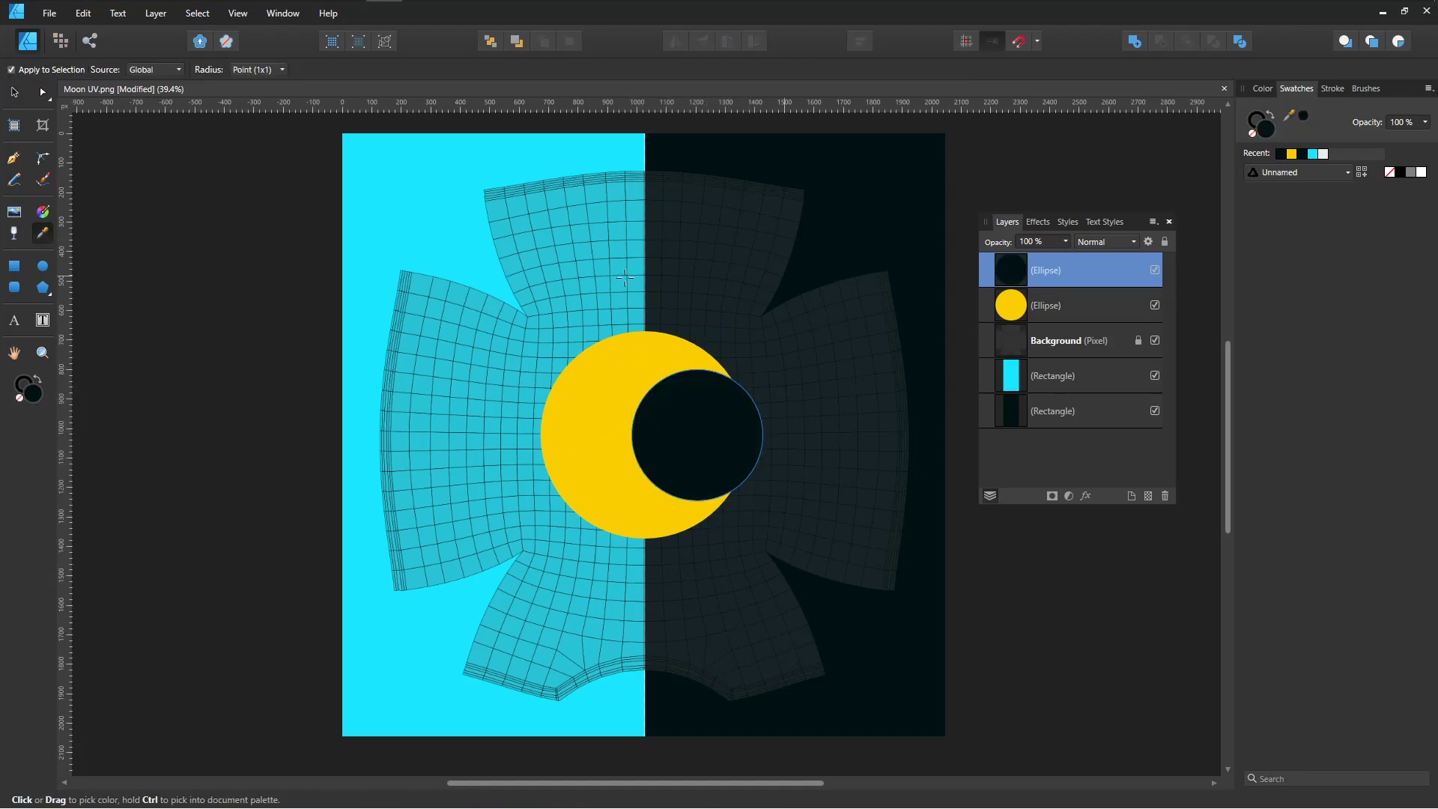
# Move the UV Background layer to the top of the layer stack.
pyautogui.click(13, 91)
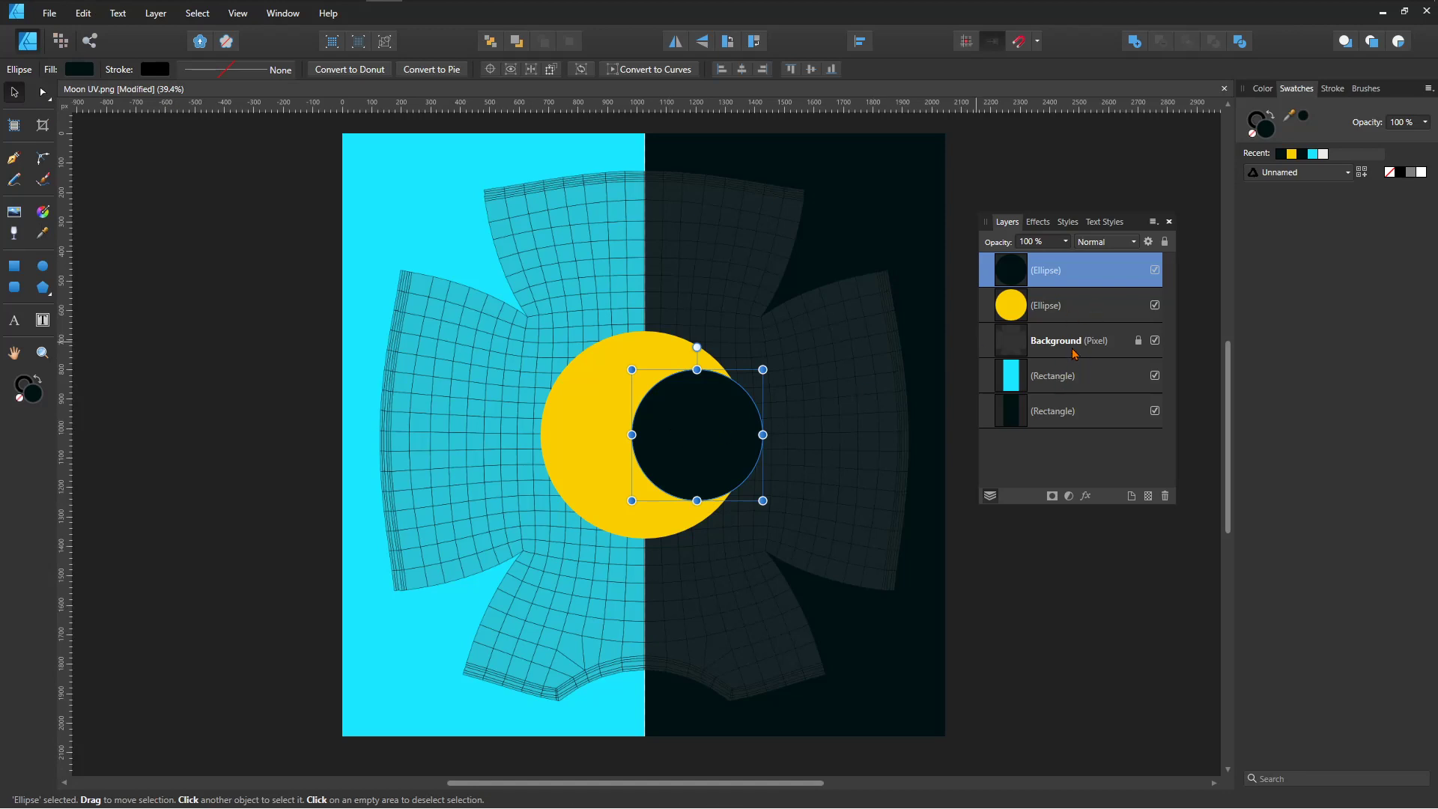
pyautogui.moveTo(1075, 354); pyautogui.dragTo(1071, 255)
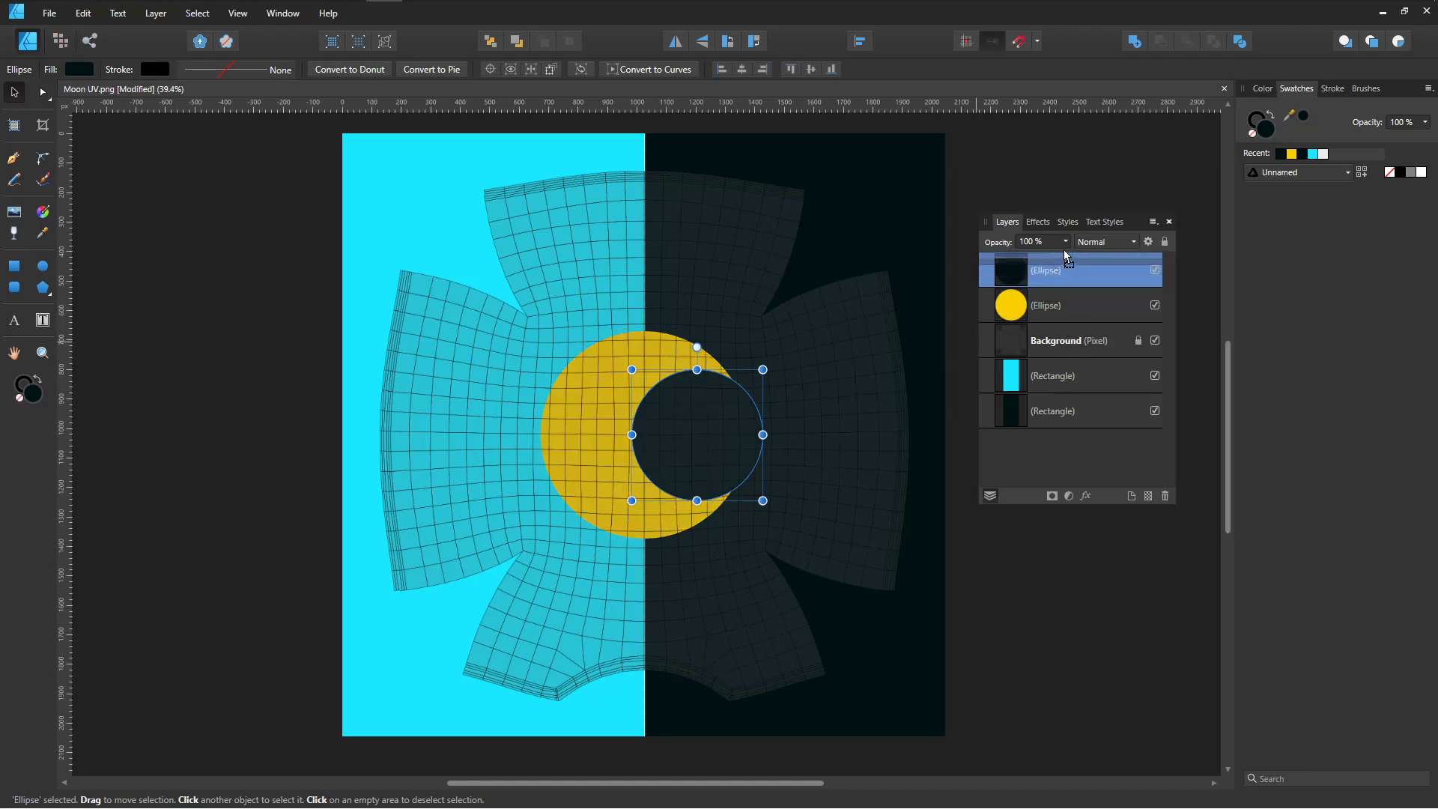
pyautogui.click(858, 654)
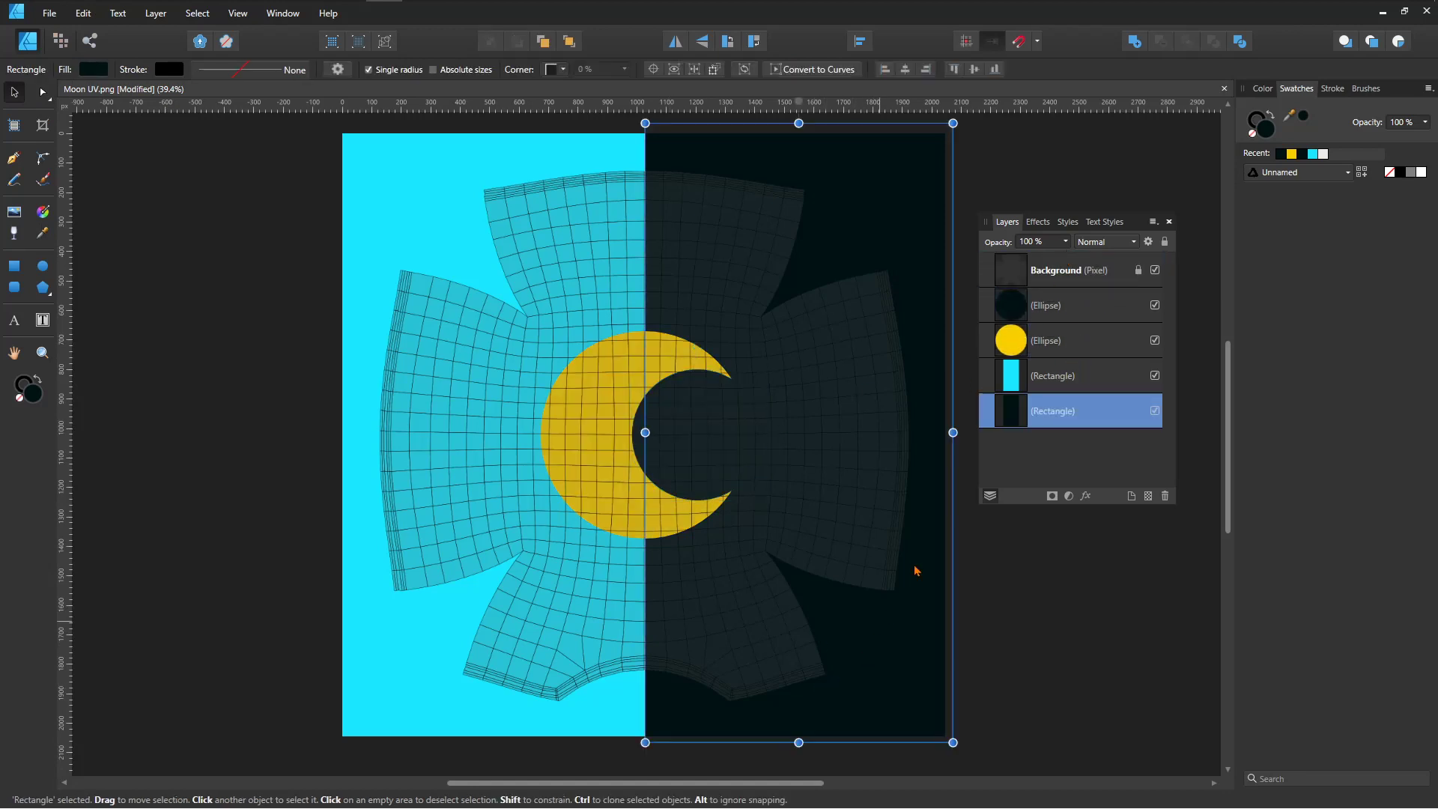
pyautogui.click(732, 427)
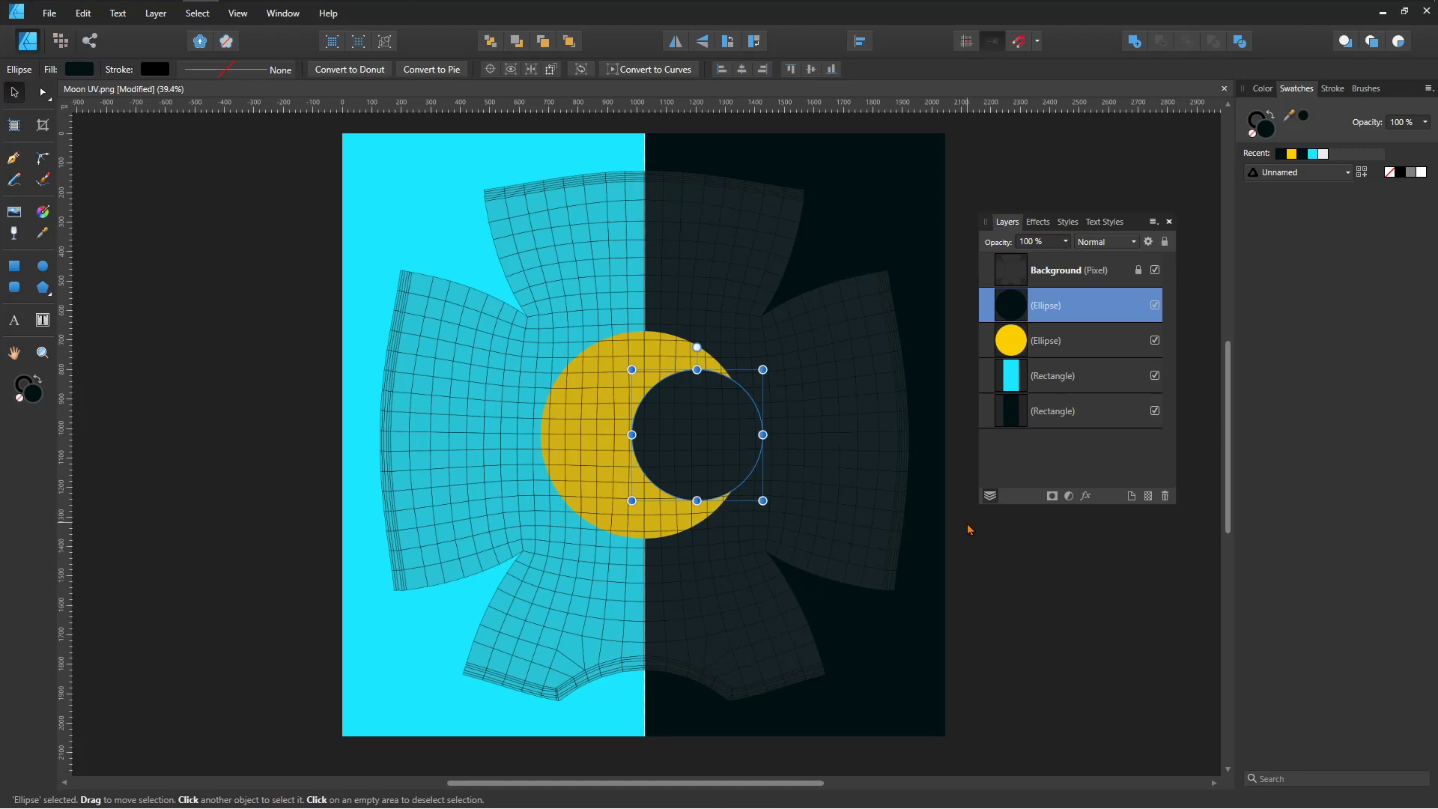
pyautogui.click(819, 610)
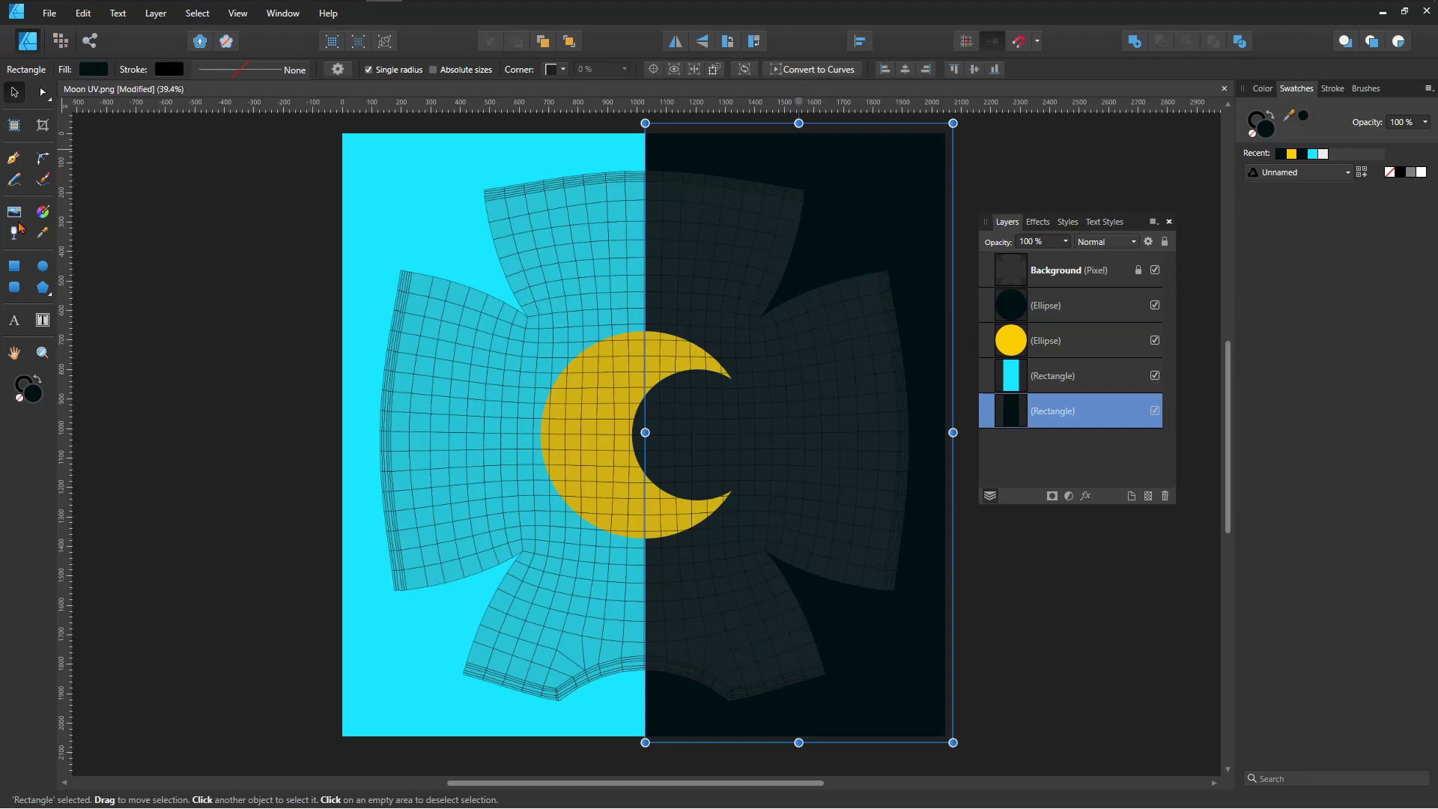
# Draw a small square for the diamond and fill it cyan from the swatches.
pyautogui.click(14, 266)
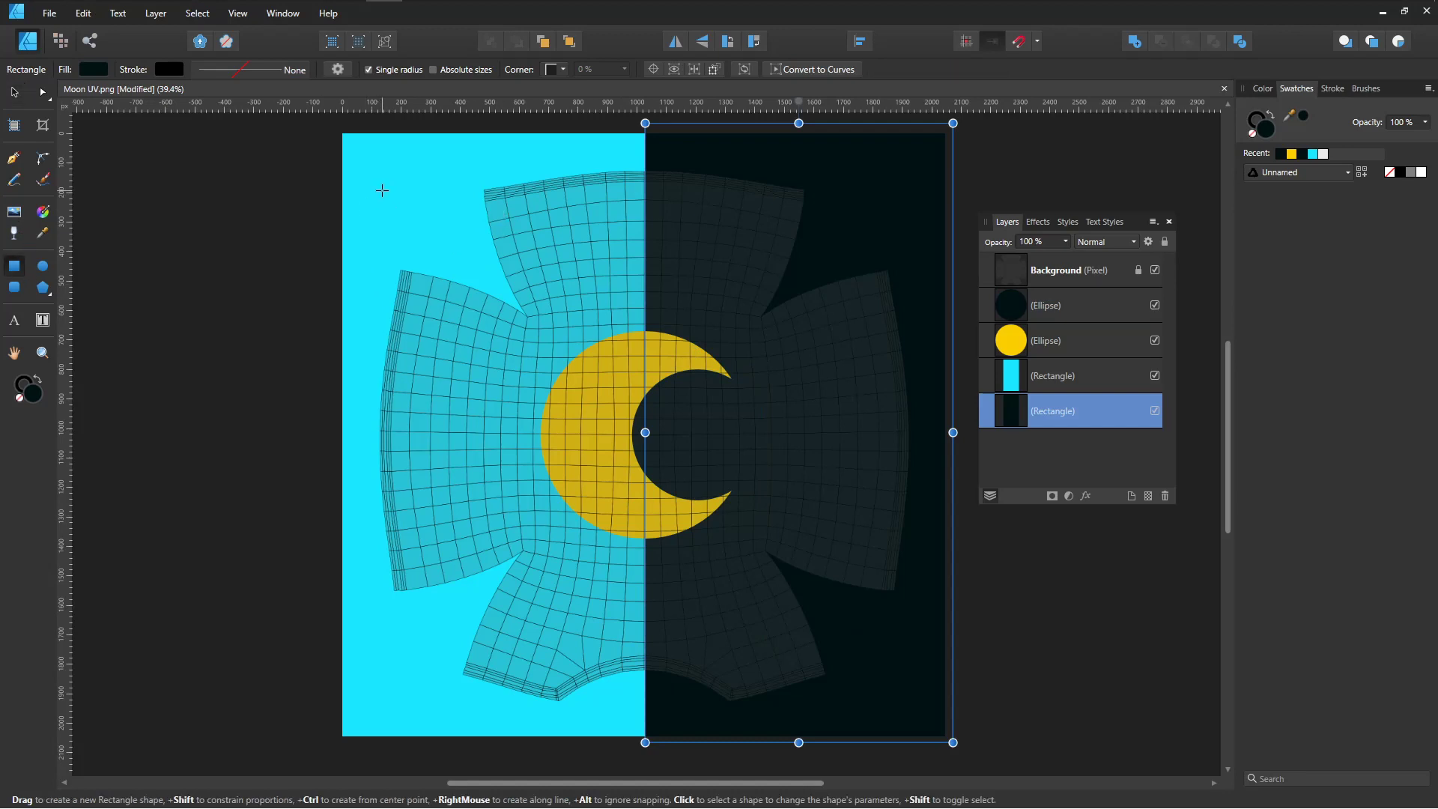
pyautogui.moveTo(402, 193)
pyautogui.mouseDown()
pyautogui.moveTo(599, 380)
pyautogui.moveTo(666, 419)
pyautogui.moveTo(635, 278)
pyautogui.moveTo(656, 281)
pyautogui.moveTo(672, 236)
pyautogui.moveTo(683, 261)
pyautogui.moveTo(679, 247)
pyautogui.mouseUp()
pyautogui.click(14, 91)
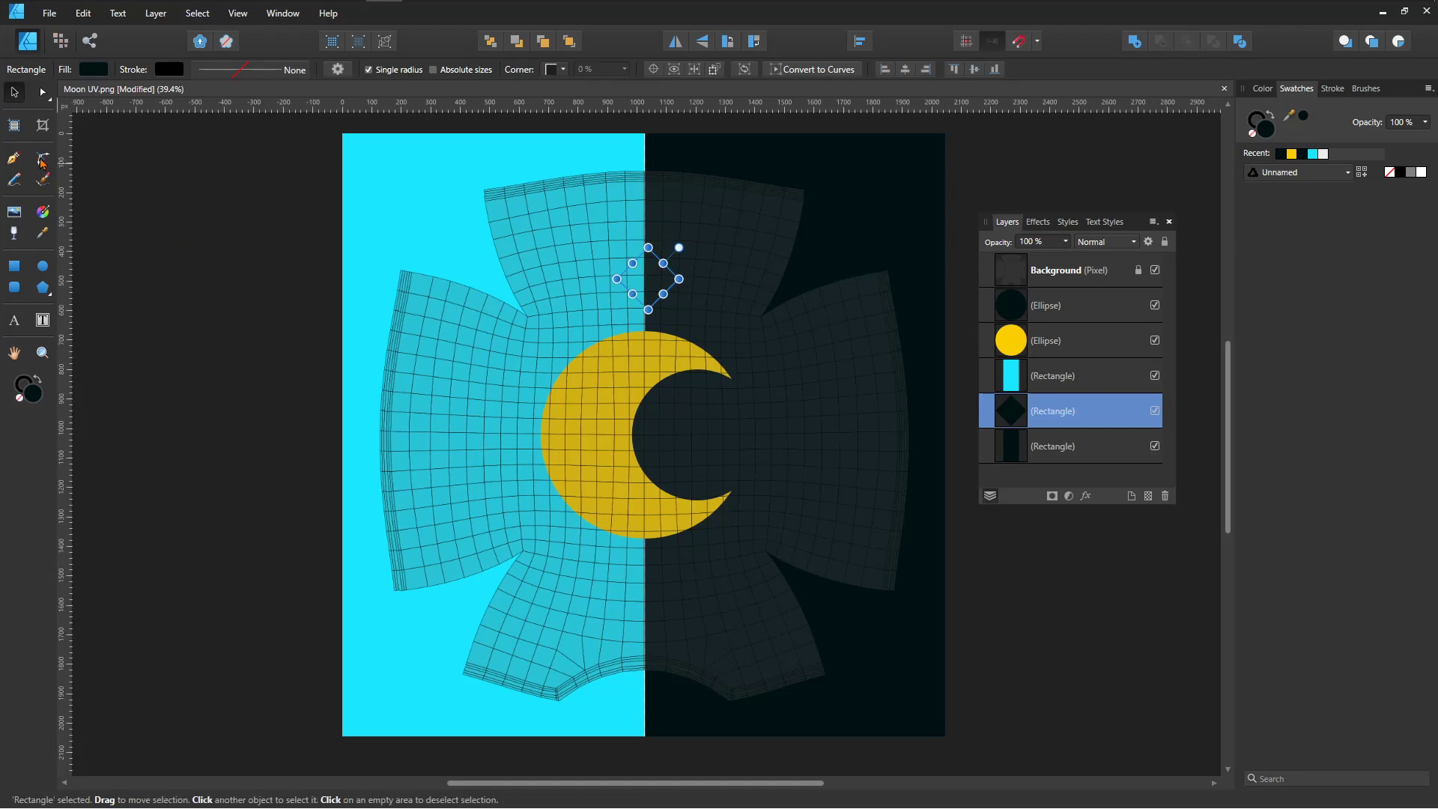
pyautogui.click(88, 72)
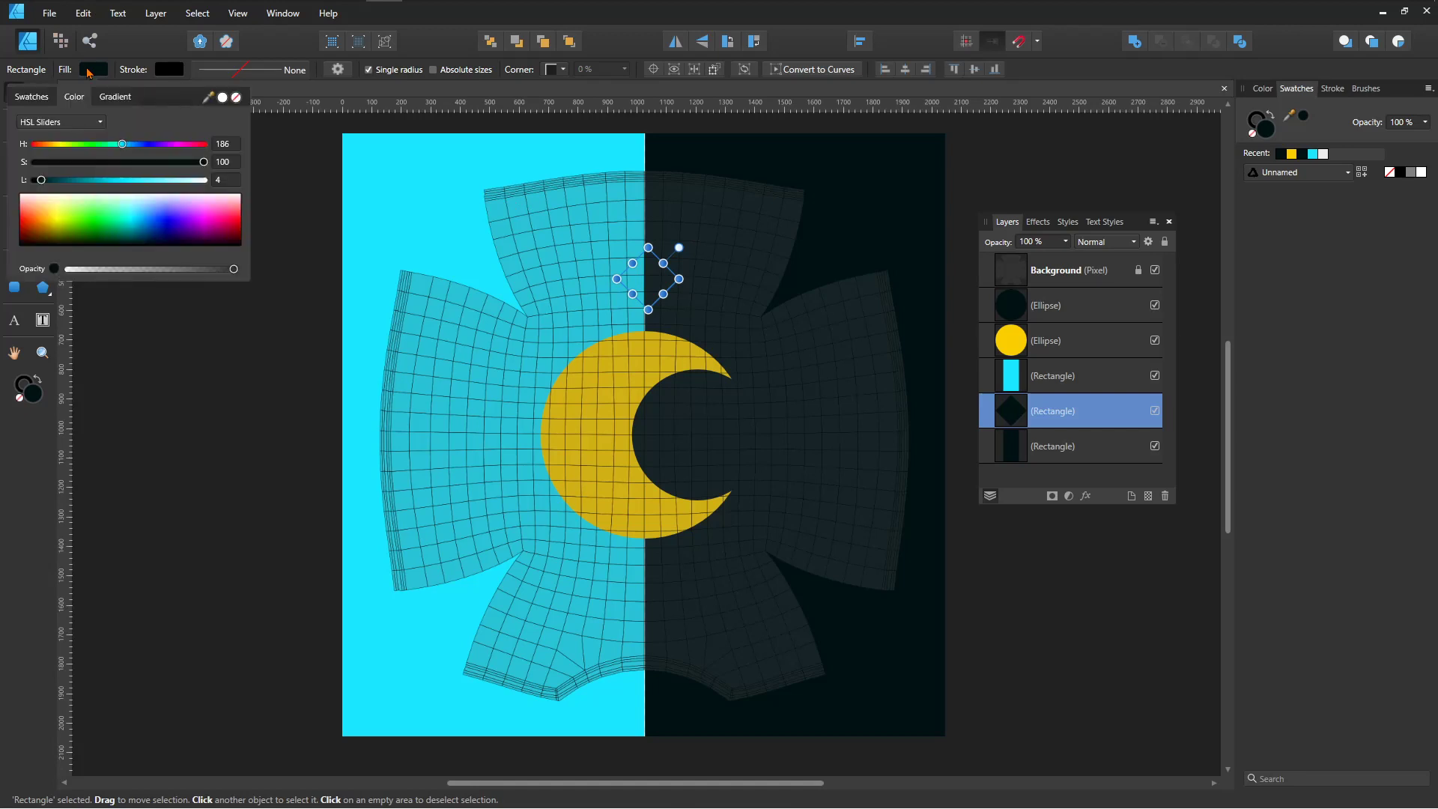
pyautogui.click(34, 97)
pyautogui.click(81, 122)
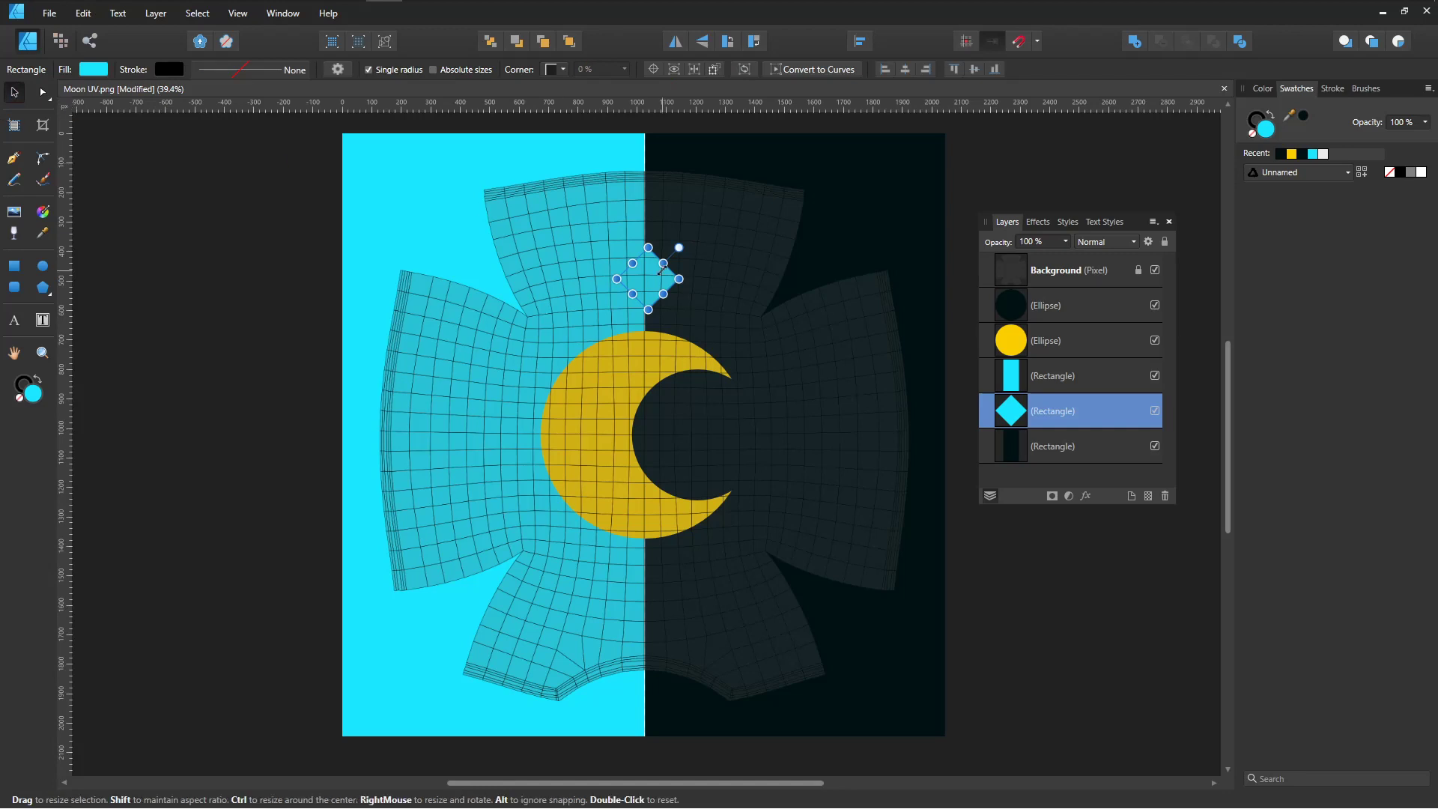
# Move the cyan diamond down onto the centre seam near the UV mesh's lower tab.
pyautogui.moveTo(653, 287); pyautogui.dragTo(658, 631)
pyautogui.press('z')
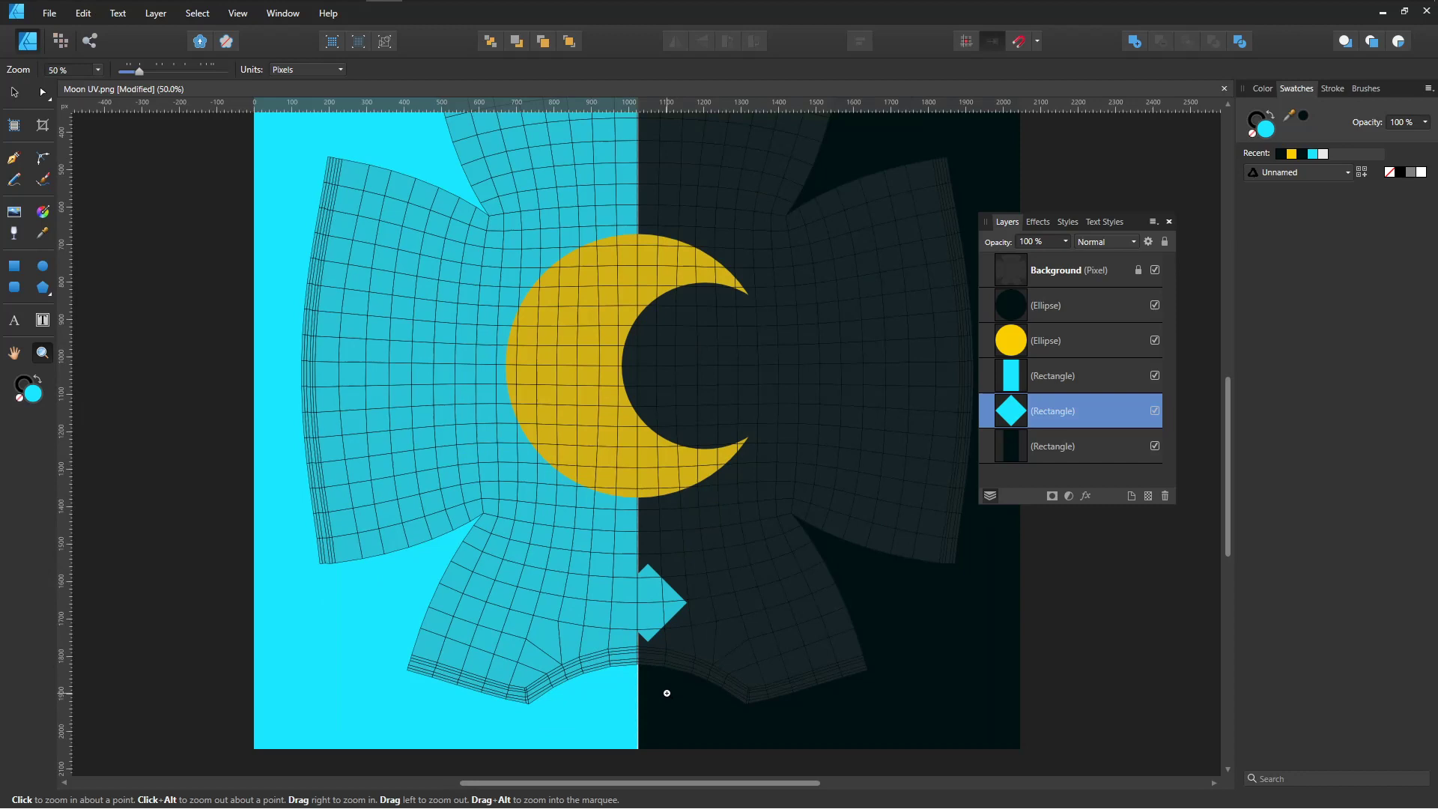
pyautogui.click(667, 691)
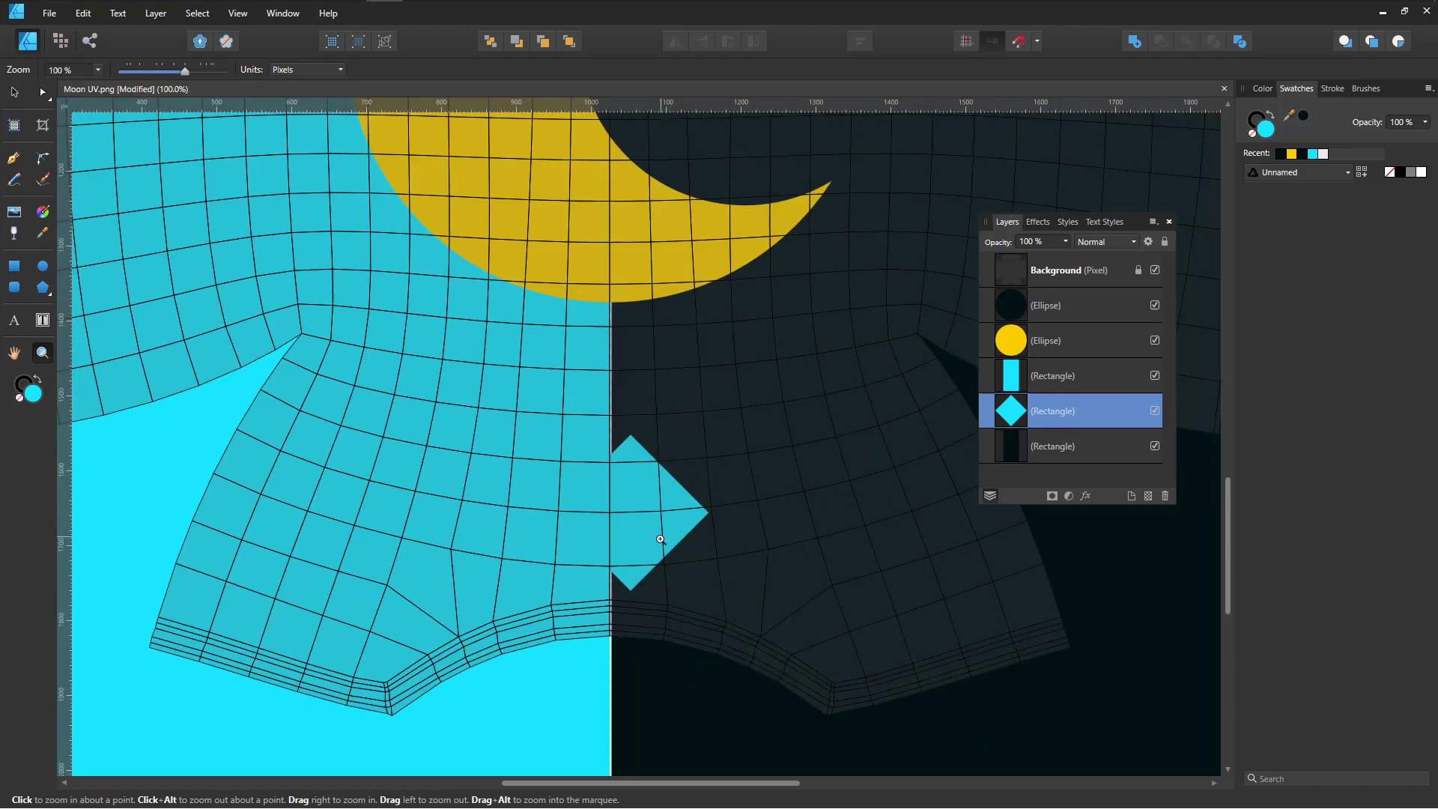
pyautogui.click(14, 92)
pyautogui.moveTo(631, 522); pyautogui.dragTo(587, 554)
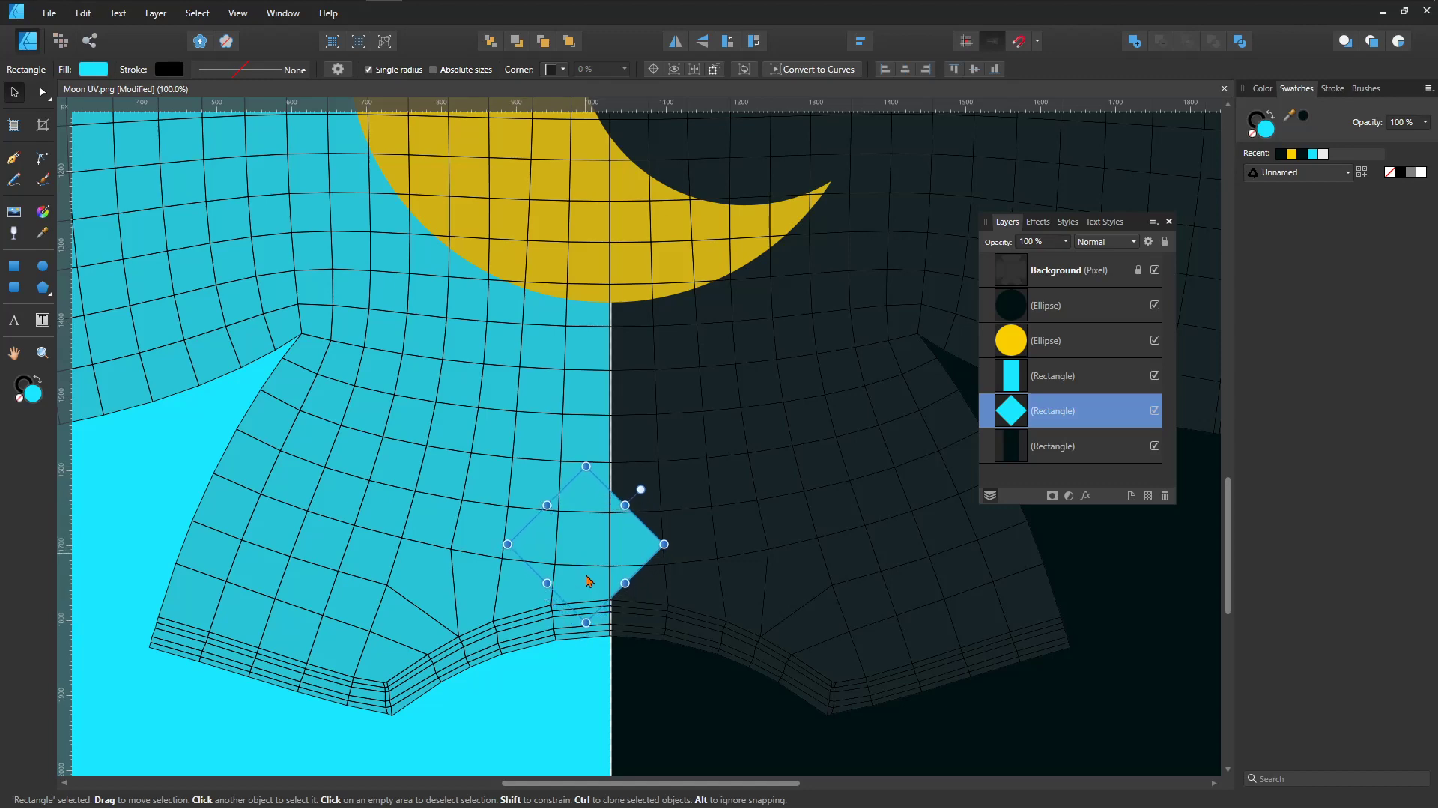
# Resize the cyan and dark halves' edges so they meet at the seam.
pyautogui.click(587, 706)
pyautogui.keyDown('ctrl'); pyautogui.scroll(-5, 607, 372); pyautogui.keyUp('ctrl')
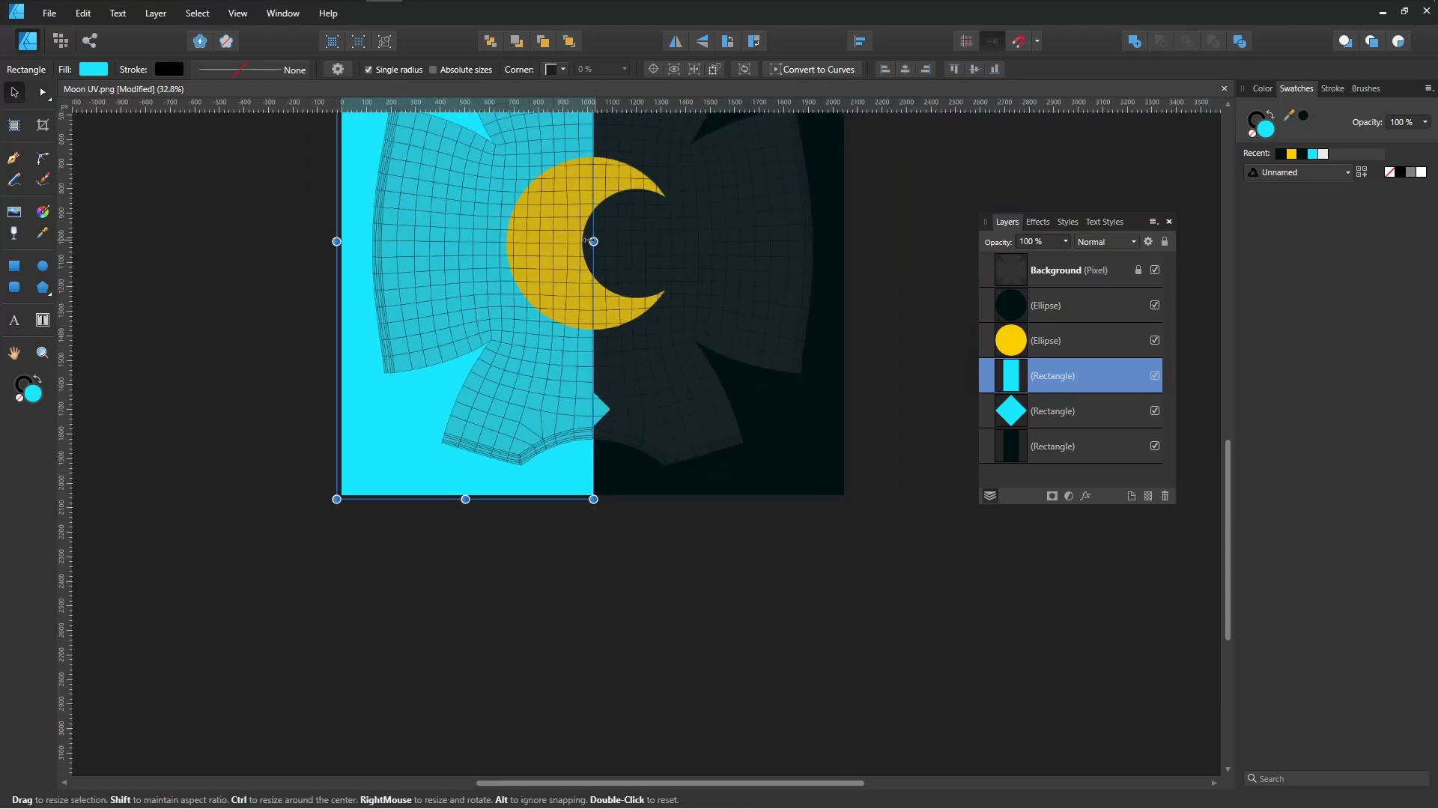
pyautogui.moveTo(593, 241); pyautogui.dragTo(586, 241)
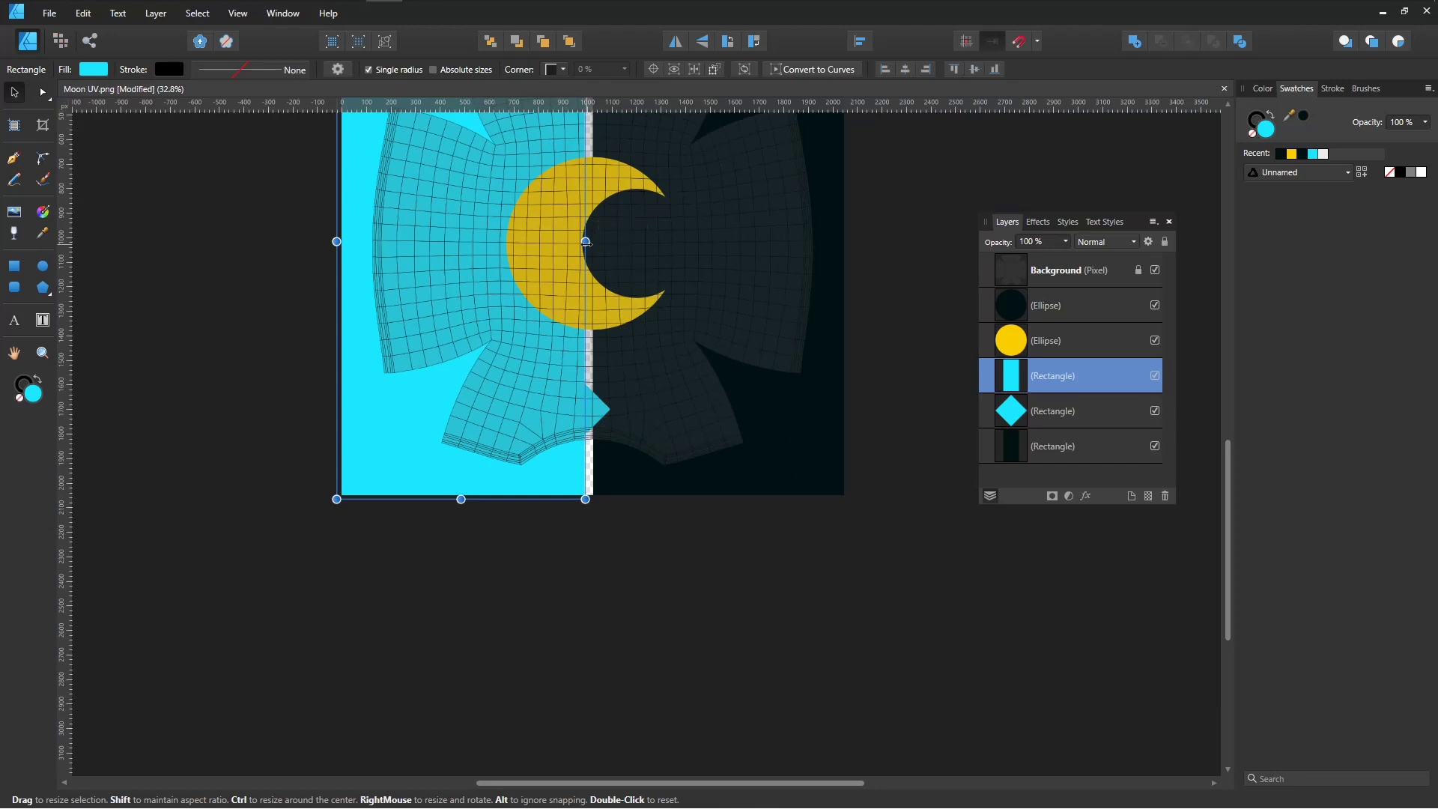
pyautogui.click(628, 479)
pyautogui.moveTo(592, 241); pyautogui.dragTo(576, 241)
pyautogui.keyDown('ctrl'); pyautogui.scroll(5, 607, 562); pyautogui.keyUp('ctrl')
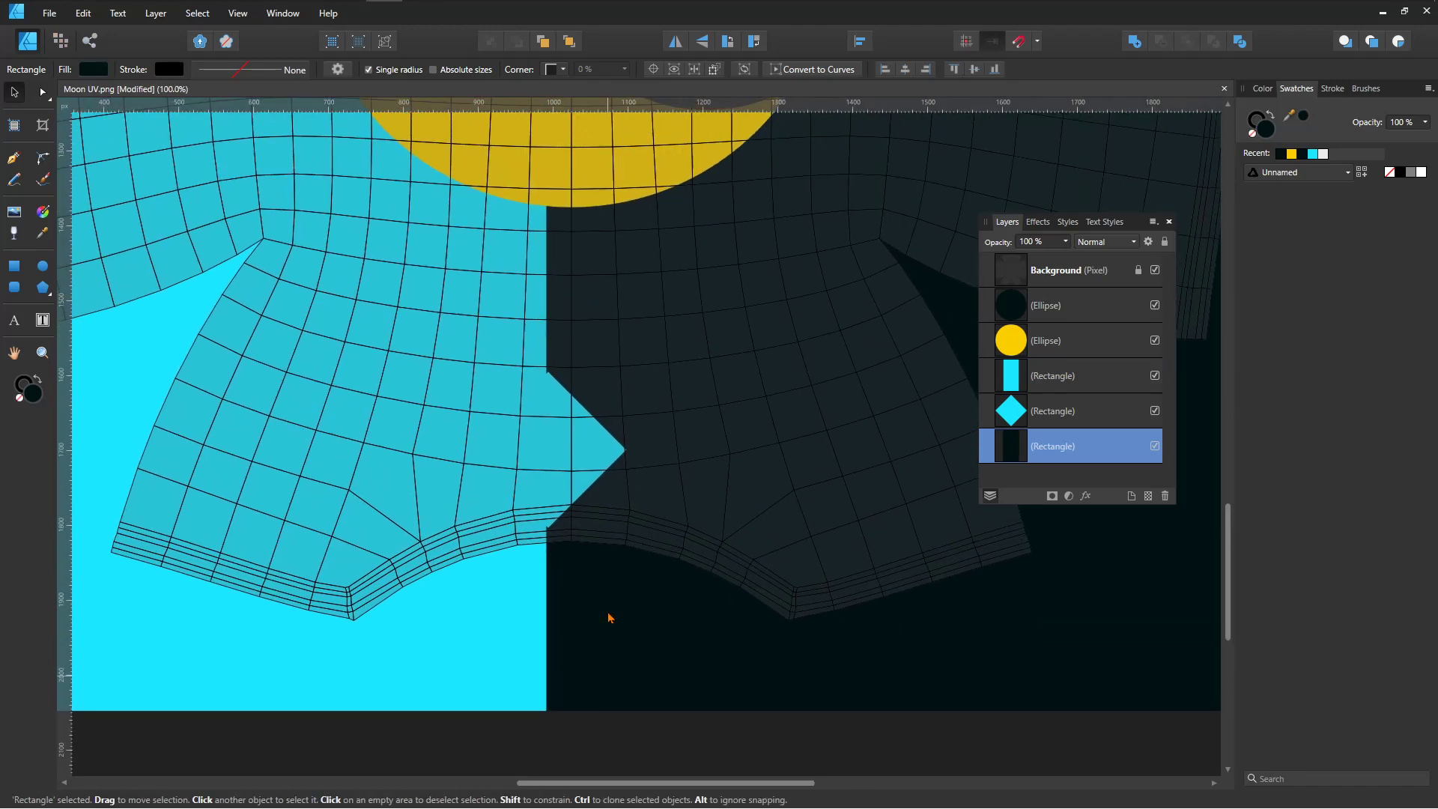
# Enlarge the diamond to about 174 px and position it on the seam.
pyautogui.click(557, 424)
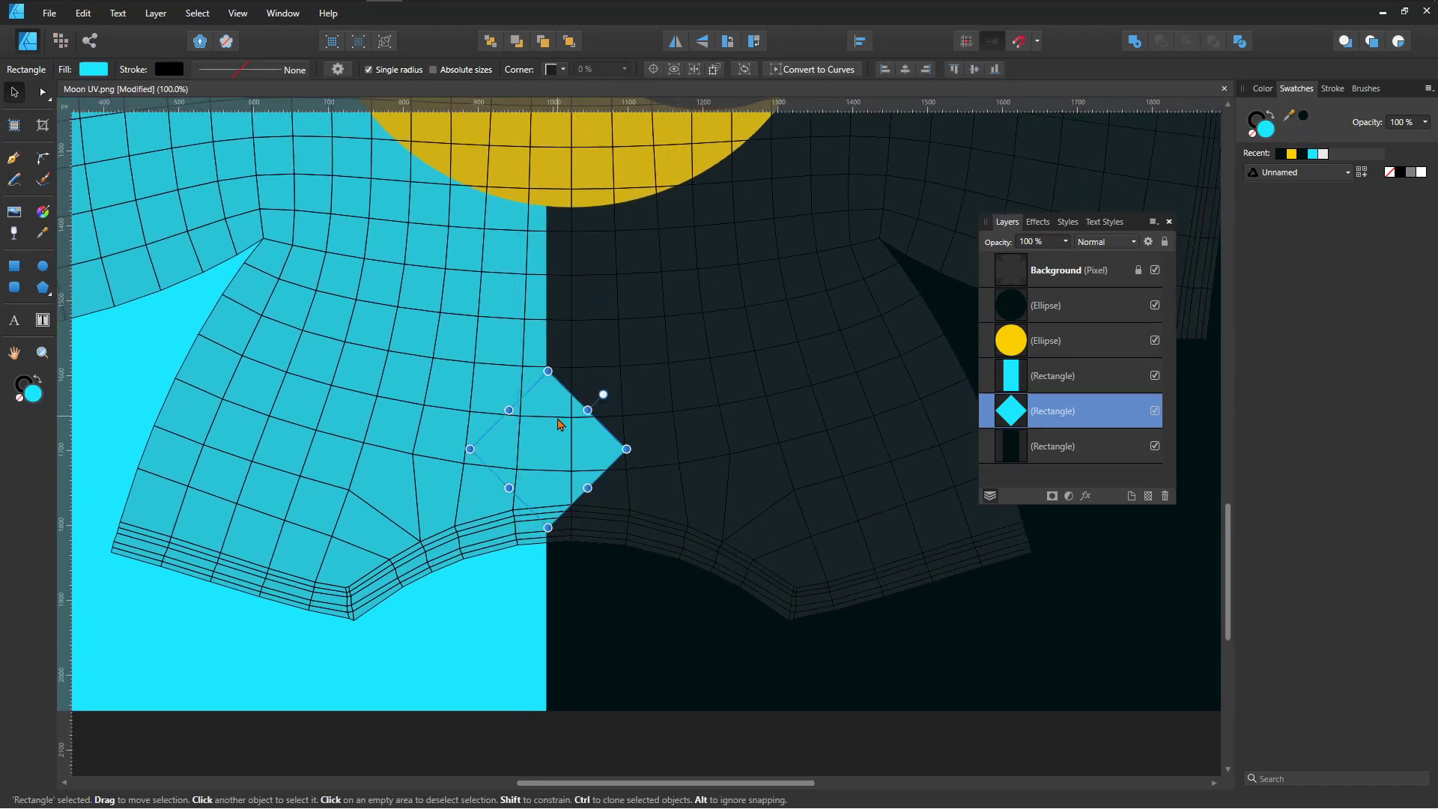
pyautogui.moveTo(554, 447); pyautogui.dragTo(549, 464)
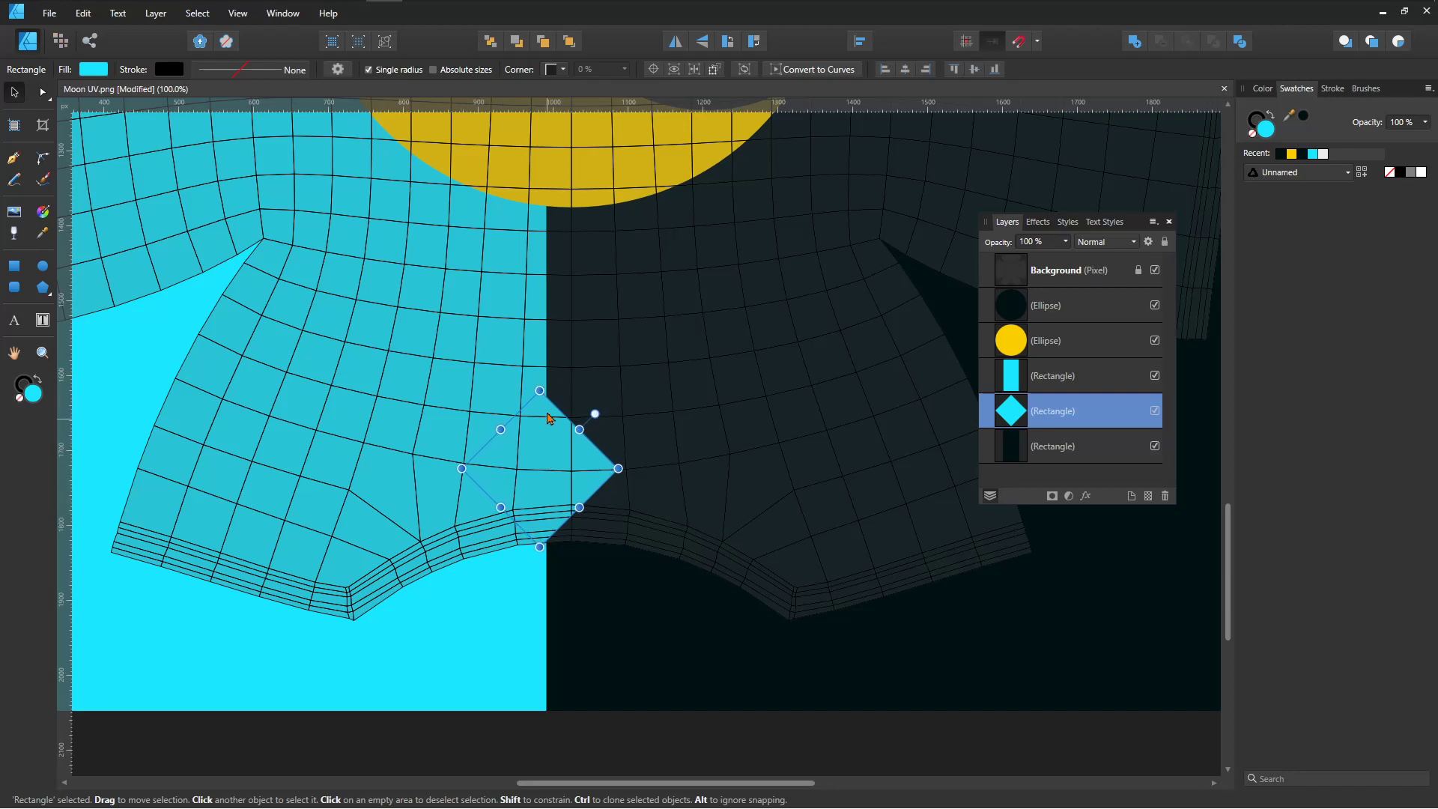
pyautogui.moveTo(540, 389); pyautogui.dragTo(539, 362)
pyautogui.moveTo(557, 455); pyautogui.dragTo(537, 463)
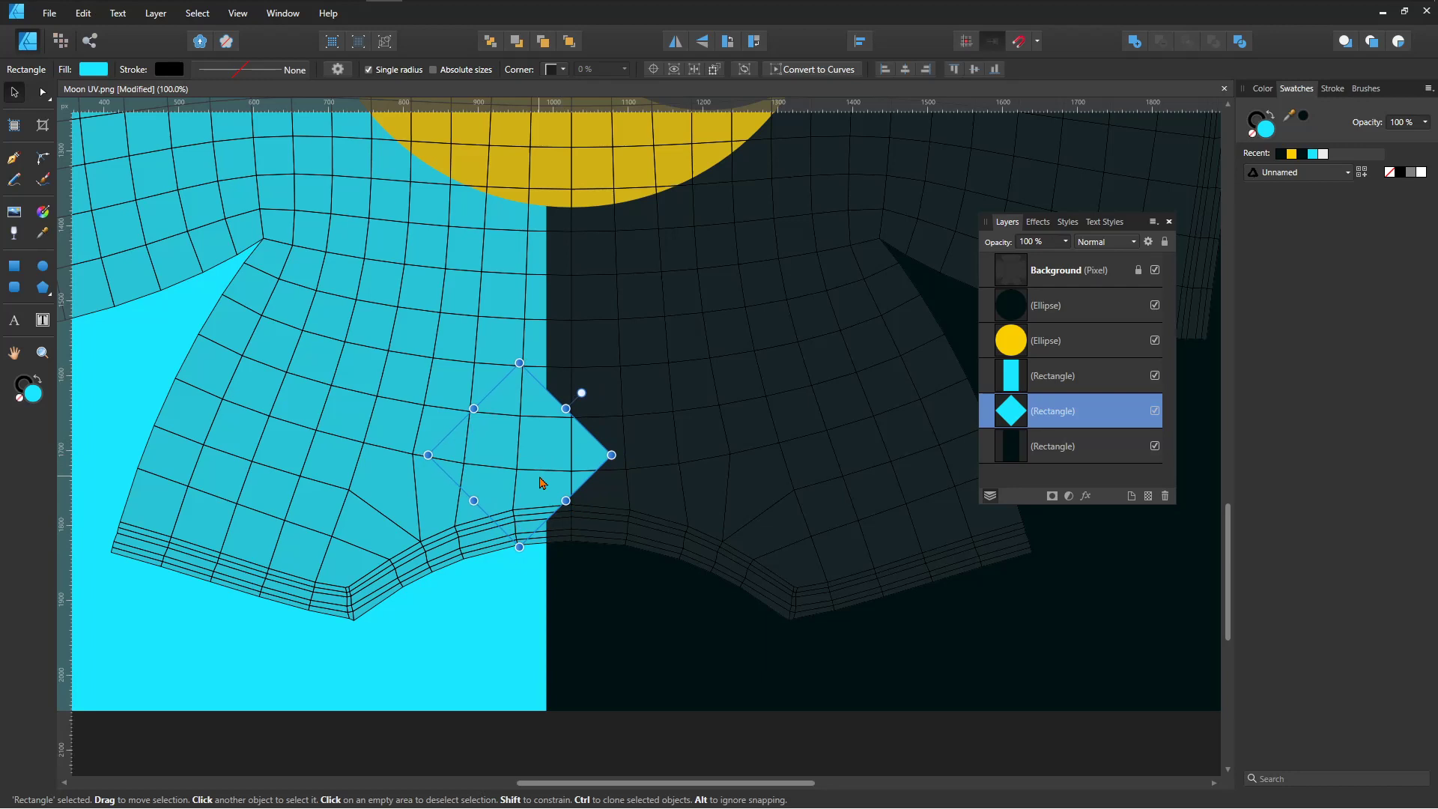
pyautogui.moveTo(538, 443); pyautogui.dragTo(559, 445)
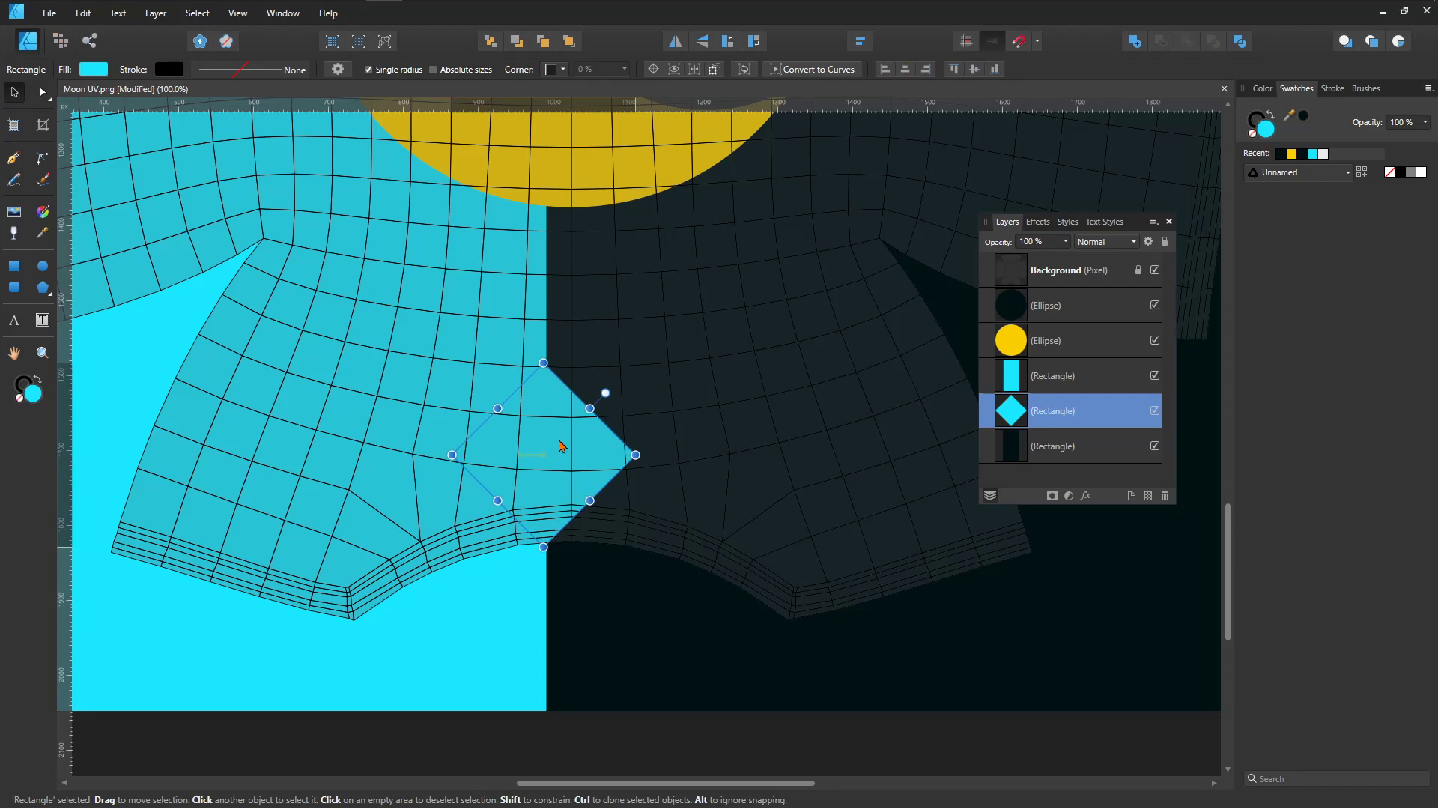
pyautogui.moveTo(559, 445); pyautogui.dragTo(548, 409)
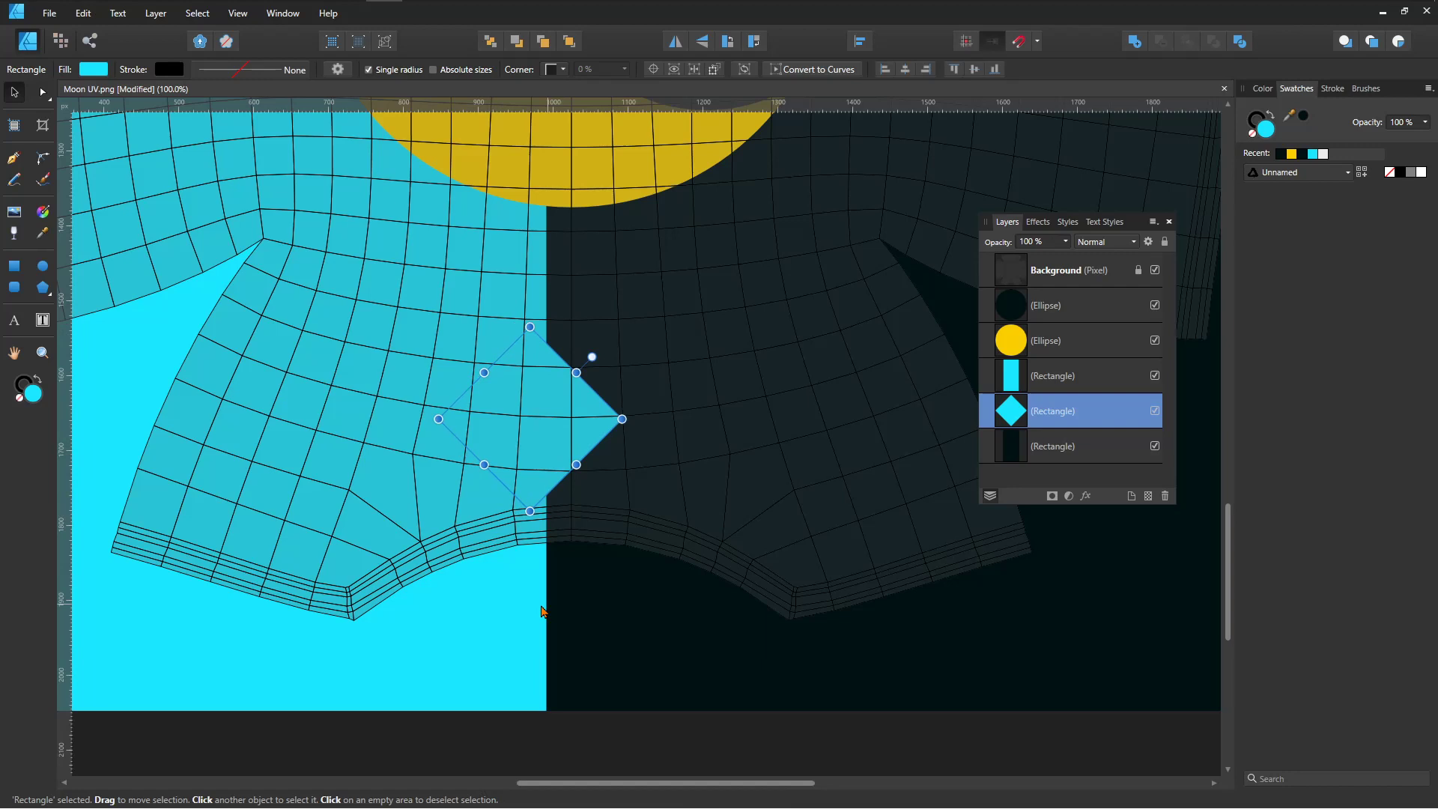
# Shift the cyan half slightly left so only the diamond's right point enters the dark side.
pyautogui.click(546, 391)
pyautogui.keyDown('ctrl'); pyautogui.scroll(-3, 532, 419); pyautogui.keyUp('ctrl')
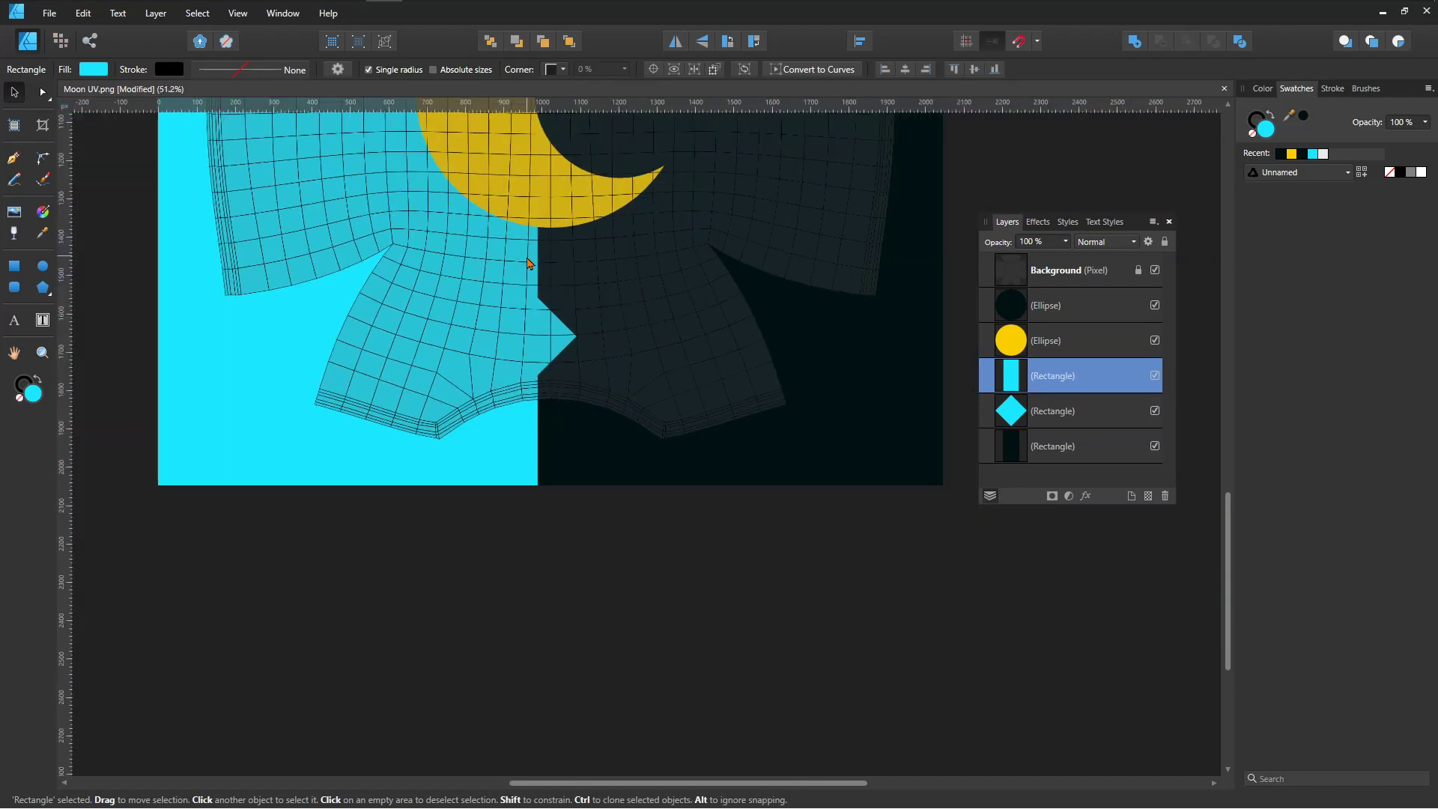
pyautogui.moveTo(521, 454); pyautogui.dragTo(513, 456)
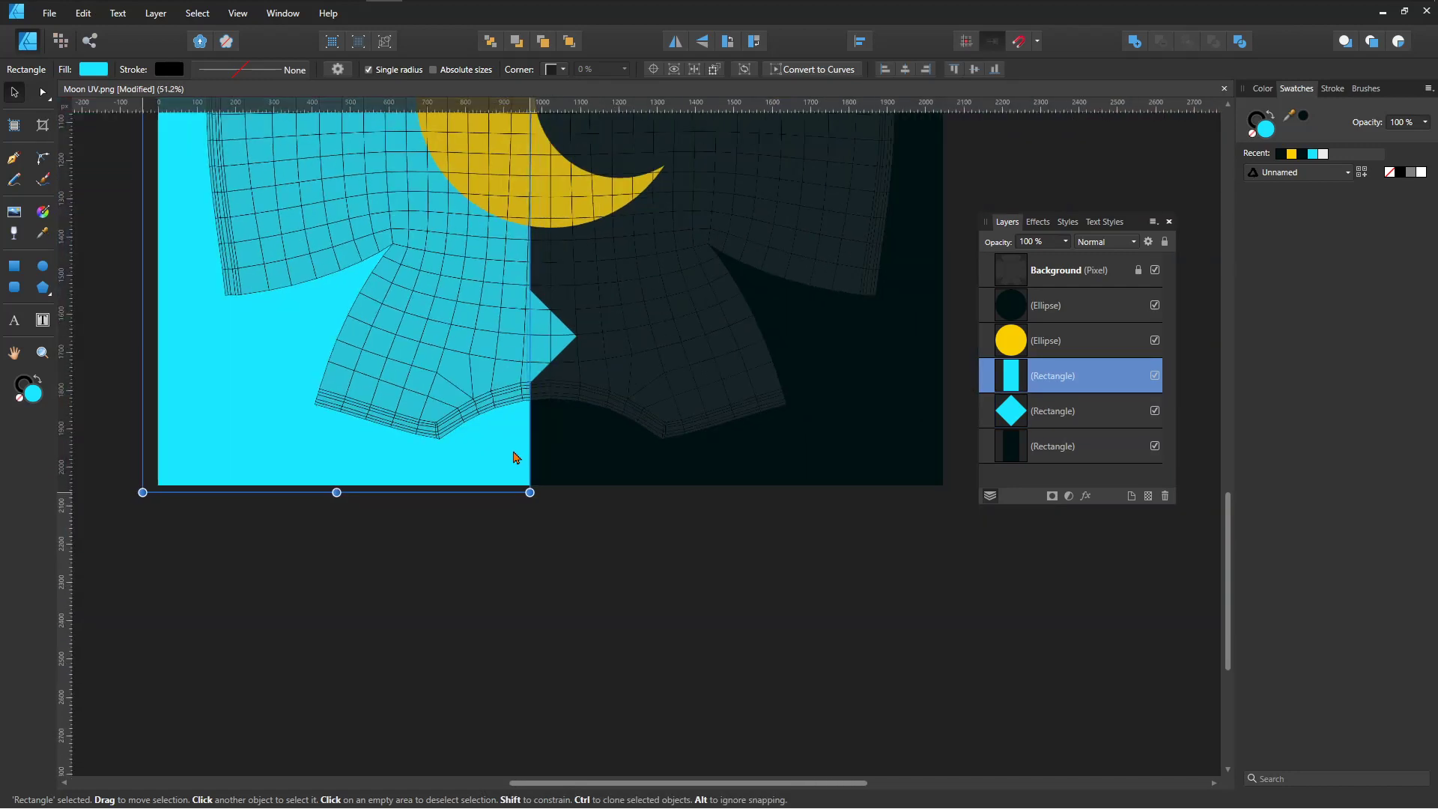
pyautogui.scroll(3, 580, 449)
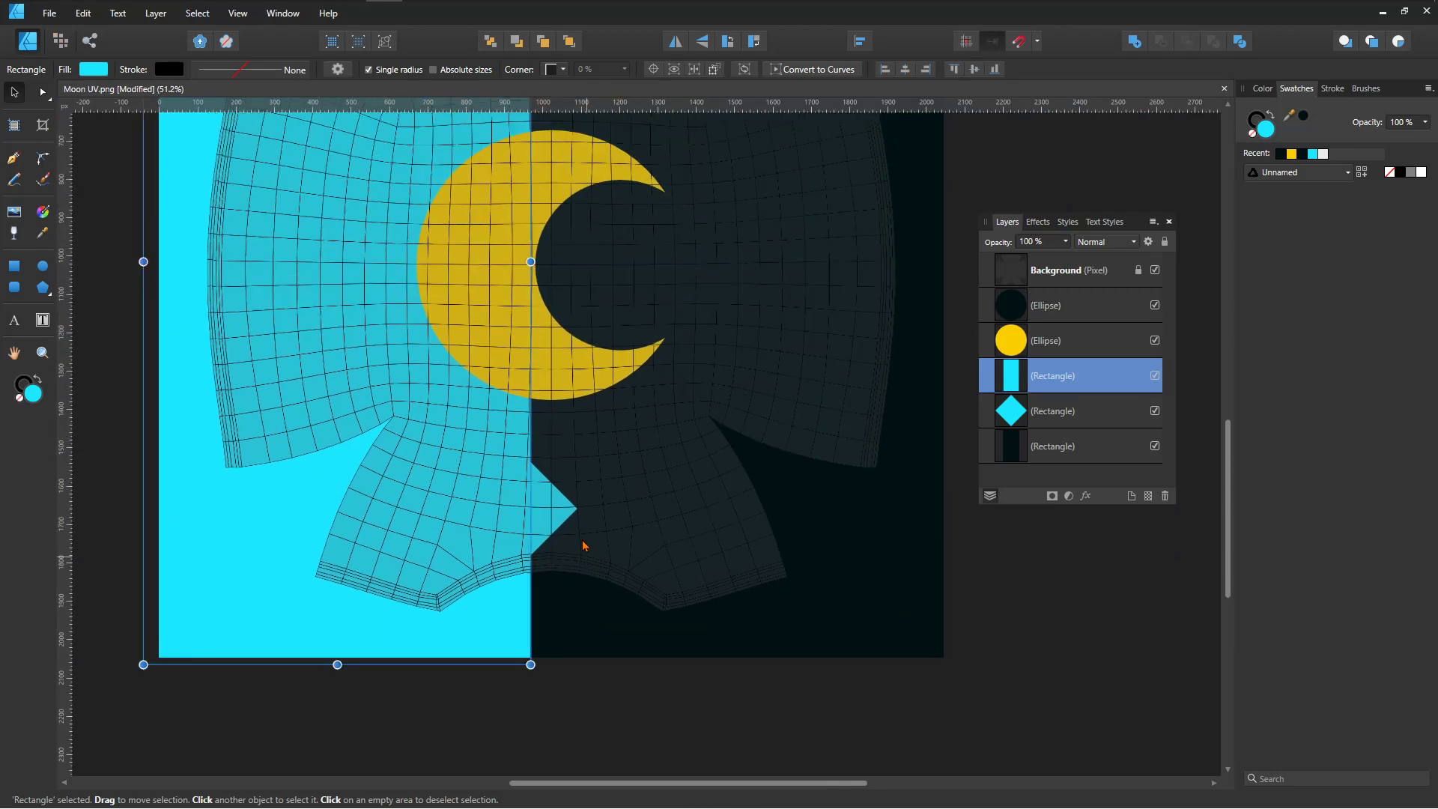
pyautogui.keyDown('ctrl'); pyautogui.scroll(2, 584, 544); pyautogui.keyUp('ctrl')
# Clone the diamond lower on the seam and move both diamonds up toward the crescent.
pyautogui.click(531, 490)
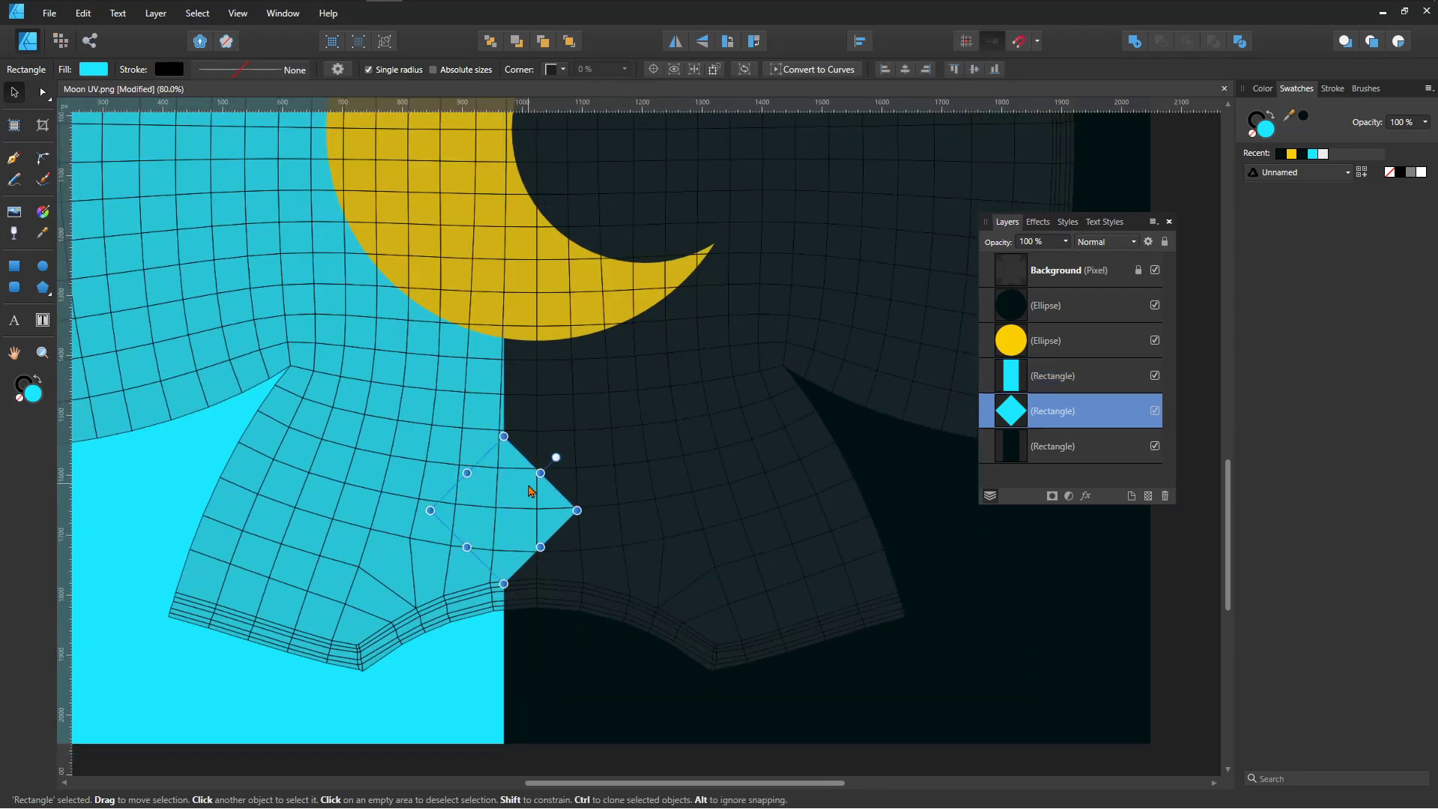
pyautogui.moveTo(524, 503); pyautogui.dragTo(502, 657)
pyautogui.keyDown('shift'); pyautogui.click(518, 539); pyautogui.keyUp('shift')
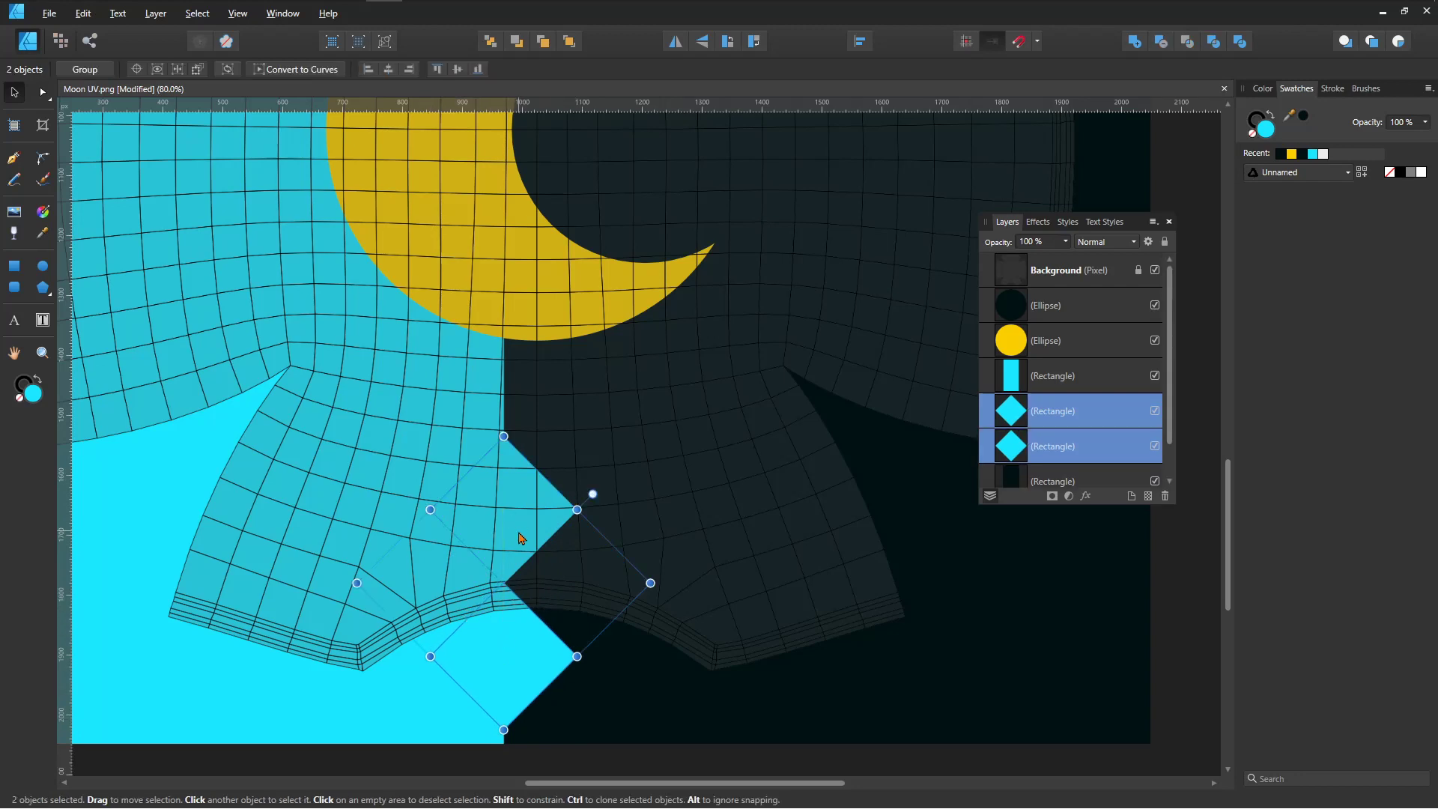
pyautogui.moveTo(518, 546); pyautogui.dragTo(516, 548)
pyautogui.scroll(3, 533, 650)
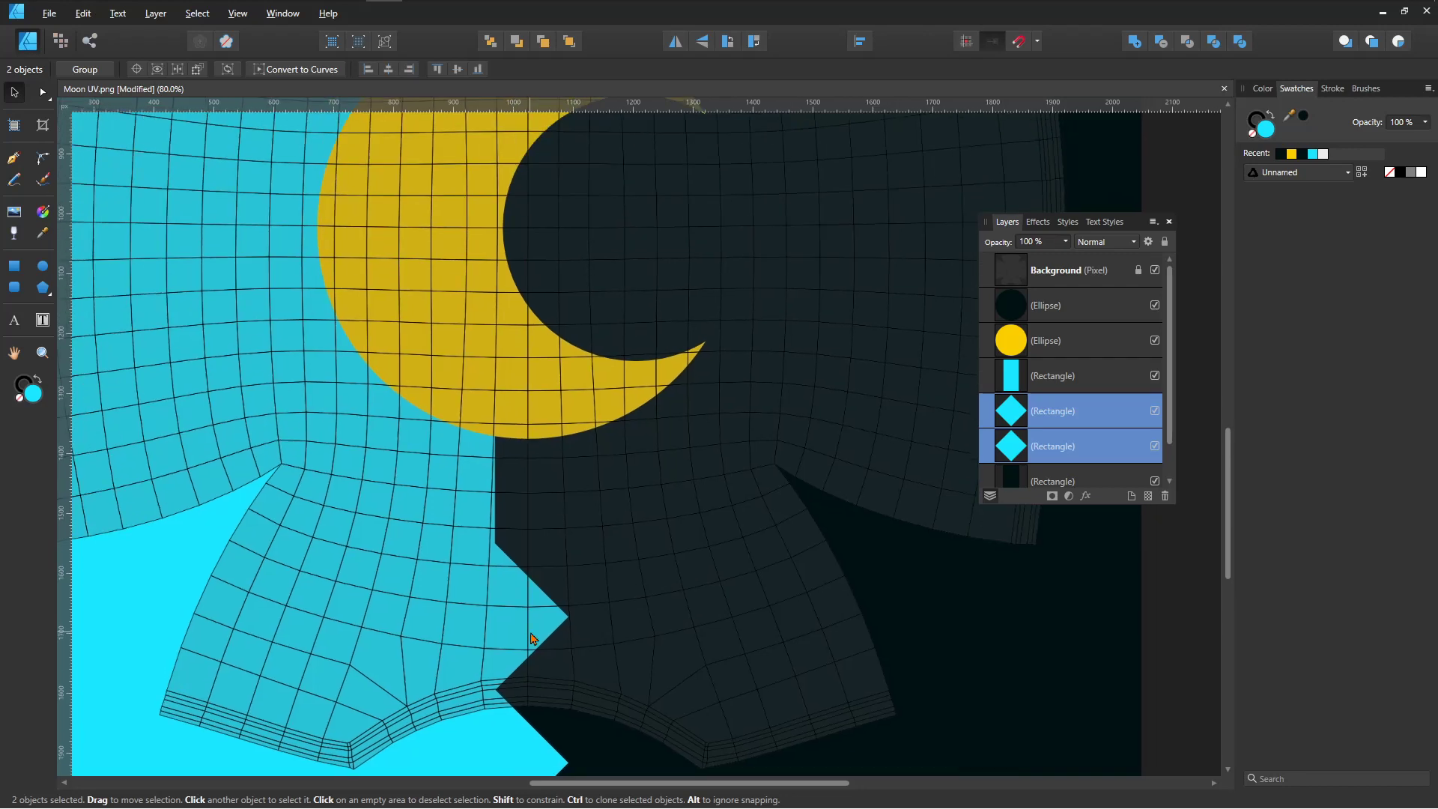
pyautogui.scroll(1, 533, 557)
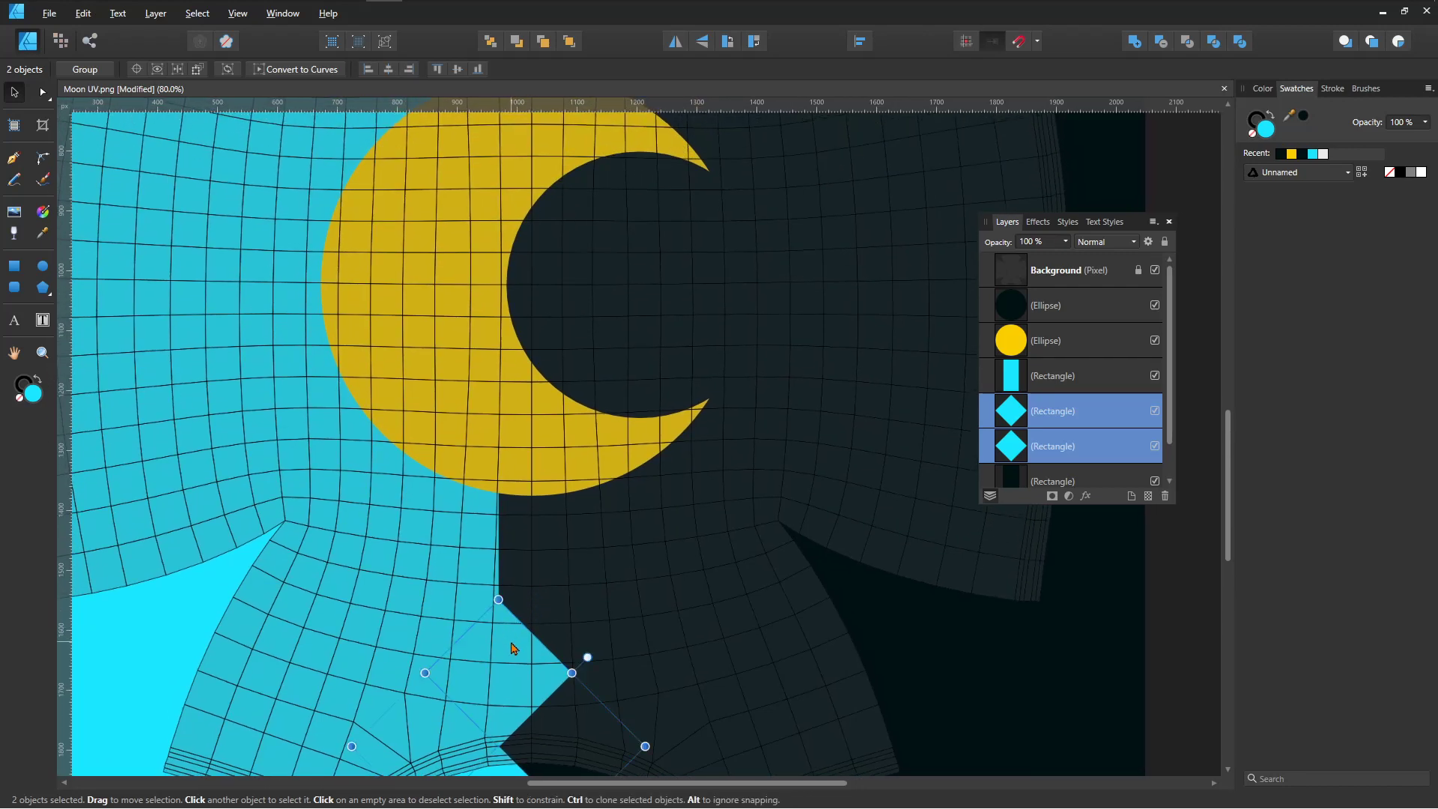
pyautogui.moveTo(512, 646); pyautogui.dragTo(522, 364)
pyautogui.keyDown('ctrl'); pyautogui.scroll(-2, 550, 597); pyautogui.keyUp('ctrl')
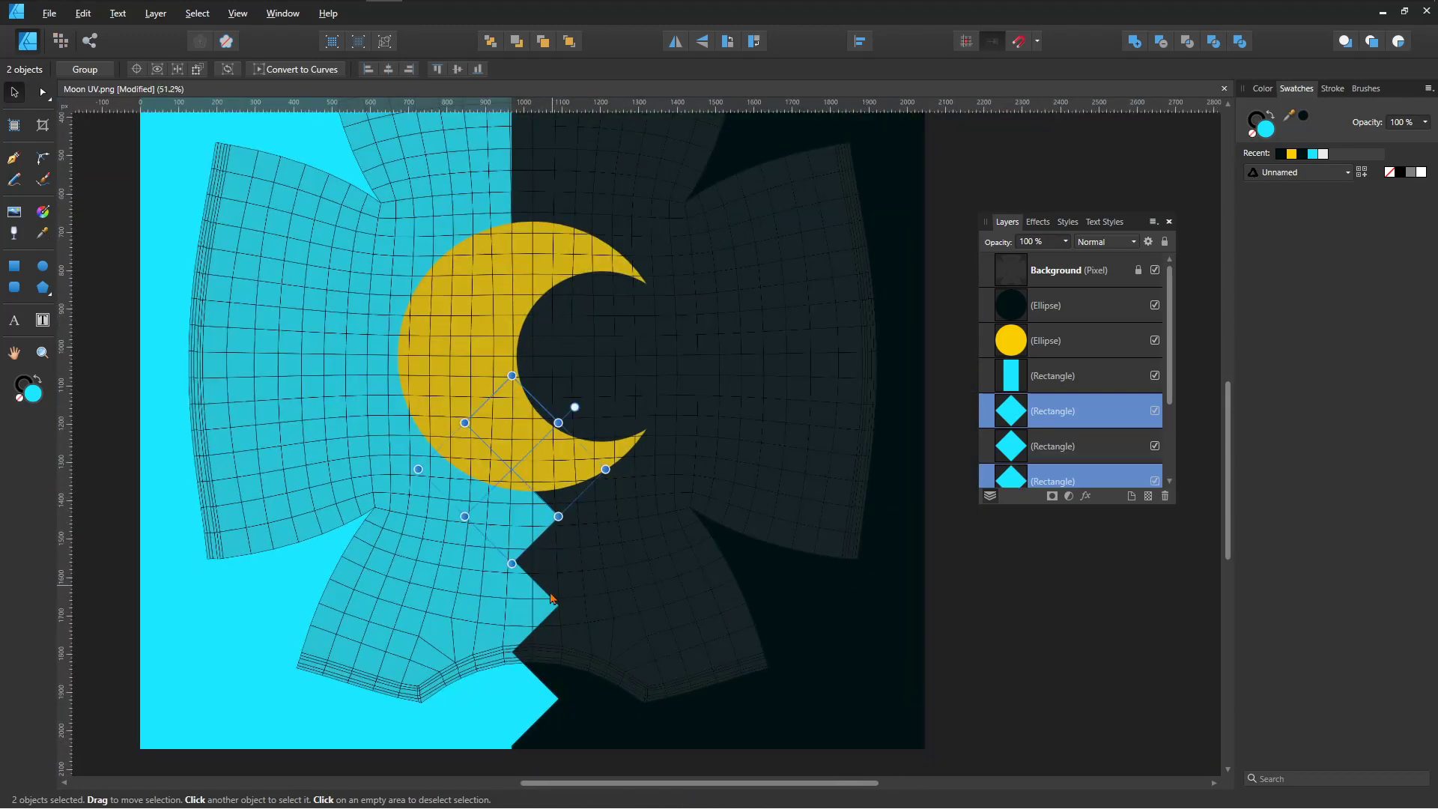
# Enlarge three diamonds together and align them along the seam into a zigzag.
pyautogui.click(524, 700)
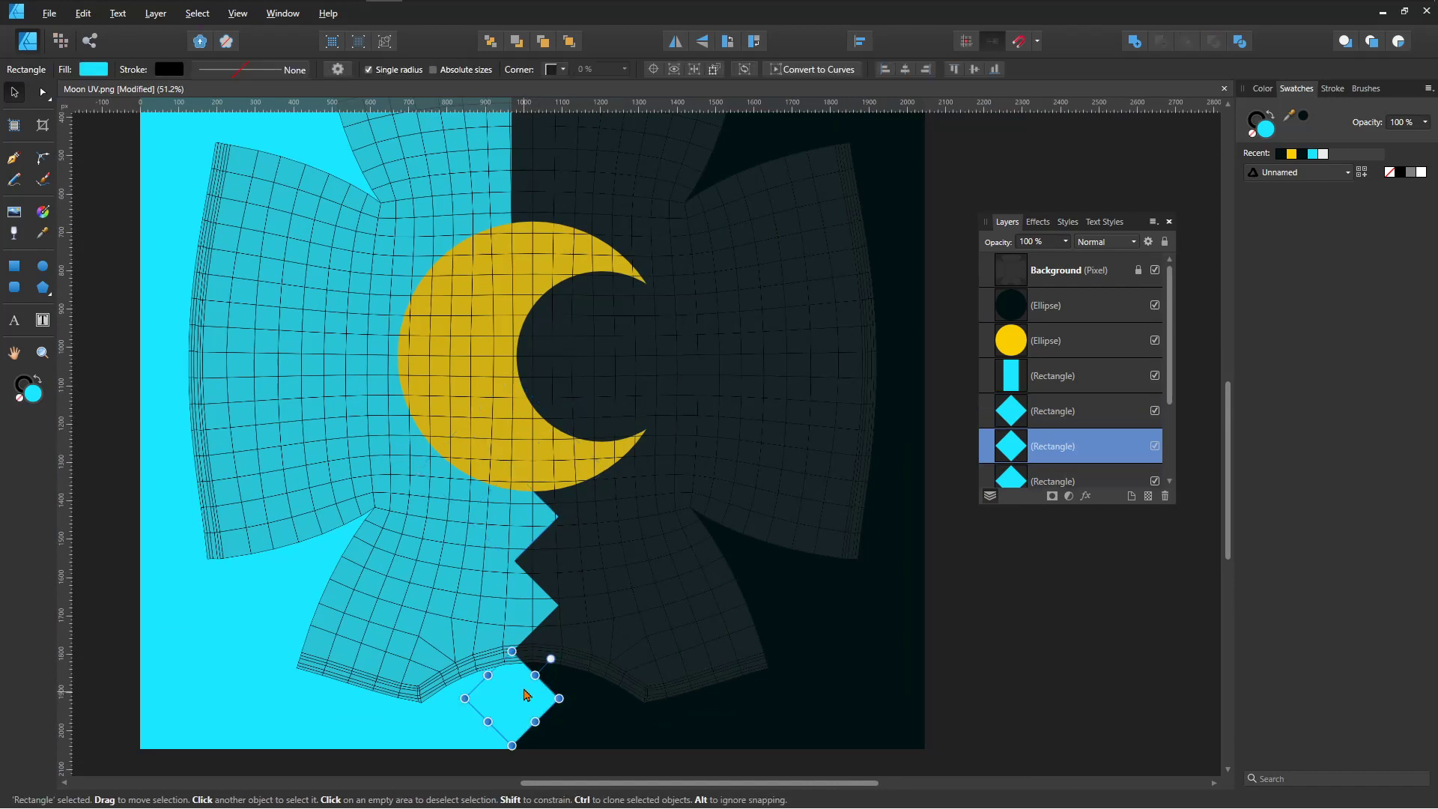
pyautogui.keyDown('shift'); pyautogui.click(529, 599); pyautogui.keyUp('shift')
pyautogui.keyDown('shift'); pyautogui.click(528, 509); pyautogui.keyUp('shift')
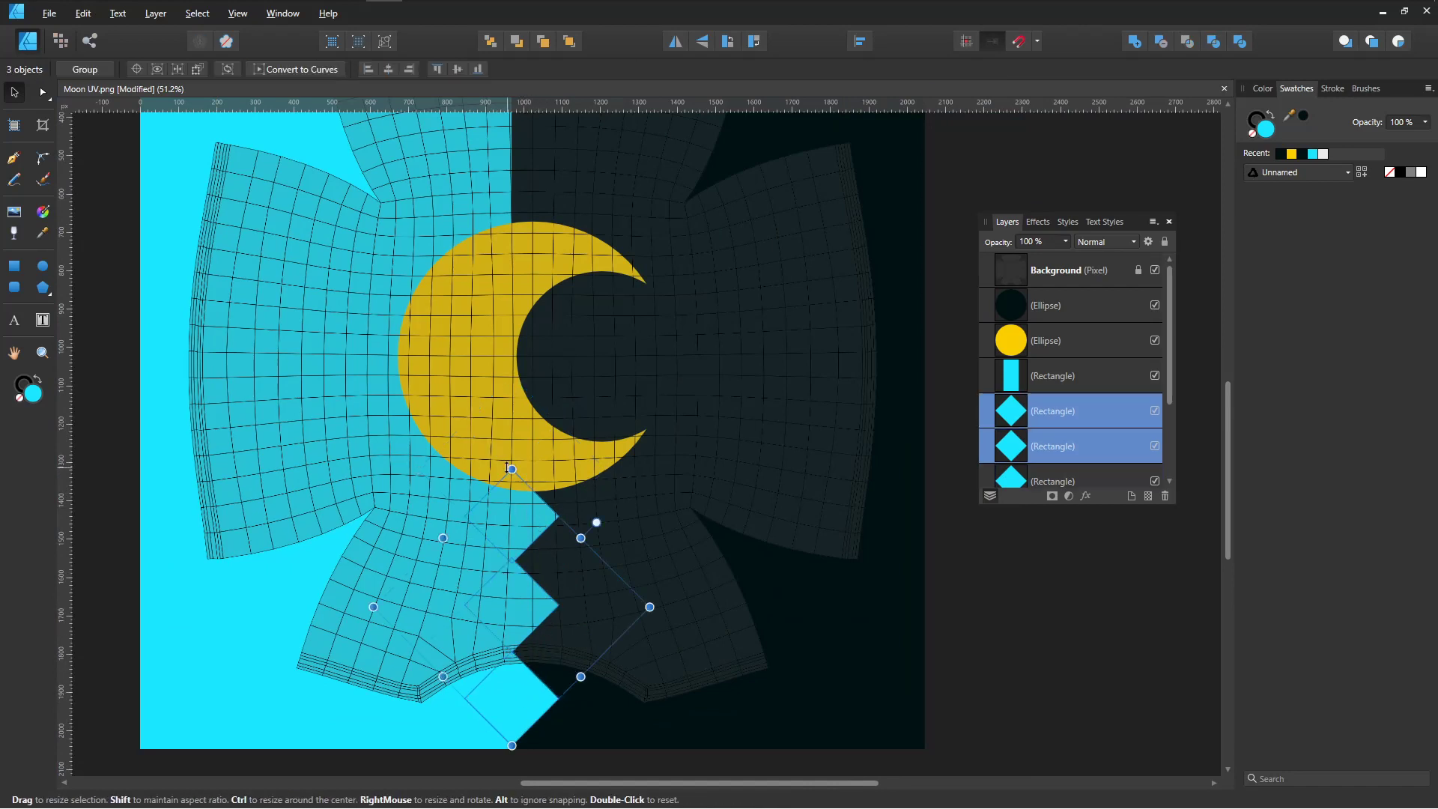
pyautogui.moveTo(373, 606); pyautogui.dragTo(346, 618)
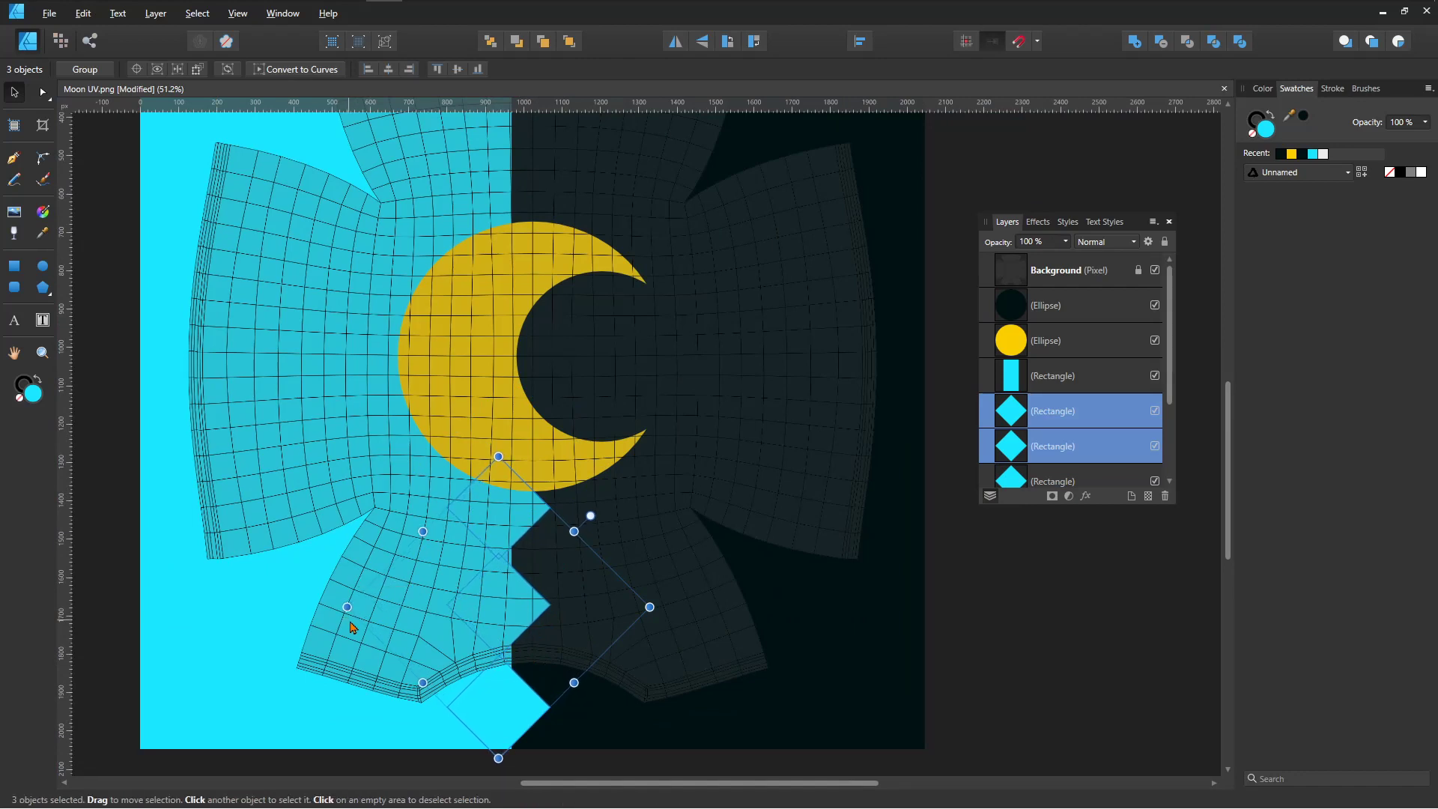
pyautogui.moveTo(519, 541); pyautogui.dragTo(529, 538)
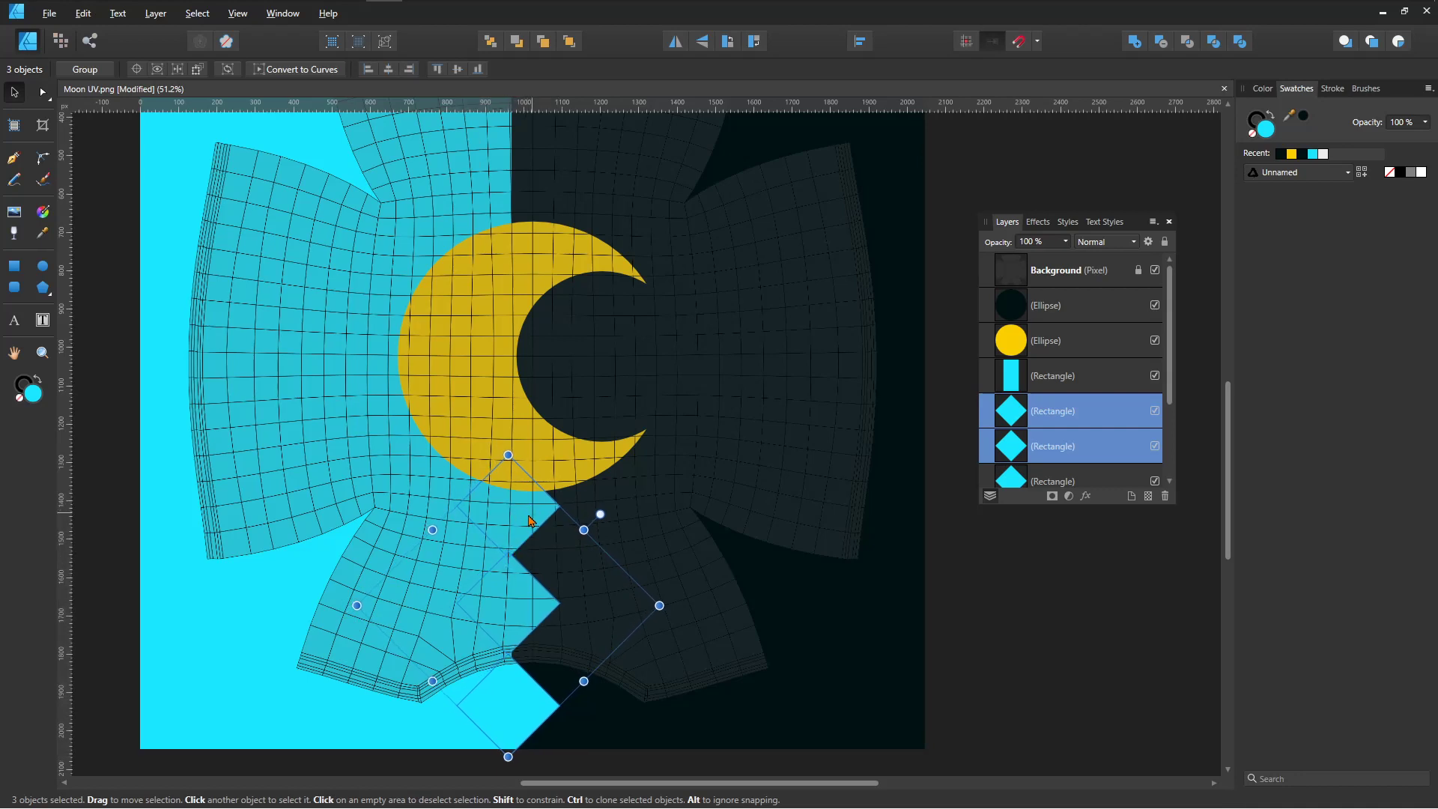
pyautogui.moveTo(533, 519); pyautogui.dragTo(524, 522)
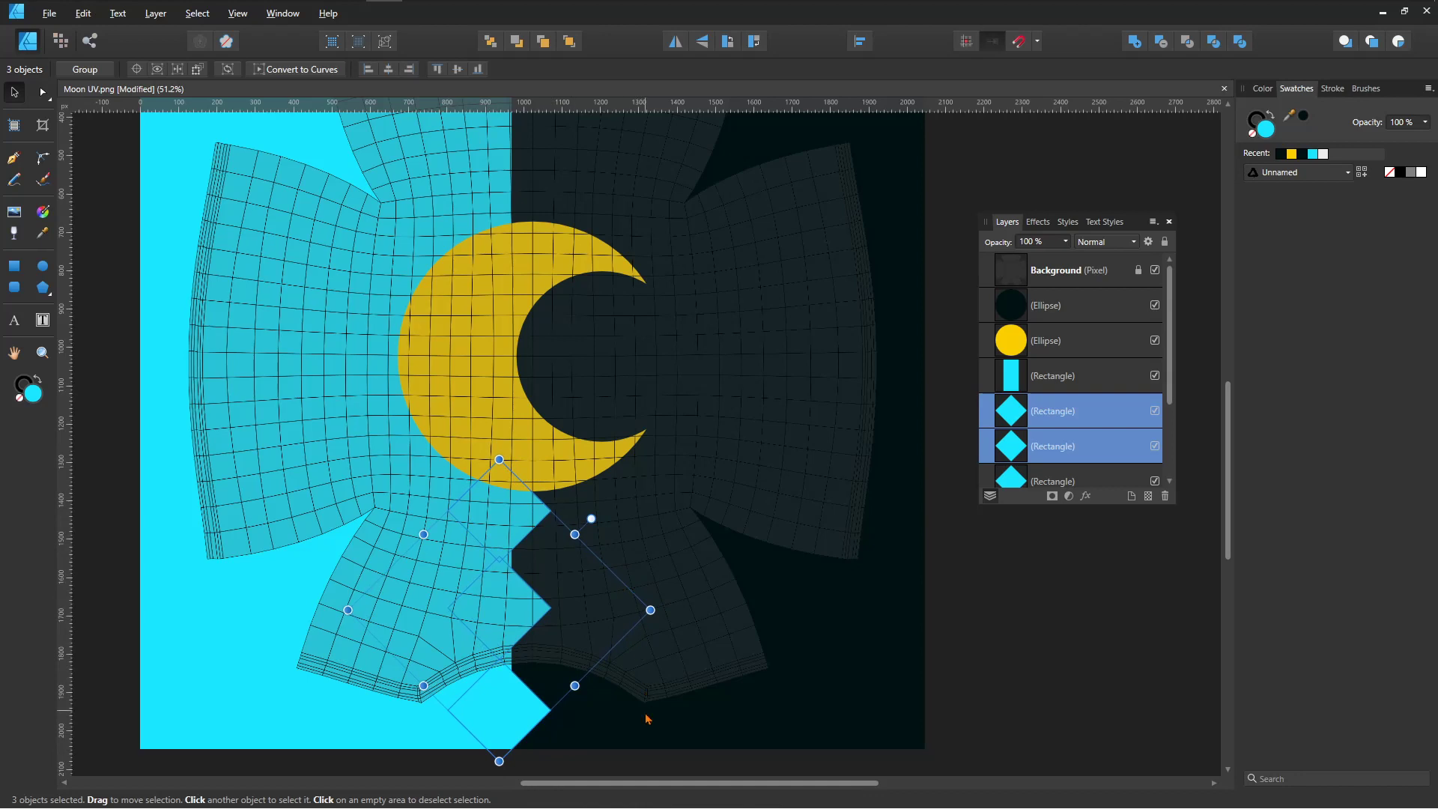
# Pull the cyan half's right edge left and widen the dark half over it.
pyautogui.click(620, 717)
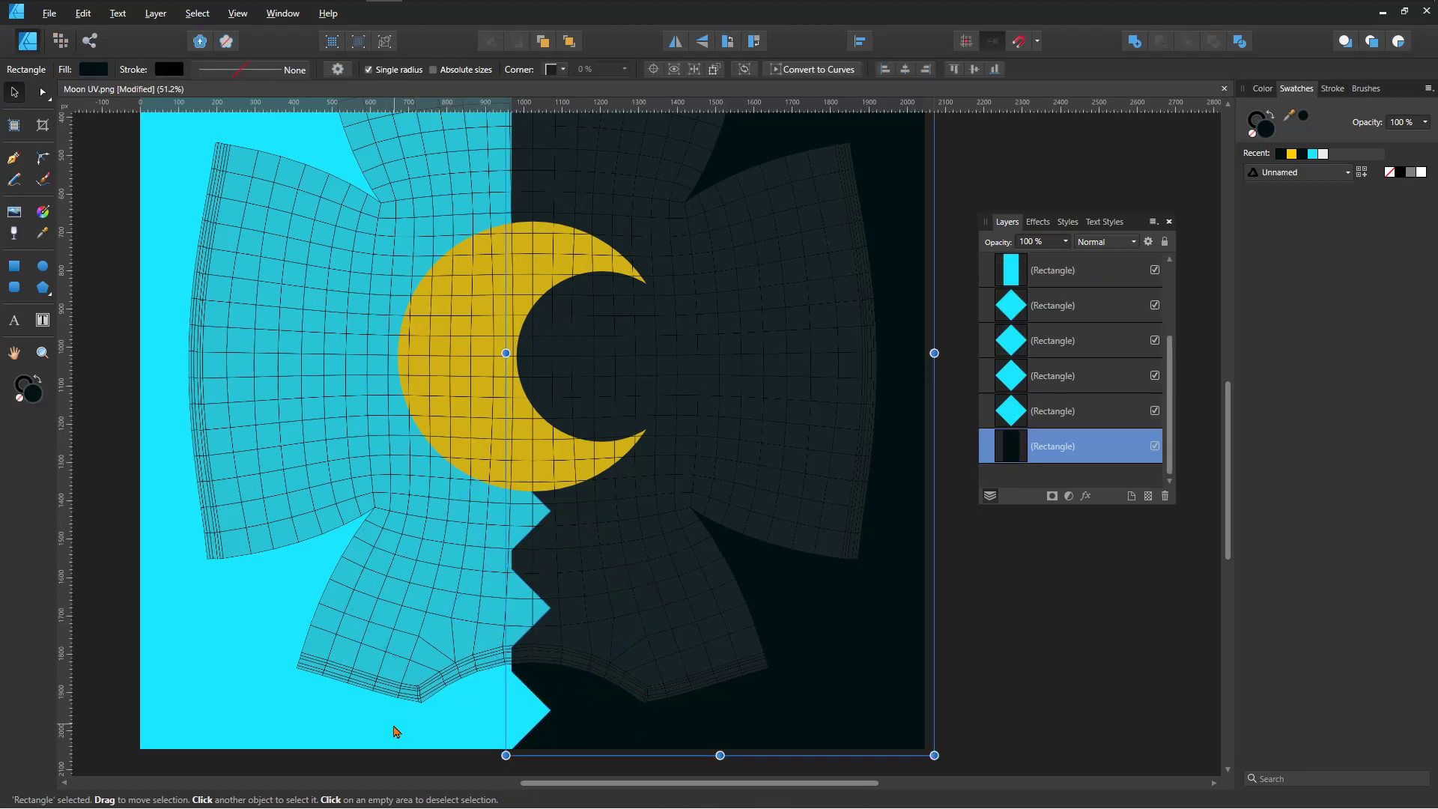
pyautogui.click(396, 732)
pyautogui.moveTo(511, 353); pyautogui.dragTo(506, 353)
pyautogui.click(539, 717)
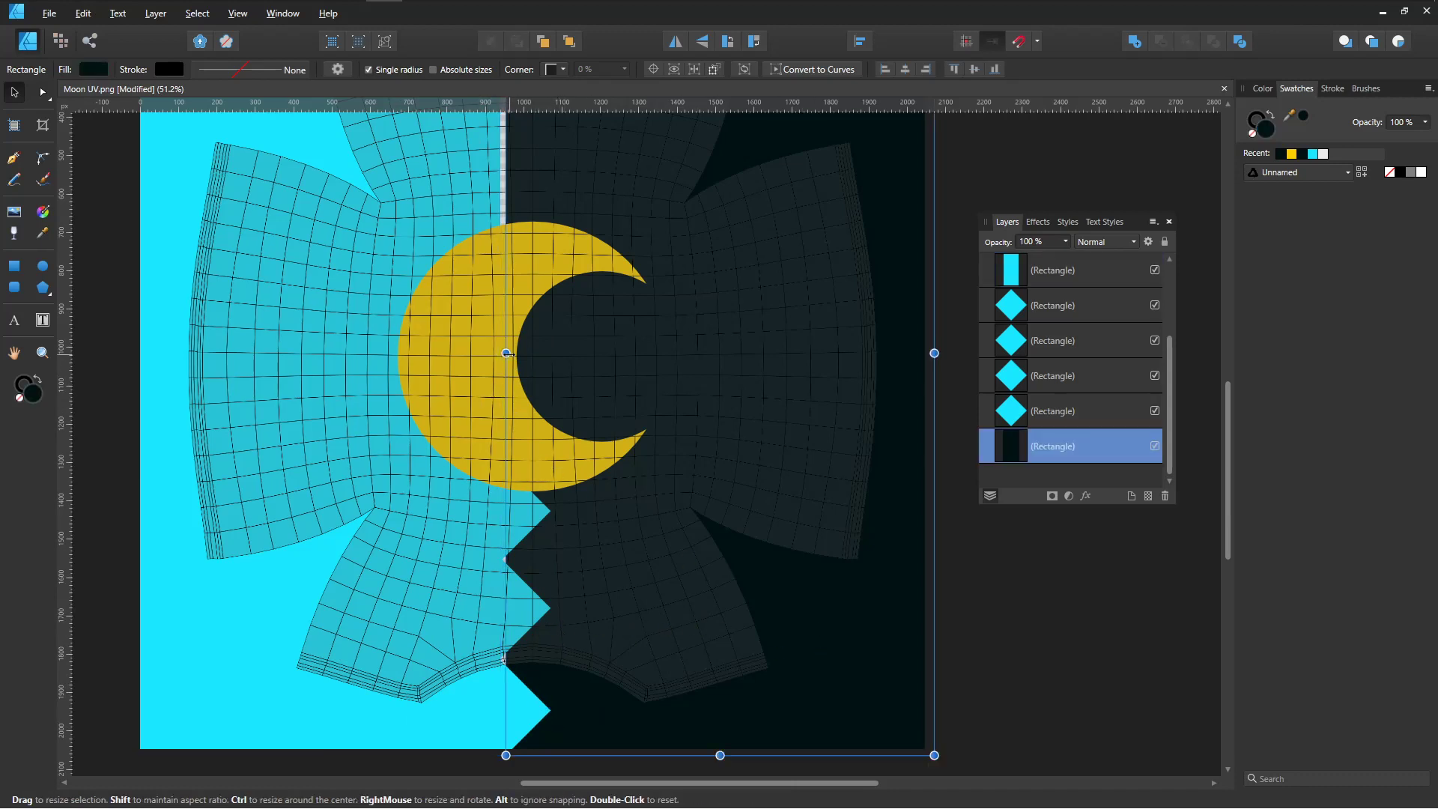
pyautogui.moveTo(505, 353); pyautogui.dragTo(487, 352)
# Clone three seam diamonds upward to extend the zigzag to the top of the texture.
pyautogui.scroll(2, 550, 469)
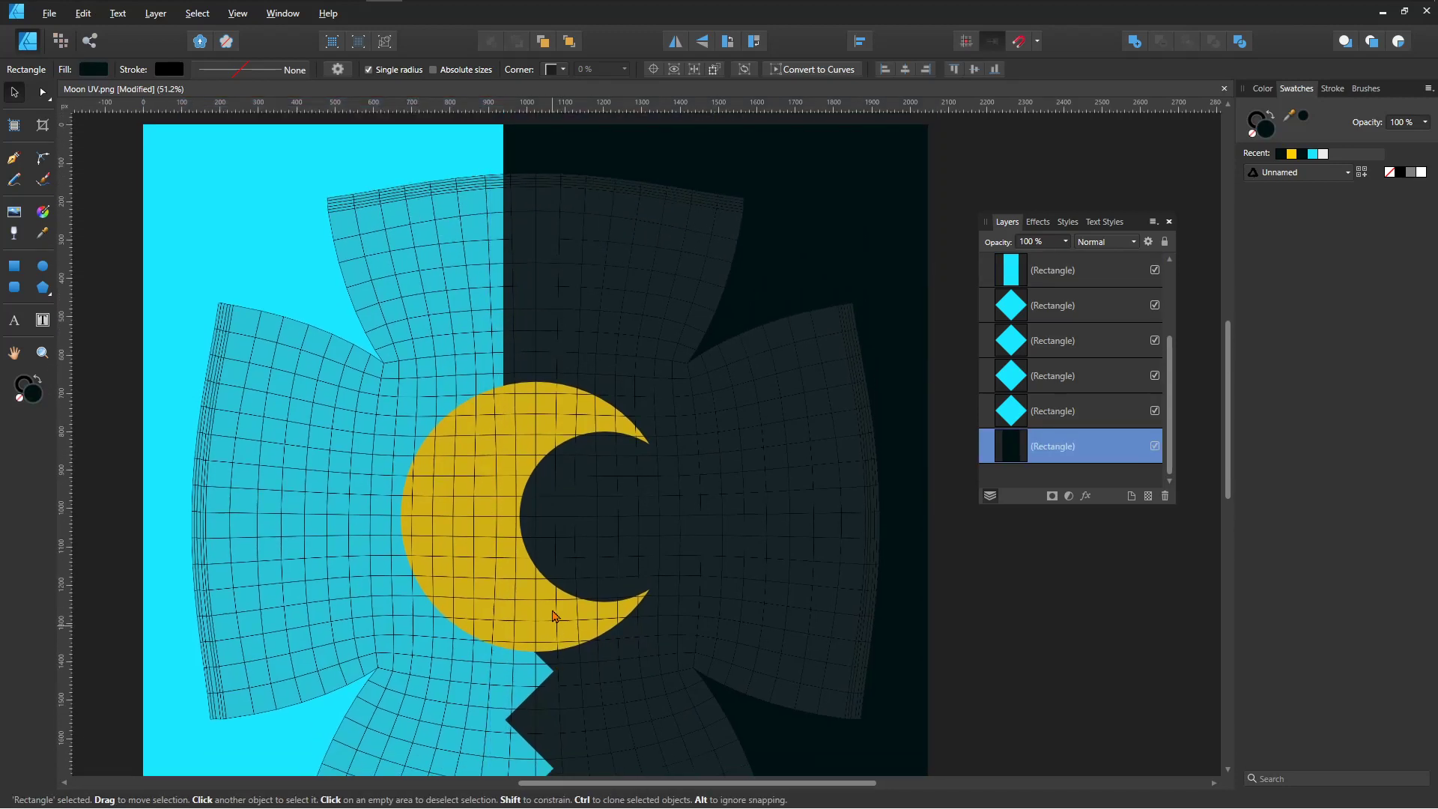
pyautogui.click(522, 762)
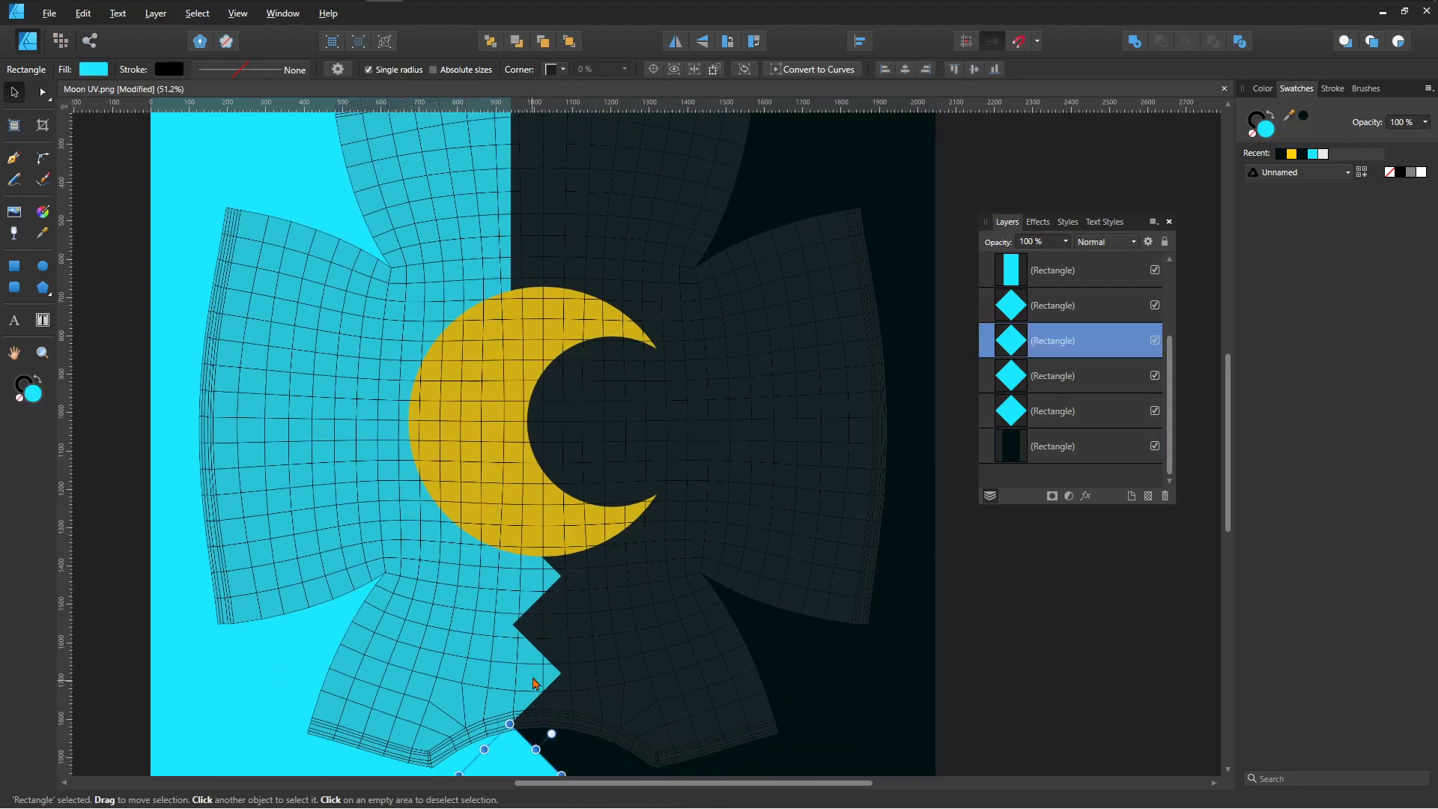
pyautogui.keyDown('shift'); pyautogui.click(554, 667); pyautogui.keyUp('shift')
pyautogui.keyDown('shift'); pyautogui.click(541, 575); pyautogui.keyUp('shift')
pyautogui.scroll(3, 536, 573)
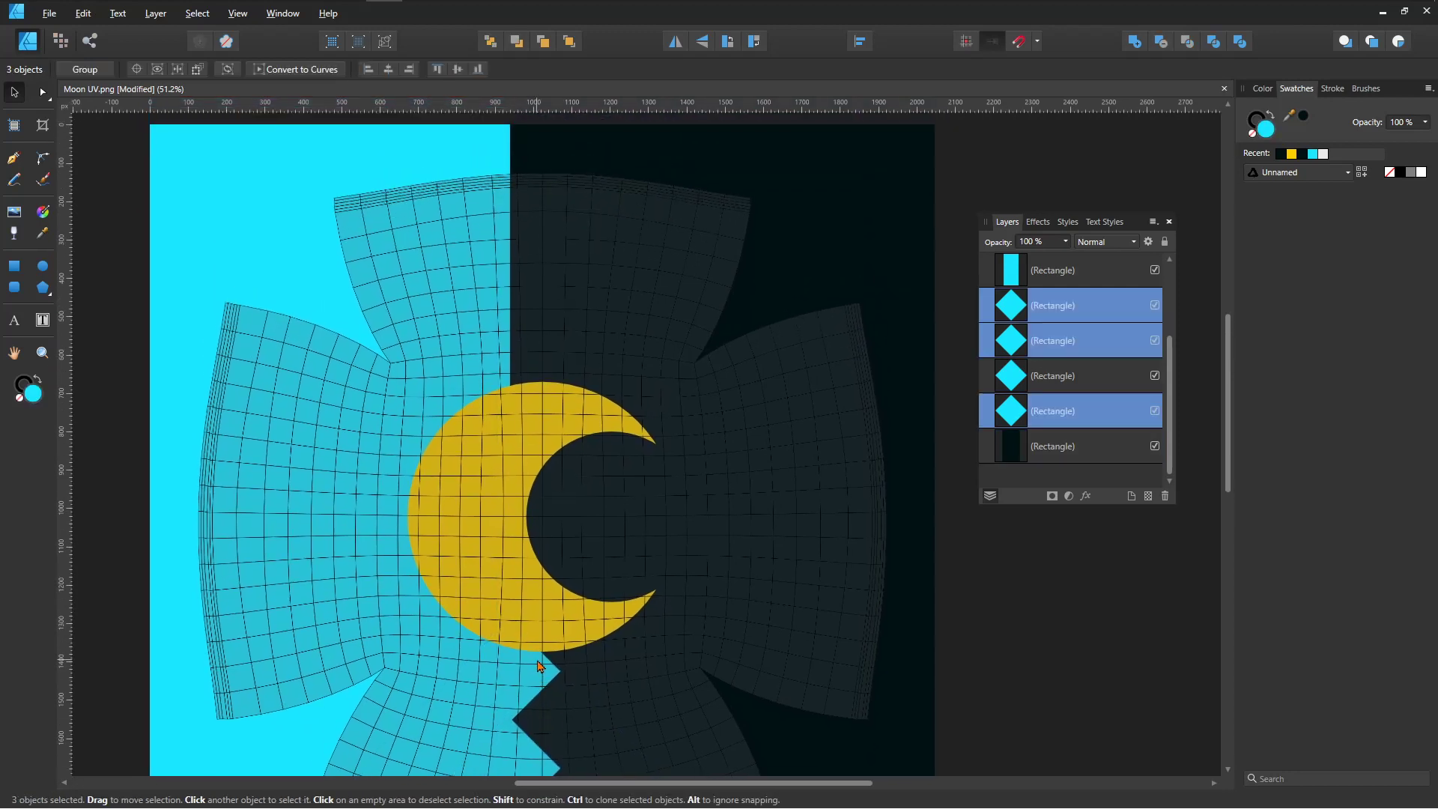
pyautogui.moveTo(532, 678); pyautogui.dragTo(513, 197)
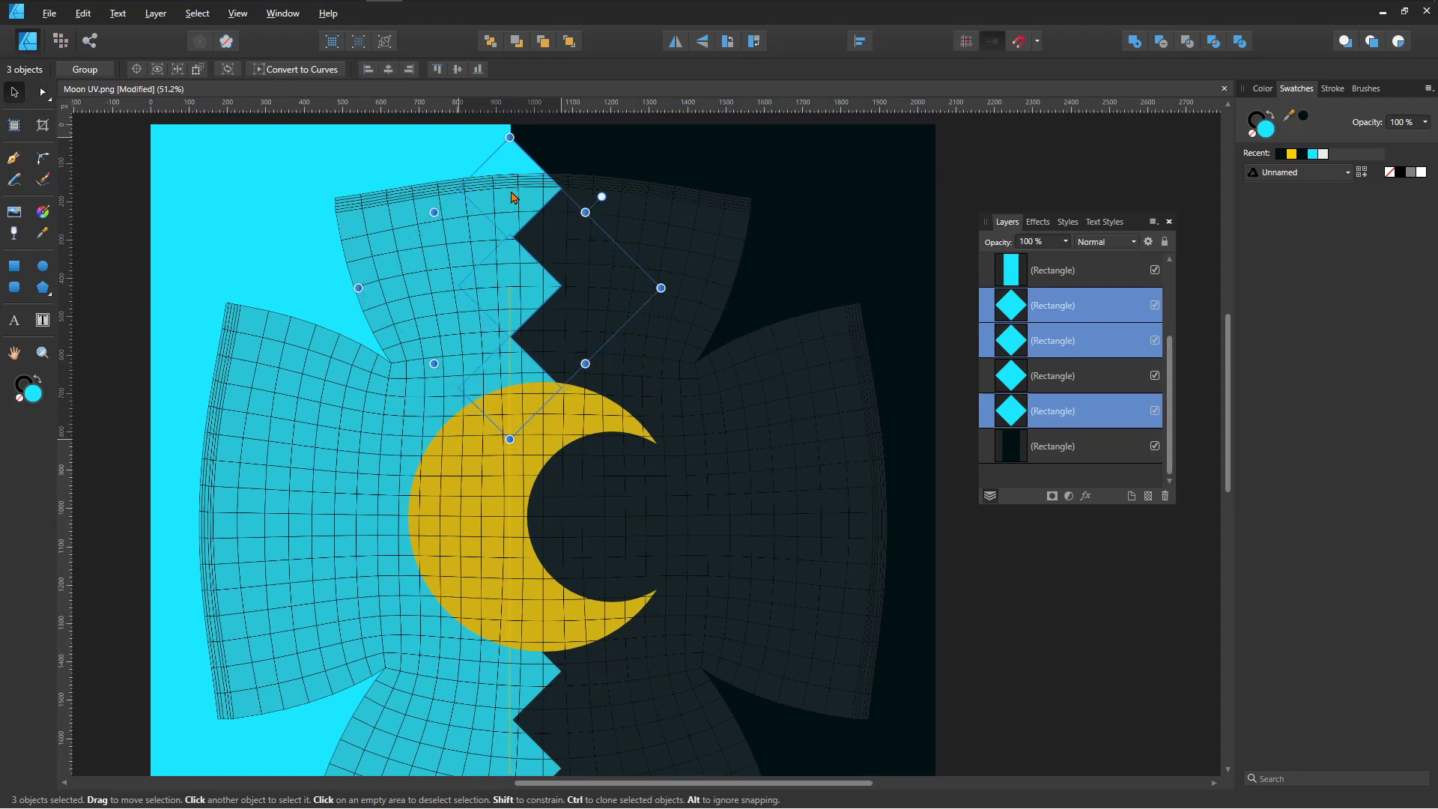
pyautogui.moveTo(511, 197); pyautogui.dragTo(504, 192)
# Select the cyan half rectangle and stretch it rightward.
pyautogui.click(140, 392)
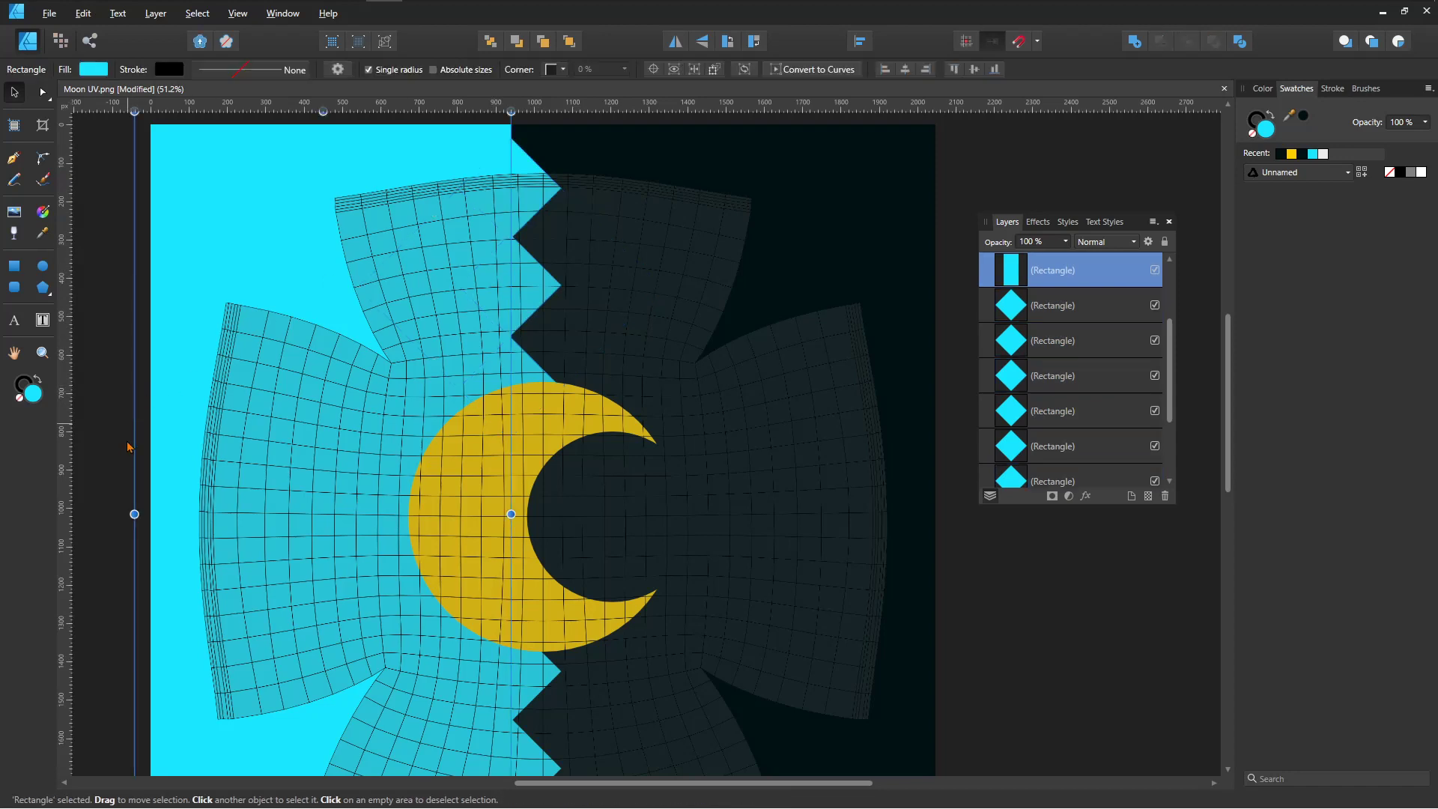
pyautogui.keyDown('ctrl'); pyautogui.scroll(-5, 124, 447); pyautogui.keyUp('ctrl')
pyautogui.moveTo(553, 560); pyautogui.dragTo(786, 559, button='middle')
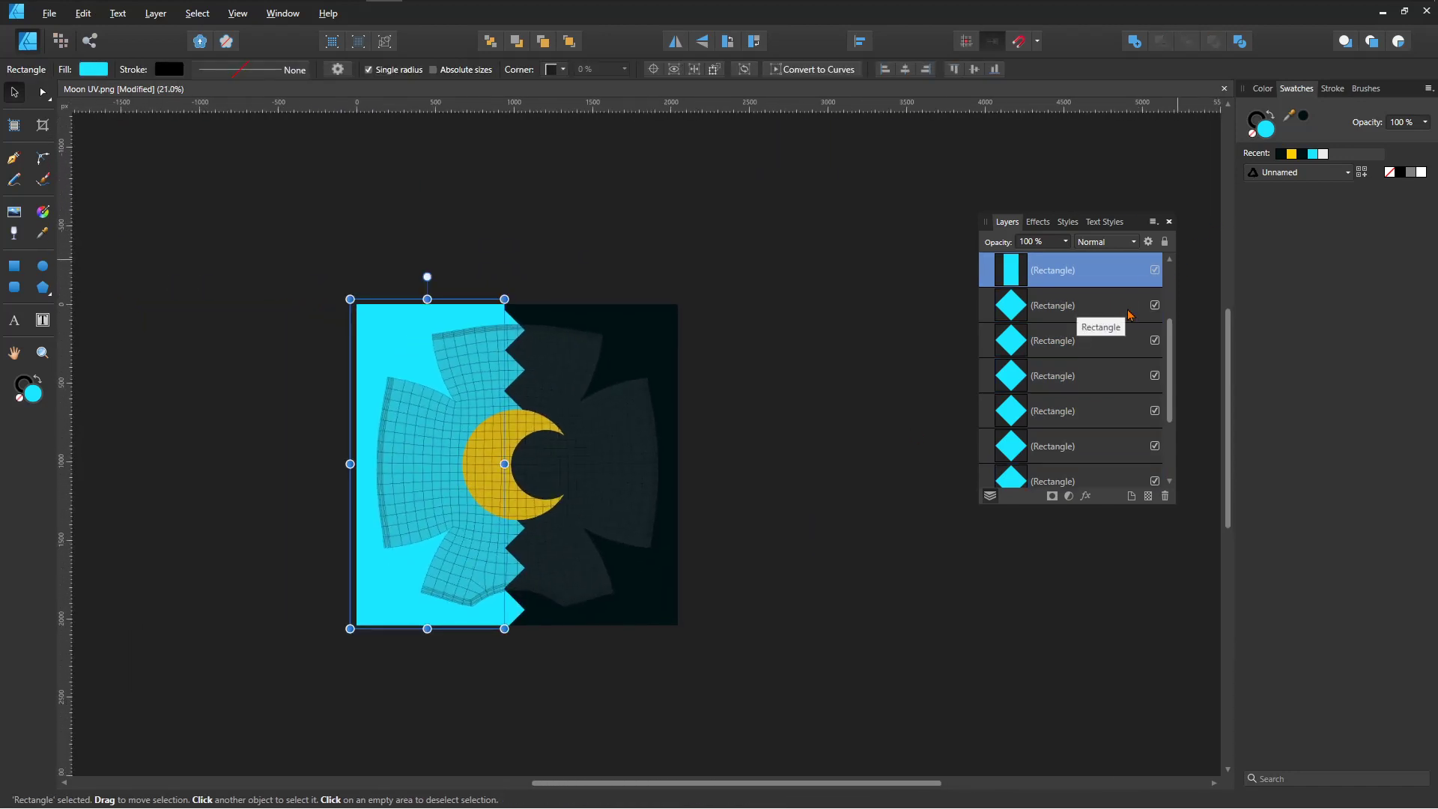
pyautogui.scroll(3, 1123, 318)
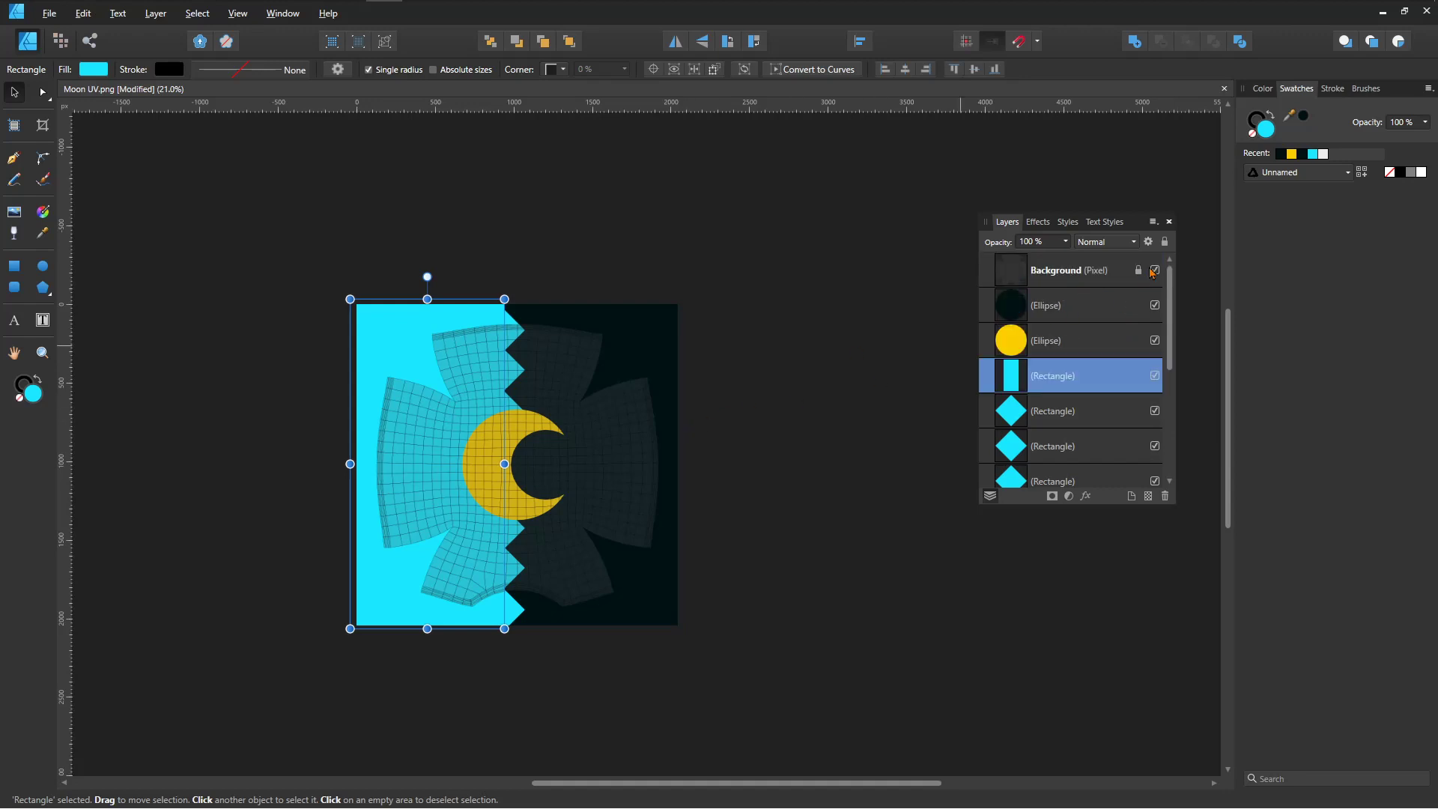
# Hide the UV grid Background layer and save the texture over Moon UV.png.
pyautogui.click(1155, 270)
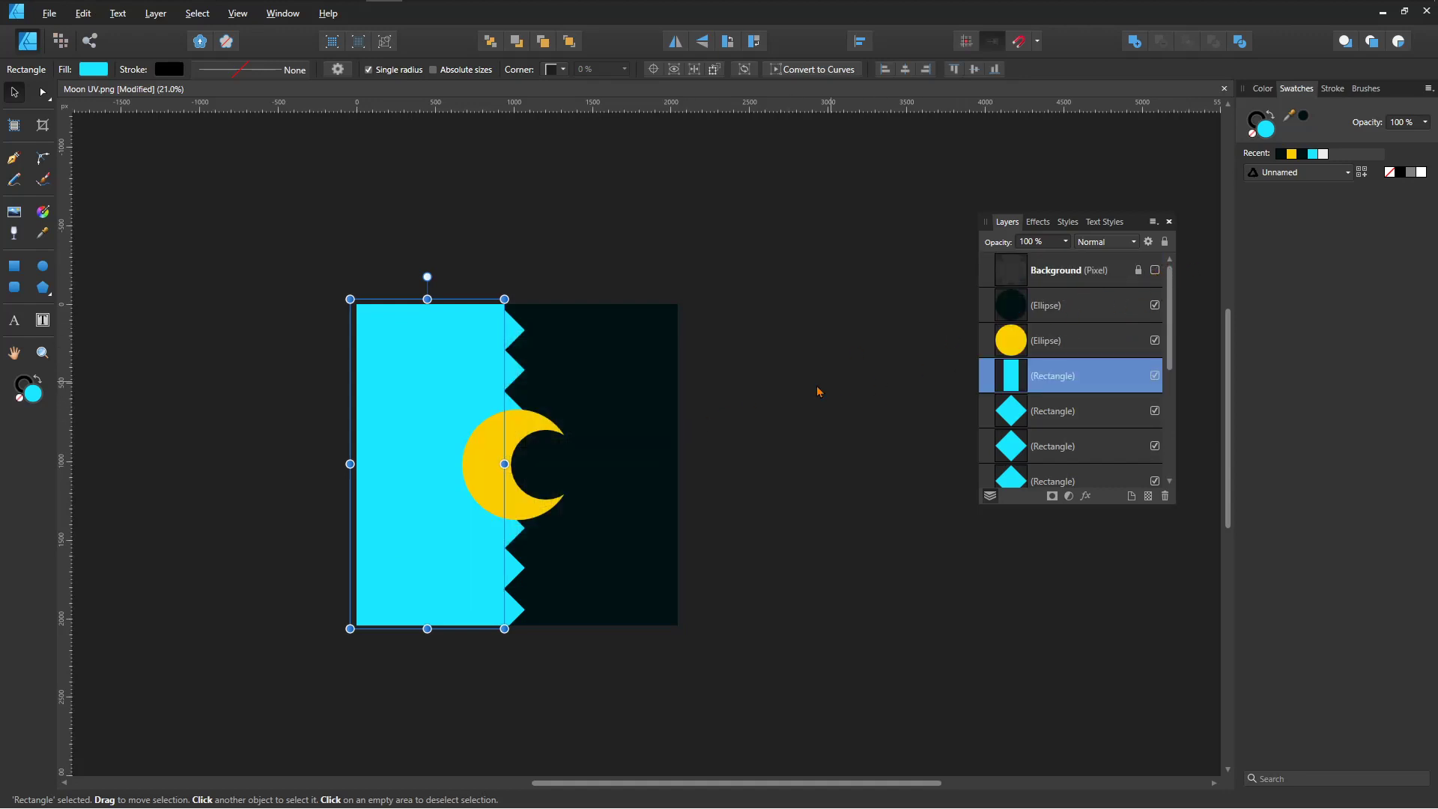
pyautogui.click(807, 393)
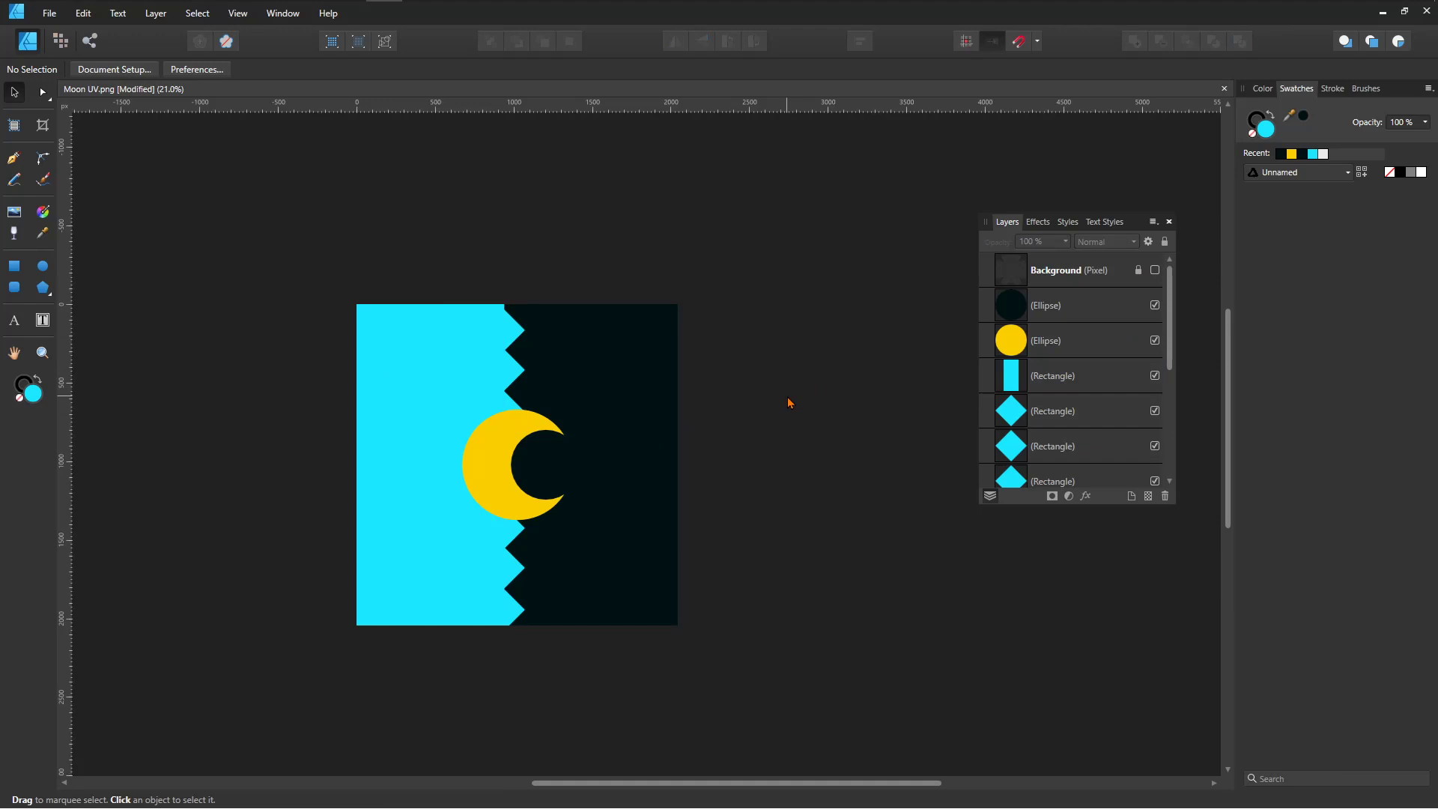
pyautogui.hotkey('ctrl', 's')
pyautogui.click(662, 425)
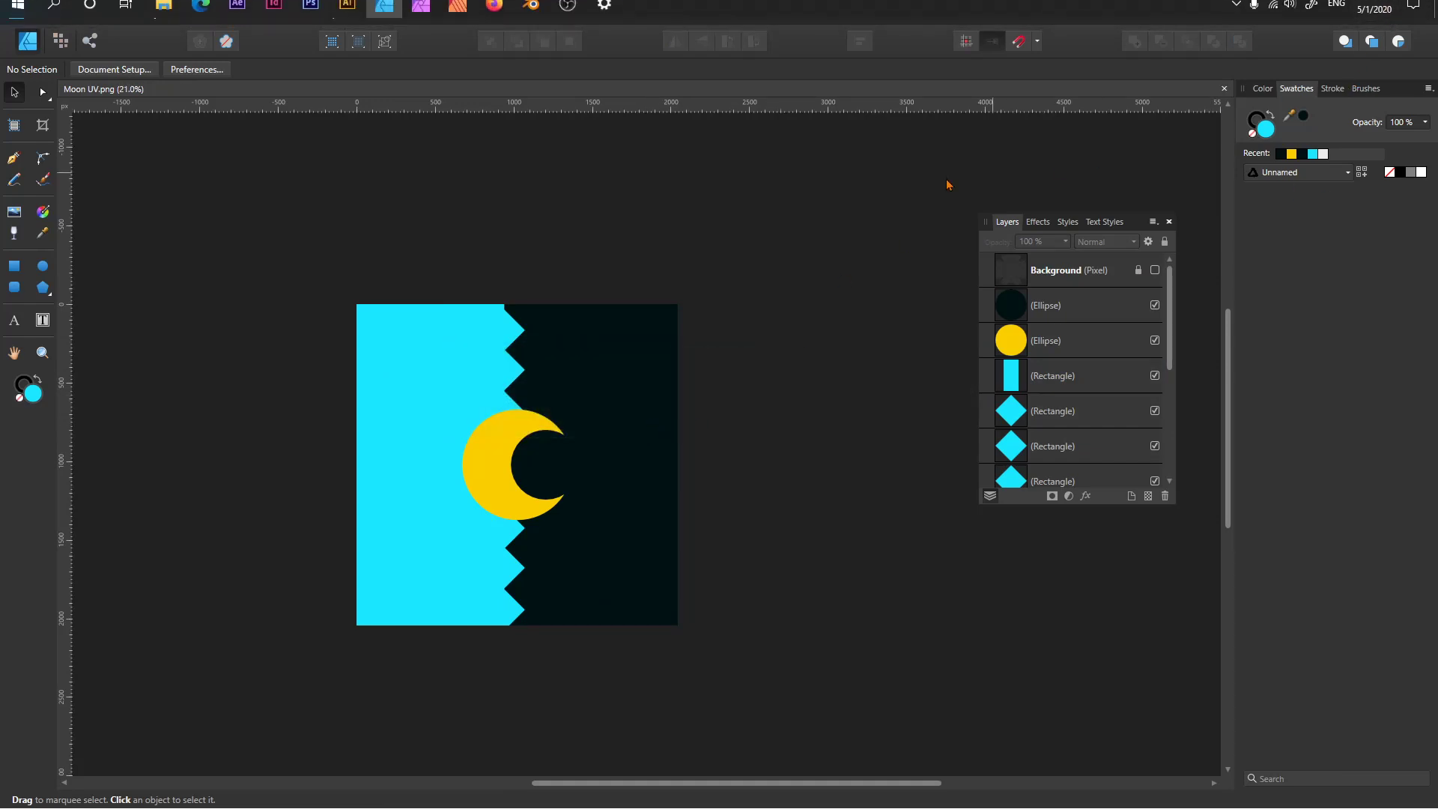
# In Blender's UV editor, open Moon UV.png behind the dome's UV layout.
pyautogui.click(530, 15)
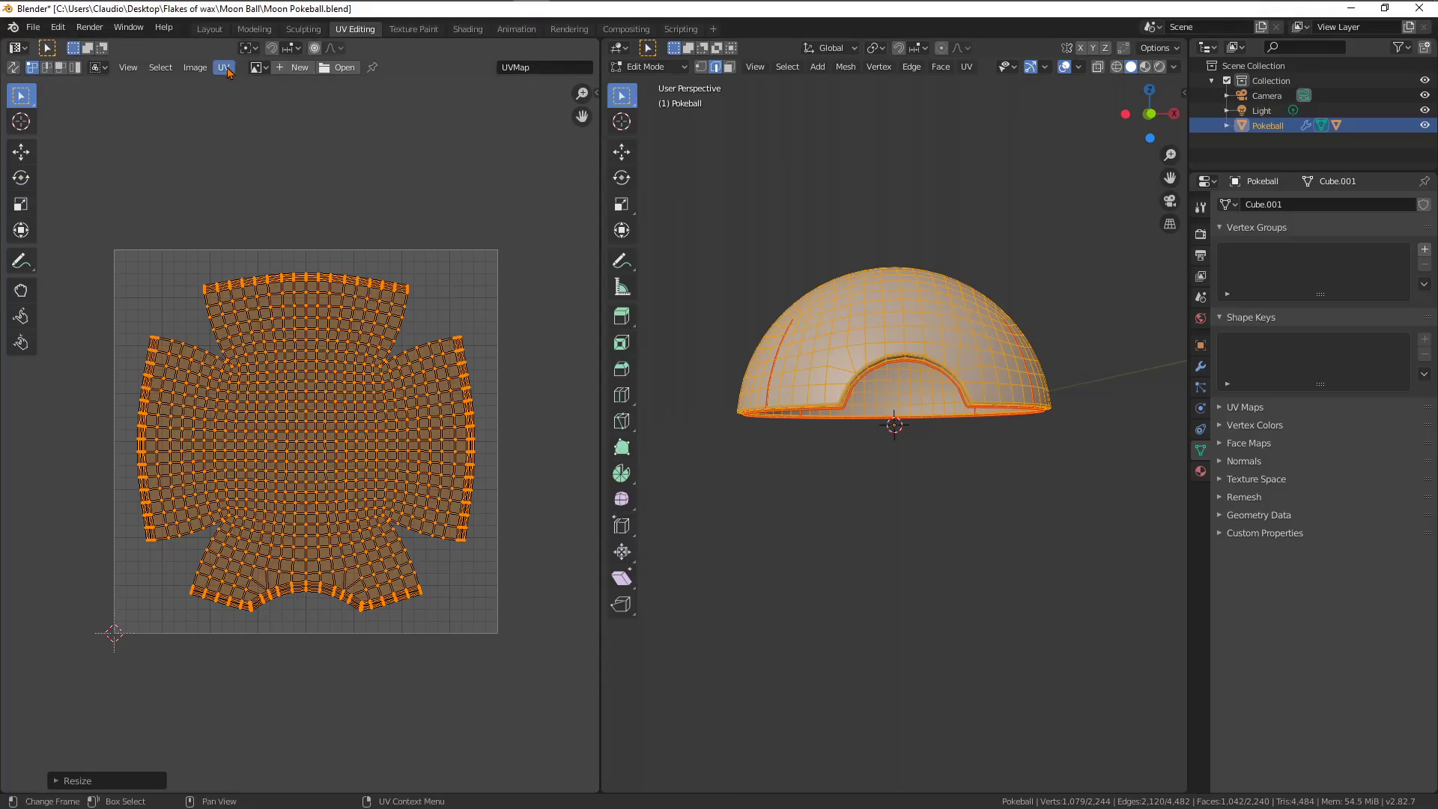
pyautogui.click(341, 69)
pyautogui.click(543, 244)
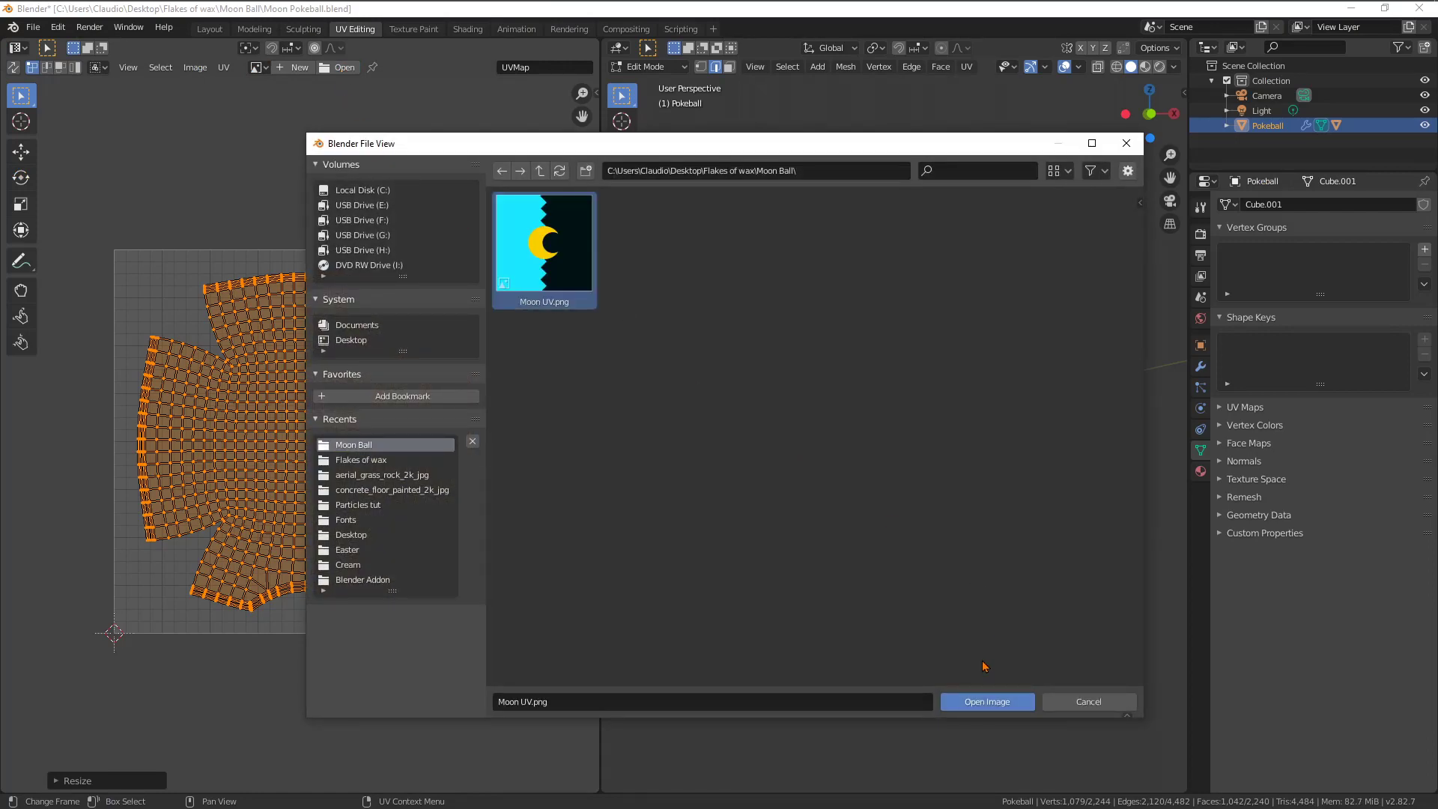
pyautogui.click(987, 701)
# Orbit around the dome and switch the viewport to Material Preview shading.
pyautogui.scroll(-5, 292, 417)
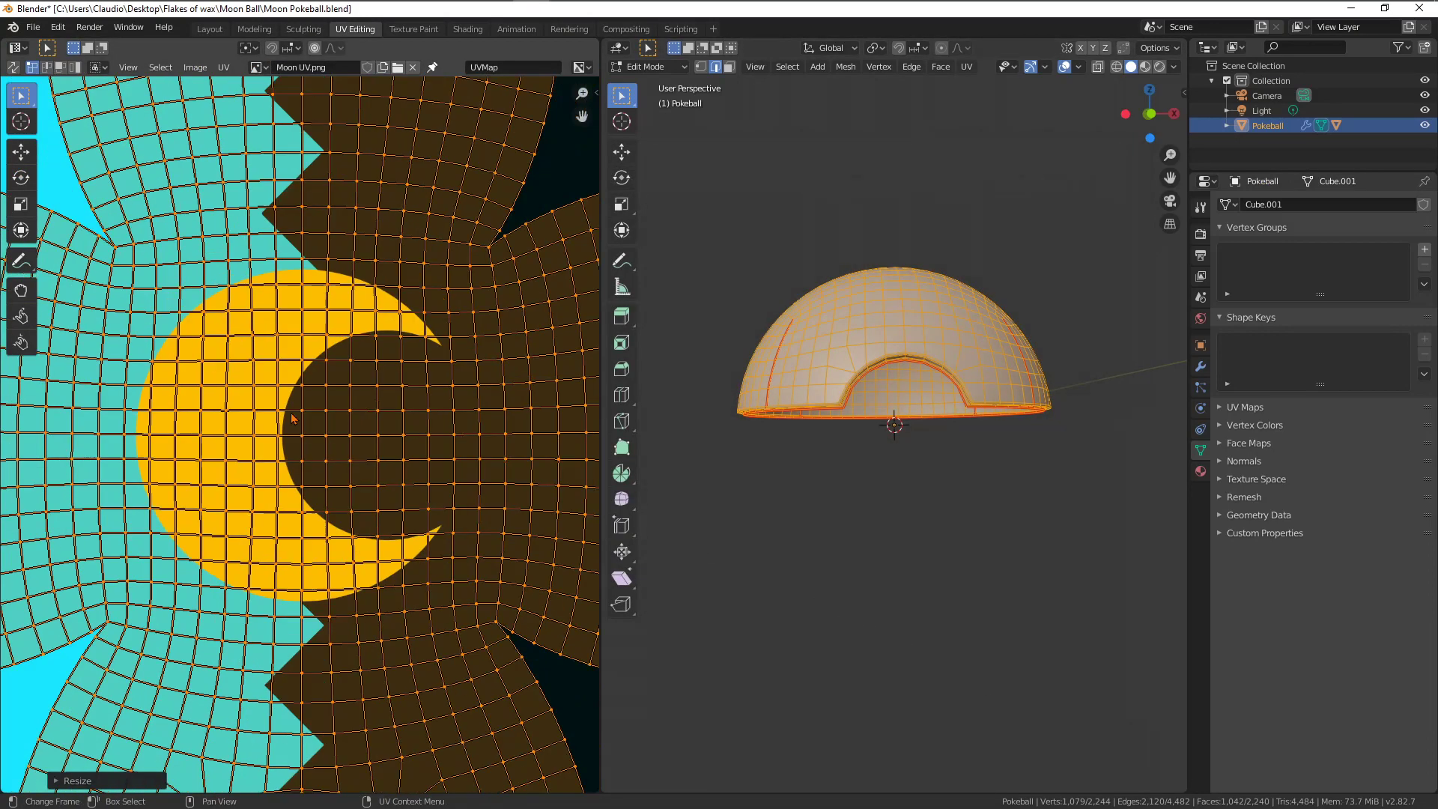
pyautogui.scroll(-7, 292, 418)
pyautogui.scroll(3, 370, 447)
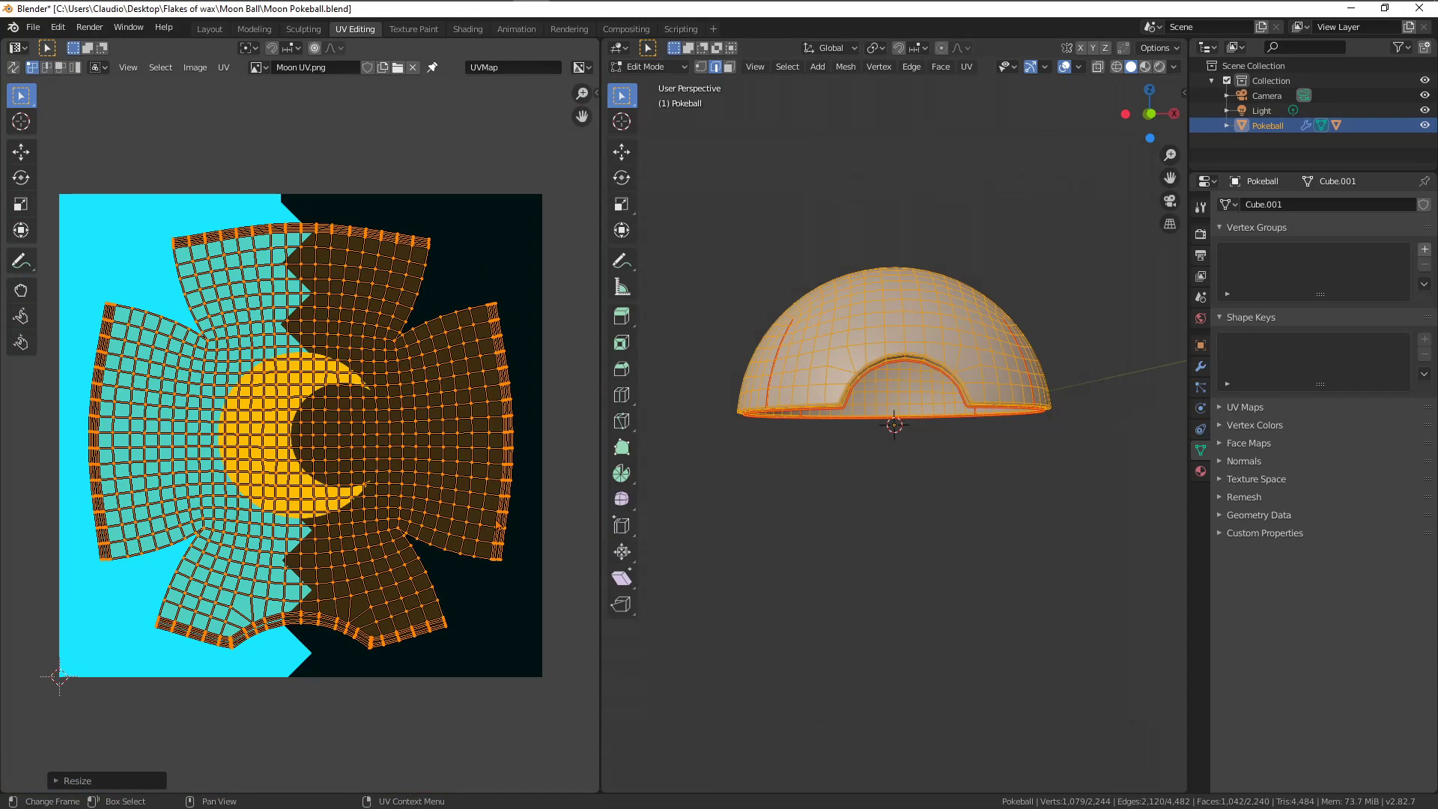
pyautogui.moveTo(735, 514)
pyautogui.mouseDown(button='middle')
pyautogui.moveTo(995, 475)
pyautogui.moveTo(988, 421)
pyautogui.mouseUp(button='middle')
pyautogui.click(1144, 66)
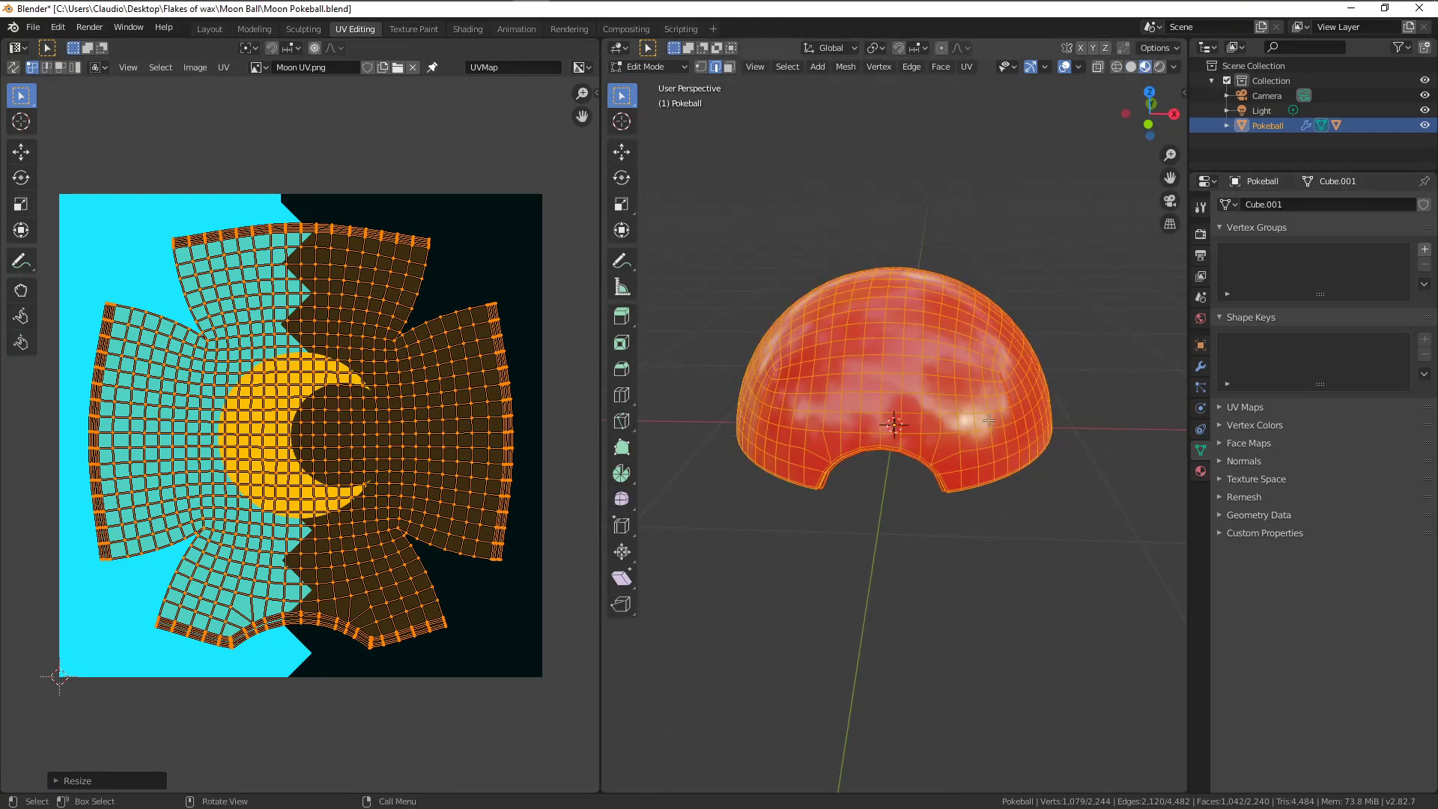
# Drive Material.002's Base Color with an Image Texture using Moon UV.png, then inspect the dome.
pyautogui.click(1201, 470)
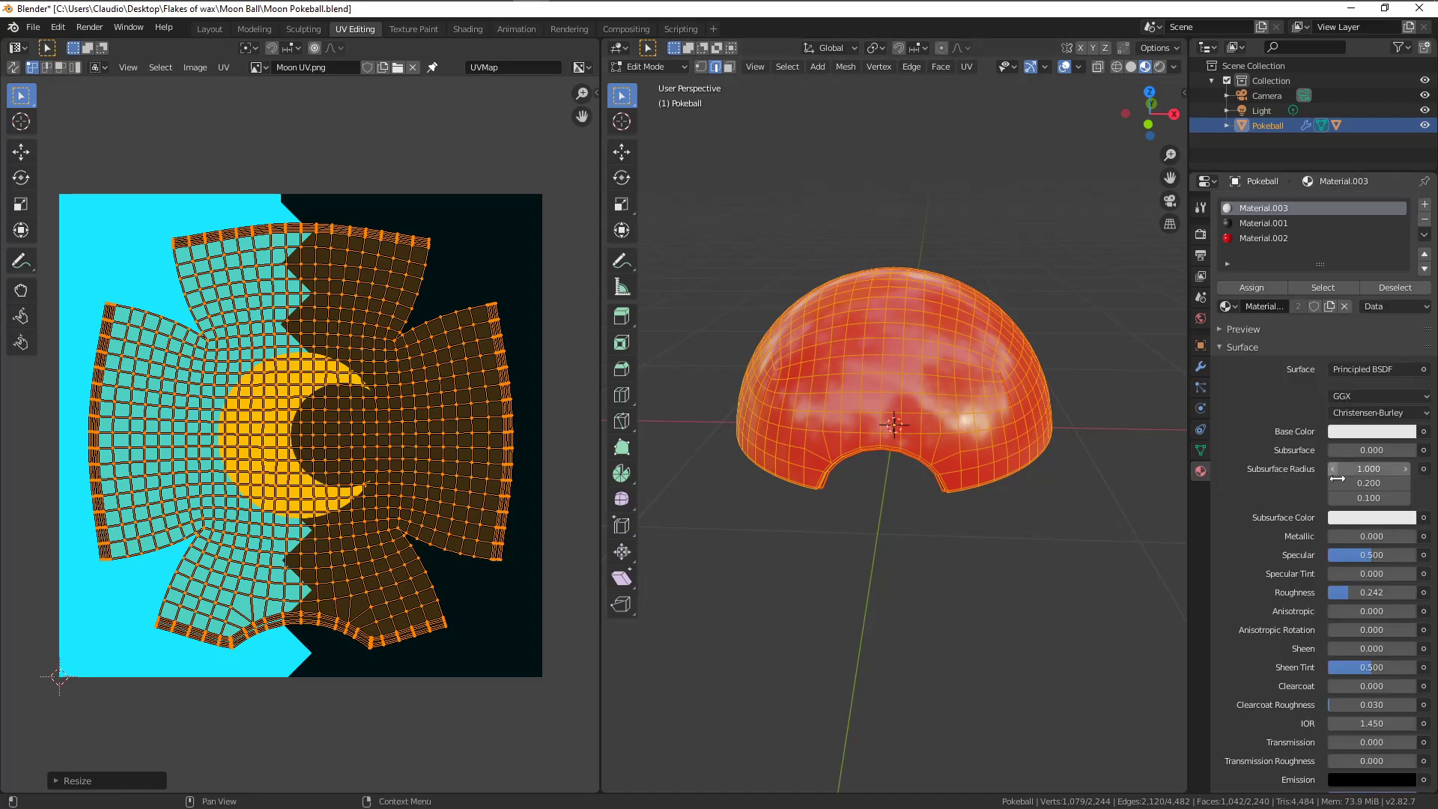
pyautogui.click(1261, 238)
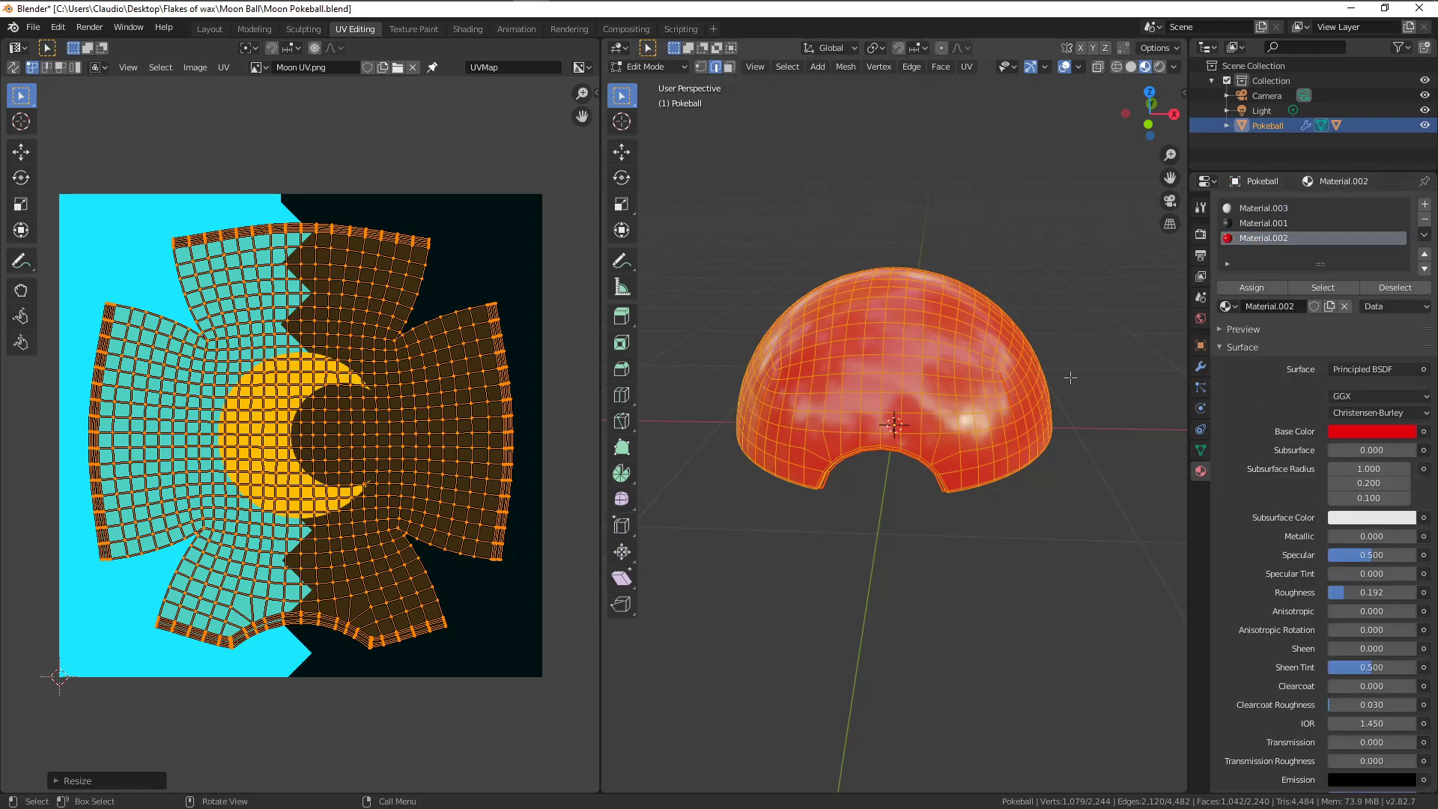
pyautogui.click(1423, 432)
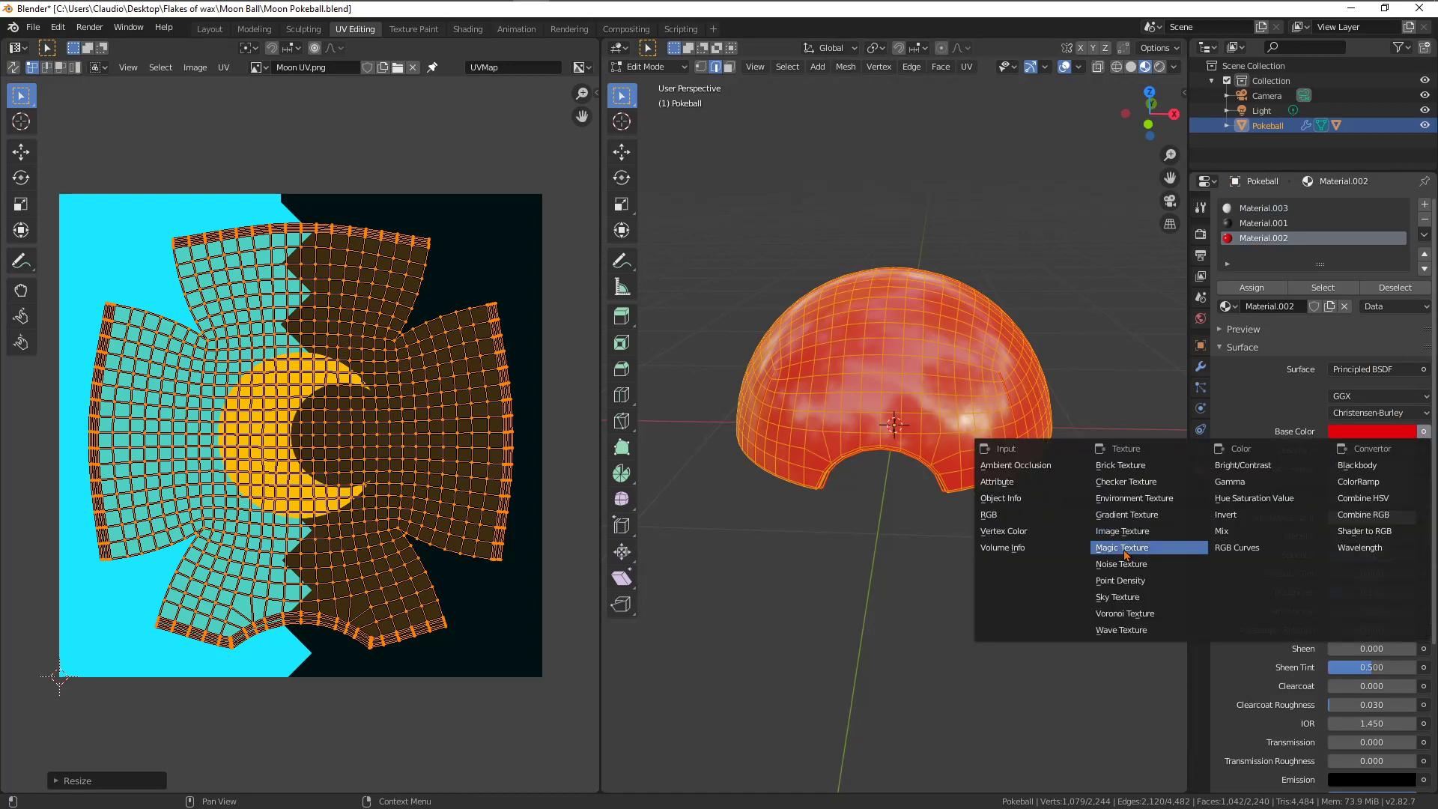
pyautogui.click(1140, 532)
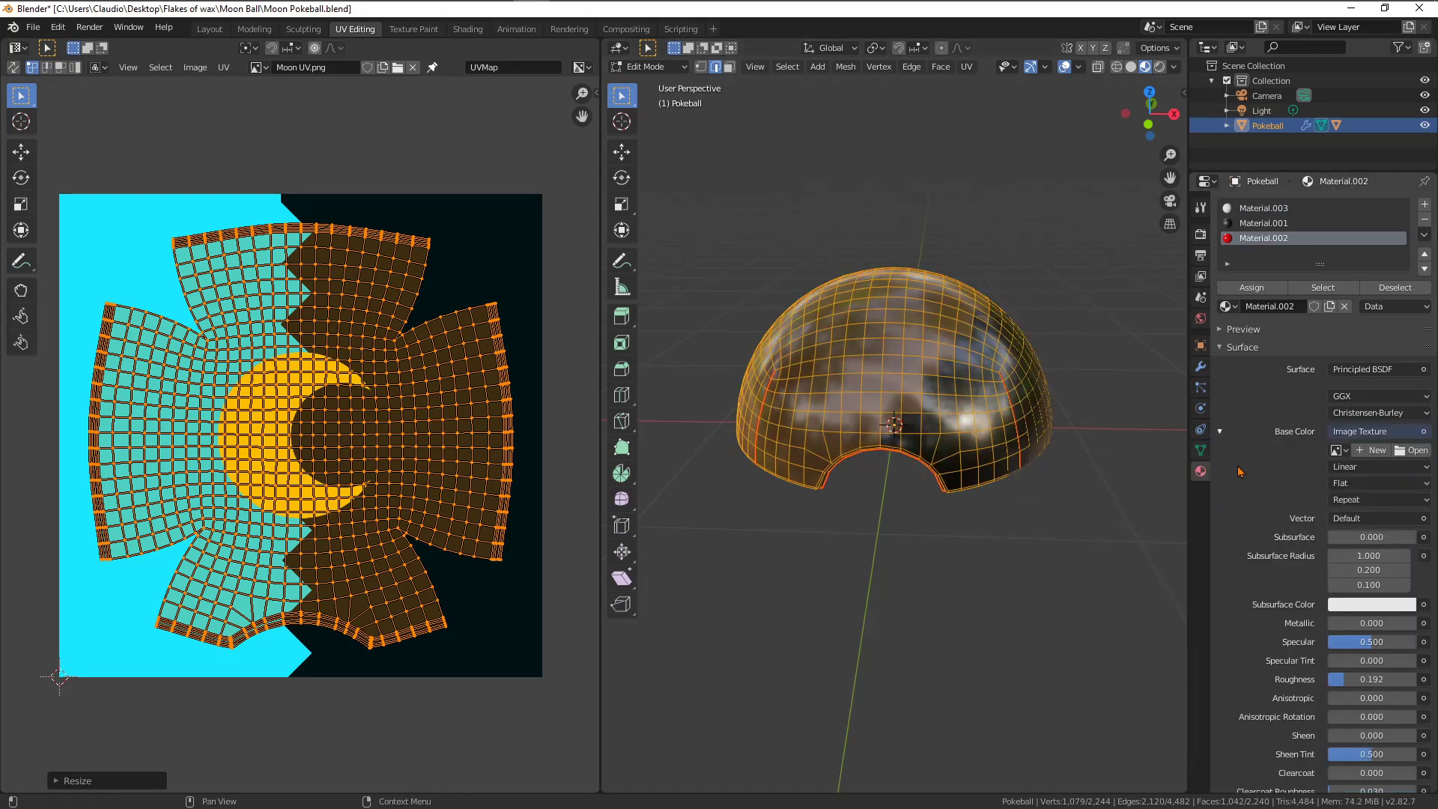
pyautogui.click(1337, 449)
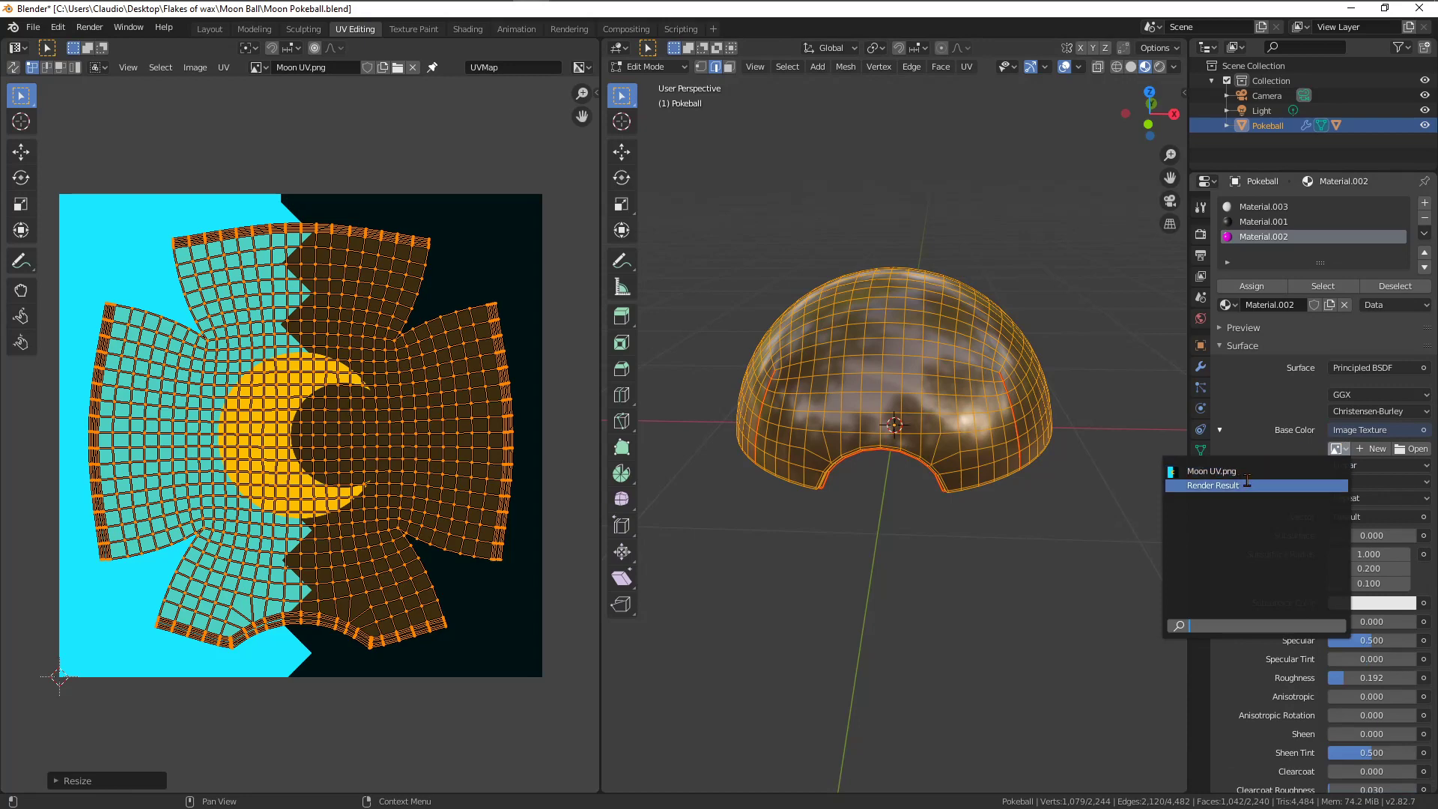
pyautogui.click(1235, 470)
pyautogui.moveTo(1096, 466); pyautogui.dragTo(912, 291, button='middle')
pyautogui.scroll(5, 975, 433)
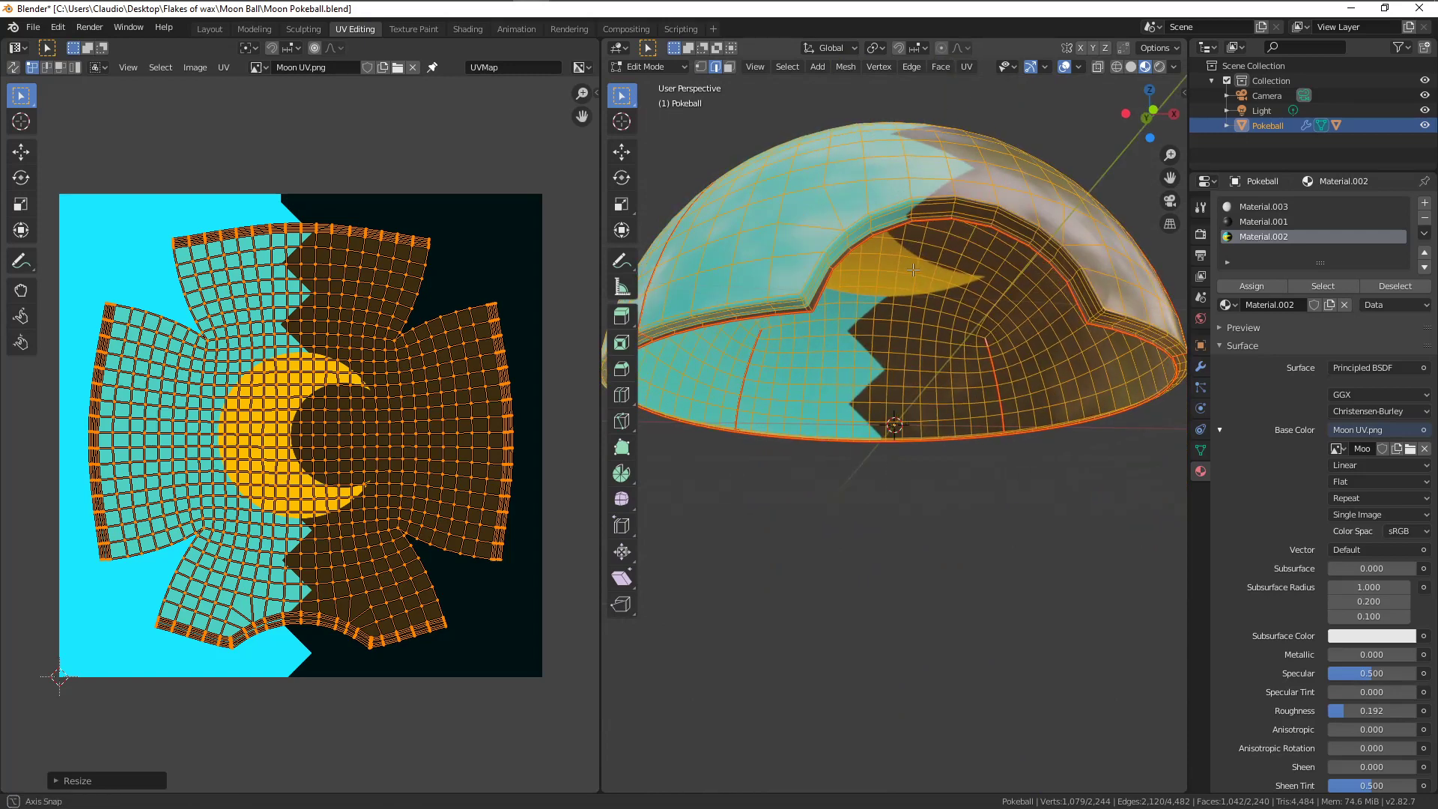
# Toggle the Subdivision modifier's viewport display on and off, then return to Object Mode.
pyautogui.scroll(5, 891, 268)
pyautogui.moveTo(899, 260); pyautogui.dragTo(897, 247, button='middle')
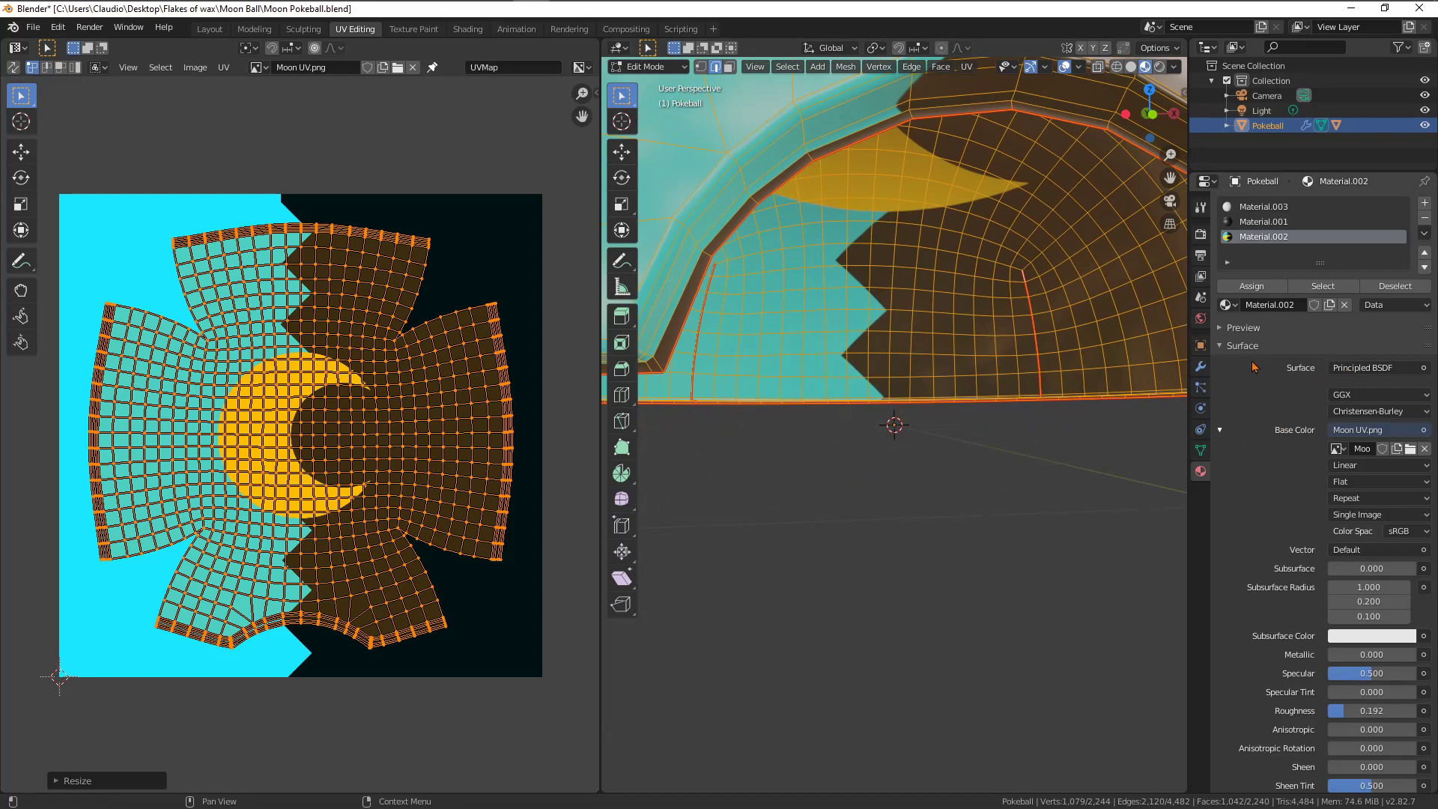
pyautogui.click(1200, 366)
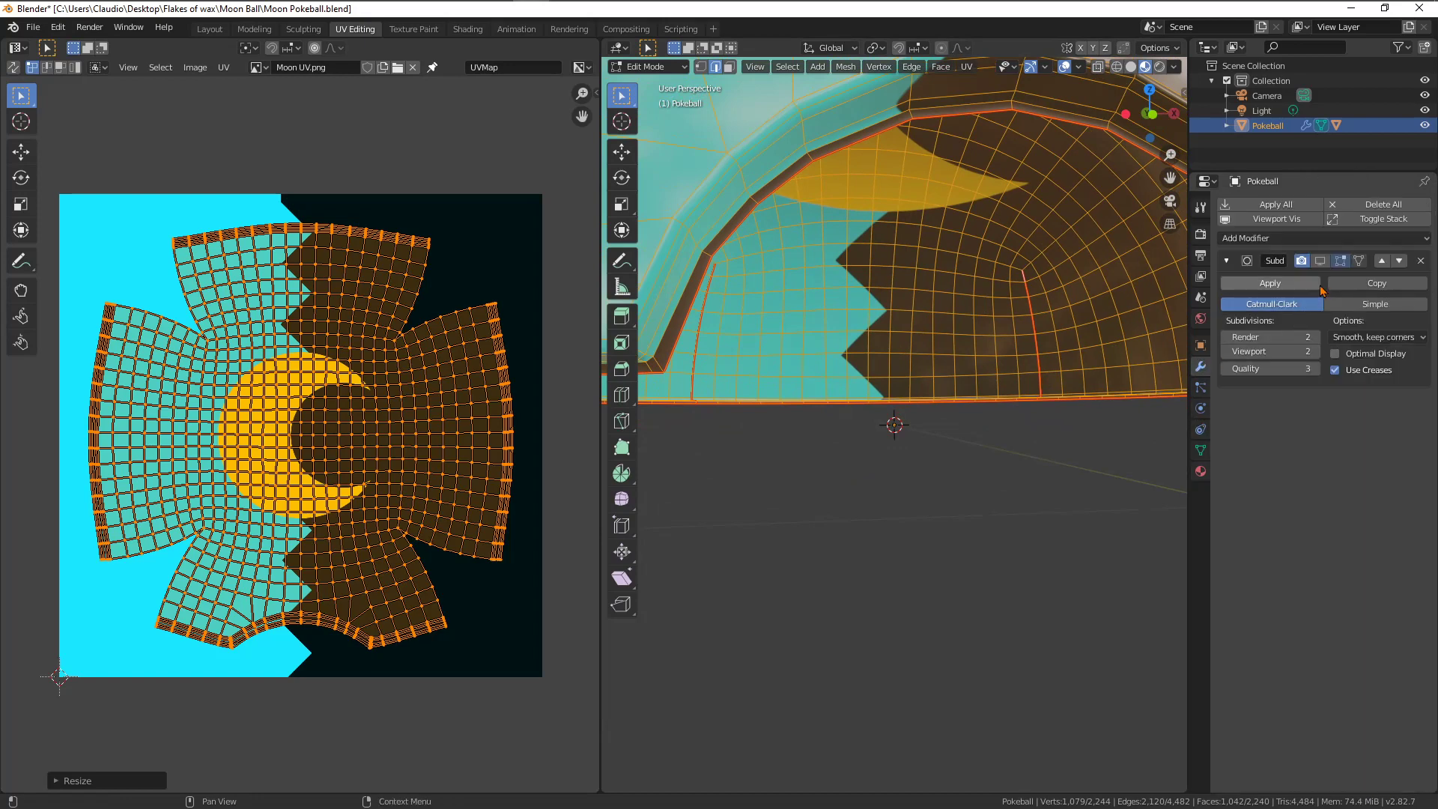
pyautogui.click(1319, 261)
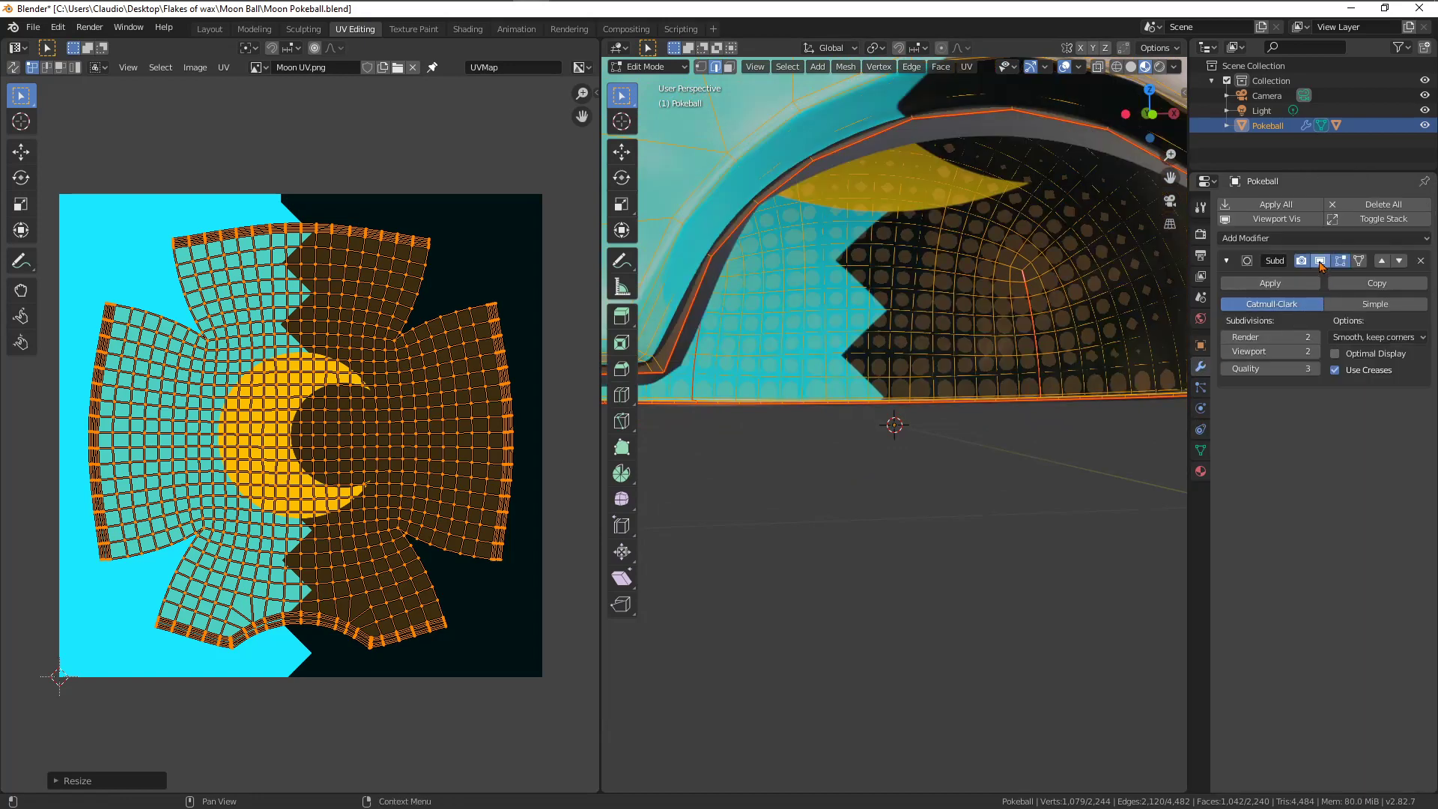
pyautogui.click(1319, 260)
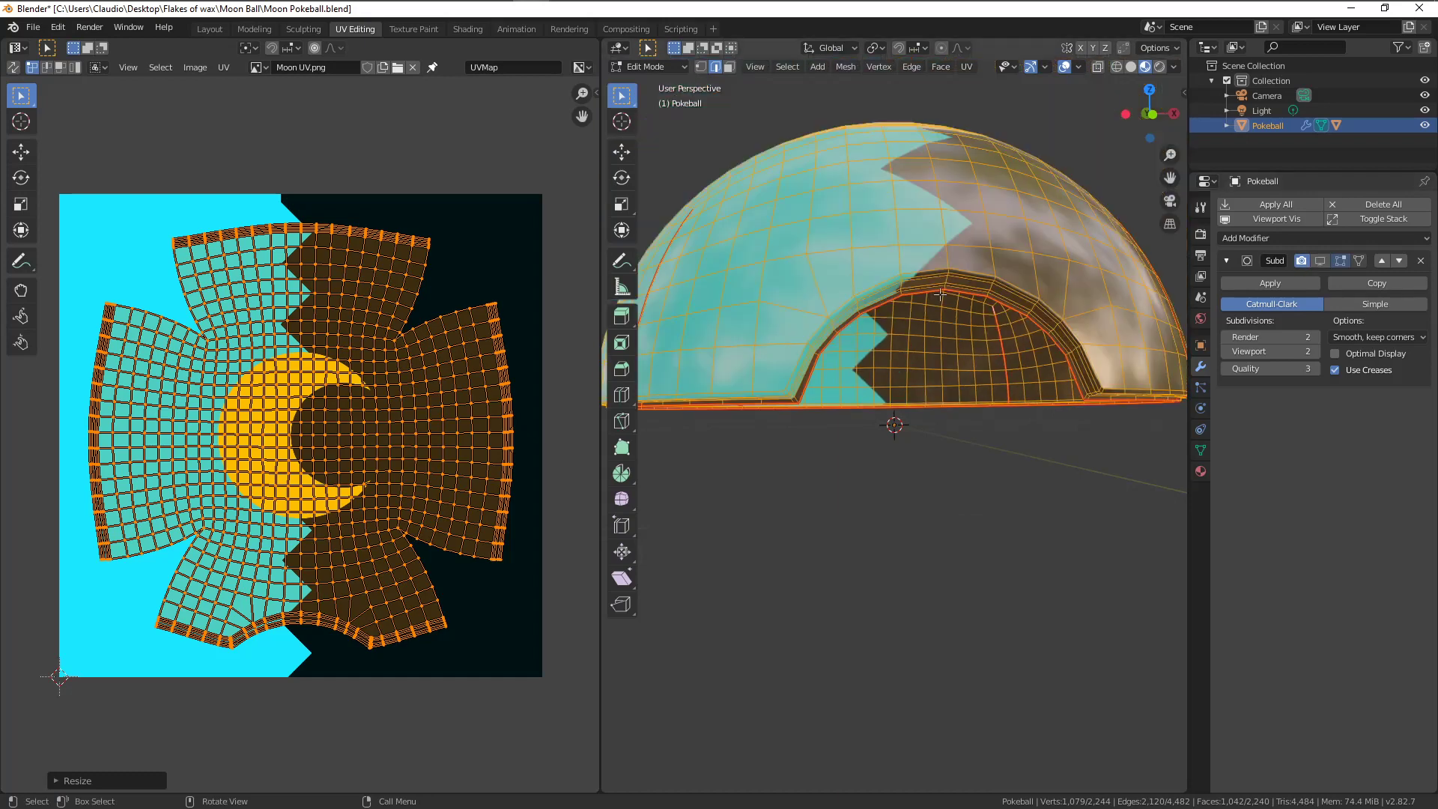
pyautogui.moveTo(939, 294); pyautogui.dragTo(938, 318, button='middle')
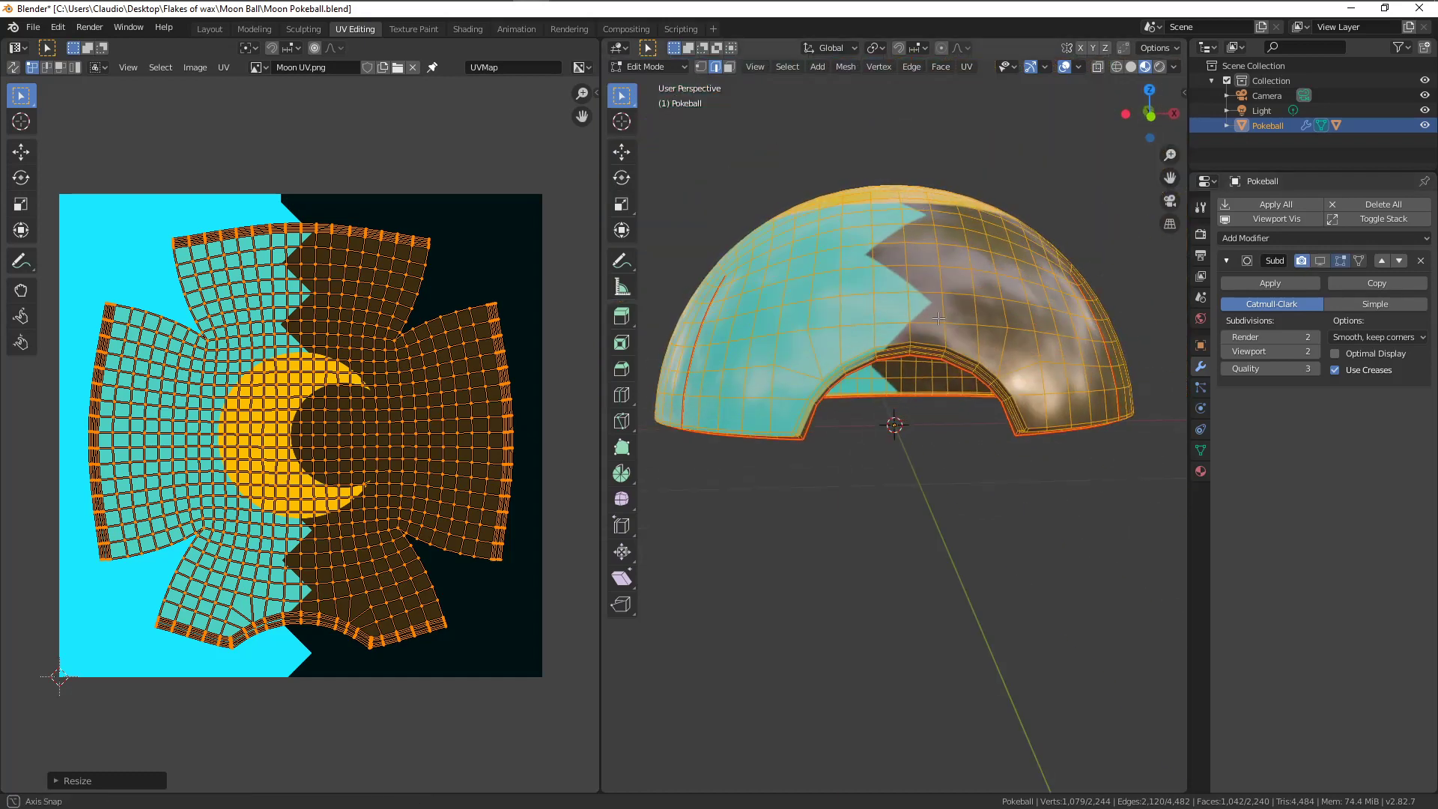
pyautogui.press('Tab')
# Re-enable viewport subdivision and unhide the Pokeball's Button object, viewing the ball from above.
pyautogui.moveTo(1000, 377); pyautogui.dragTo(1023, 434, button='middle')
pyautogui.click(1319, 260)
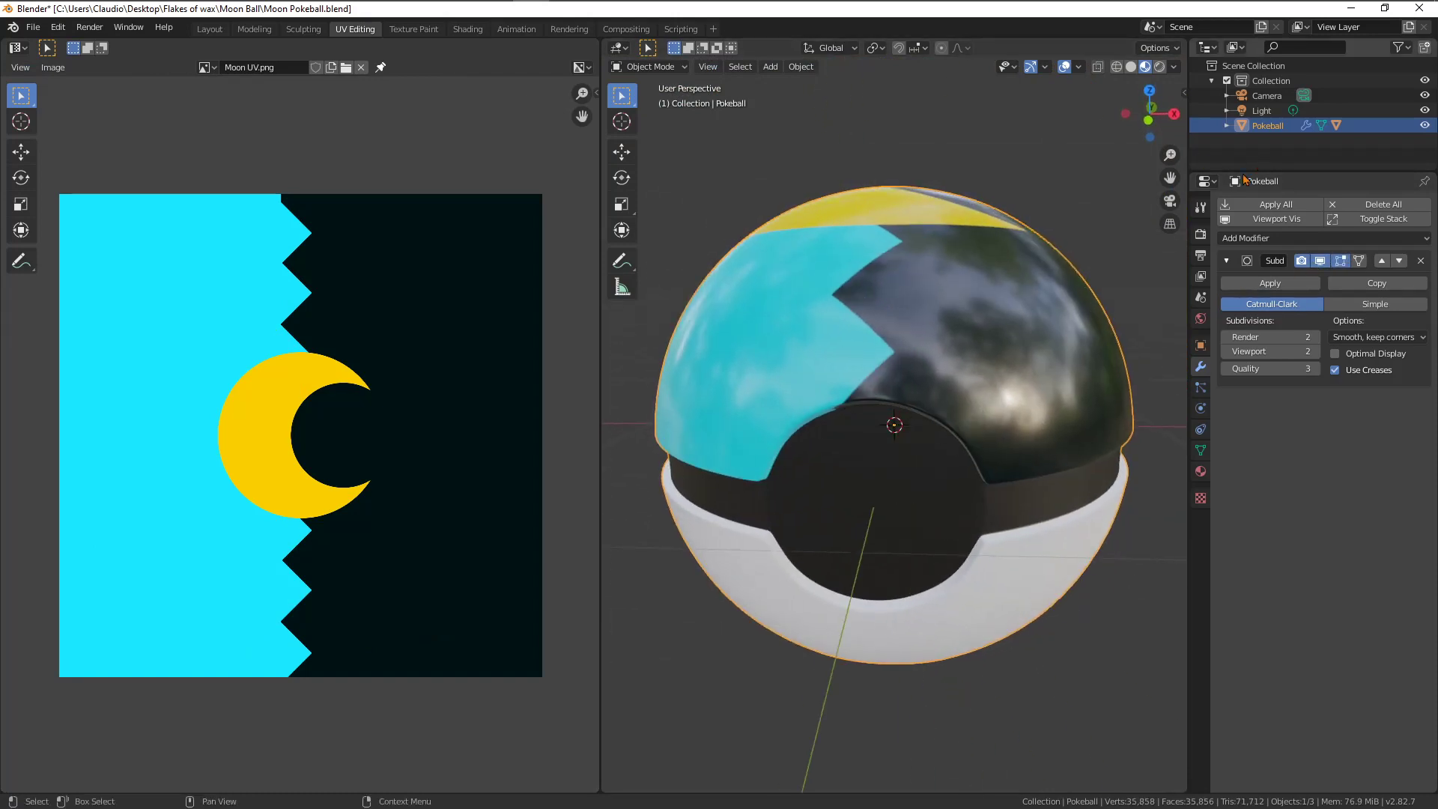
pyautogui.click(1226, 125)
pyautogui.scroll(-1, 1288, 153)
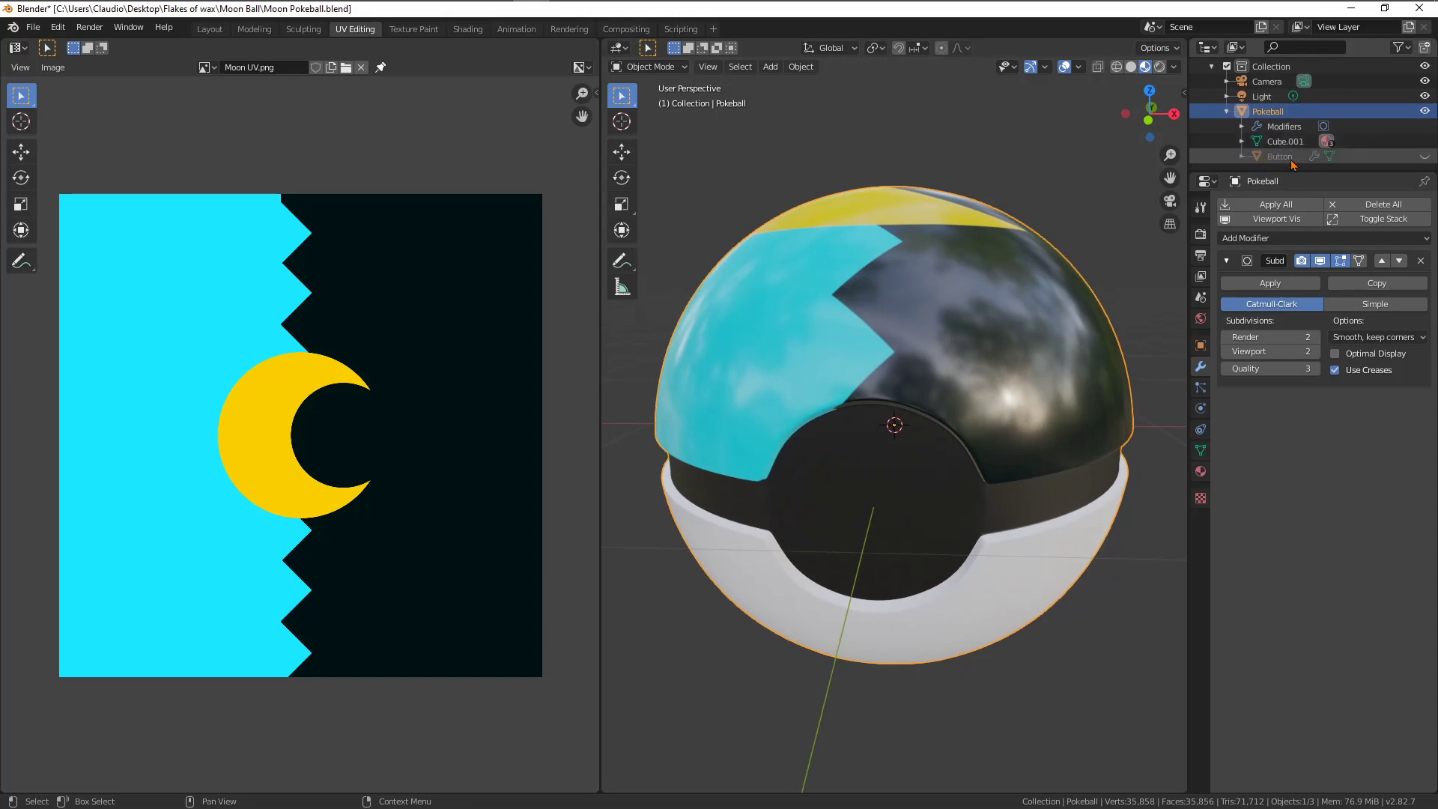
pyautogui.click(1424, 156)
pyautogui.scroll(-3, 986, 335)
pyautogui.moveTo(955, 238); pyautogui.dragTo(977, 272, button='middle')
pyautogui.moveTo(1016, 262); pyautogui.dragTo(982, 278, button='middle')
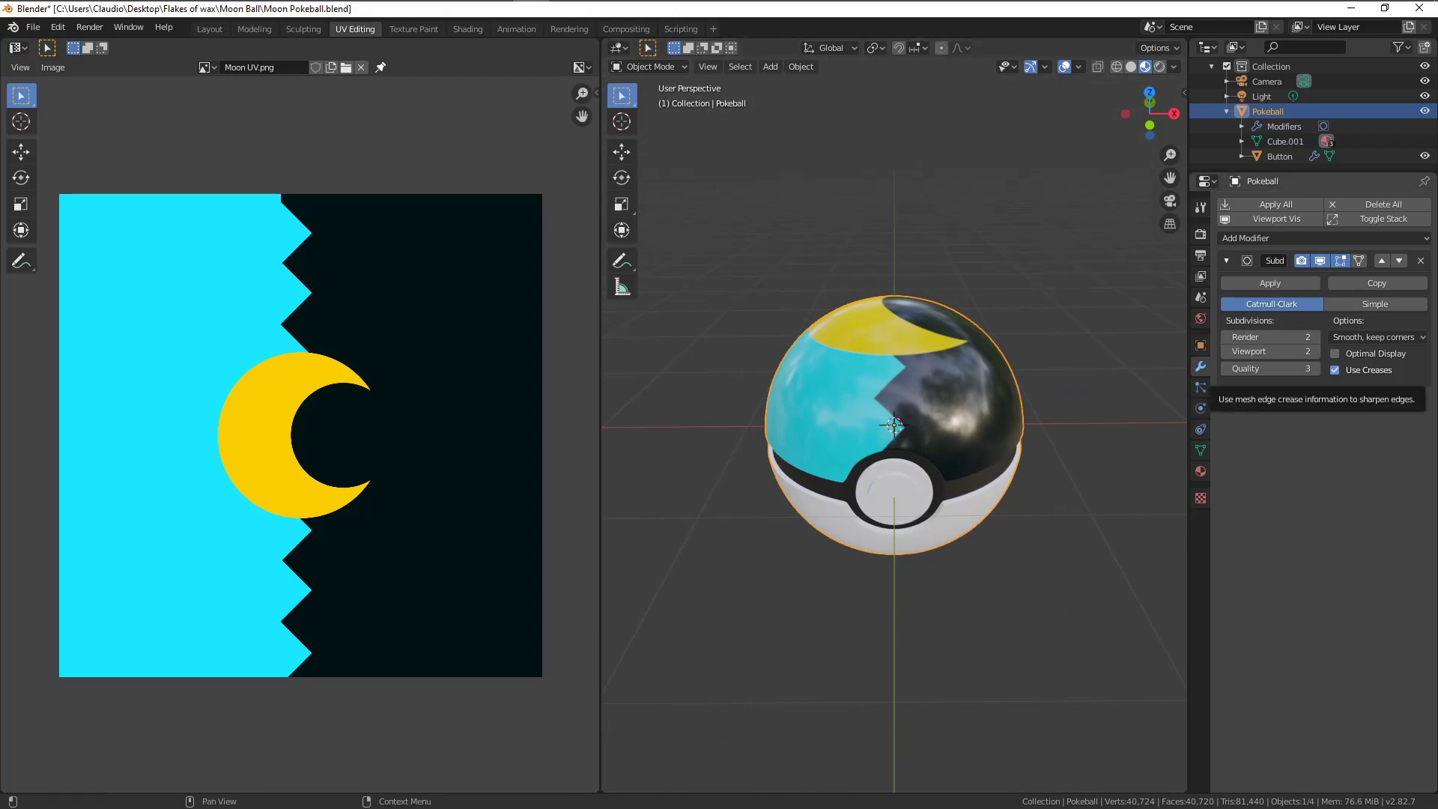
# Check the Moon Ball reference page, then move its window off the screen.
pyautogui.hotkey('alt', 'Tab')
pyautogui.moveTo(533, 148); pyautogui.dragTo(787, 461)
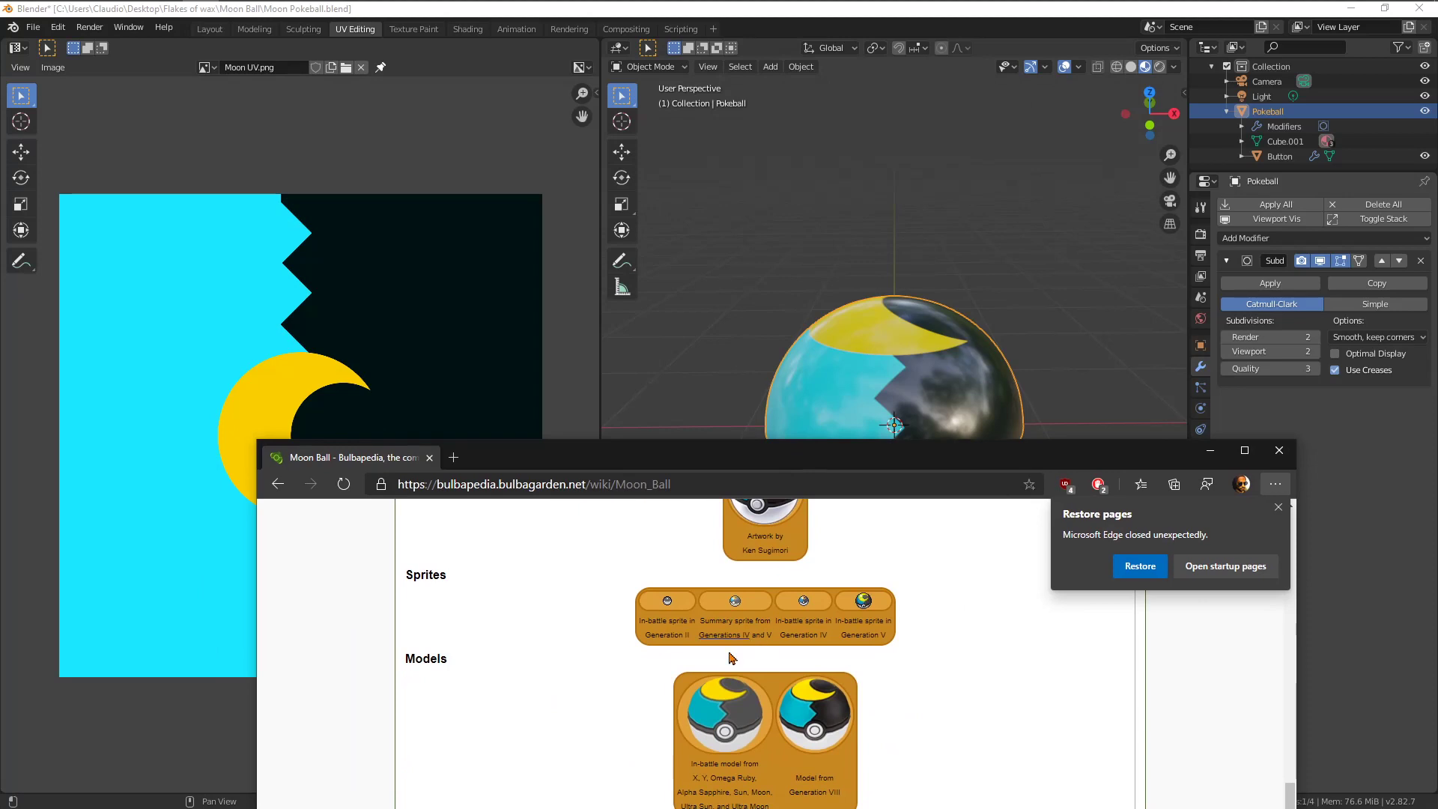
pyautogui.moveTo(933, 442); pyautogui.dragTo(1437, 415)
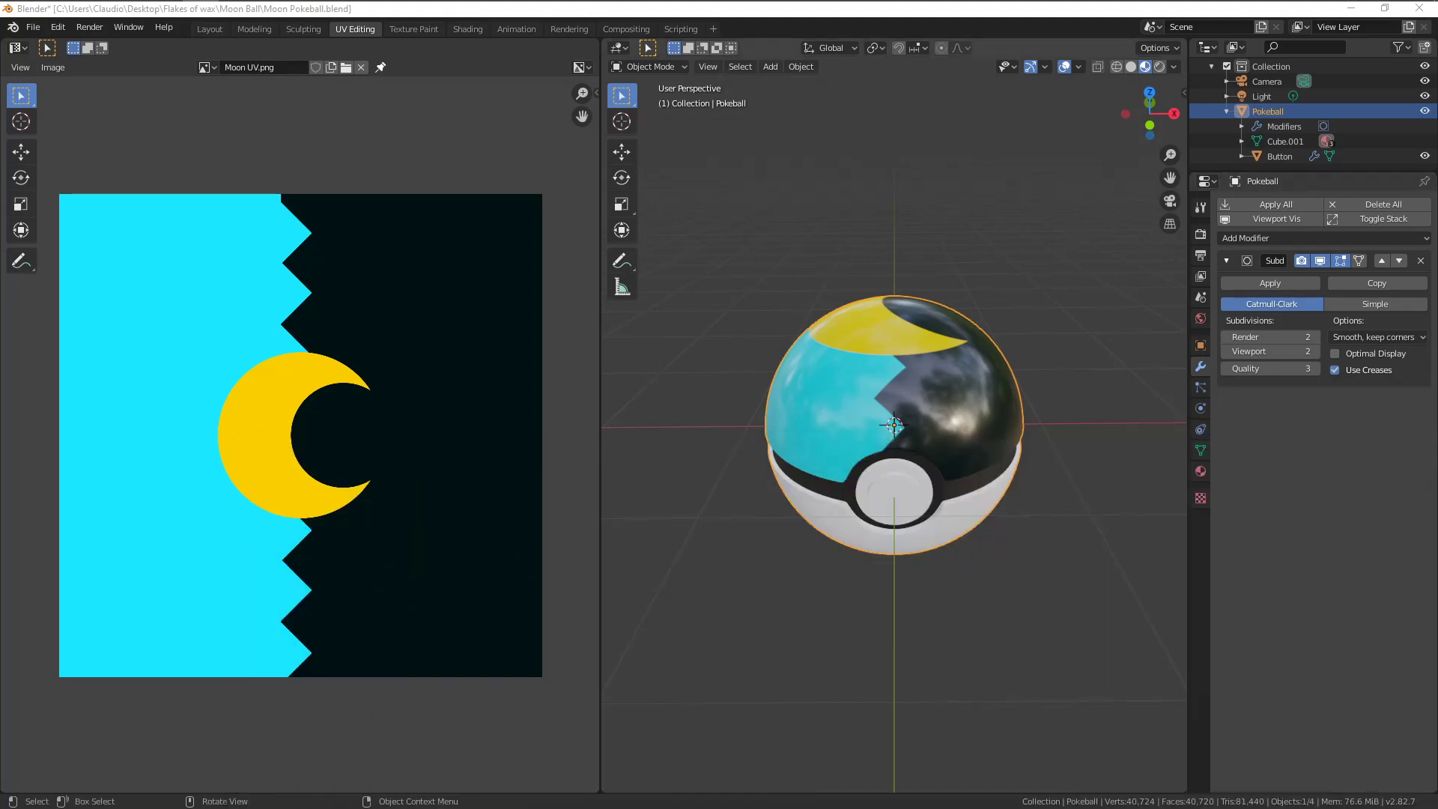
# In the Layout workspace, show the Moon-textured Pokeball in Material Preview, zoomed out.
pyautogui.moveTo(1046, 416); pyautogui.dragTo(899, 479, button='middle')
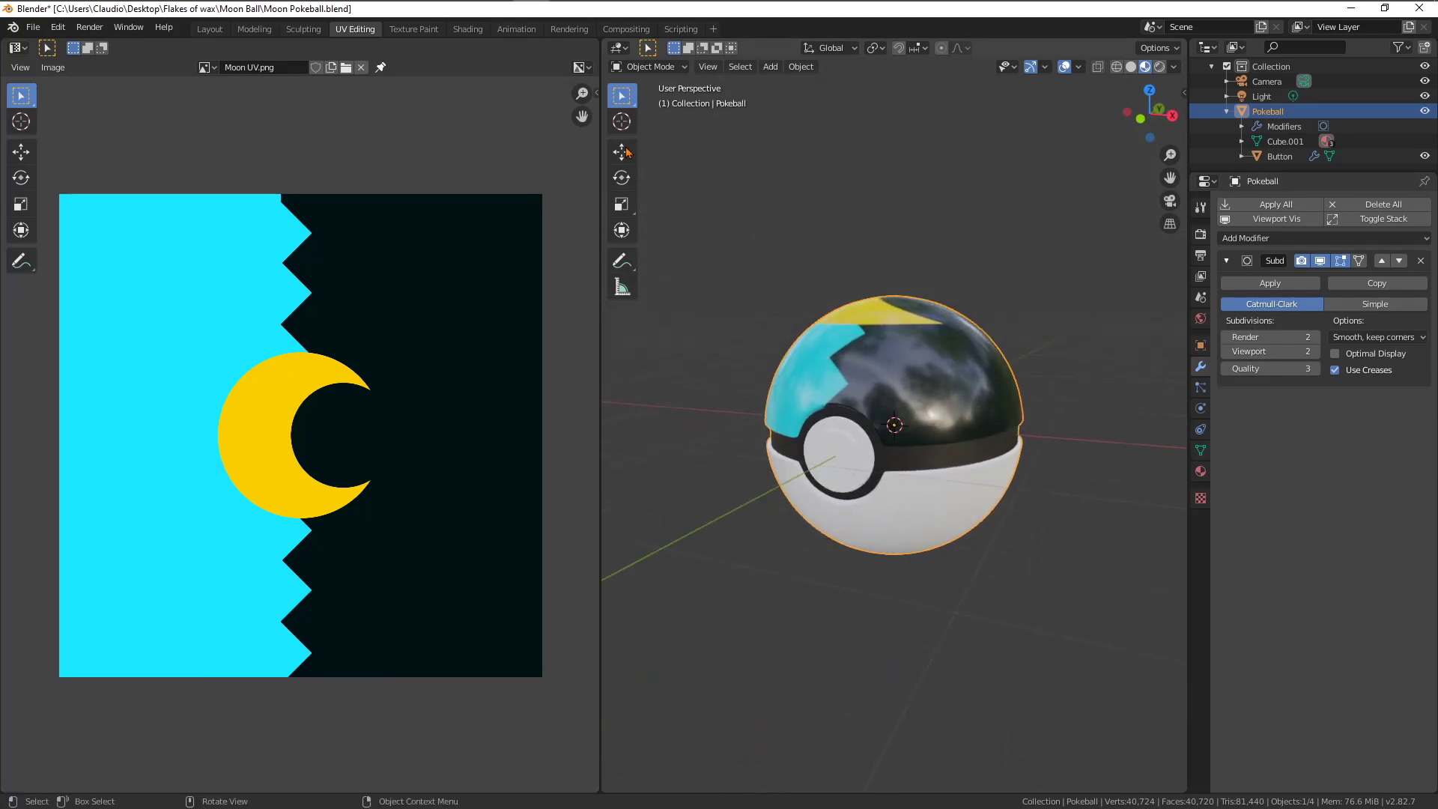
pyautogui.click(210, 28)
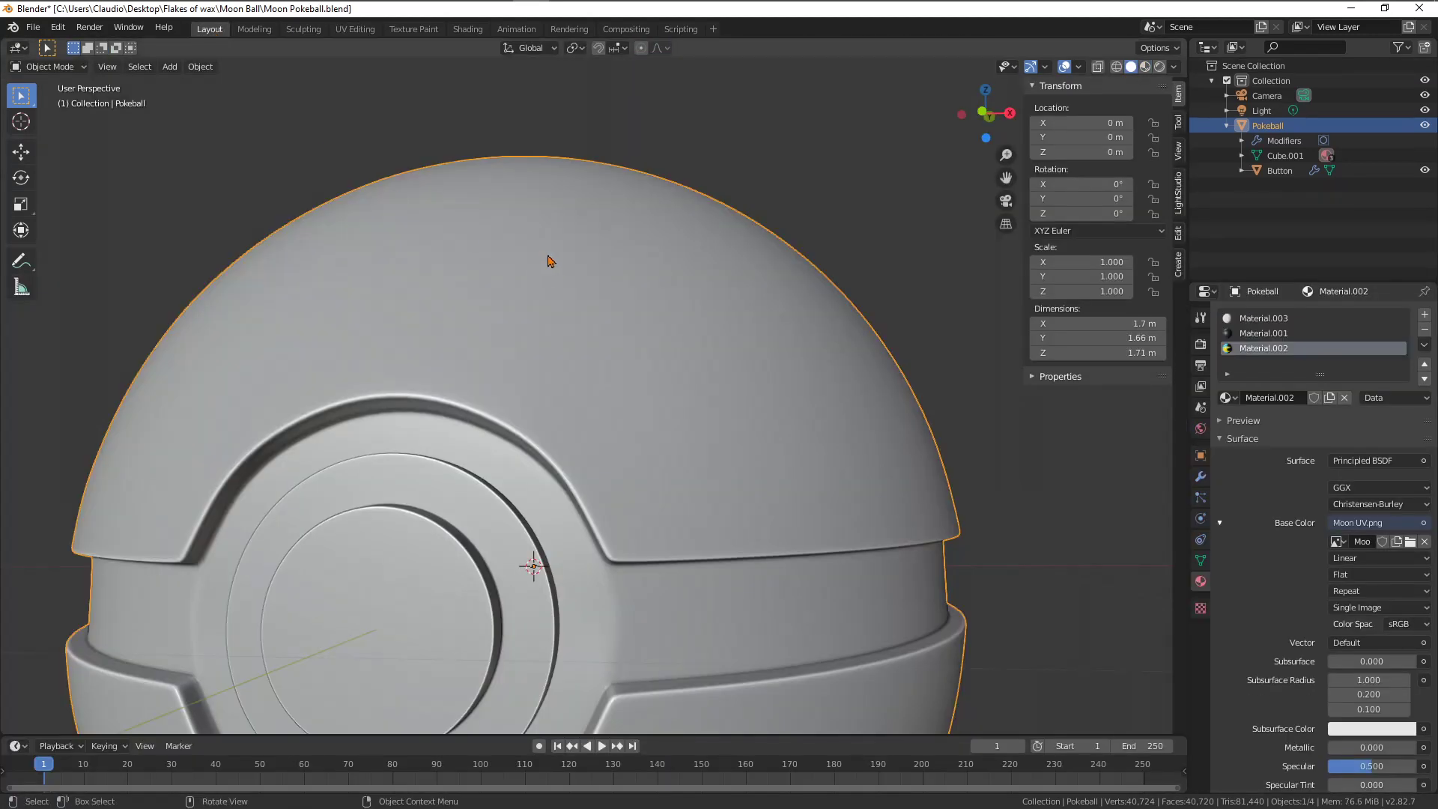
pyautogui.scroll(-5, 550, 260)
pyautogui.click(1144, 66)
pyautogui.moveTo(599, 389)
pyautogui.mouseDown(button='middle')
pyautogui.moveTo(635, 417)
pyautogui.moveTo(642, 520)
pyautogui.moveTo(633, 354)
pyautogui.moveTo(696, 363)
pyautogui.moveTo(617, 421)
pyautogui.moveTo(634, 400)
pyautogui.moveTo(656, 447)
pyautogui.mouseUp(button='middle')
pyautogui.scroll(-7, 632, 402)
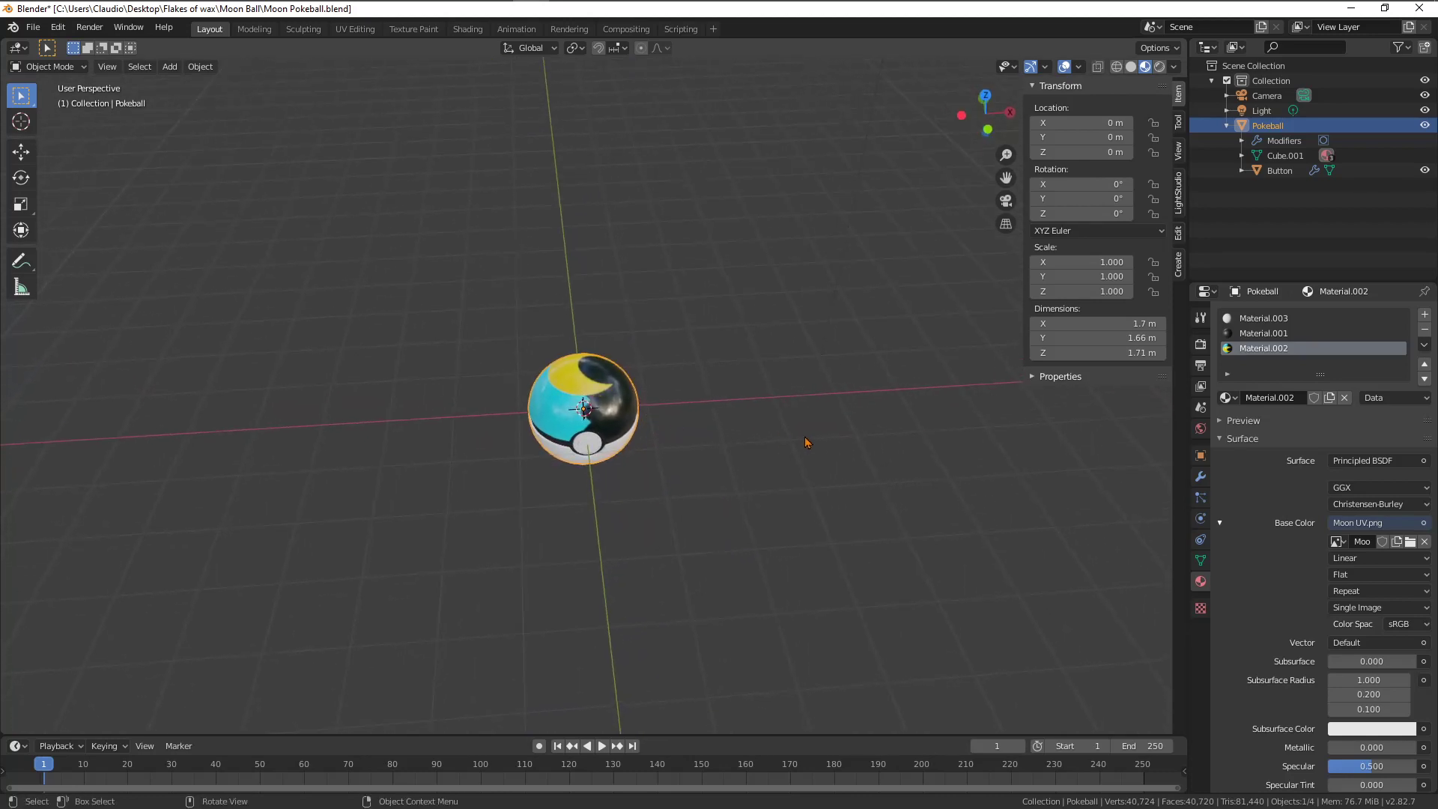